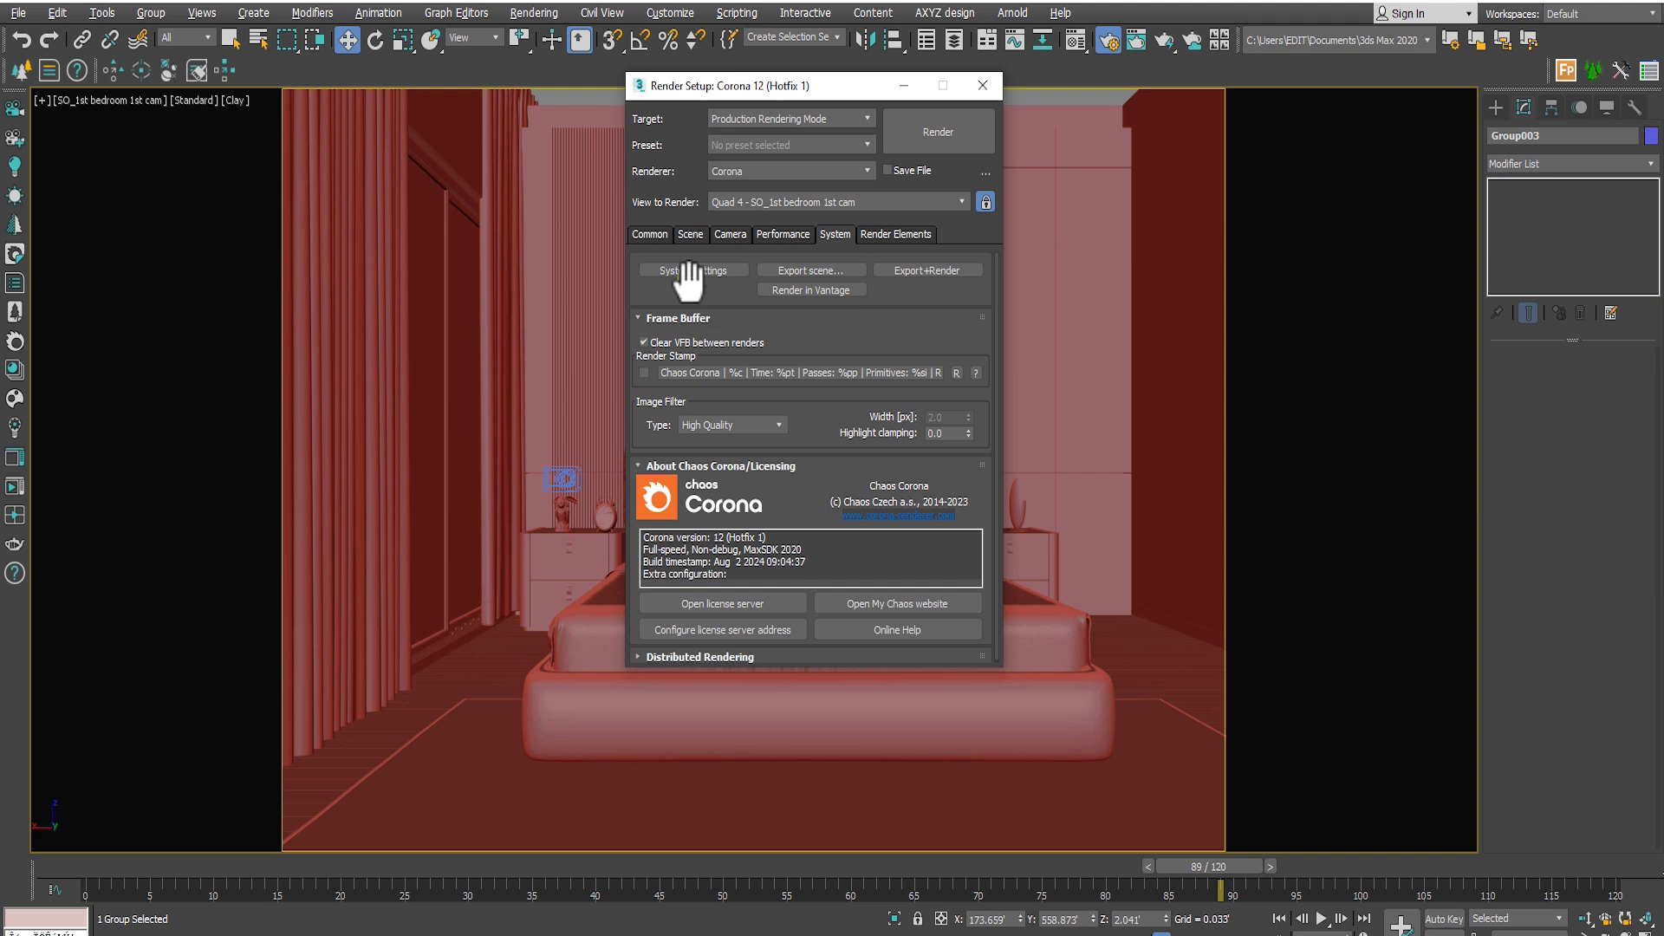
# Start a scene export, choose the Chaos Vantage (*.vantage) file format, and cancel without saving
pyautogui.click(783, 272)
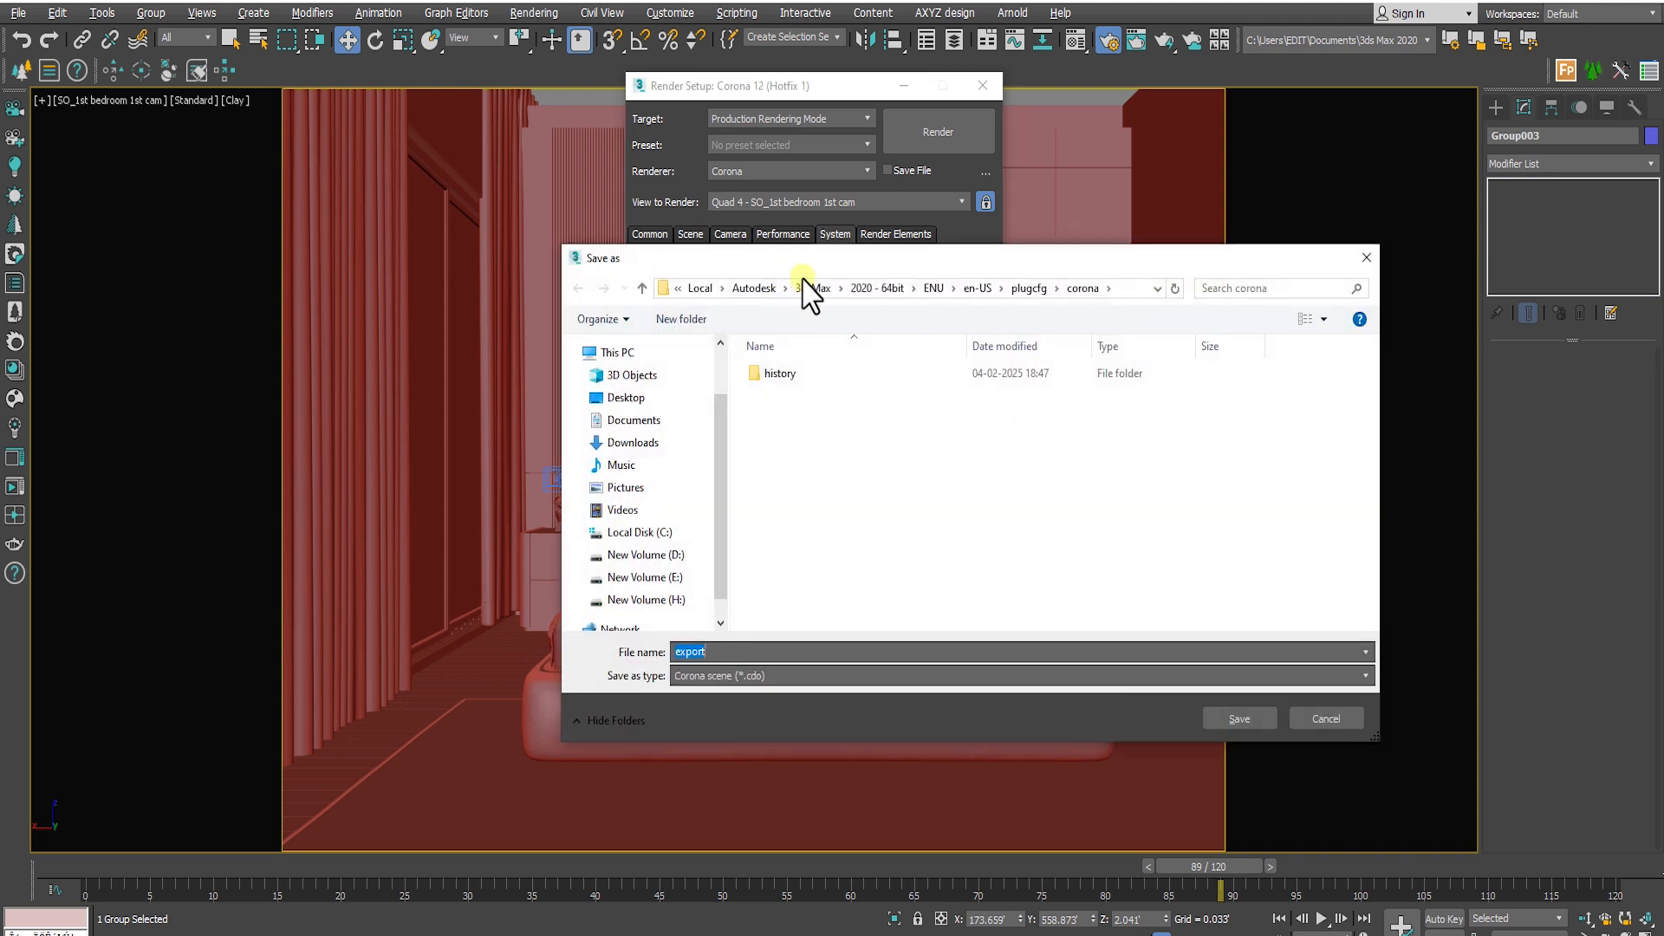
pyautogui.click(621, 601)
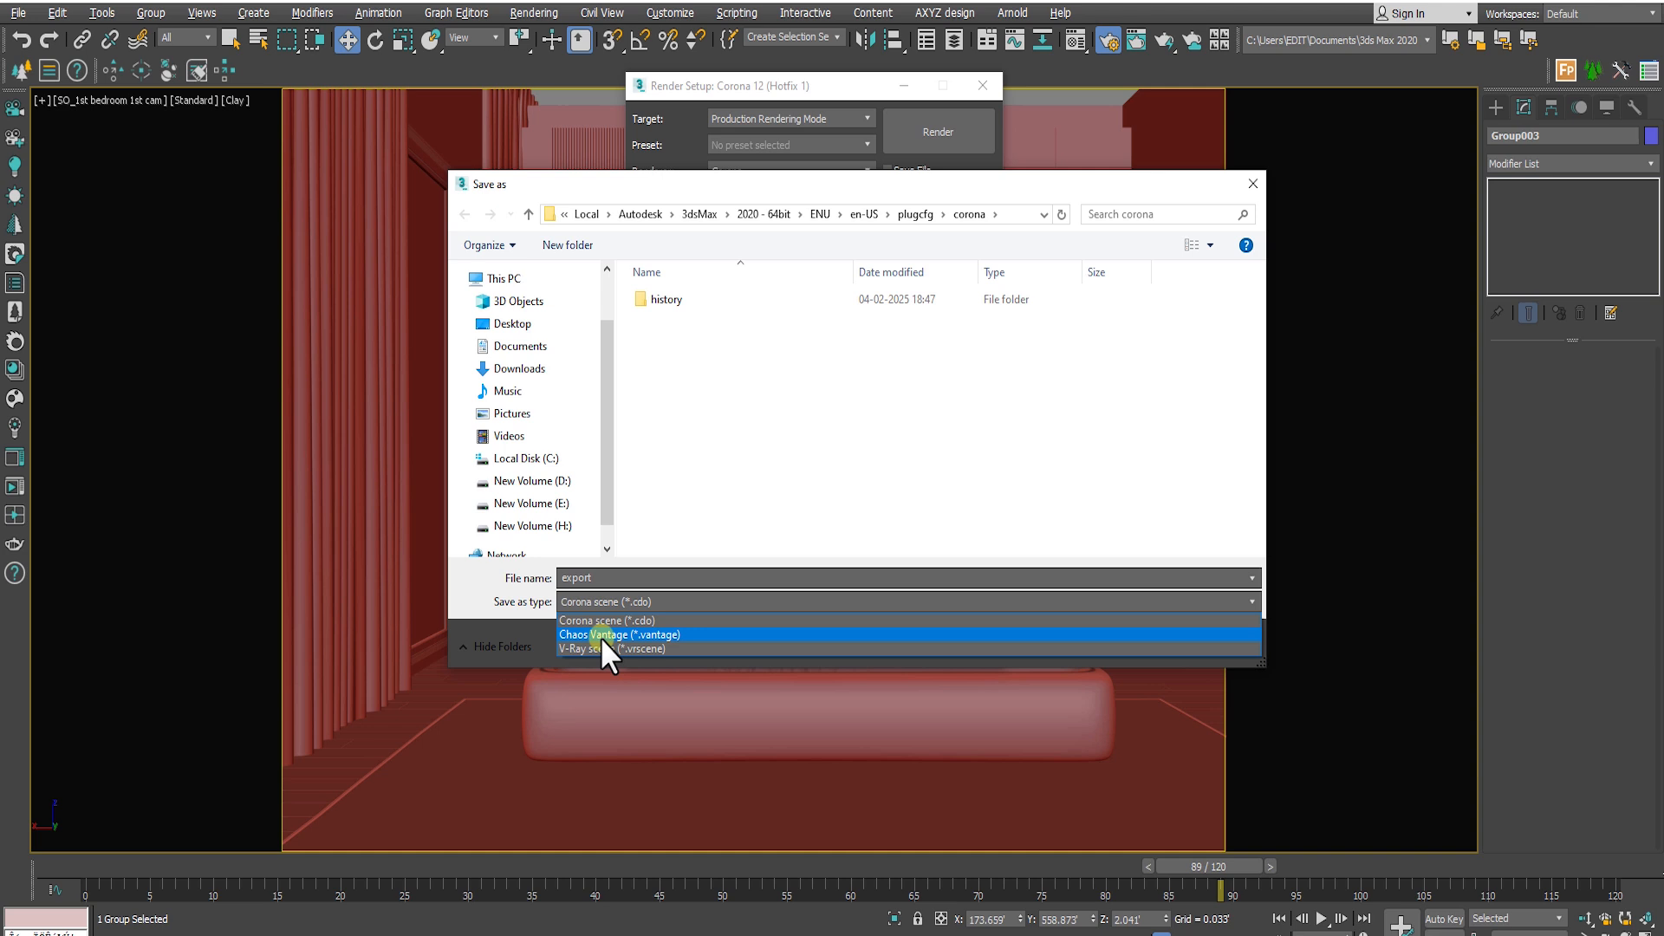
pyautogui.click(601, 634)
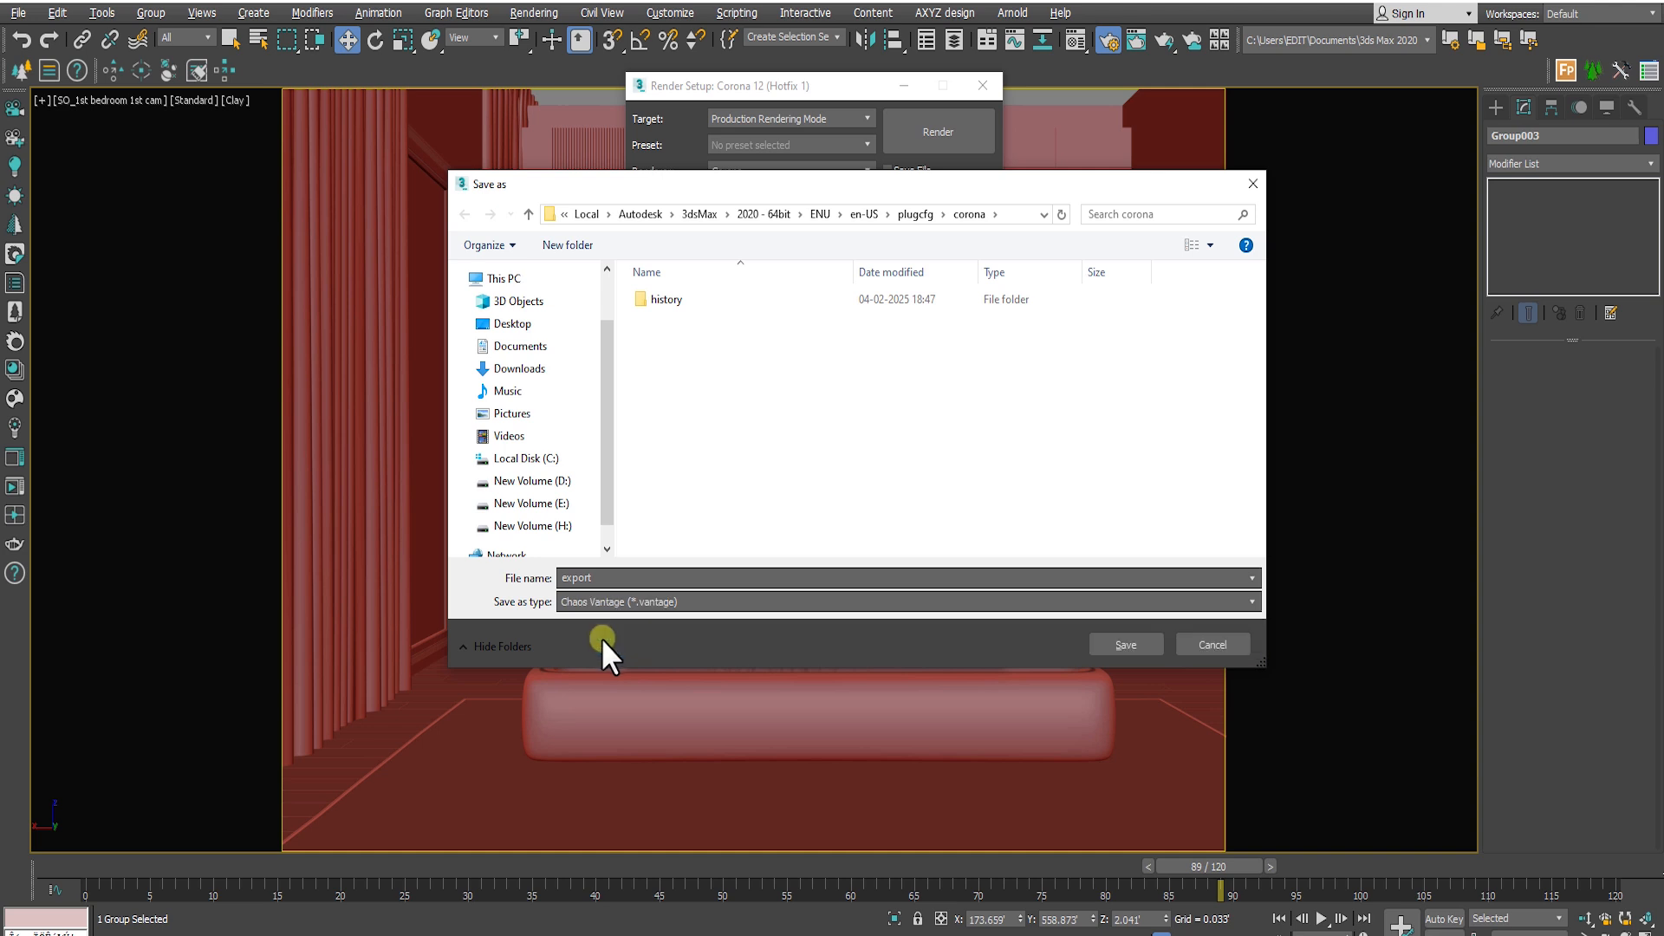
pyautogui.click(1201, 644)
# Try to send the bedroom scene to rendering in Vantage from the Corona system settings
pyautogui.click(771, 292)
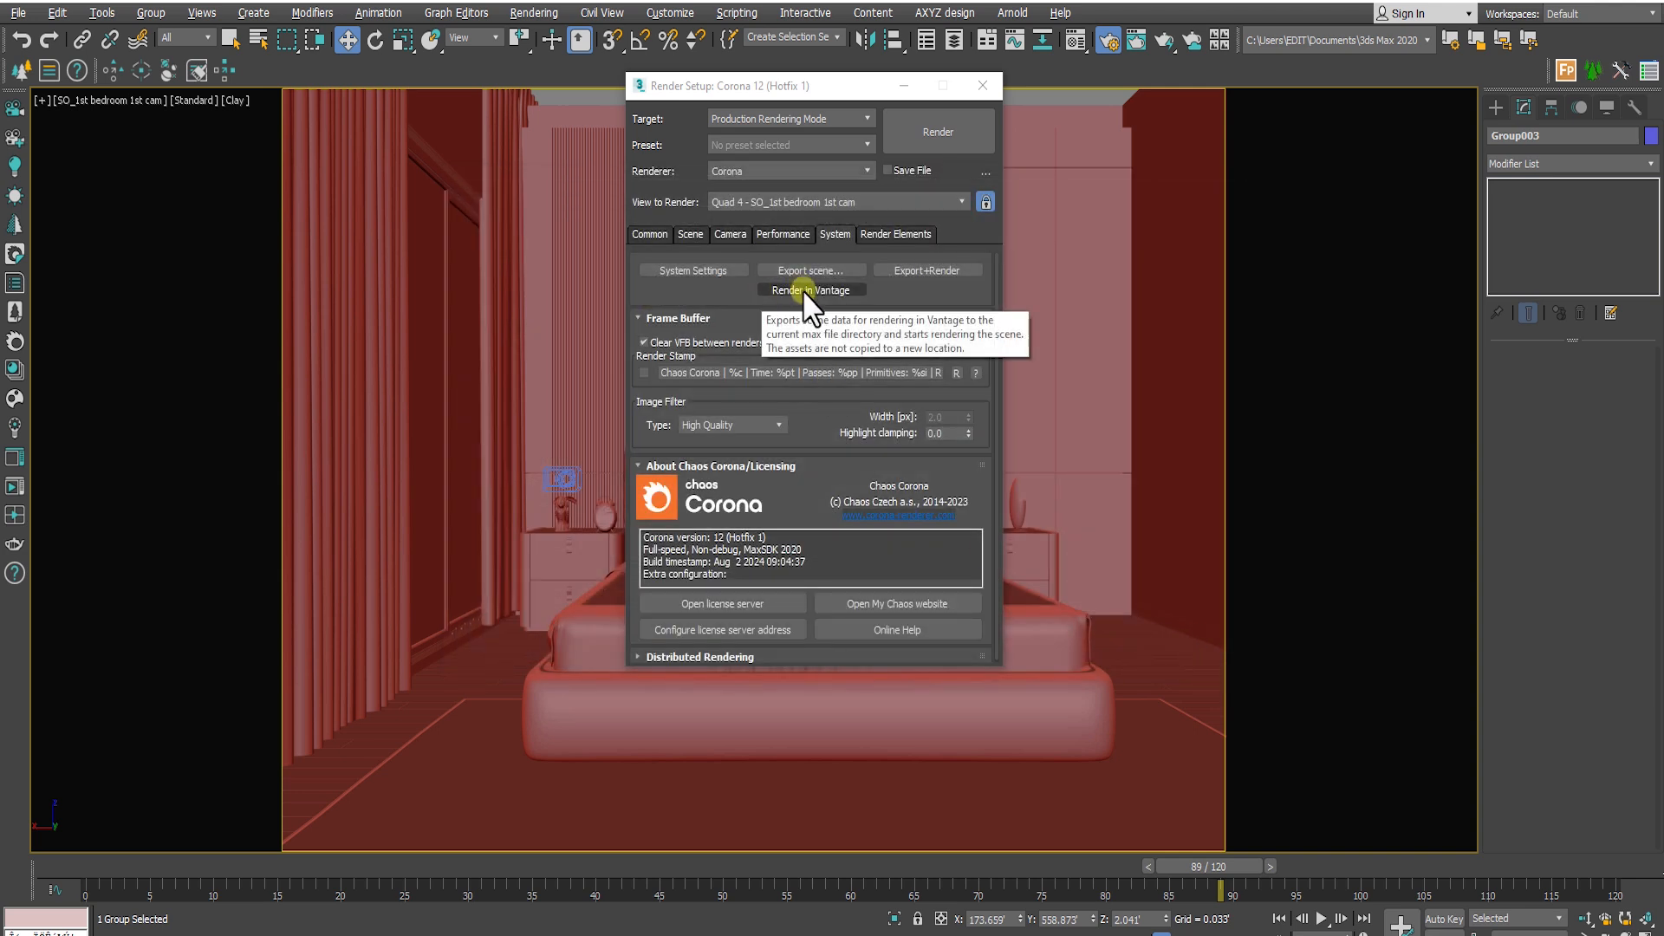
pyautogui.click(801, 292)
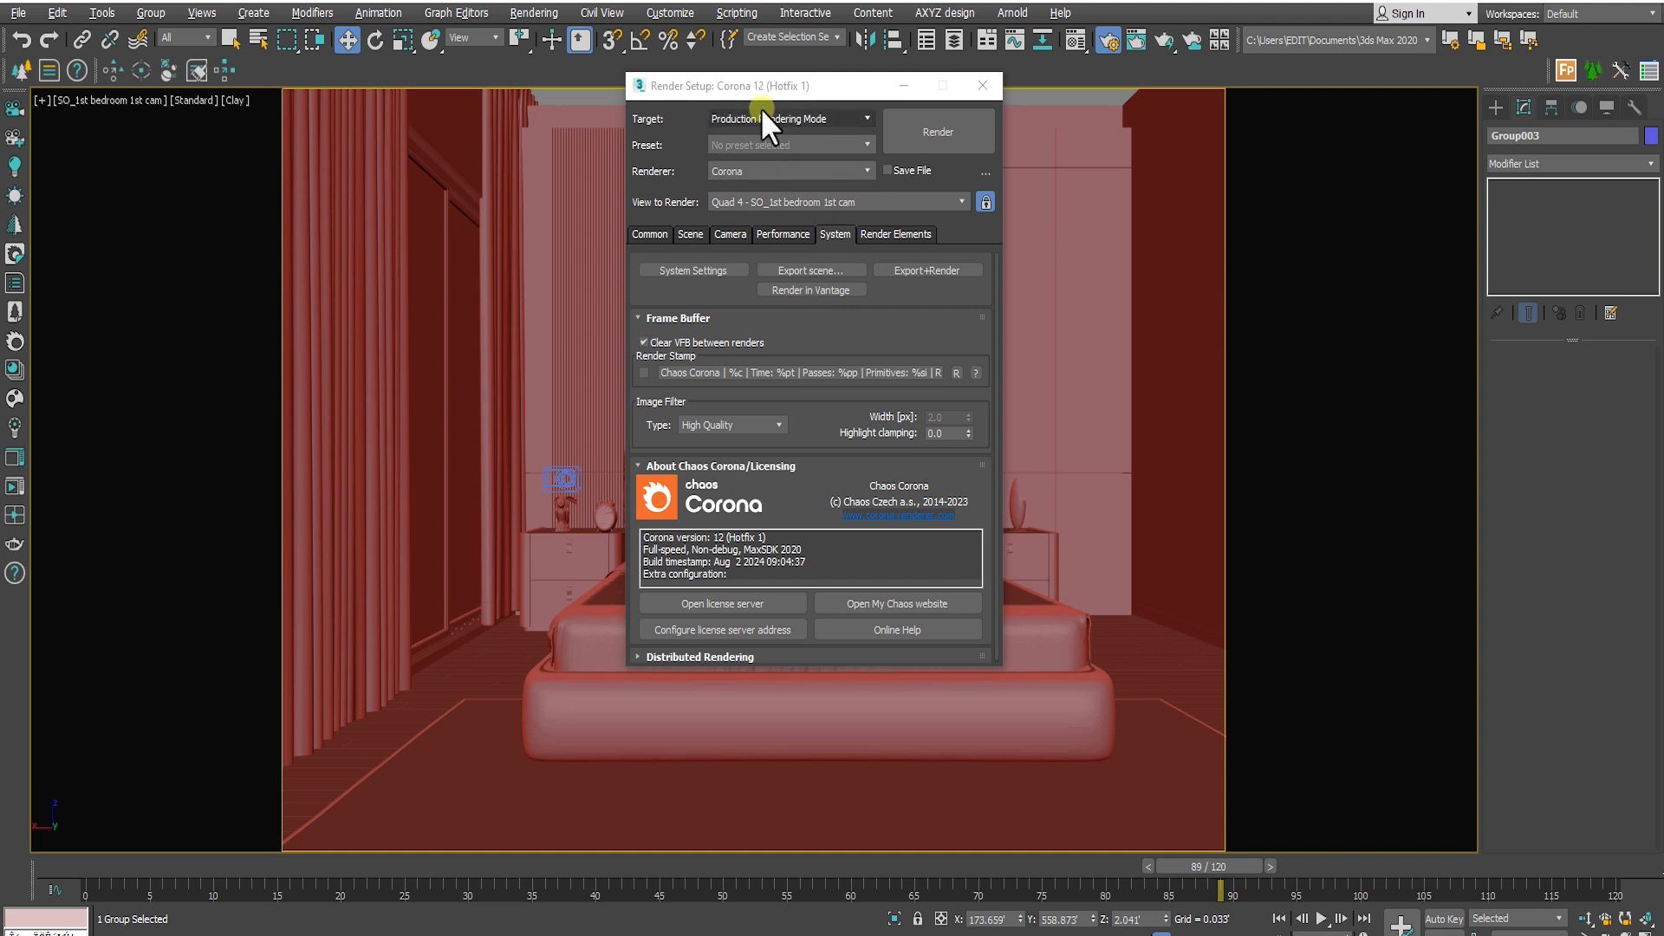
pyautogui.moveTo(762, 86); pyautogui.dragTo(1013, 123)
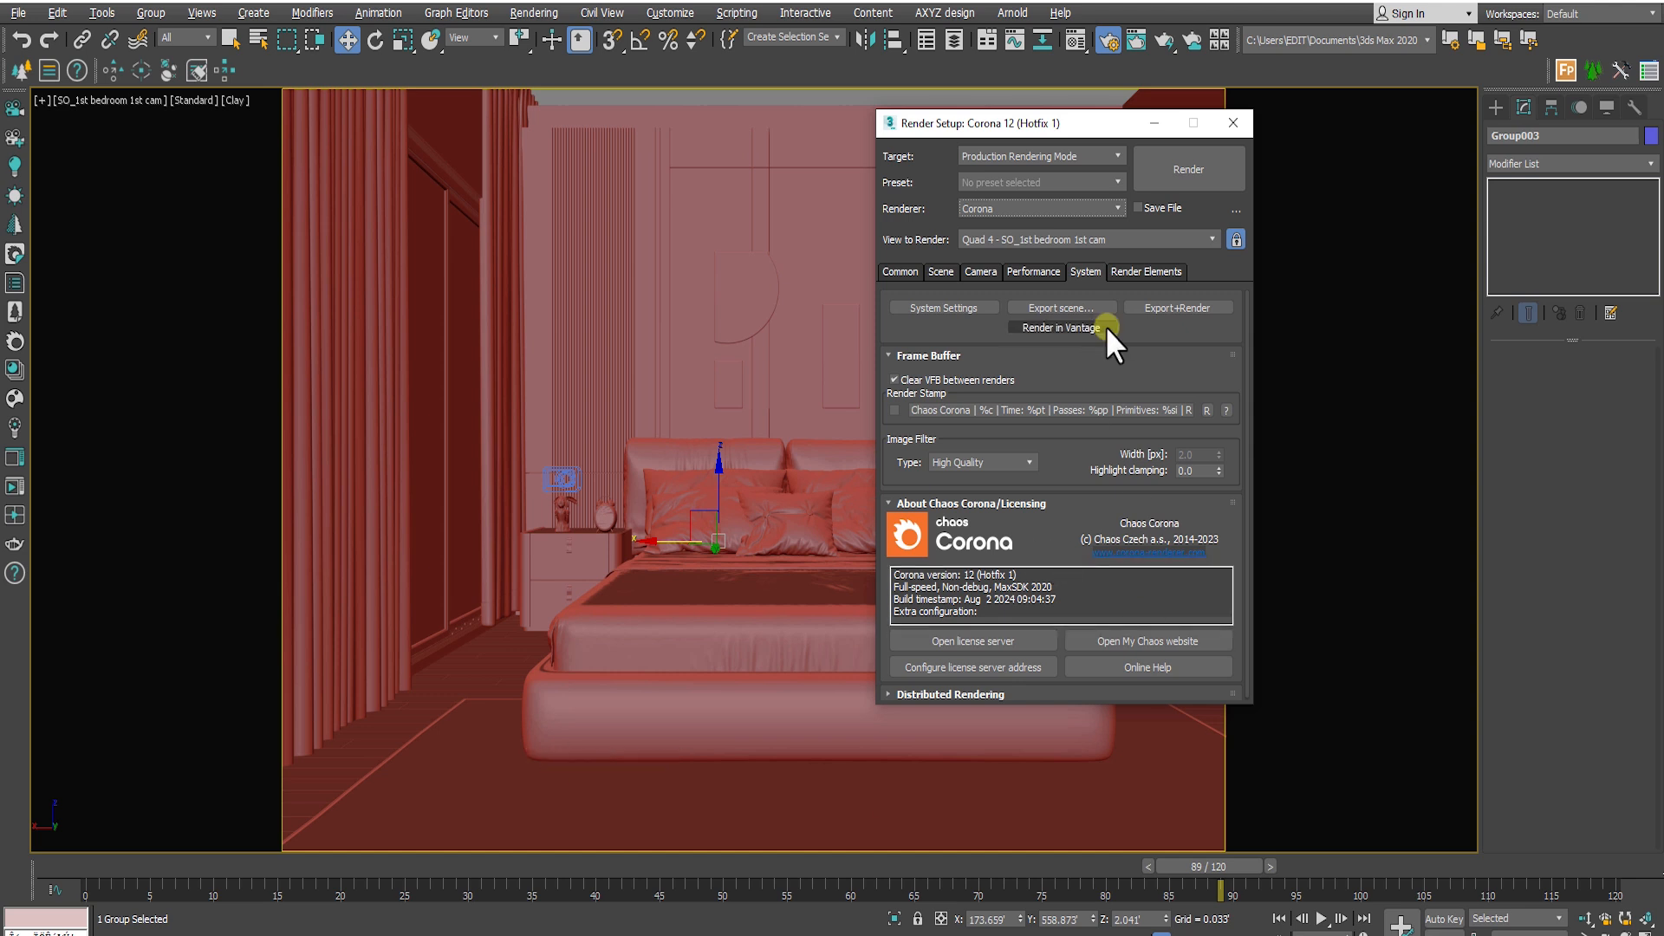
pyautogui.moveTo(1044, 126); pyautogui.dragTo(883, 126)
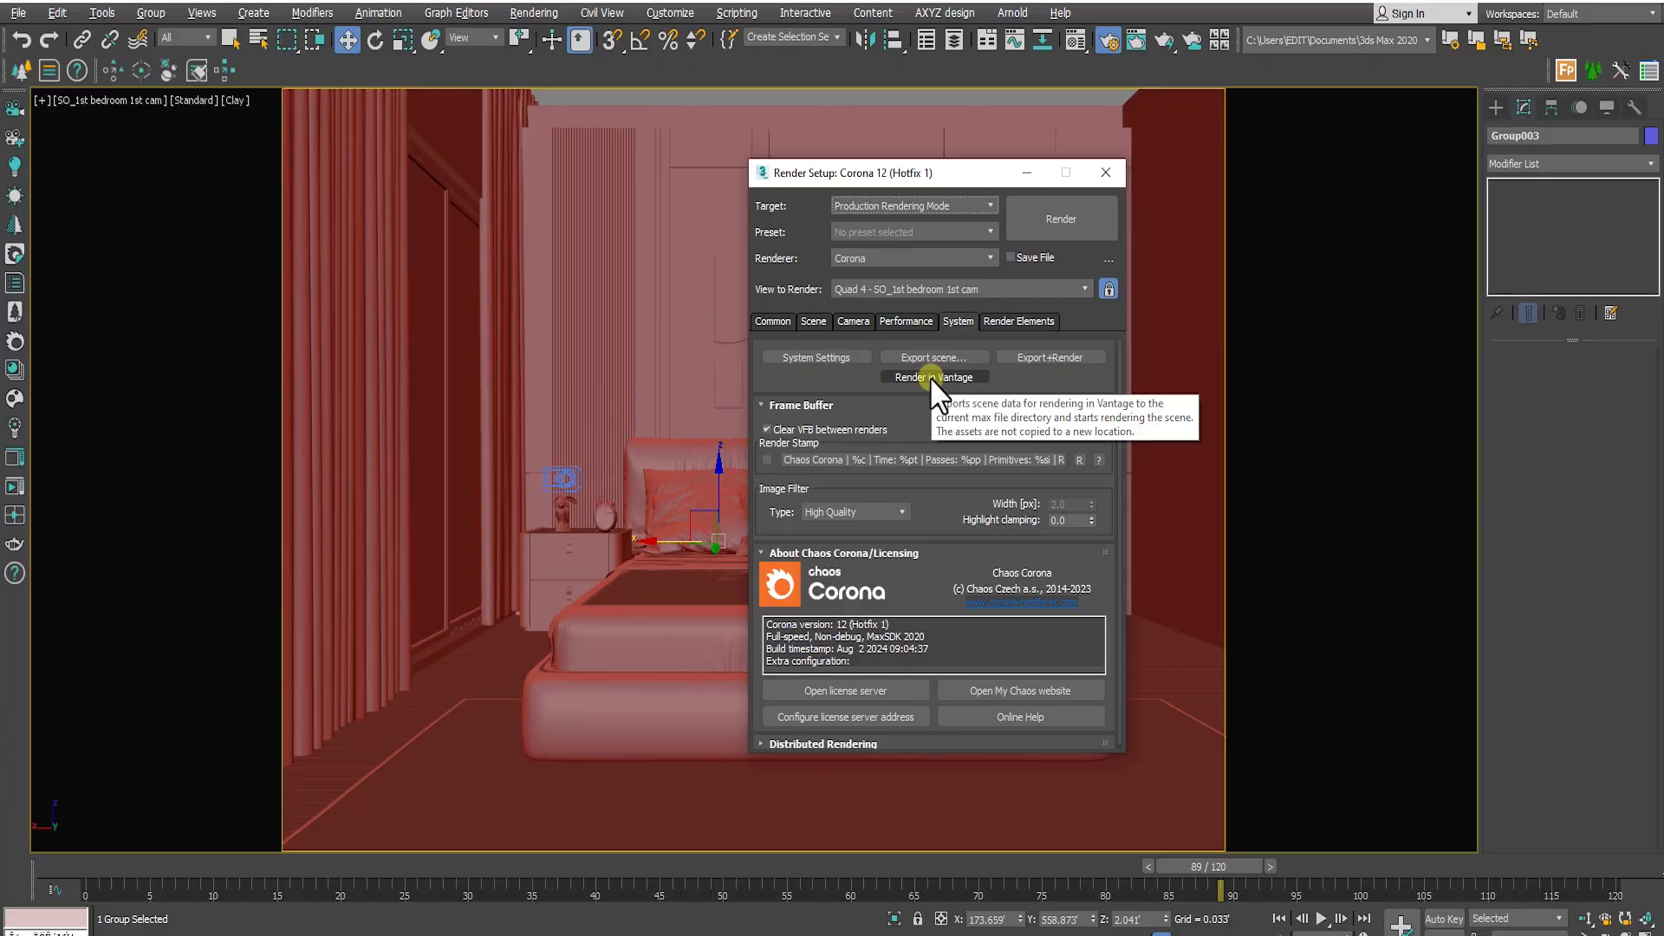
pyautogui.click(929, 376)
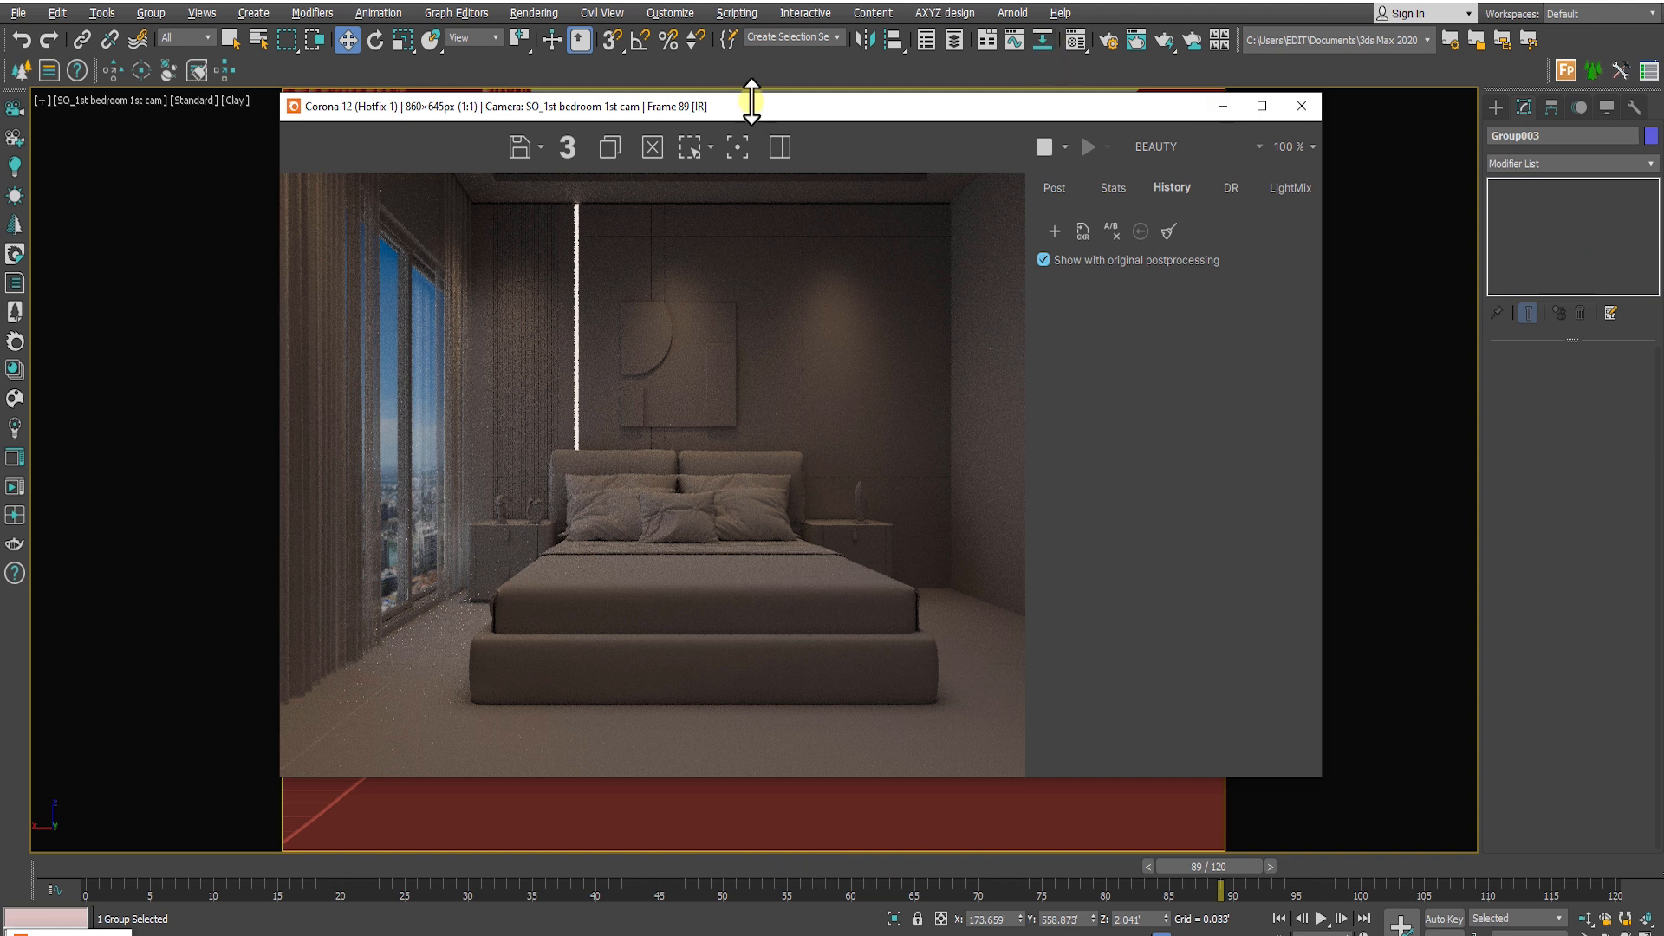
# Add a Lift Gamma Gain operator to the frame buffer's tone mapping and expand its parameters
pyautogui.moveTo(748, 109); pyautogui.dragTo(719, 108)
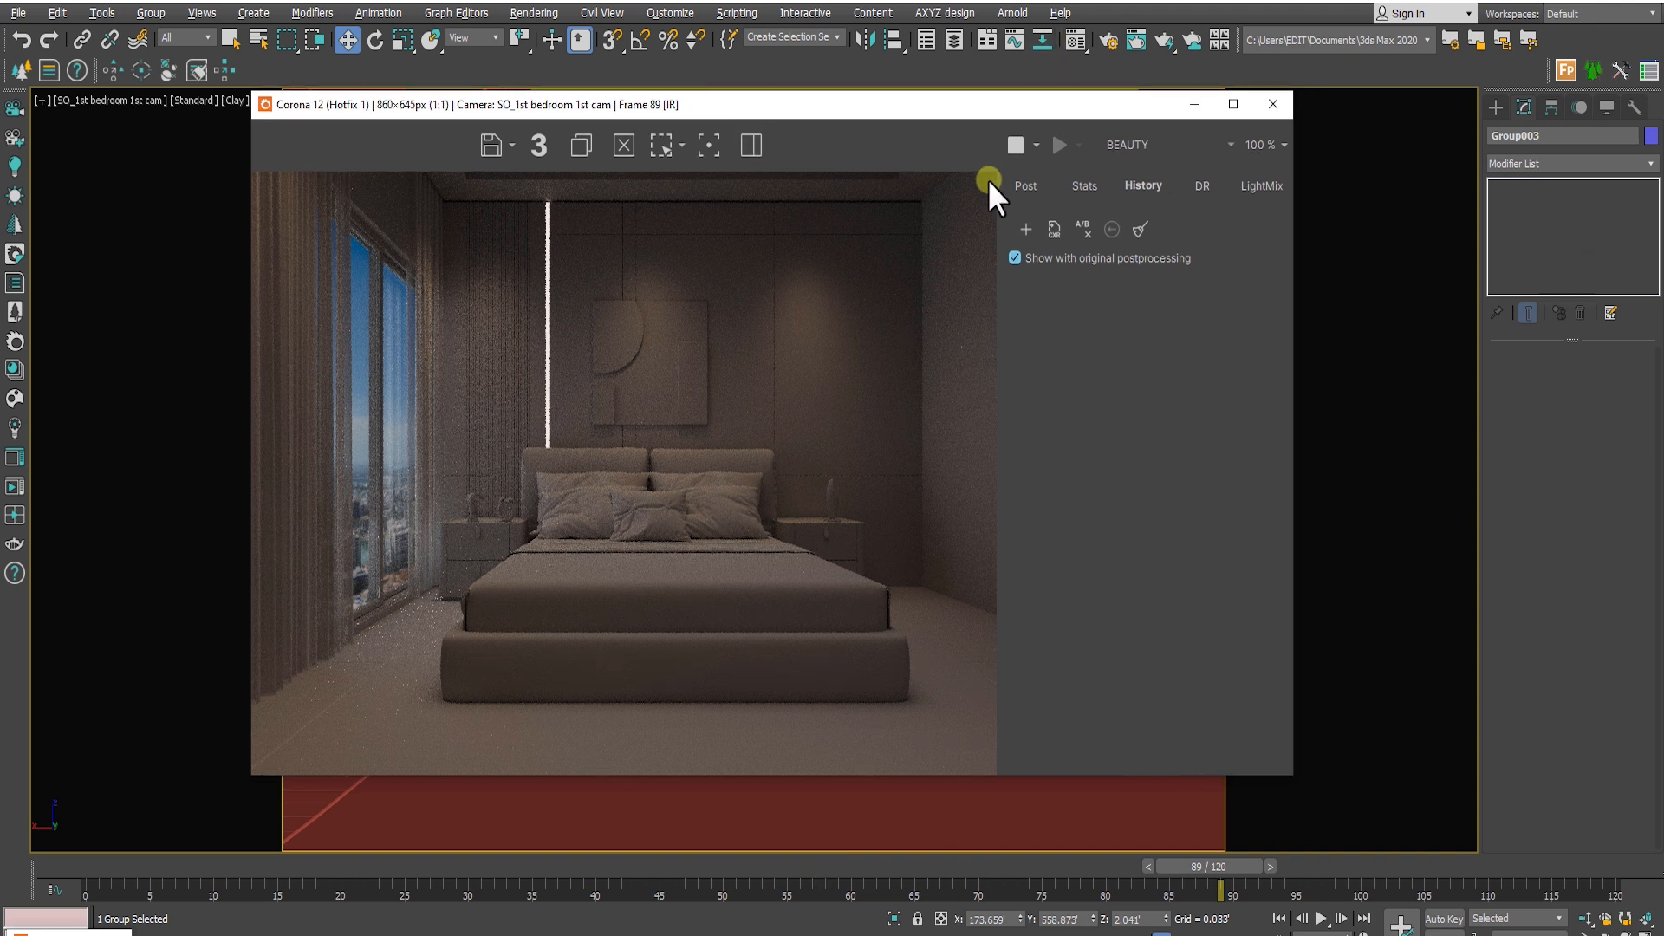
pyautogui.click(1026, 187)
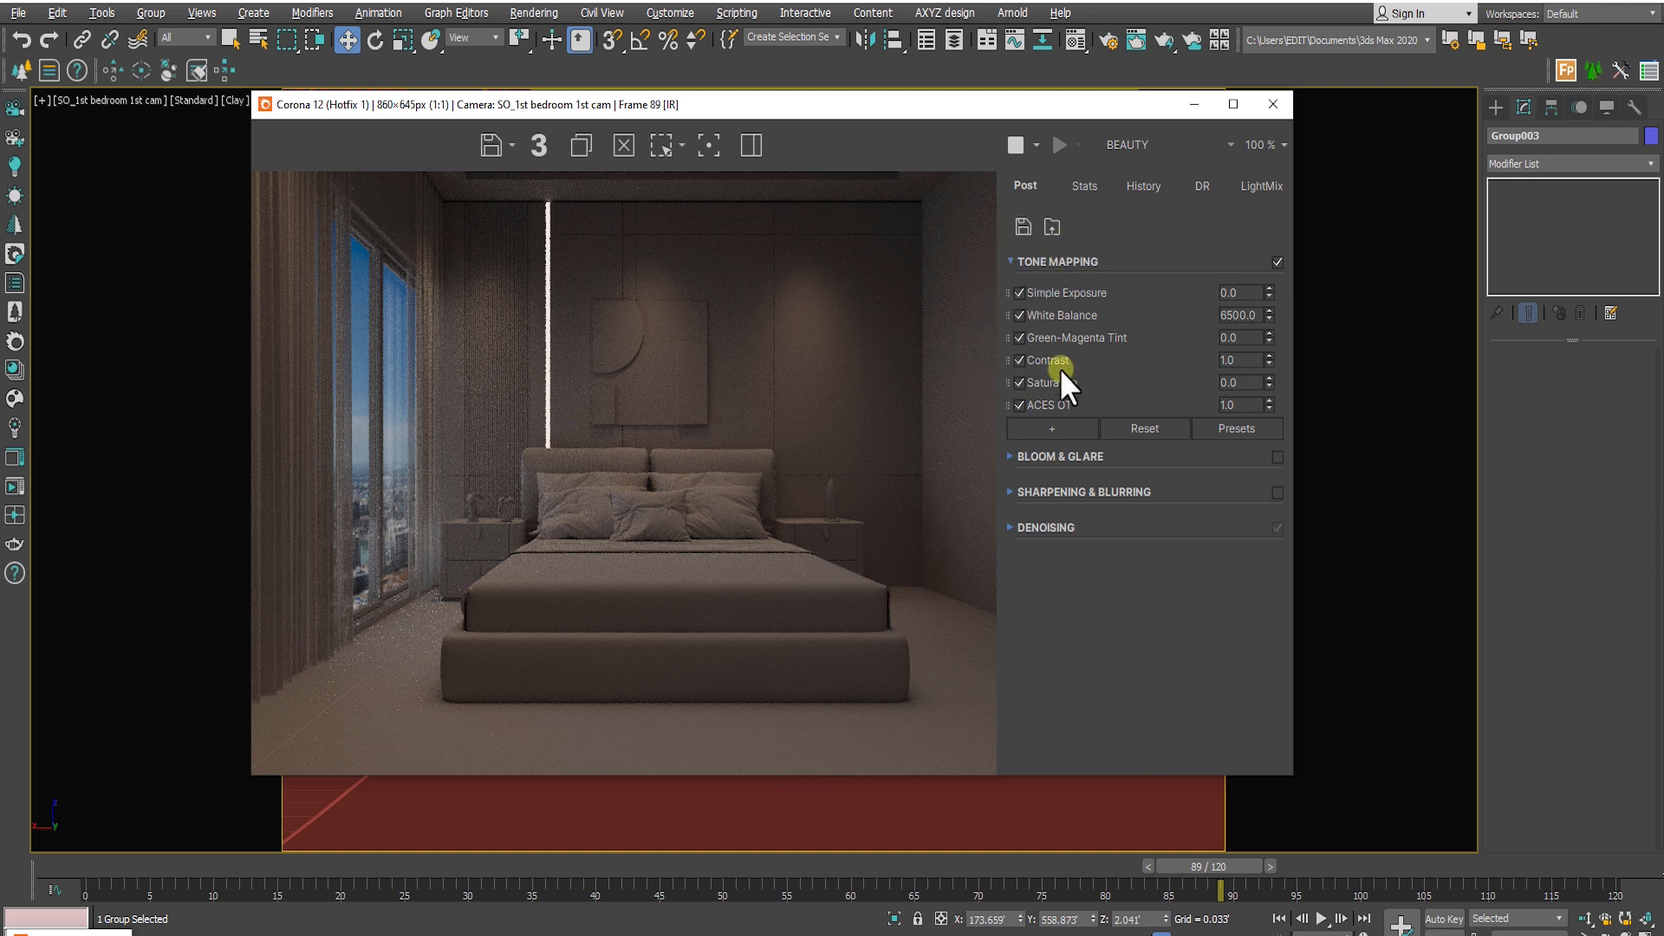
pyautogui.click(1053, 426)
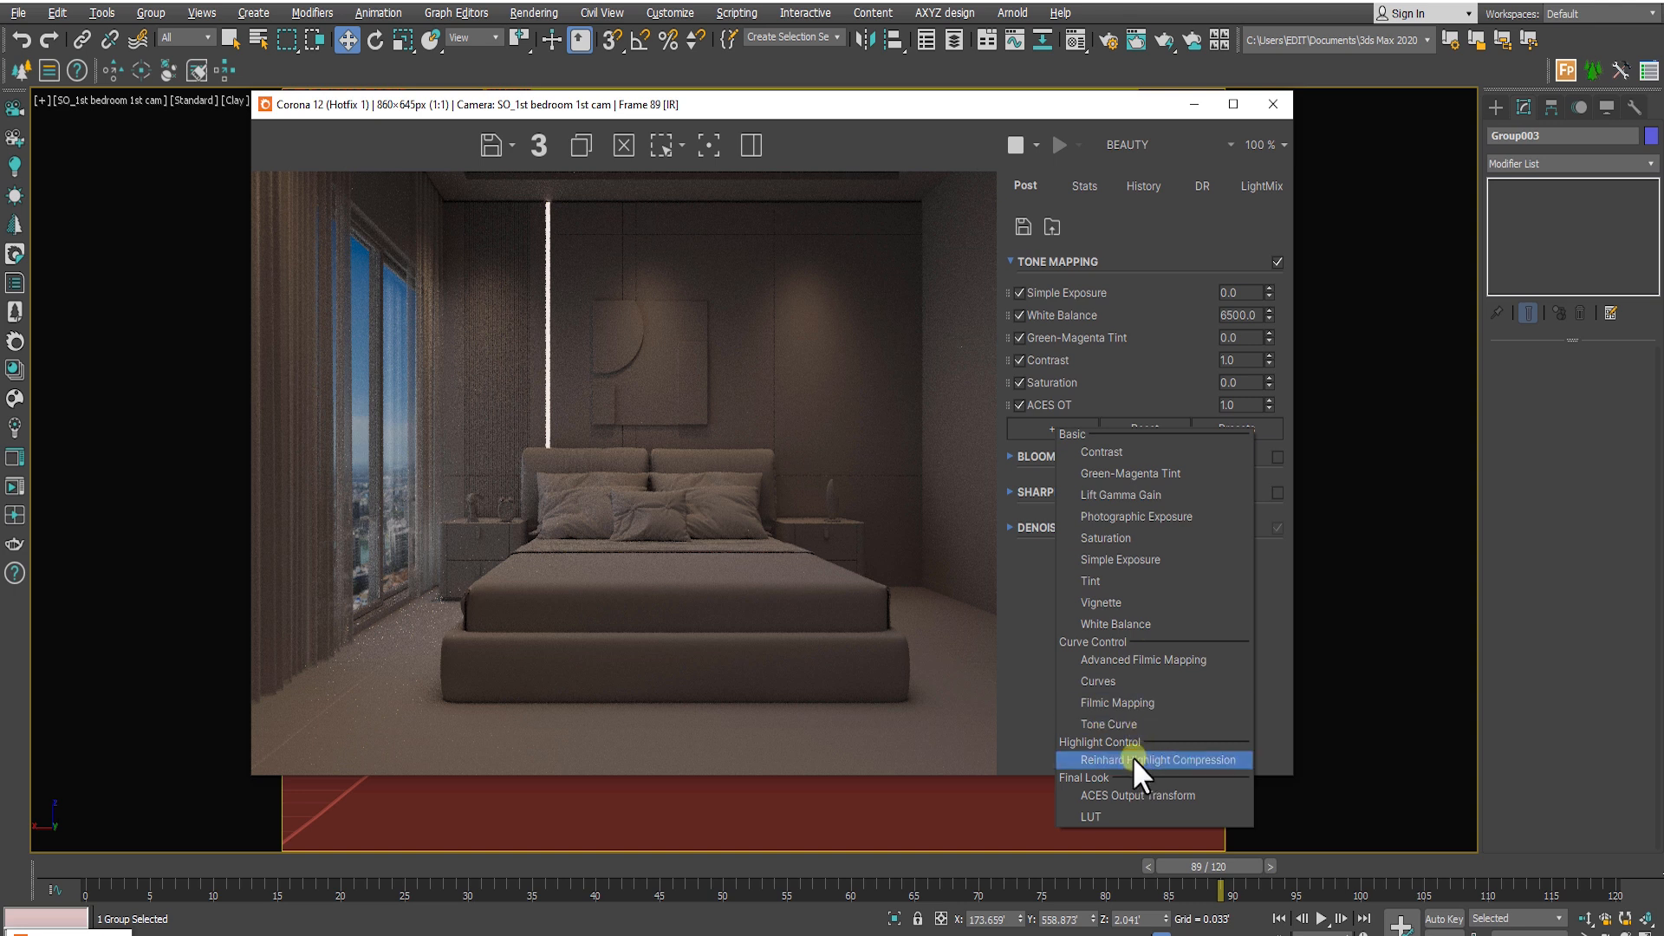
pyautogui.click(1117, 498)
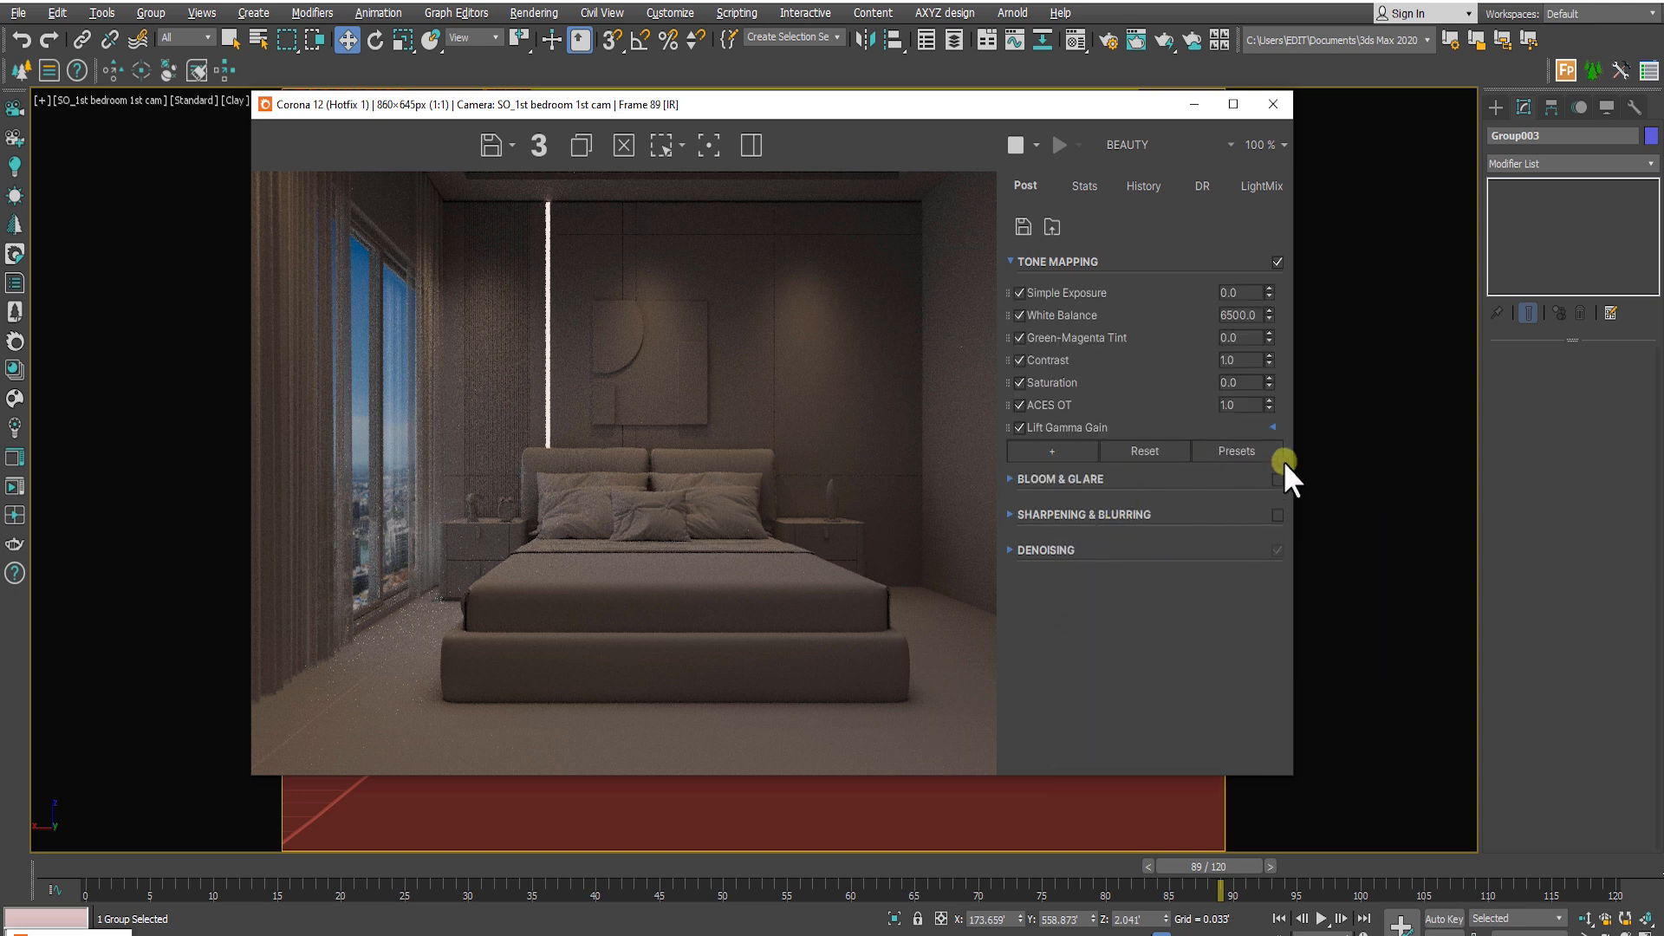
pyautogui.click(1272, 426)
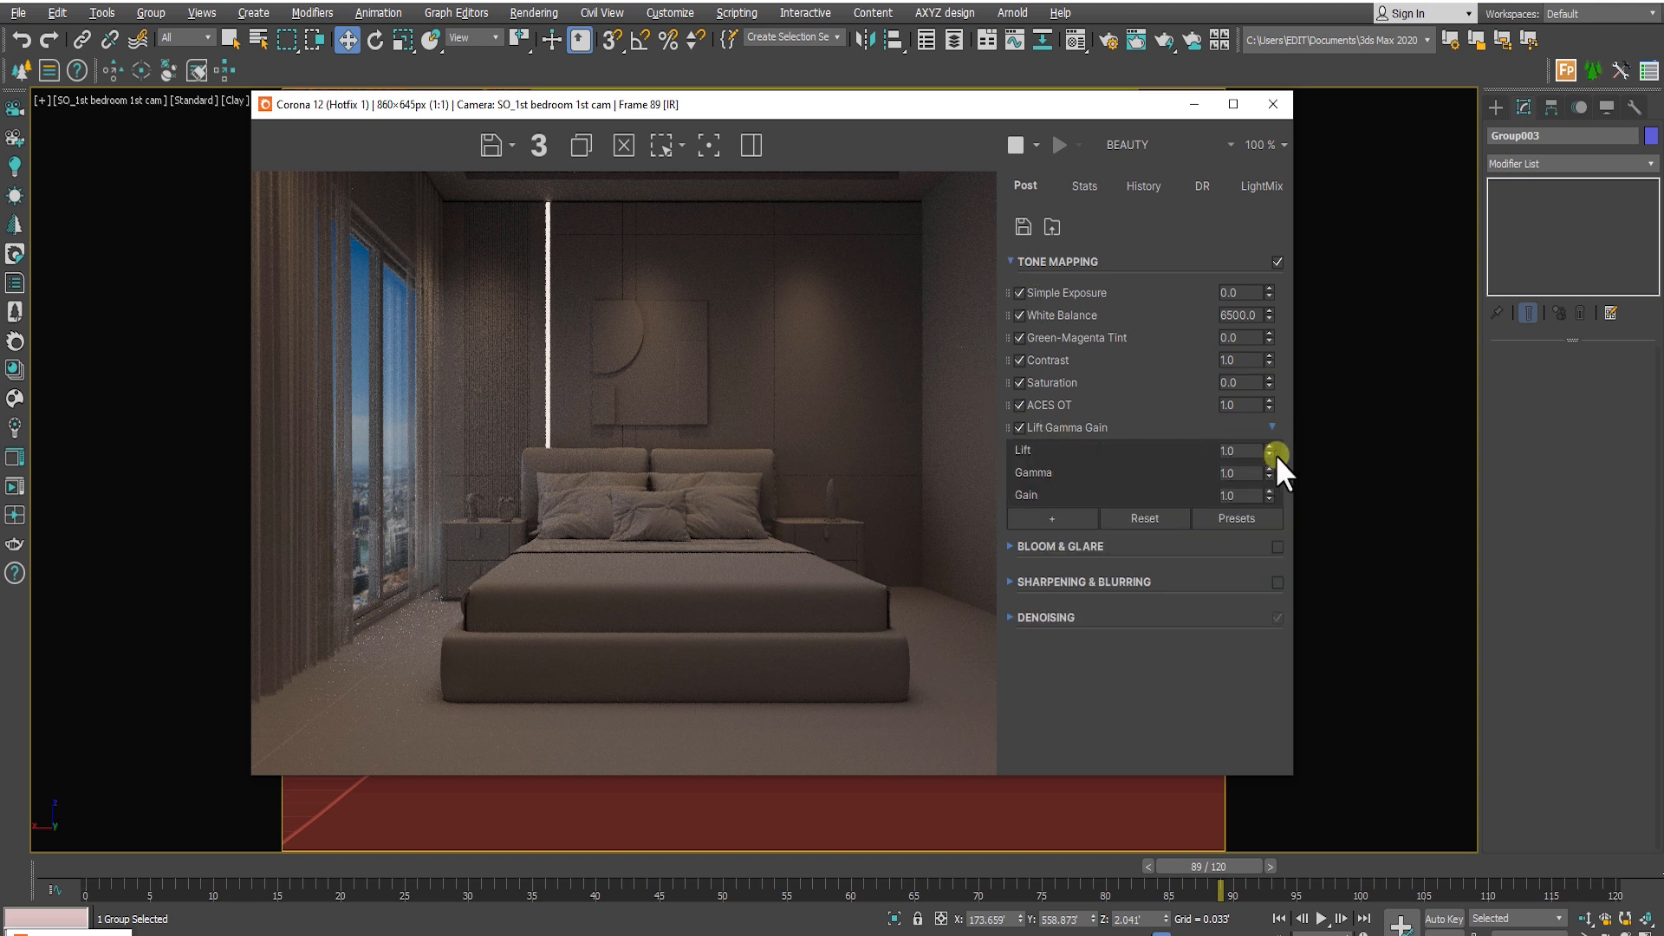
# Try a lift of 1.038 and gamma values of 0.2 and 2, returning both parameters to 1.0
pyautogui.moveTo(1267, 449)
pyautogui.mouseDown()
pyautogui.moveTo(1262, 338)
pyautogui.moveTo(1266, 440)
pyautogui.mouseUp()
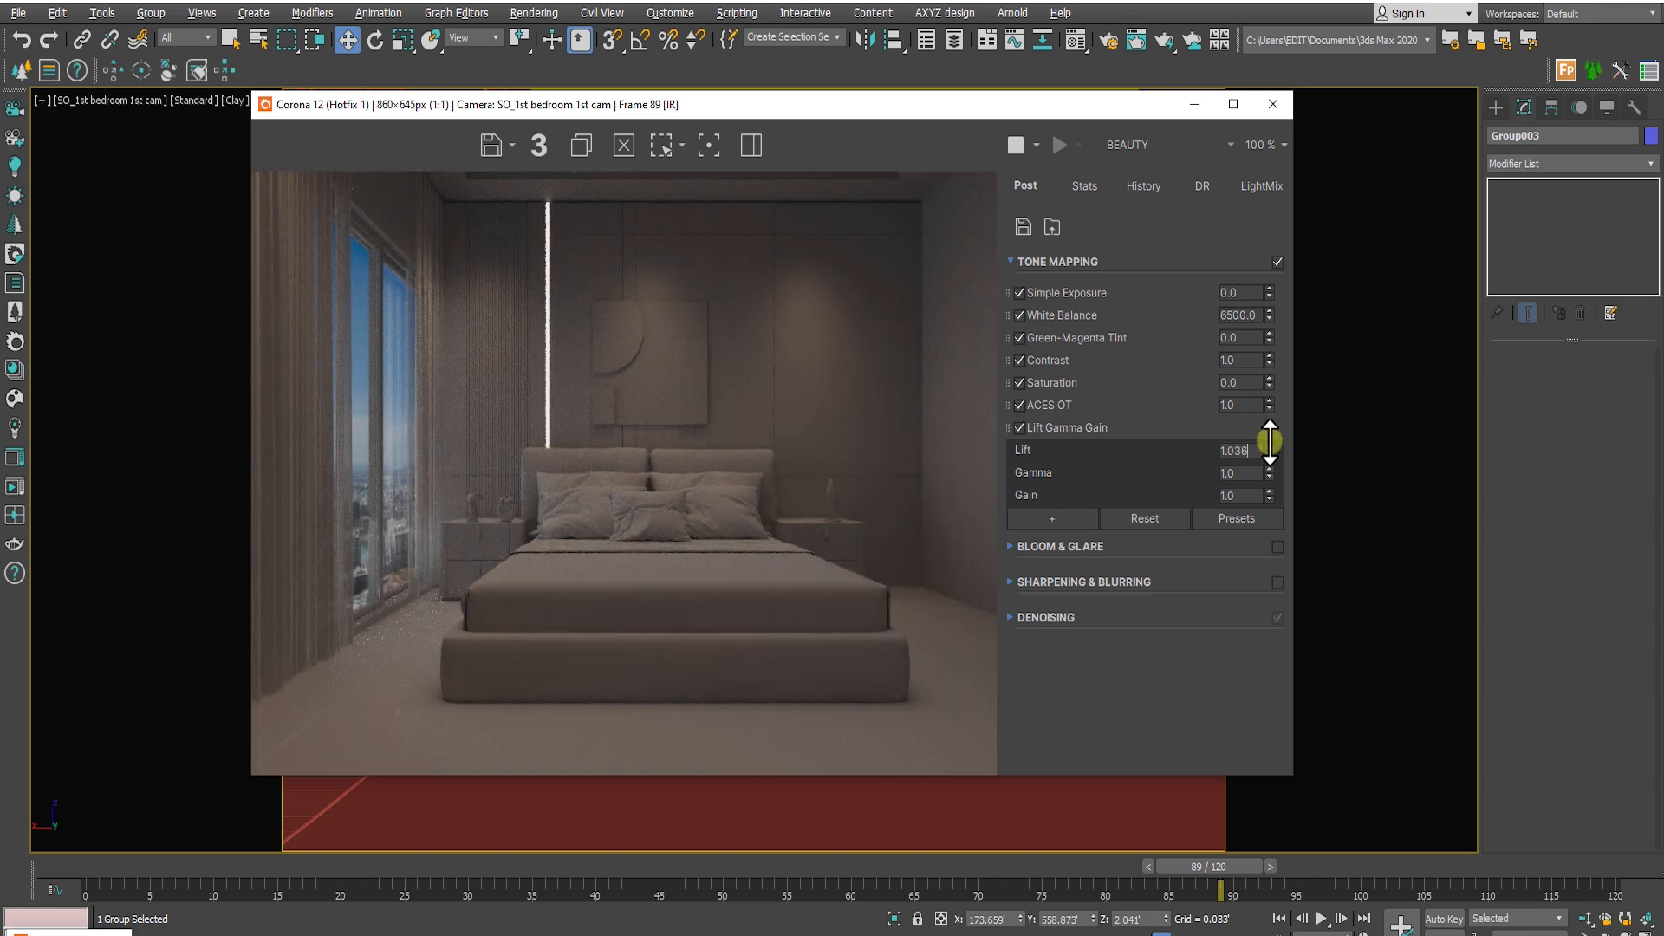
pyautogui.doubleClick(1242, 472)
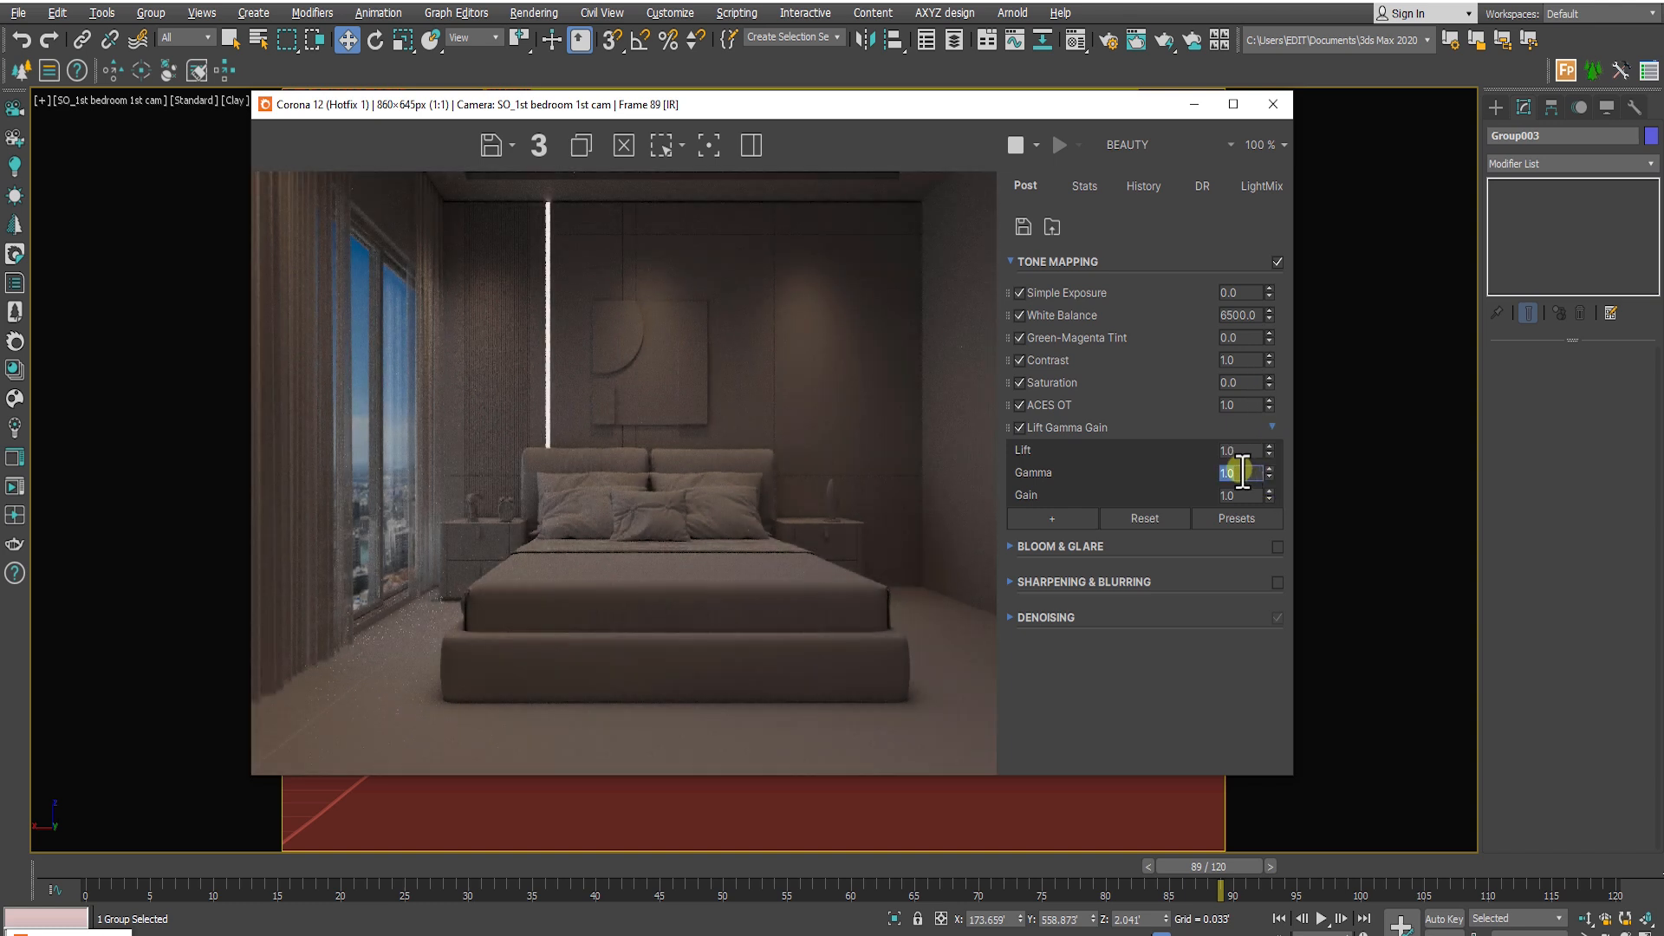
pyautogui.write('0.2')
pyautogui.press('Return')
pyautogui.write('1')
pyautogui.press('Return')
pyautogui.write('2')
pyautogui.press('Return')
pyautogui.write('1')
pyautogui.press('Return')
# Try a gain of 0.5, reset it, and remove the Lift Gamma Gain operator from tone mapping
pyautogui.doubleClick(1254, 496)
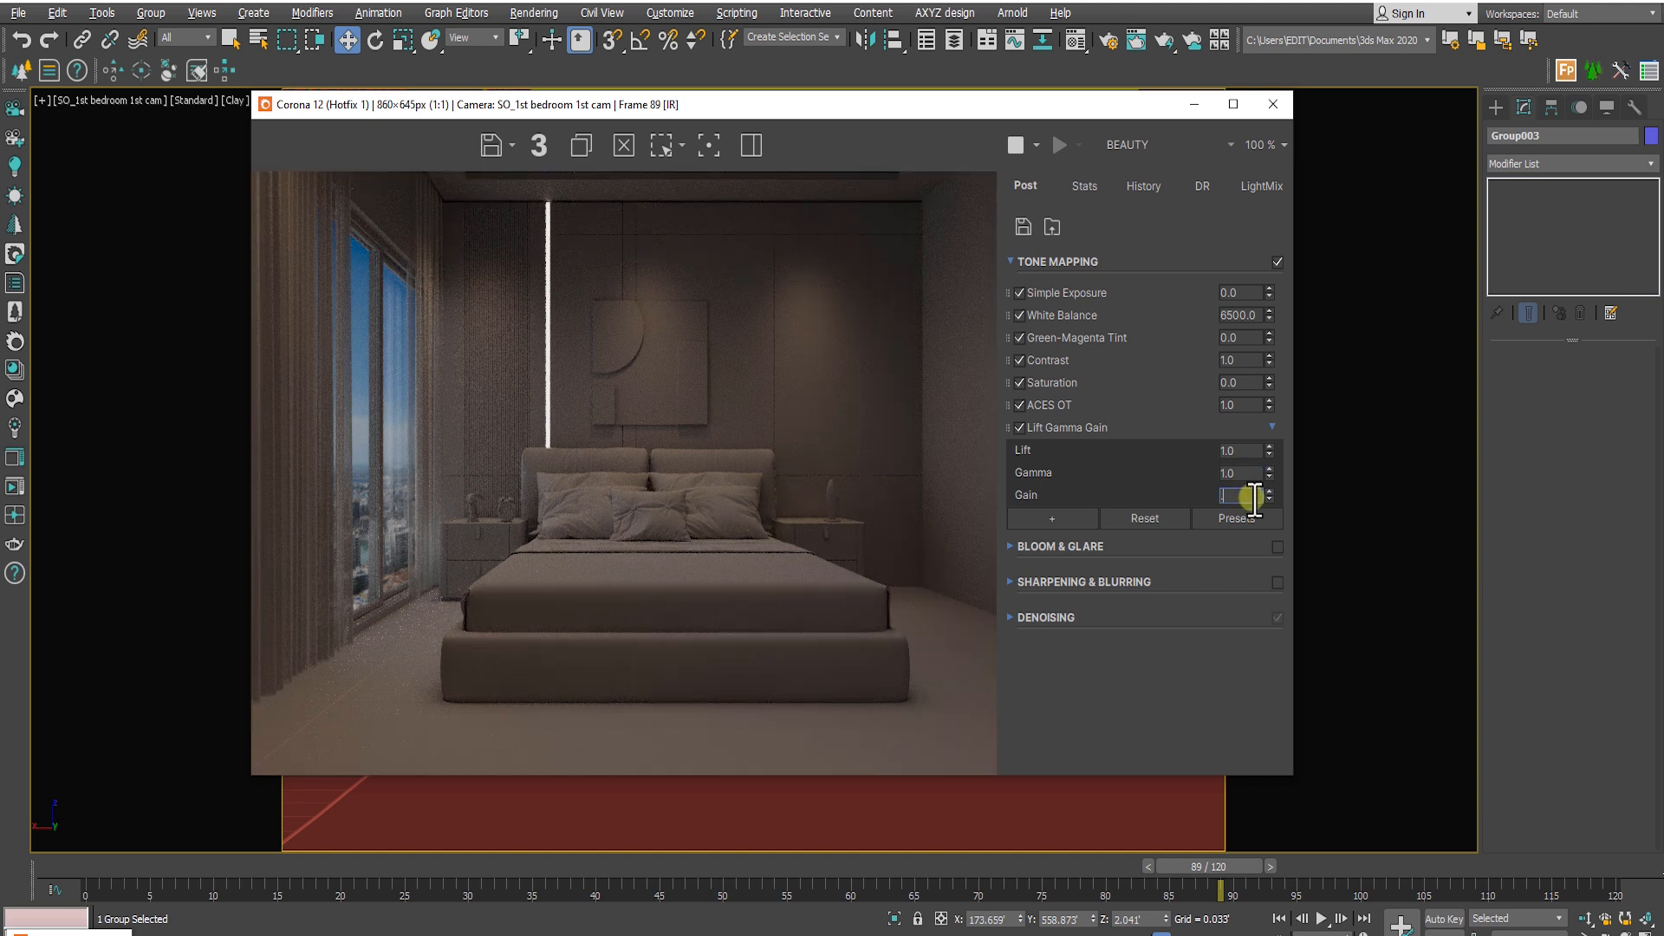
pyautogui.write('0.5')
pyautogui.press('Return')
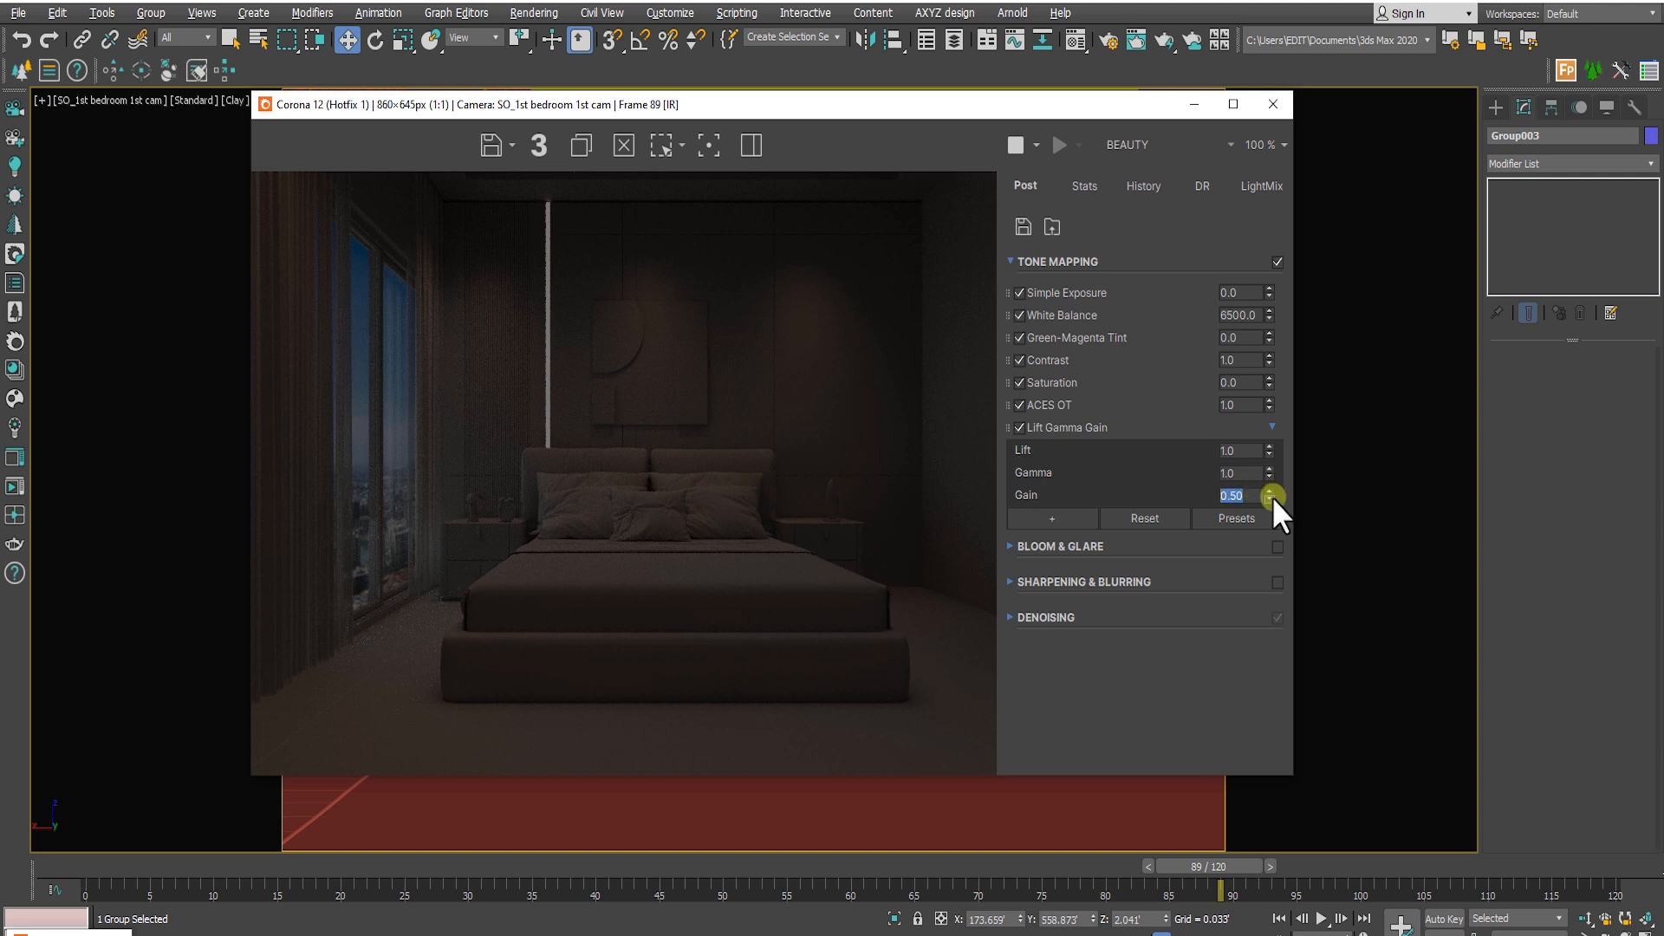
pyautogui.rightClick(1269, 496)
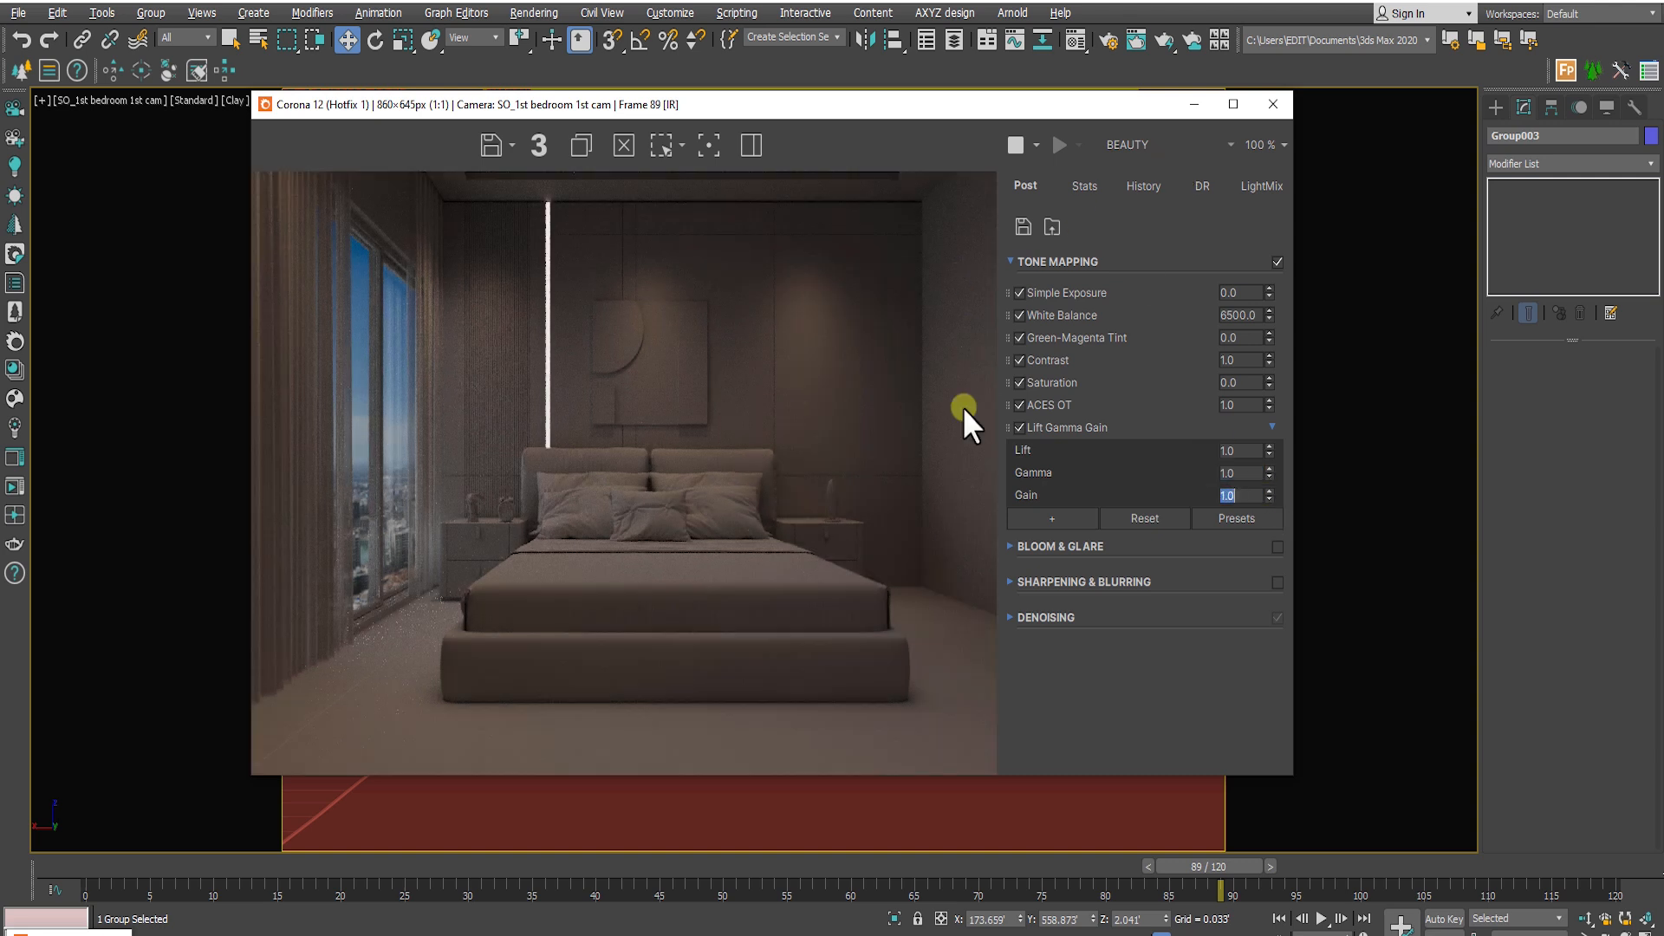
pyautogui.rightClick(1078, 425)
pyautogui.click(1088, 431)
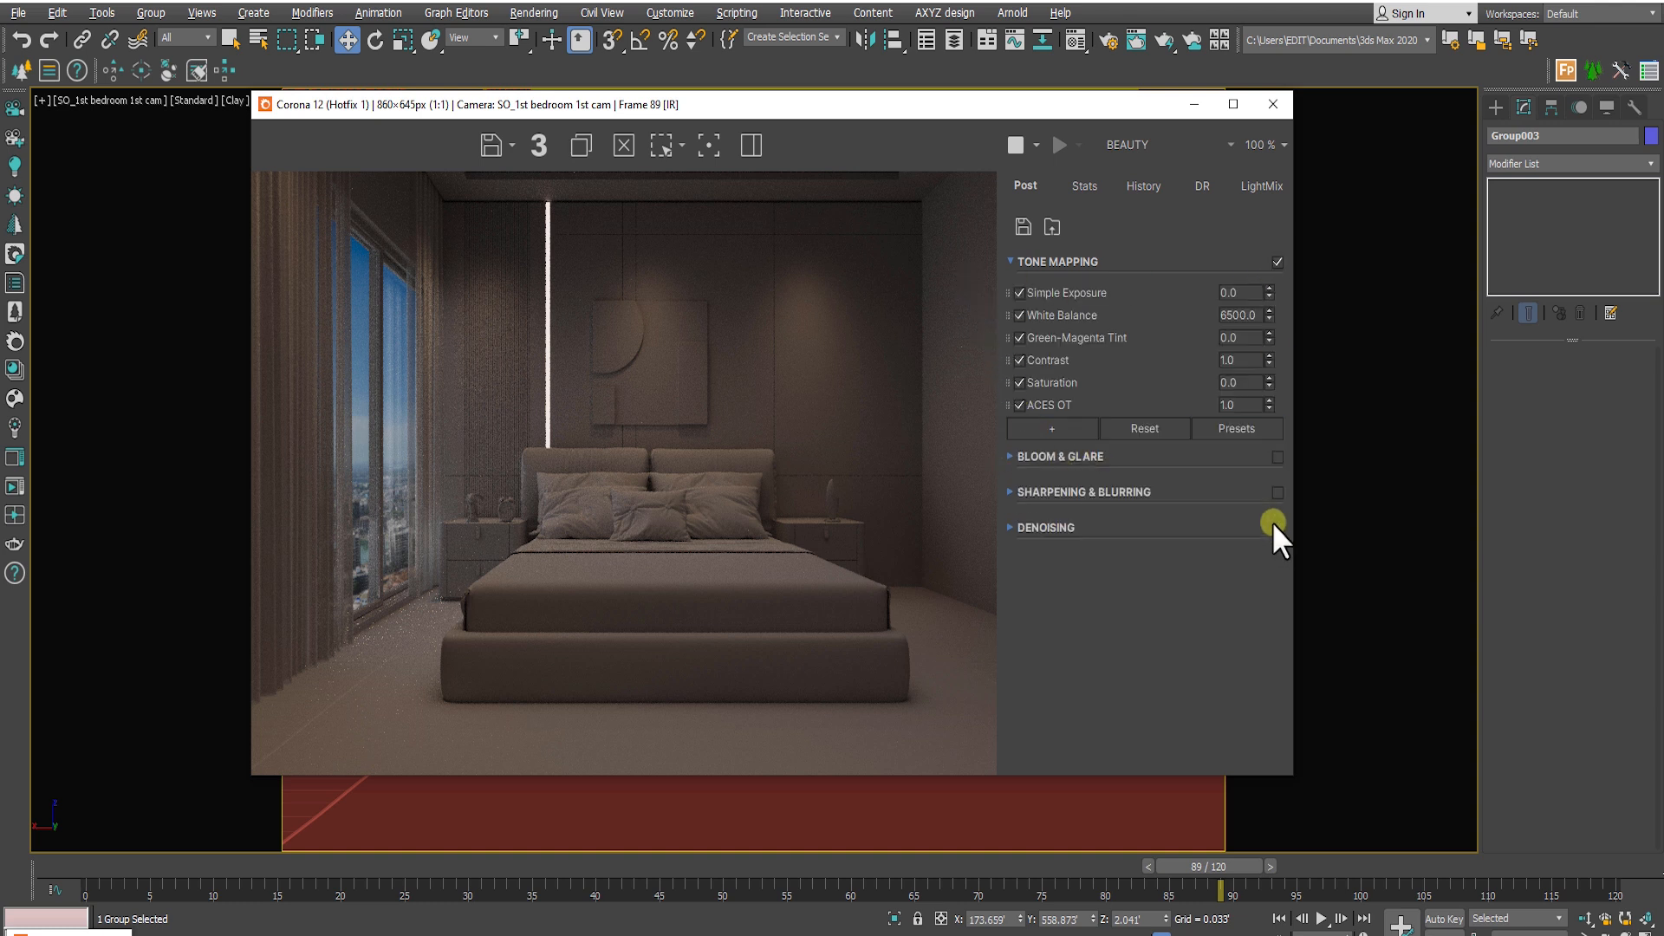
# Enable Bloom & Glare for the interactive render and turn on its Compute After Render option
pyautogui.click(1005, 454)
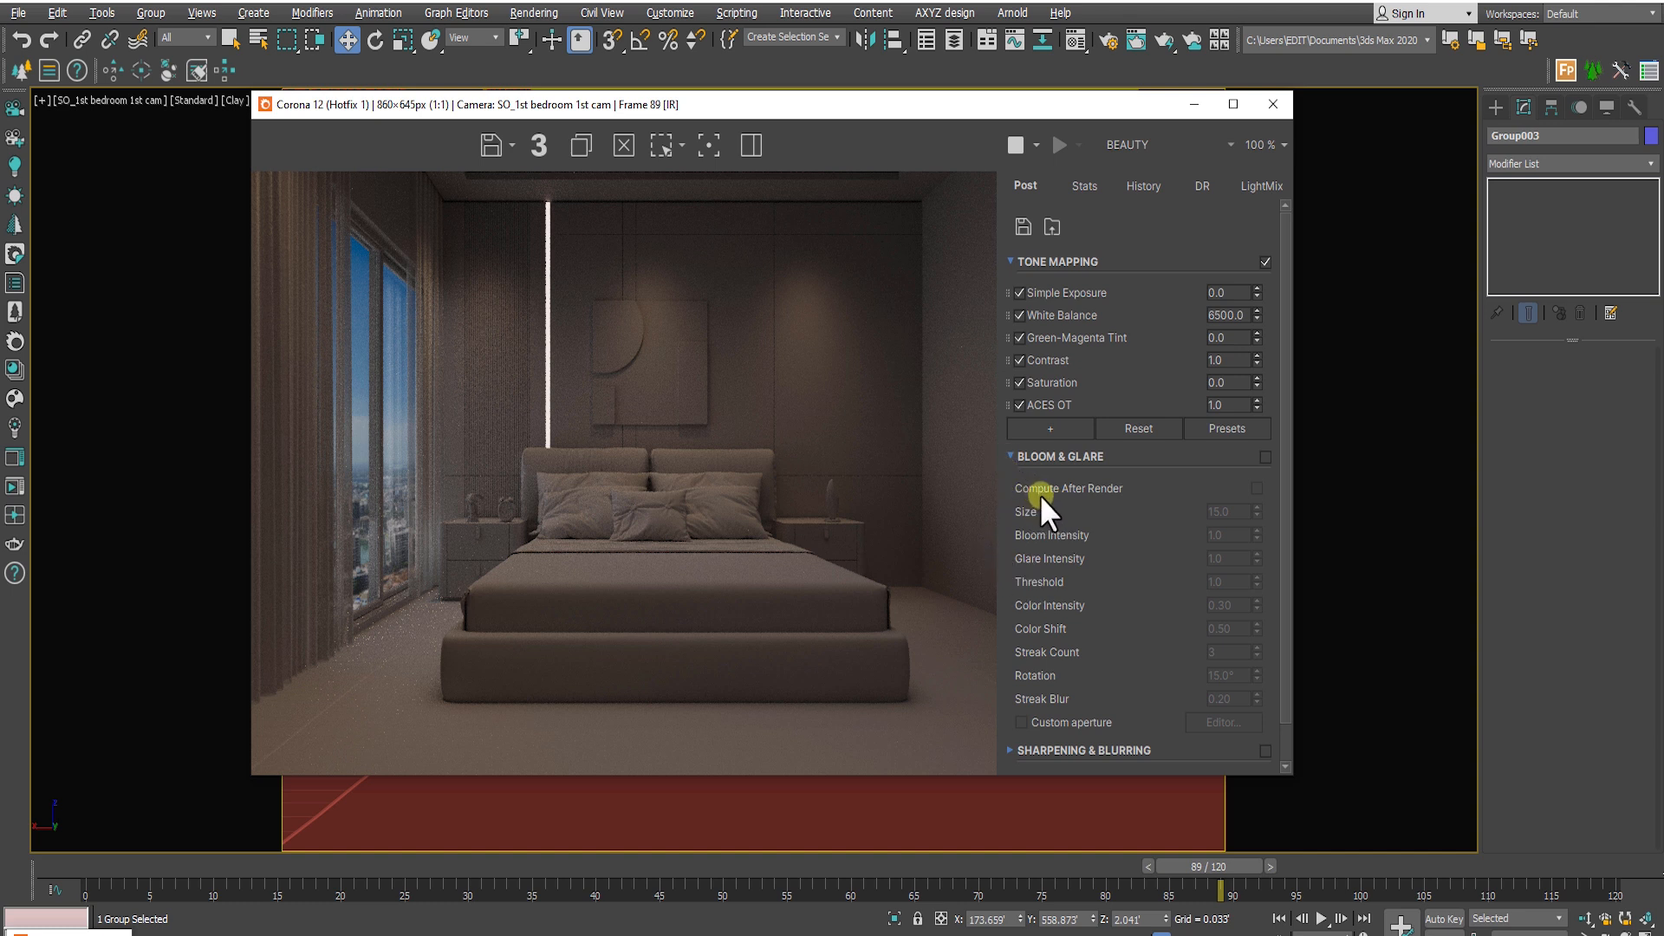
pyautogui.click(1265, 455)
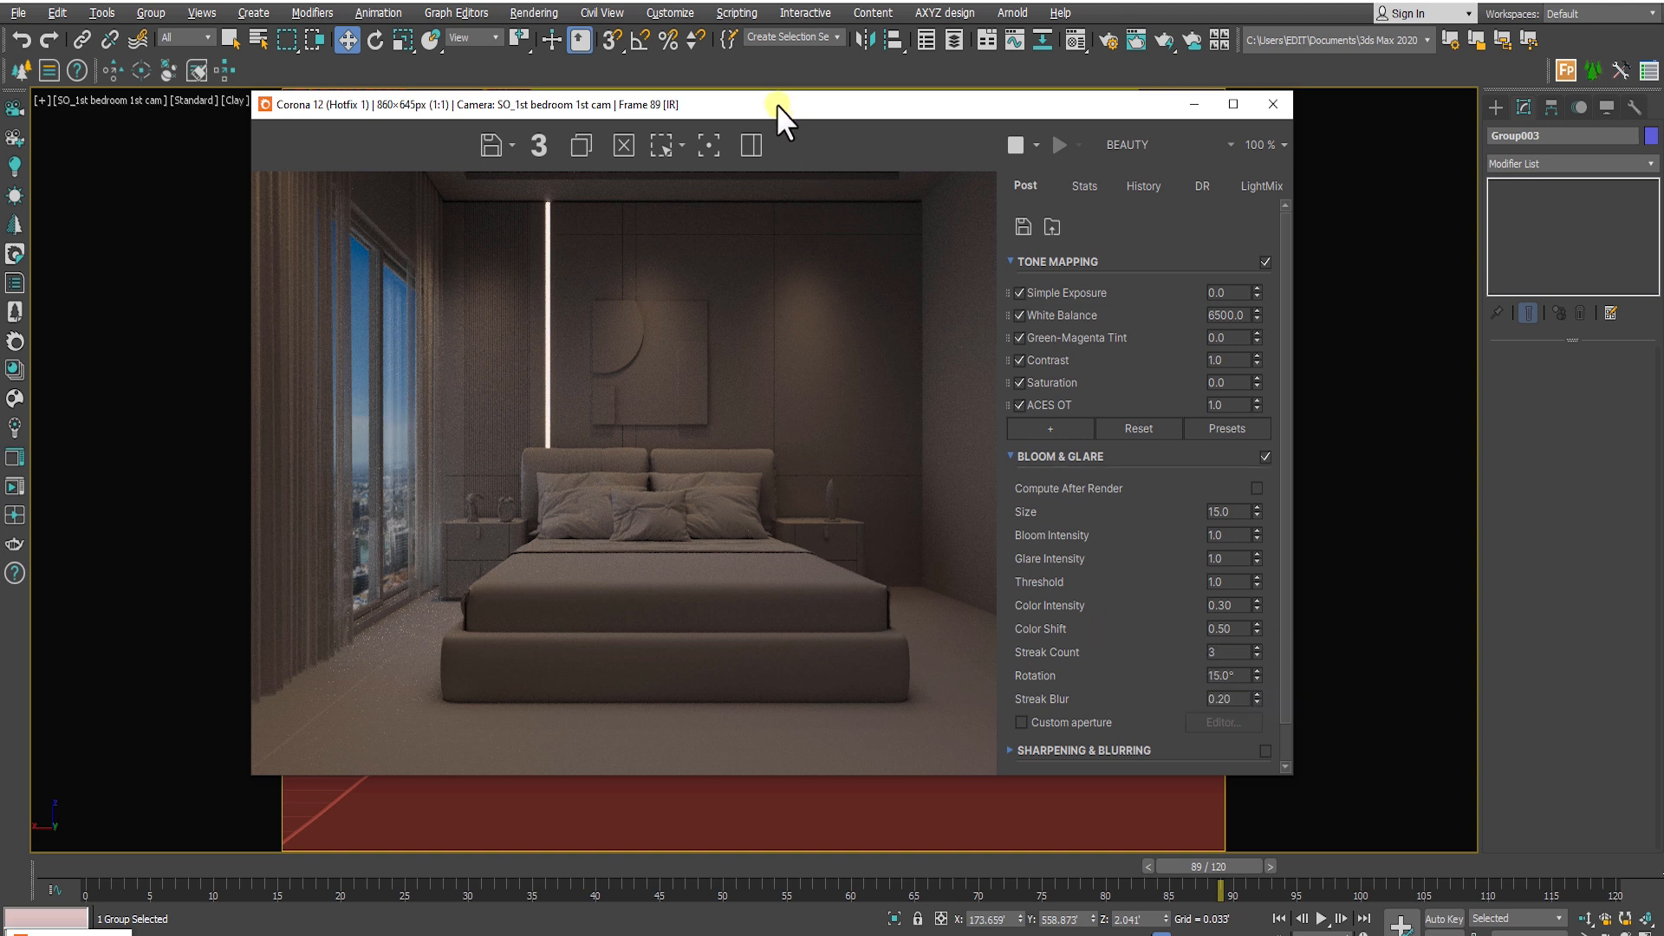
pyautogui.moveTo(781, 105); pyautogui.dragTo(769, 102)
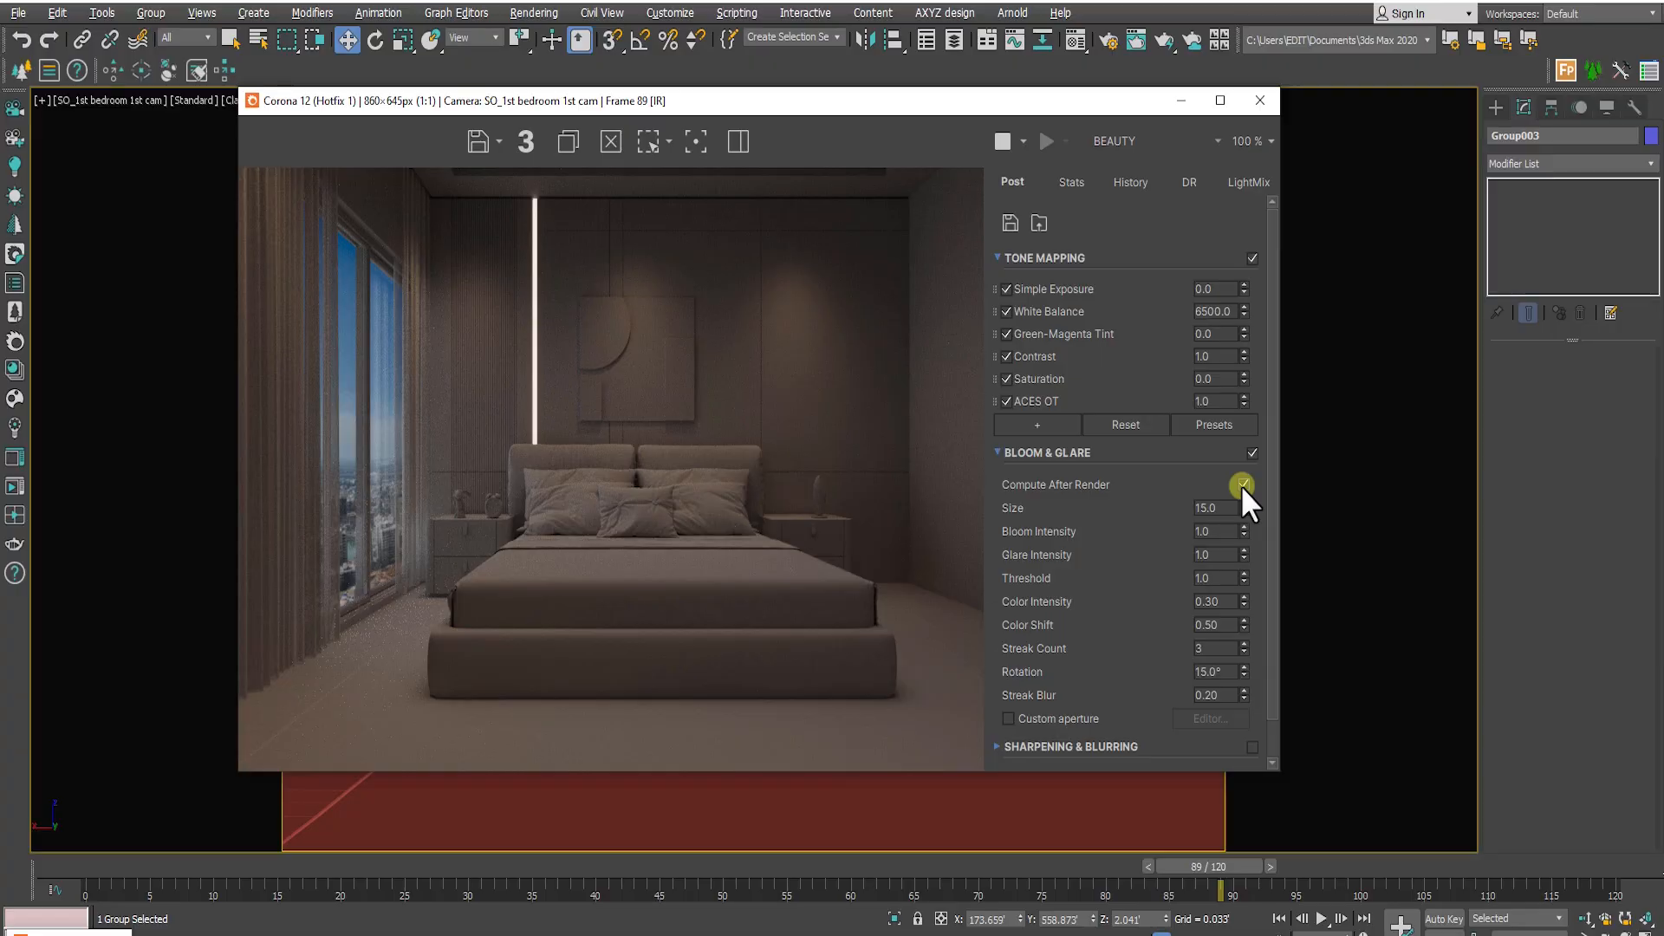
# Add the Lift Gamma Gain operator to the tone mapping stack again
pyautogui.click(1031, 424)
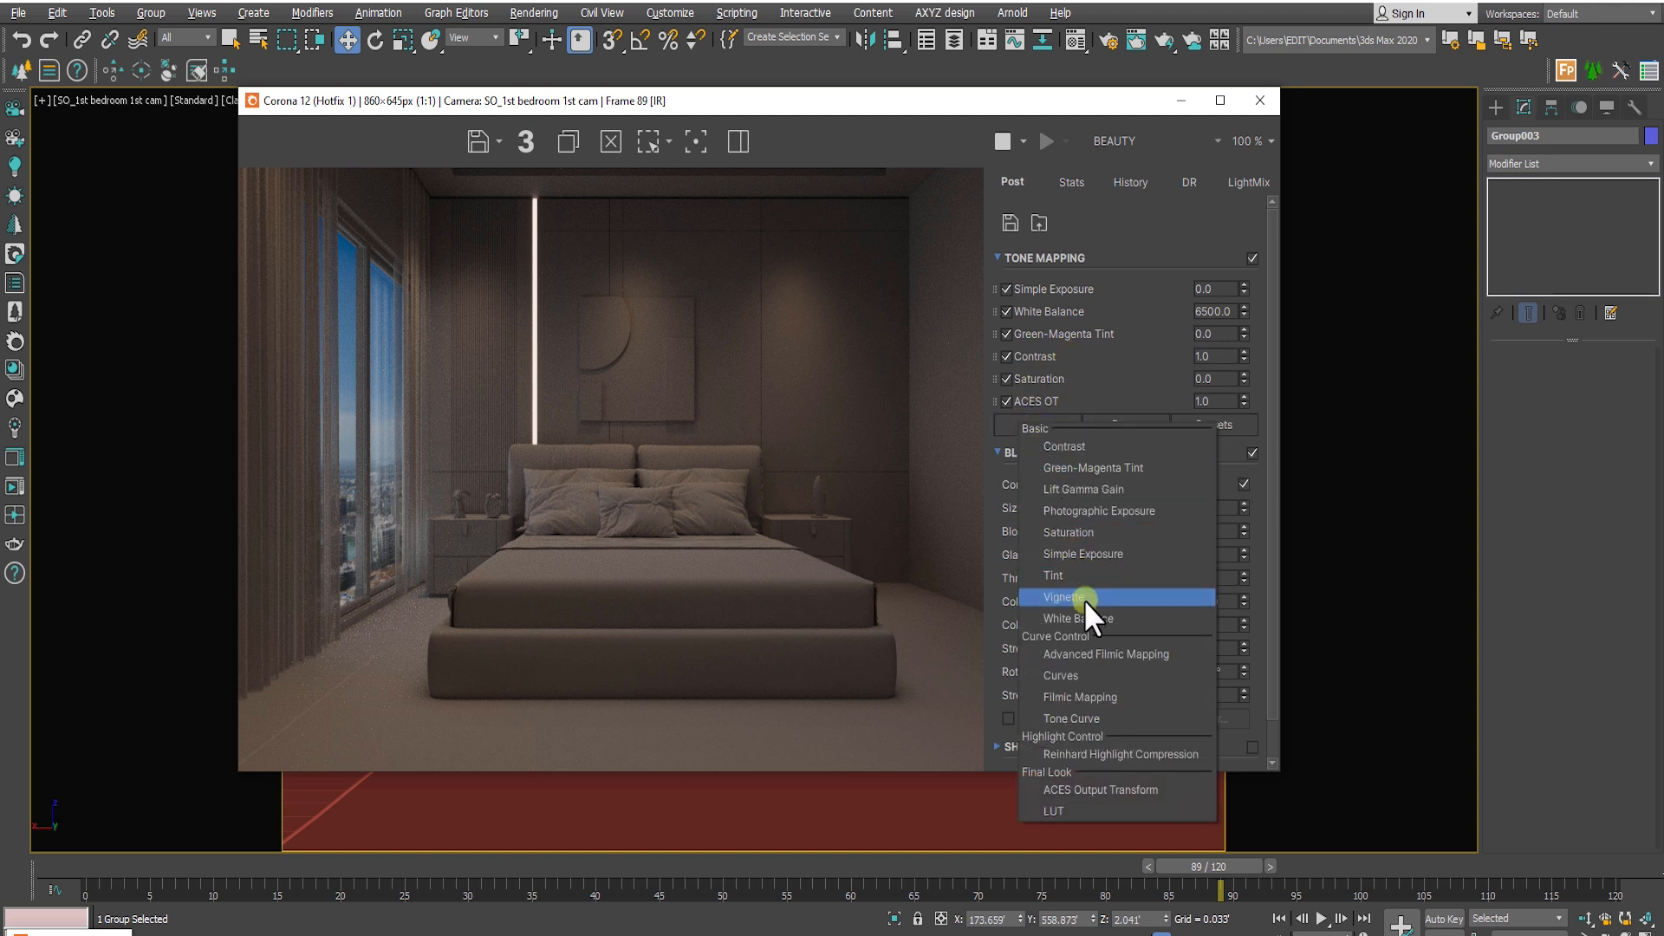
pyautogui.click(1079, 496)
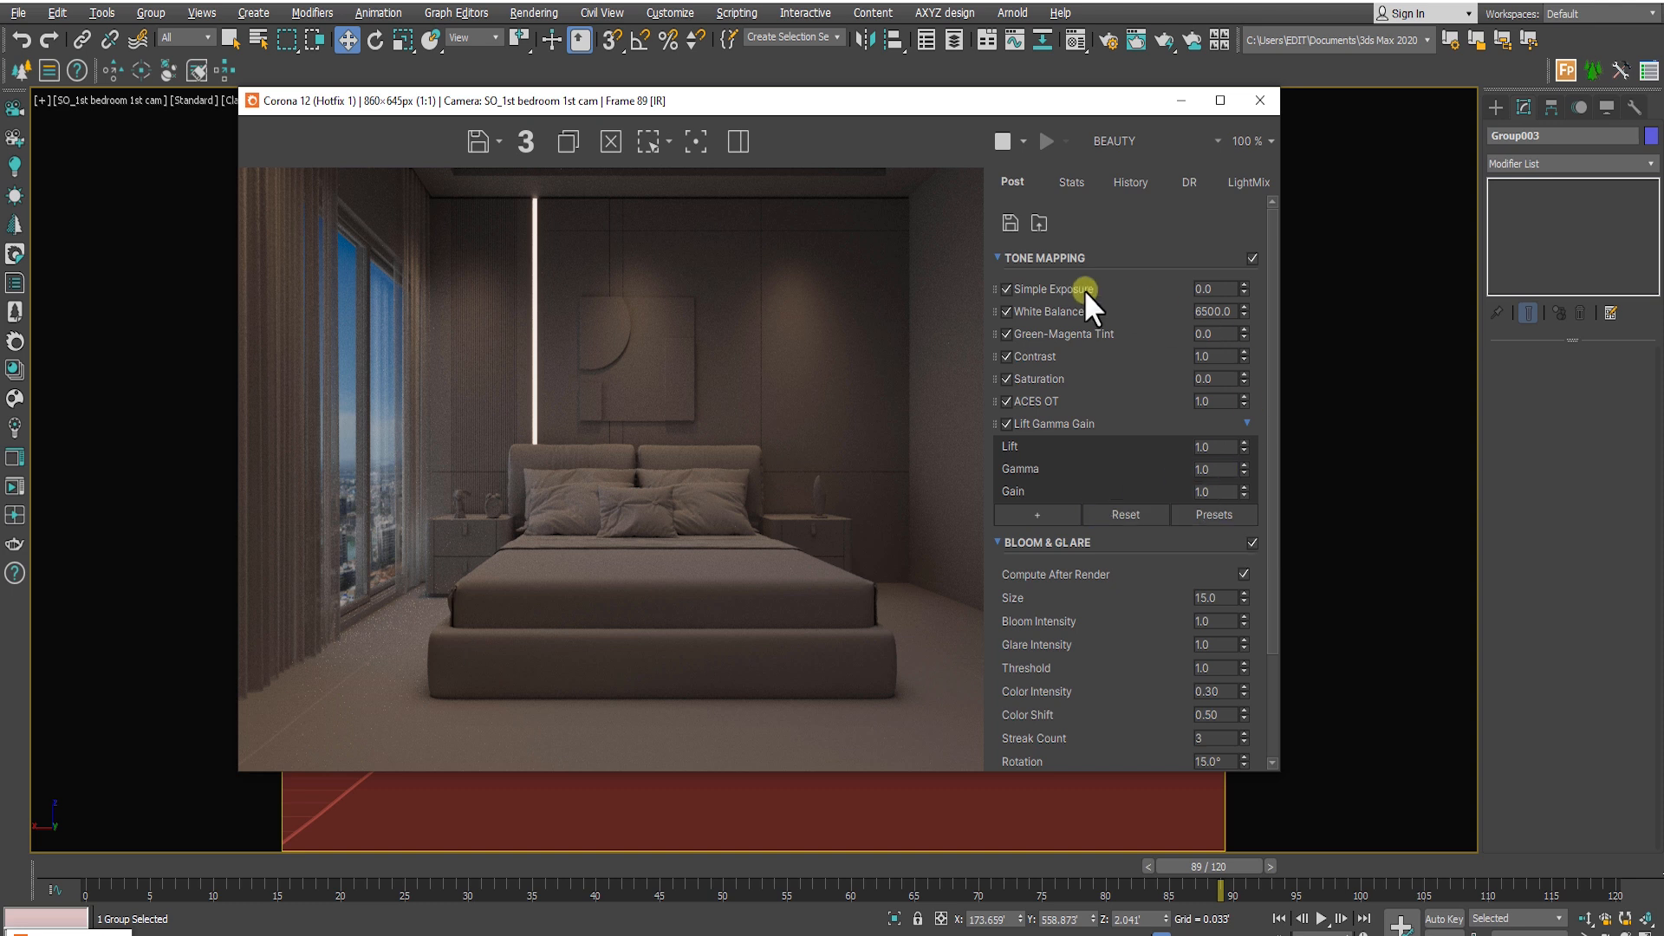
pyautogui.moveTo(948, 103); pyautogui.dragTo(939, 96)
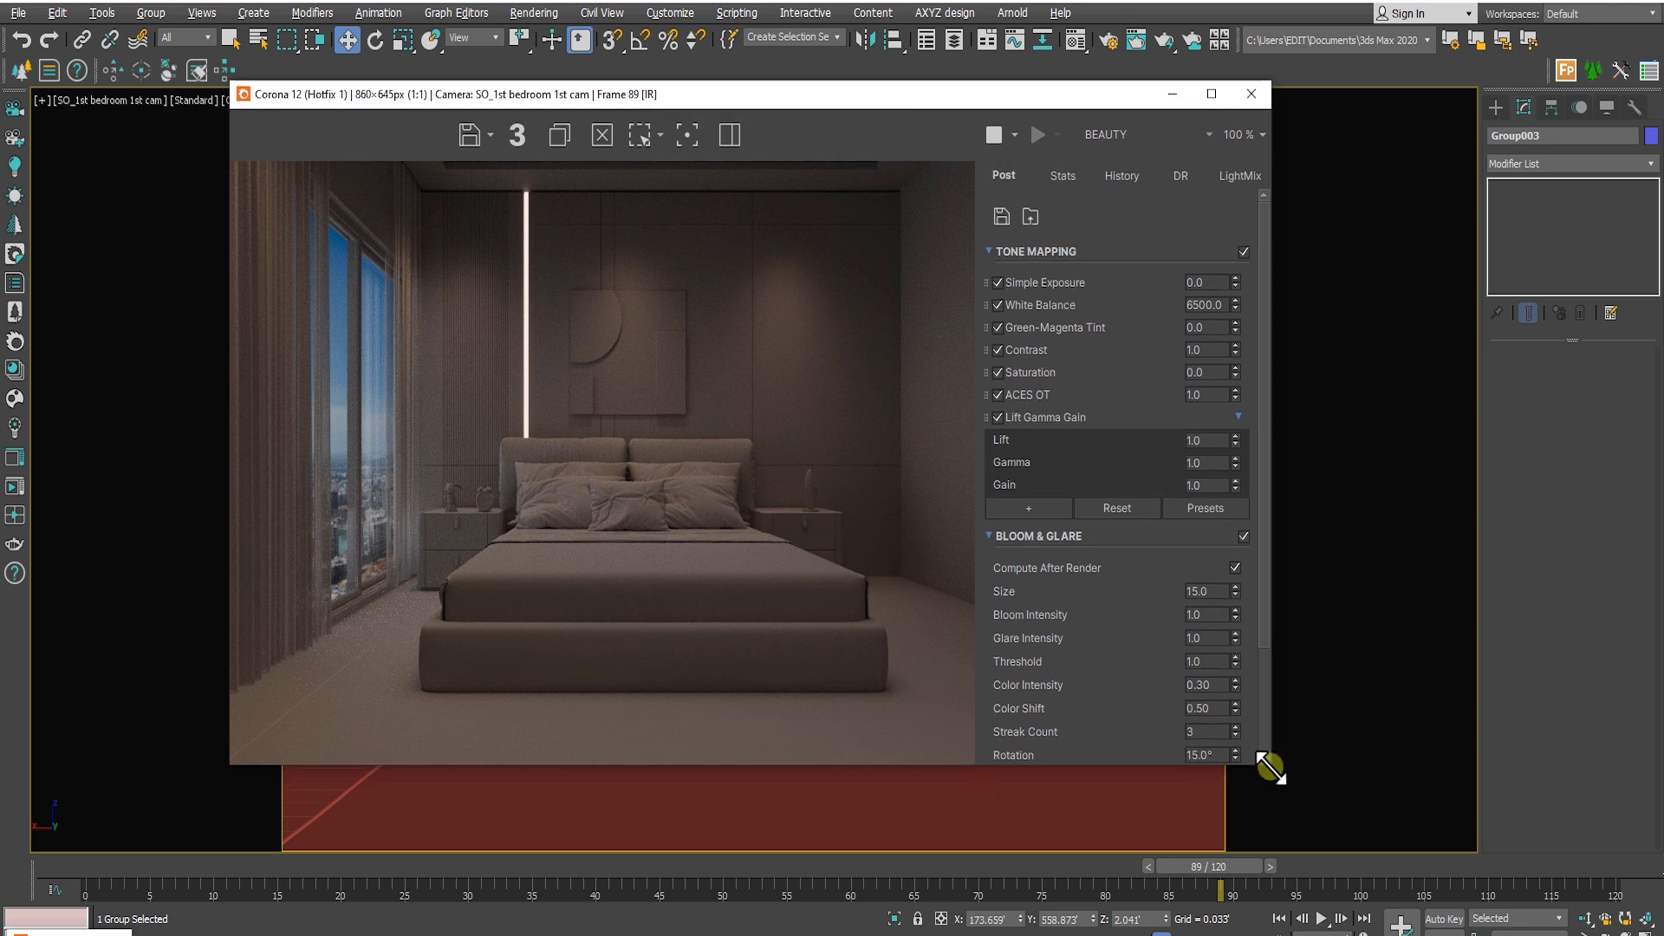
# Shrink the frame buffer to 125×94 px, hide its side panel, and enlarge the image to 647×485 px
pyautogui.moveTo(1267, 767); pyautogui.dragTo(464, 227)
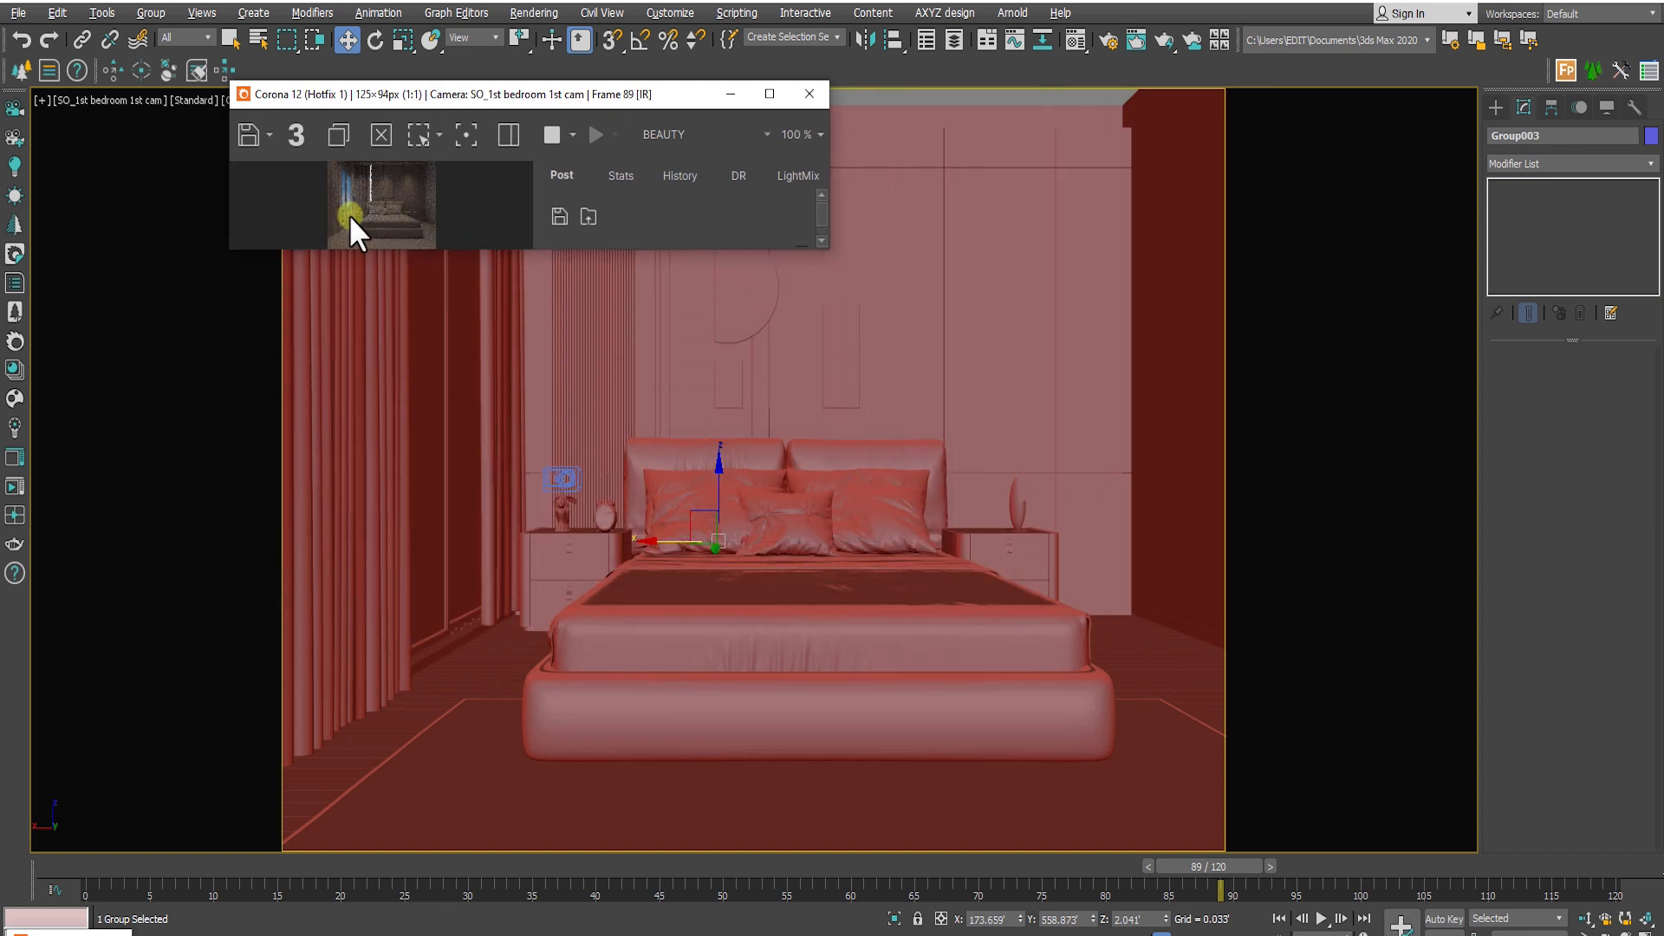
pyautogui.moveTo(605, 92); pyautogui.dragTo(835, 220)
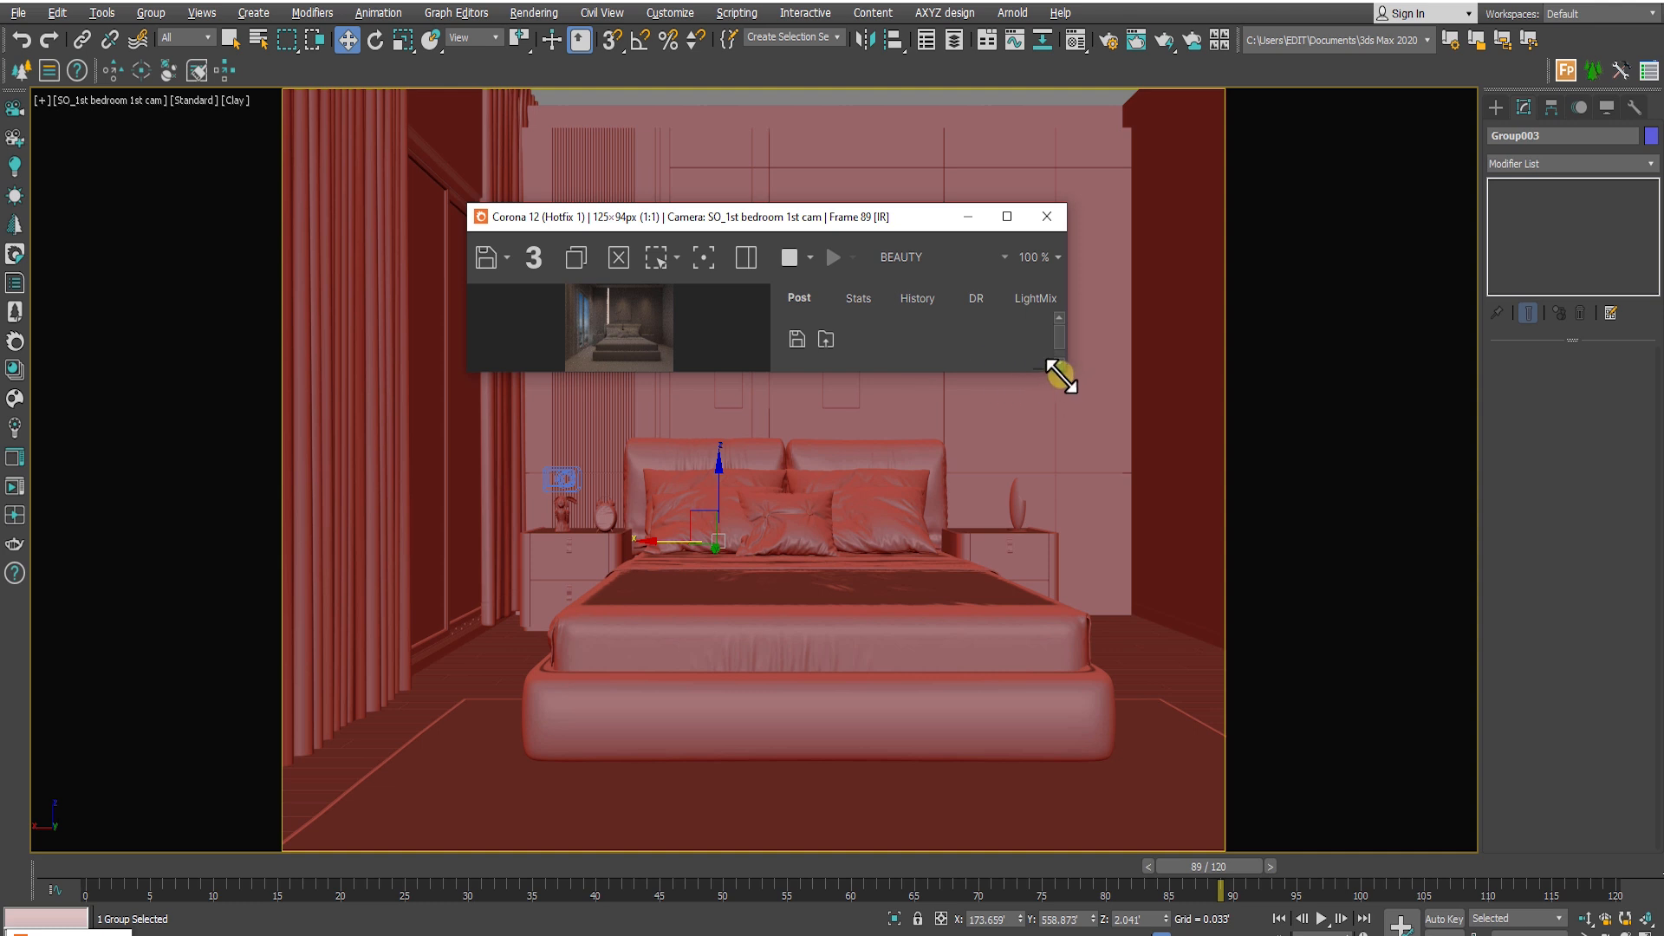
pyautogui.click(744, 257)
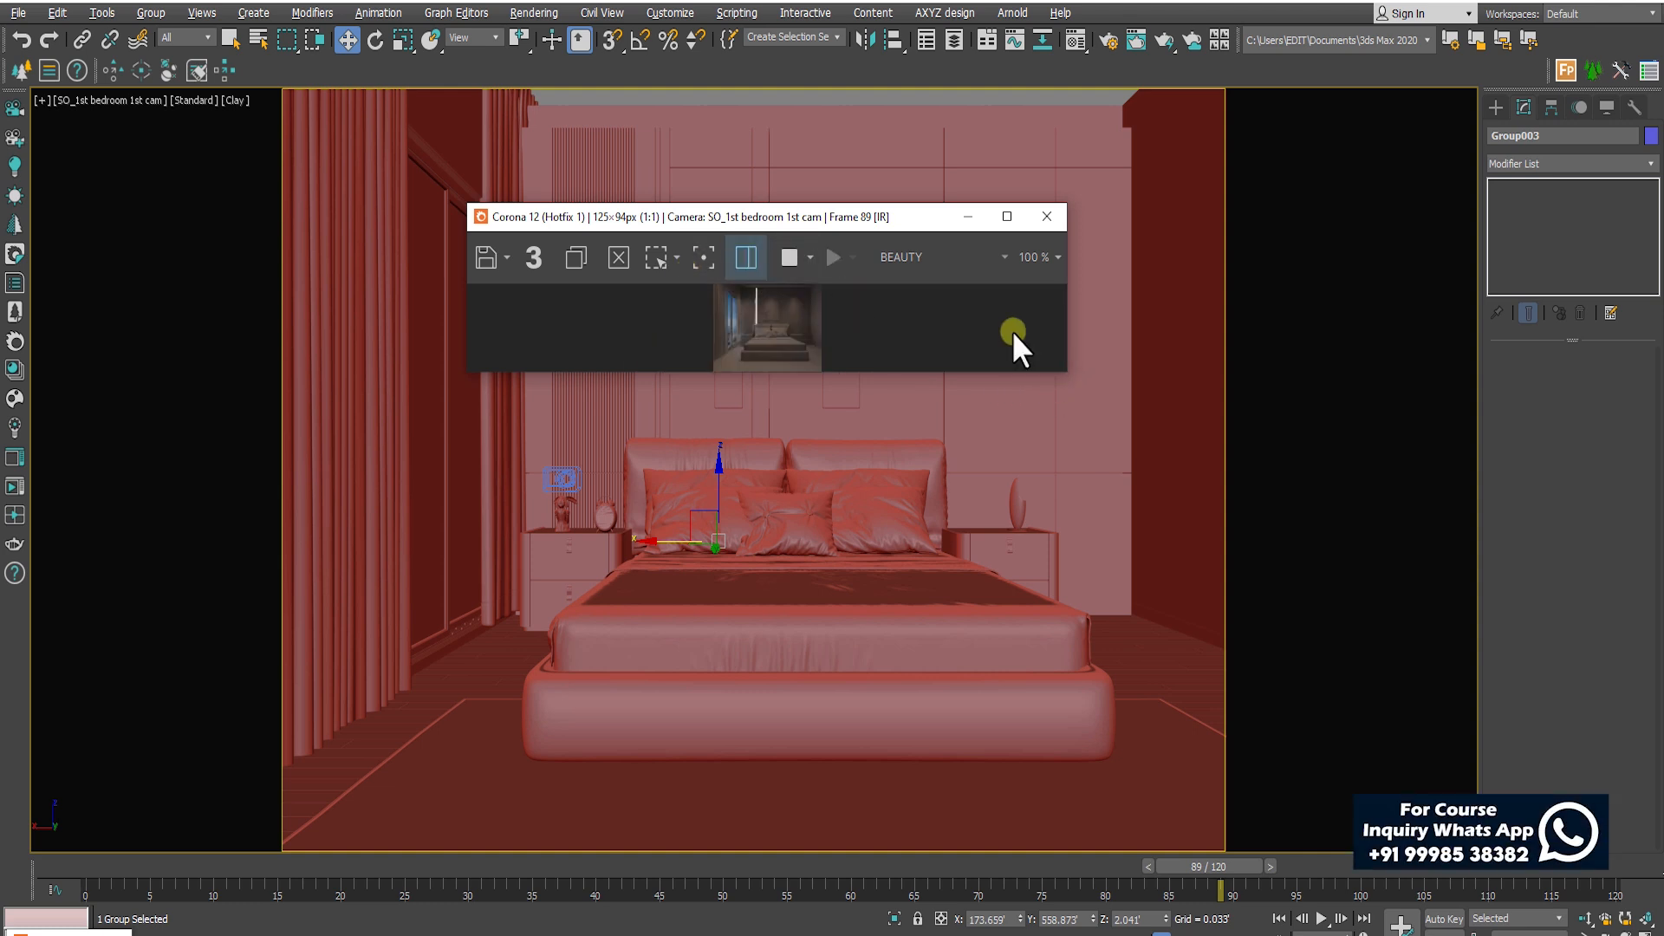
pyautogui.scroll(2, 784, 311)
pyautogui.scroll(-3, 780, 314)
pyautogui.moveTo(1051, 375); pyautogui.dragTo(1058, 739)
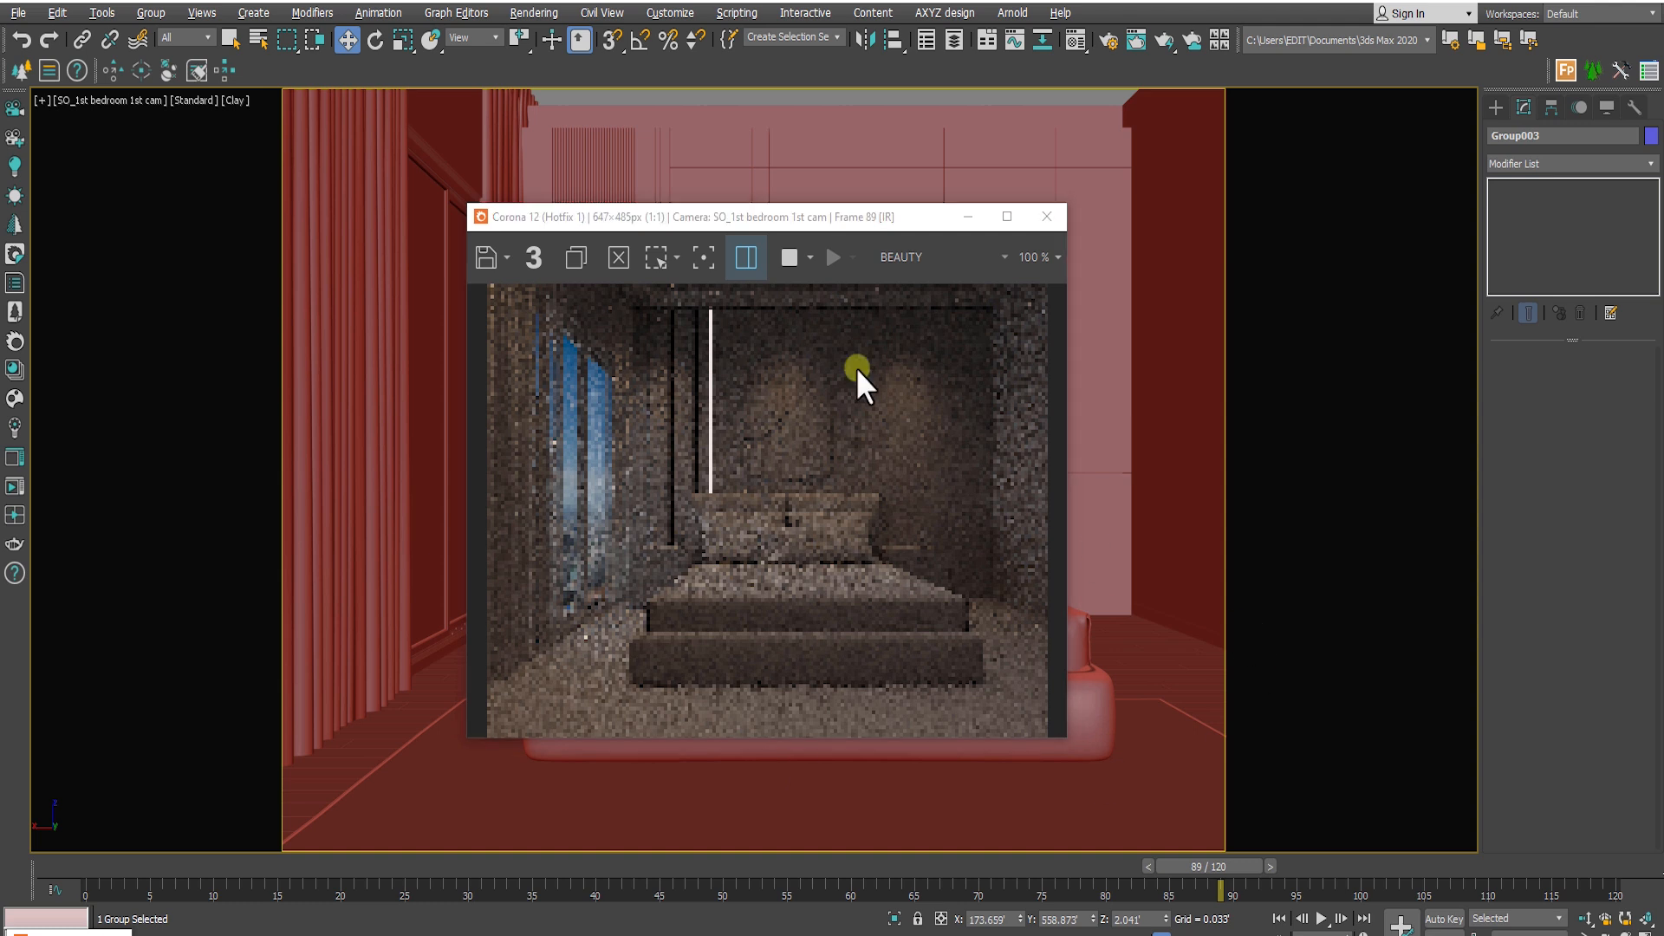
# Show the frame buffer's side panel again and resize the window to a 798×599 px render
pyautogui.moveTo(779, 220); pyautogui.dragTo(677, 173)
pyautogui.moveTo(968, 687); pyautogui.dragTo(643, 319)
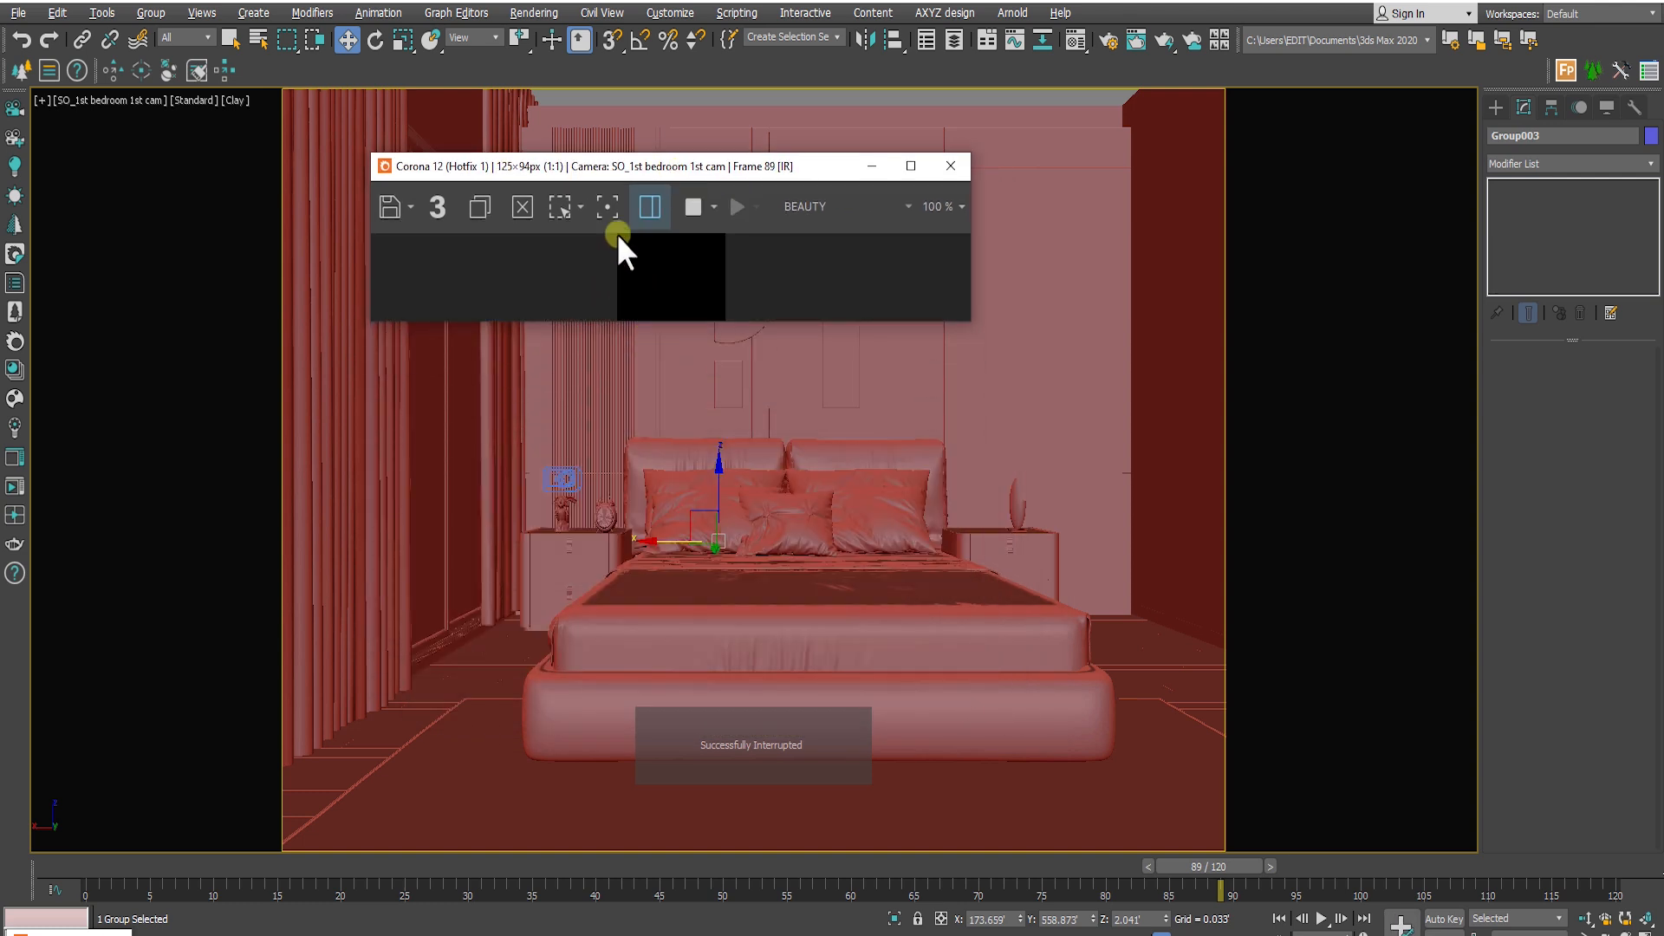
pyautogui.click(653, 206)
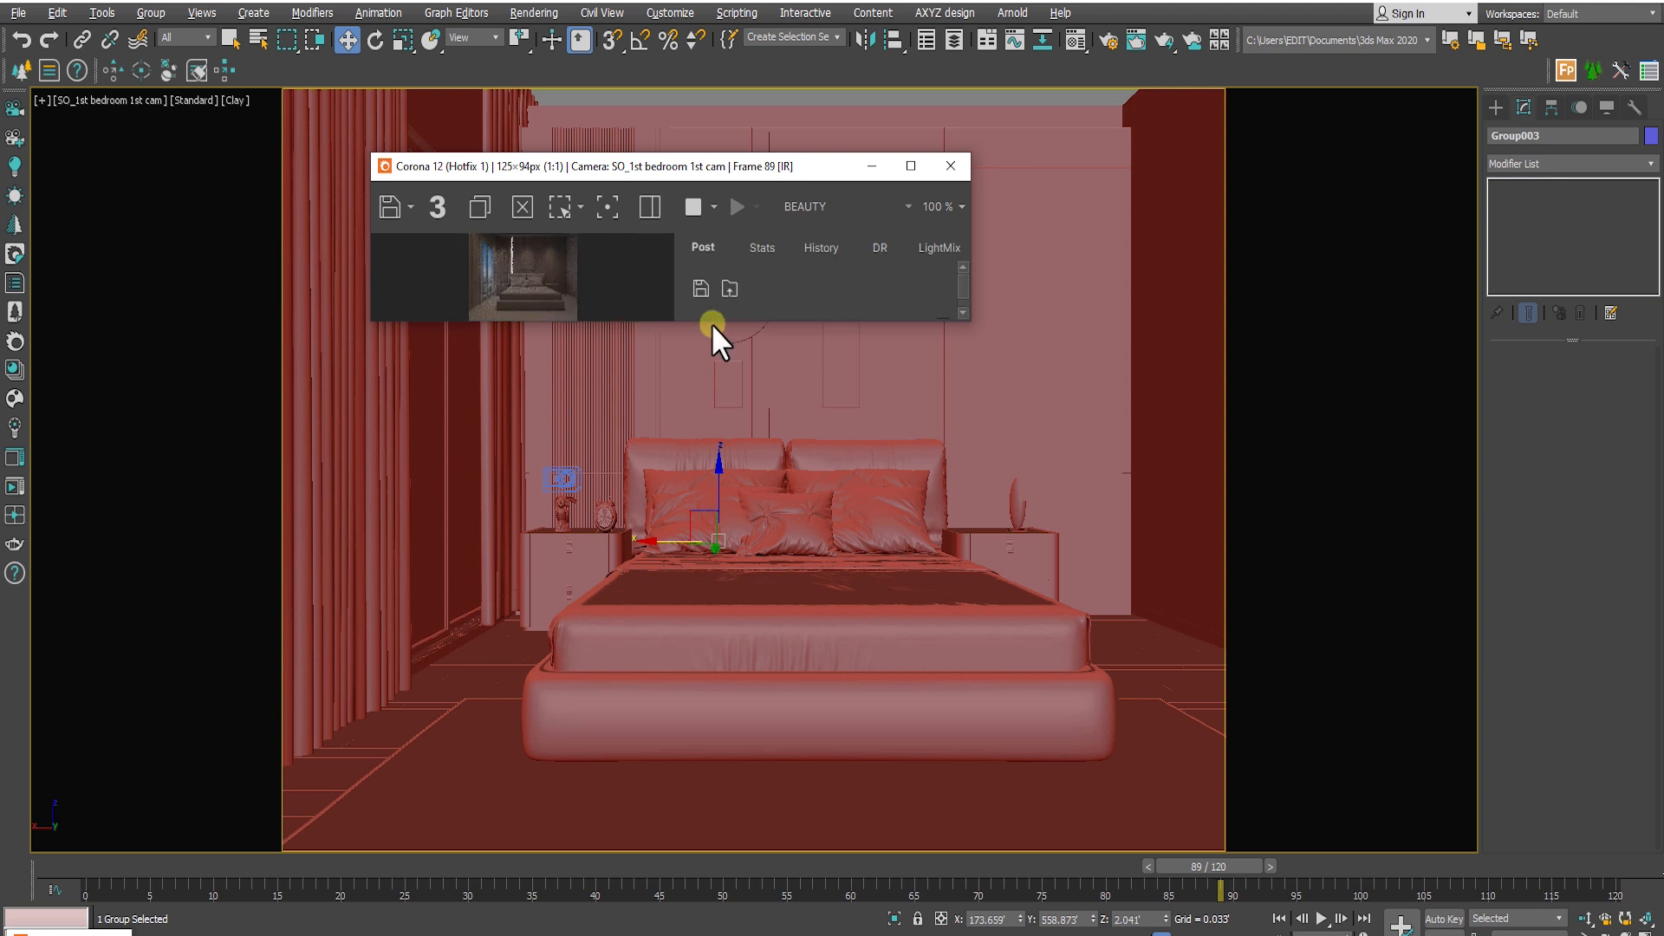
pyautogui.moveTo(971, 321); pyautogui.dragTo(1357, 794)
pyautogui.moveTo(923, 166); pyautogui.dragTo(816, 145)
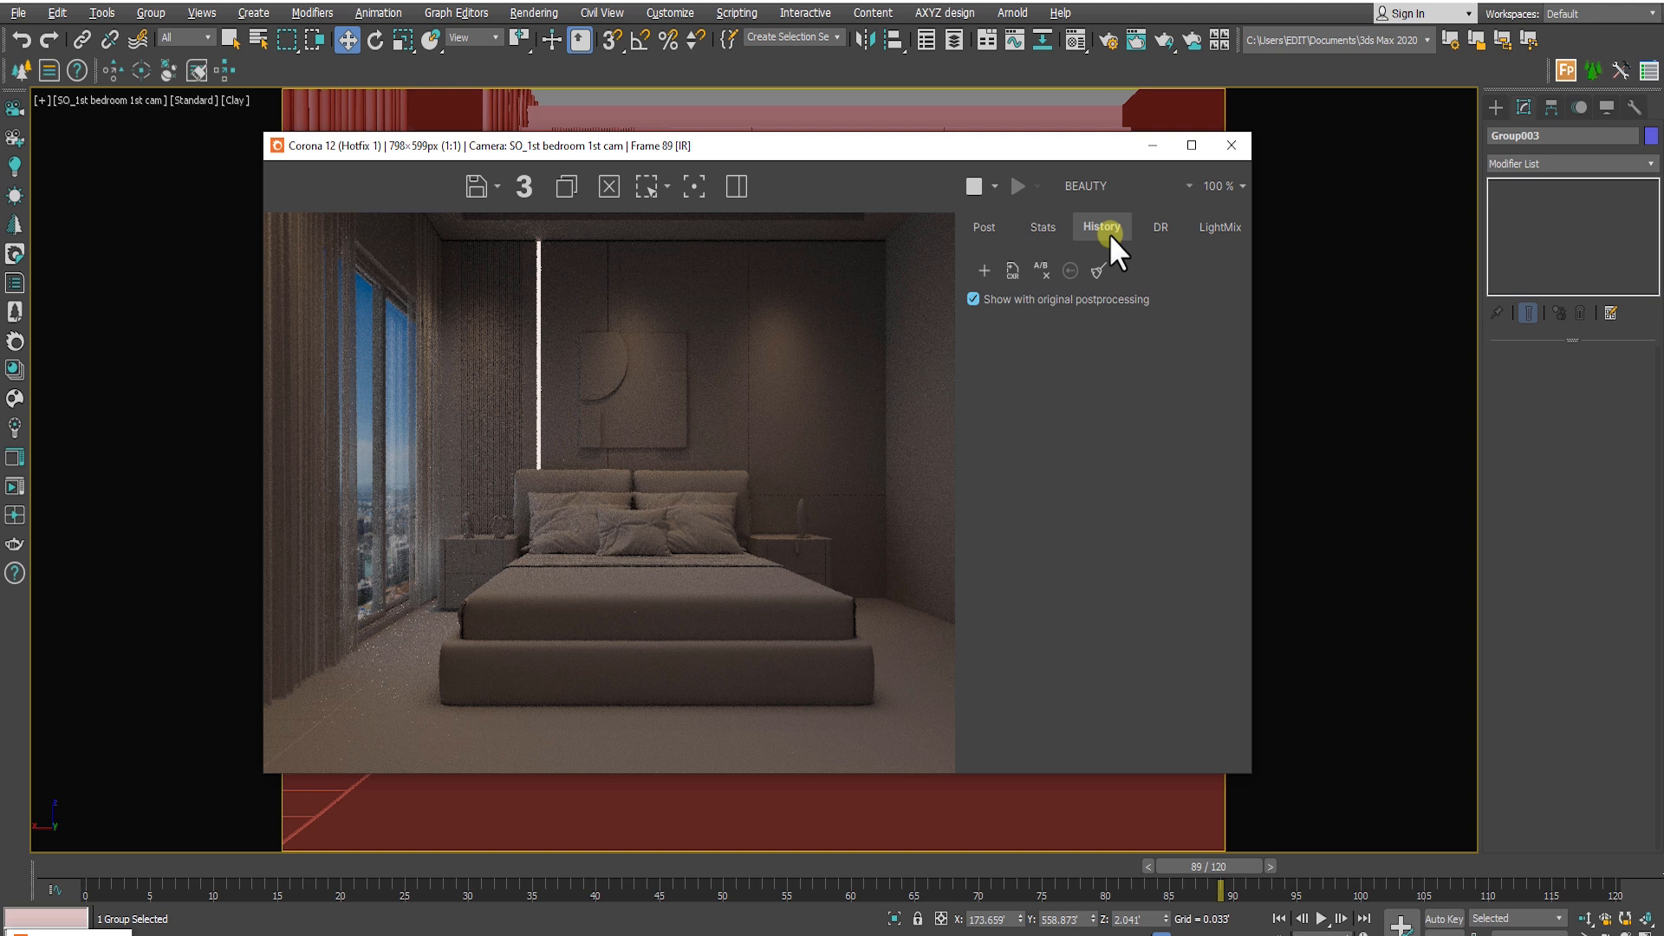
# Store the current render in the frame buffer history and open the render setup's common parameters
pyautogui.click(983, 270)
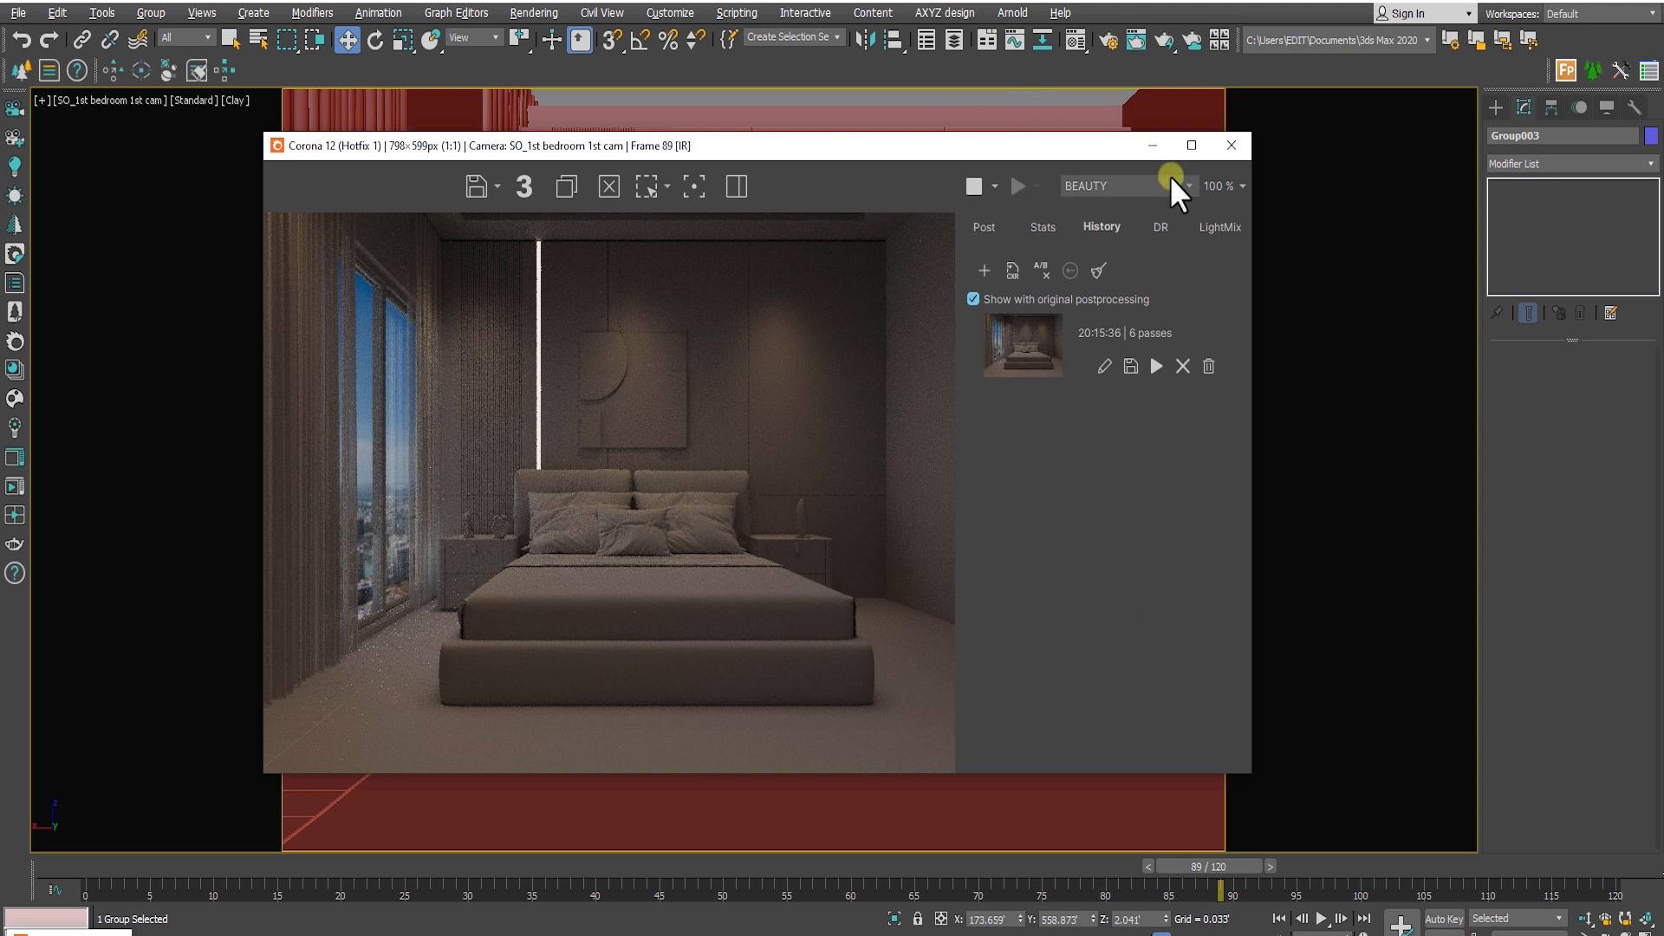
pyautogui.click(1108, 51)
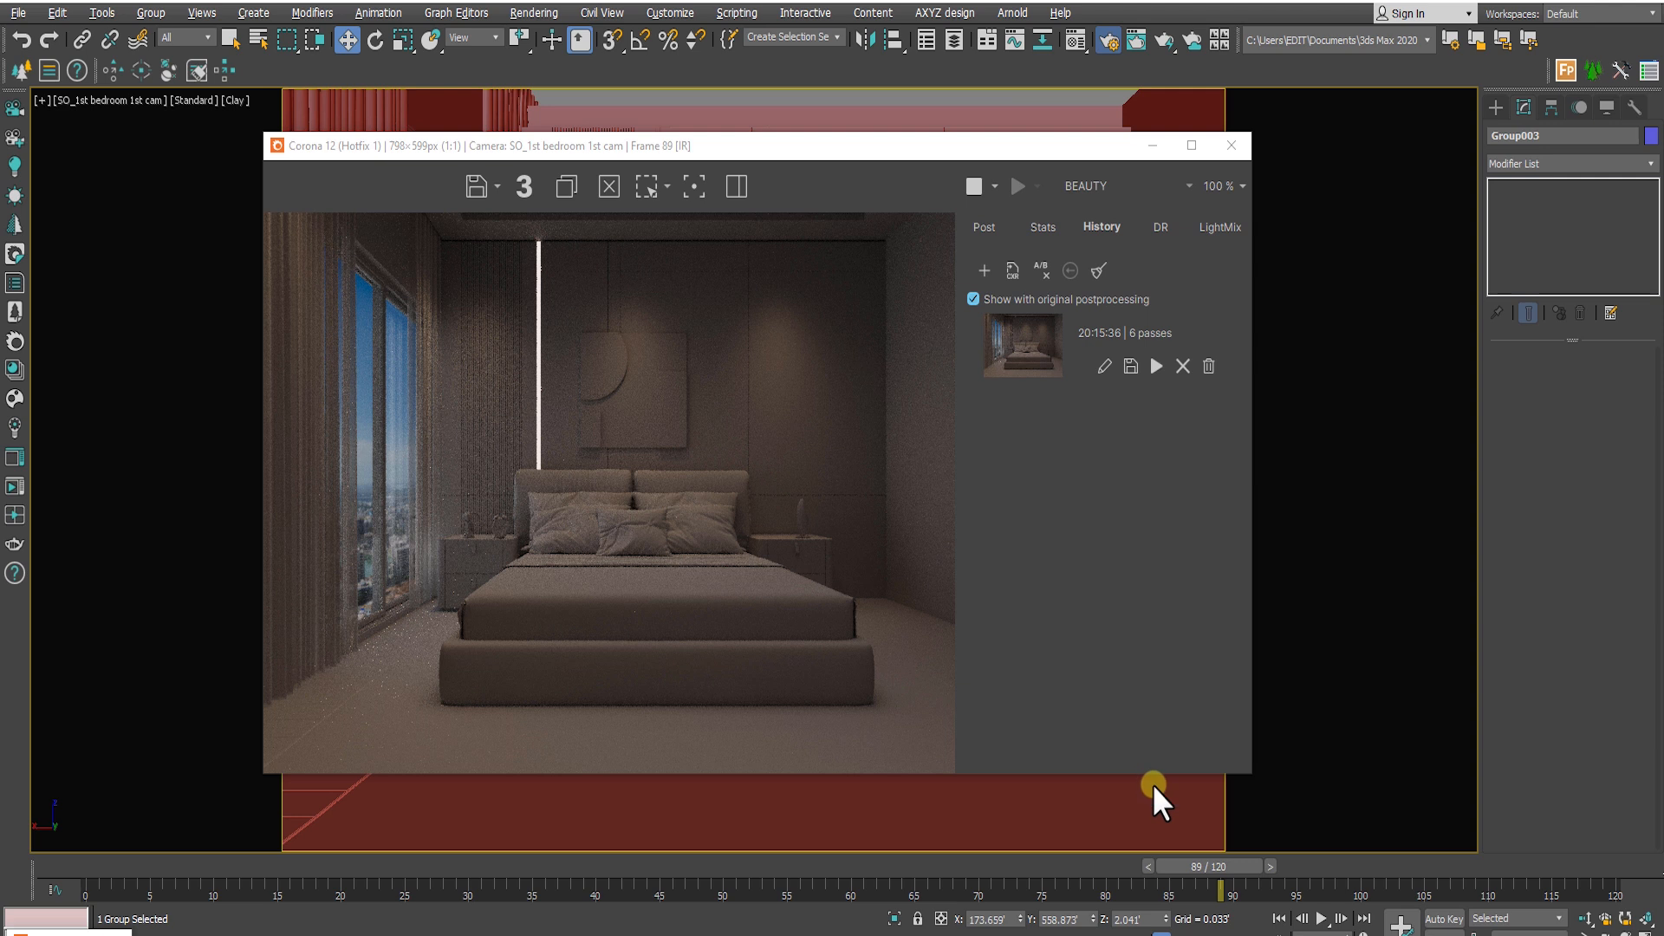
pyautogui.click(772, 322)
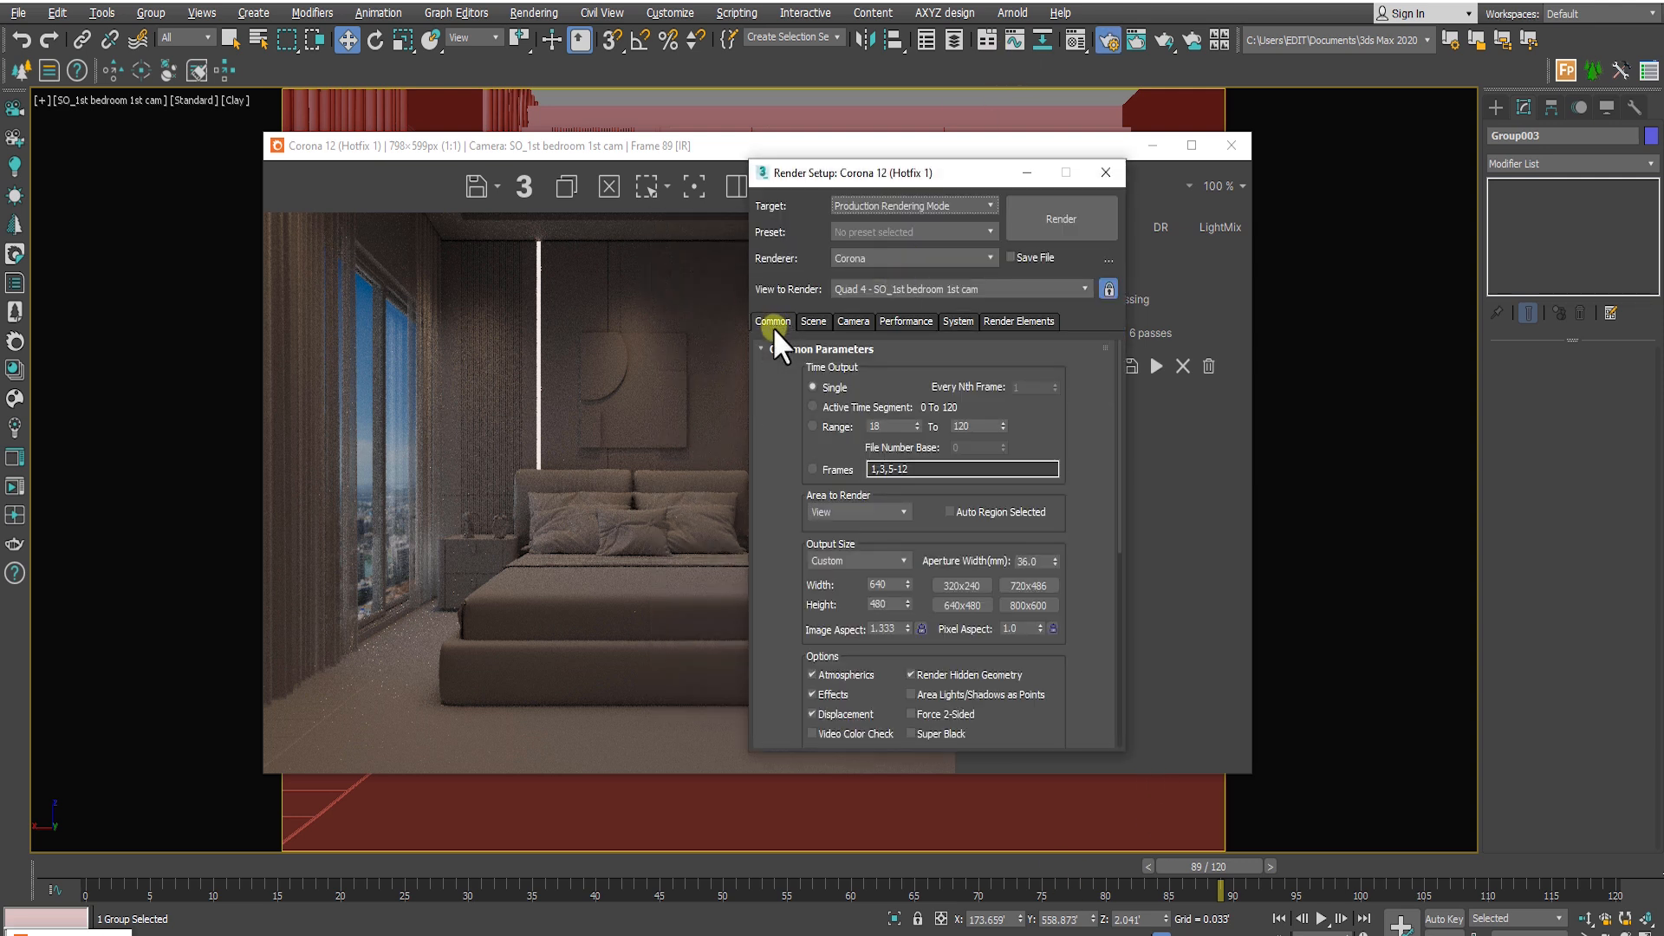
# Set the output size to HDTV (video) and store the new render in the frame buffer history
pyautogui.click(844, 560)
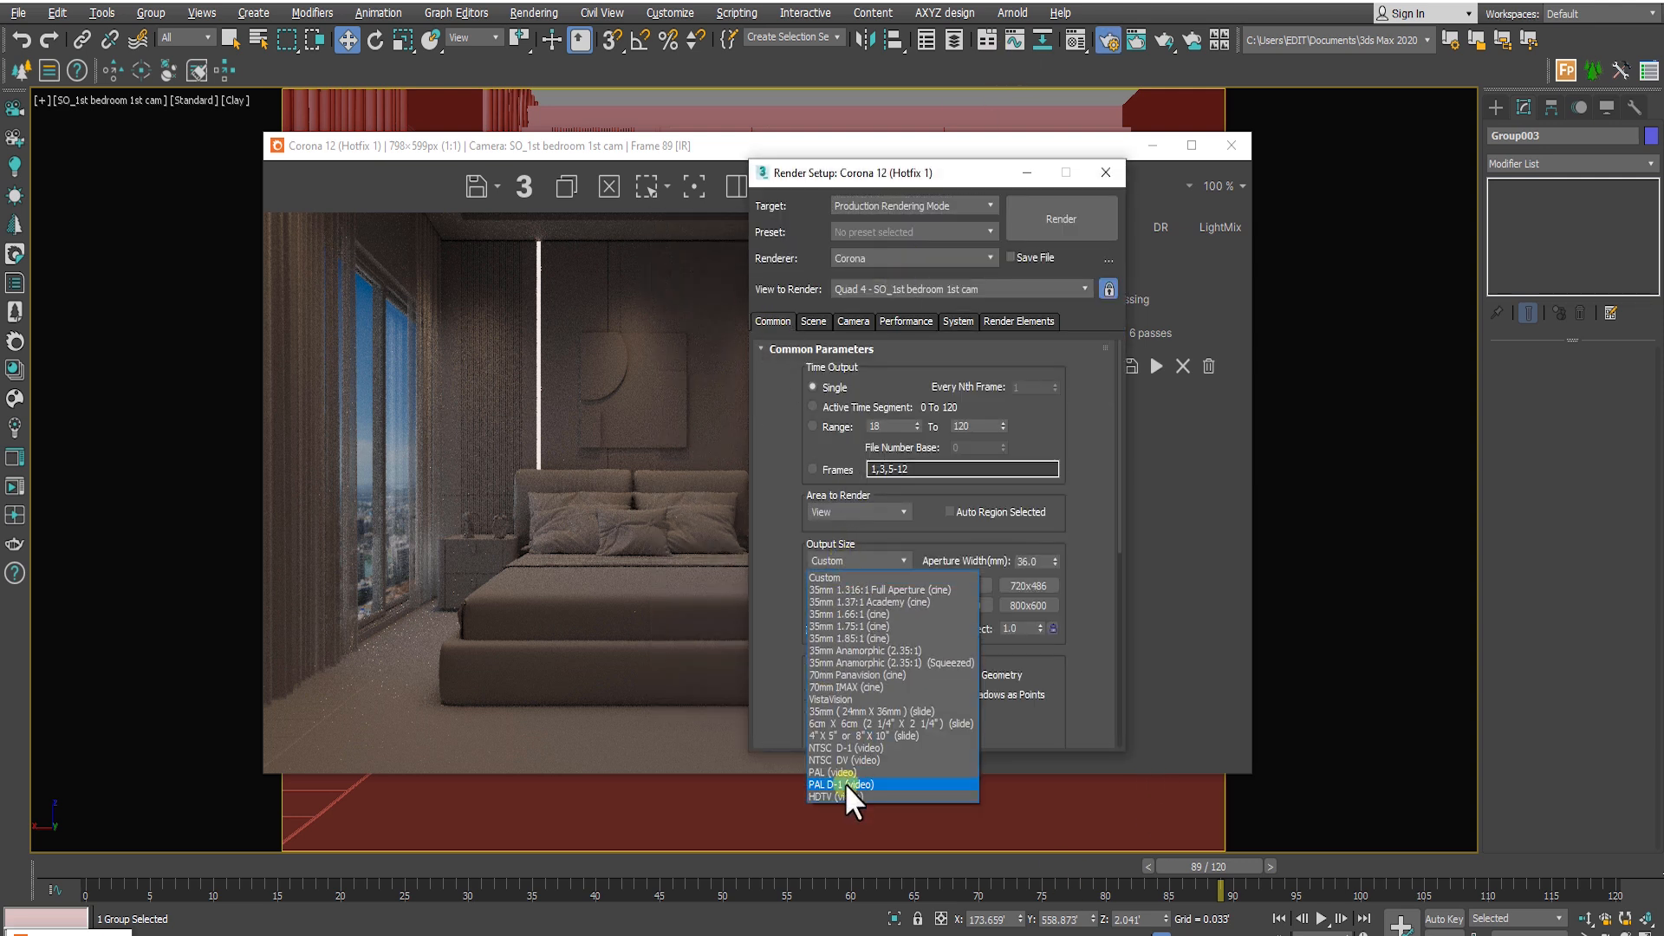
pyautogui.click(840, 793)
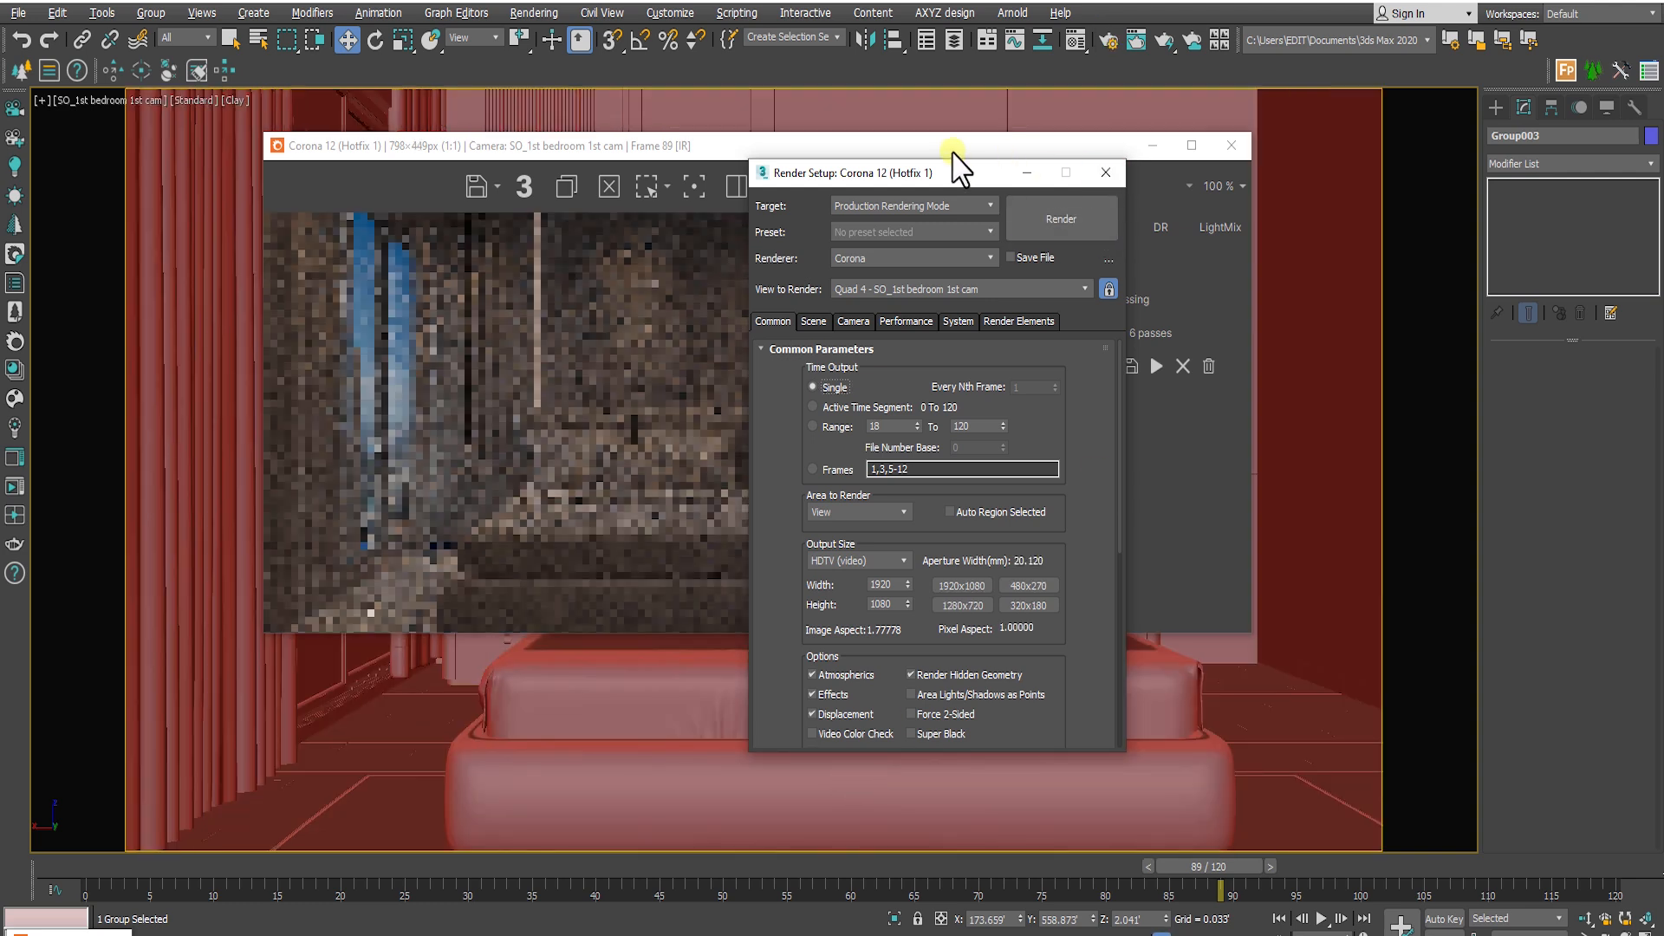
pyautogui.moveTo(944, 149); pyautogui.dragTo(920, 140)
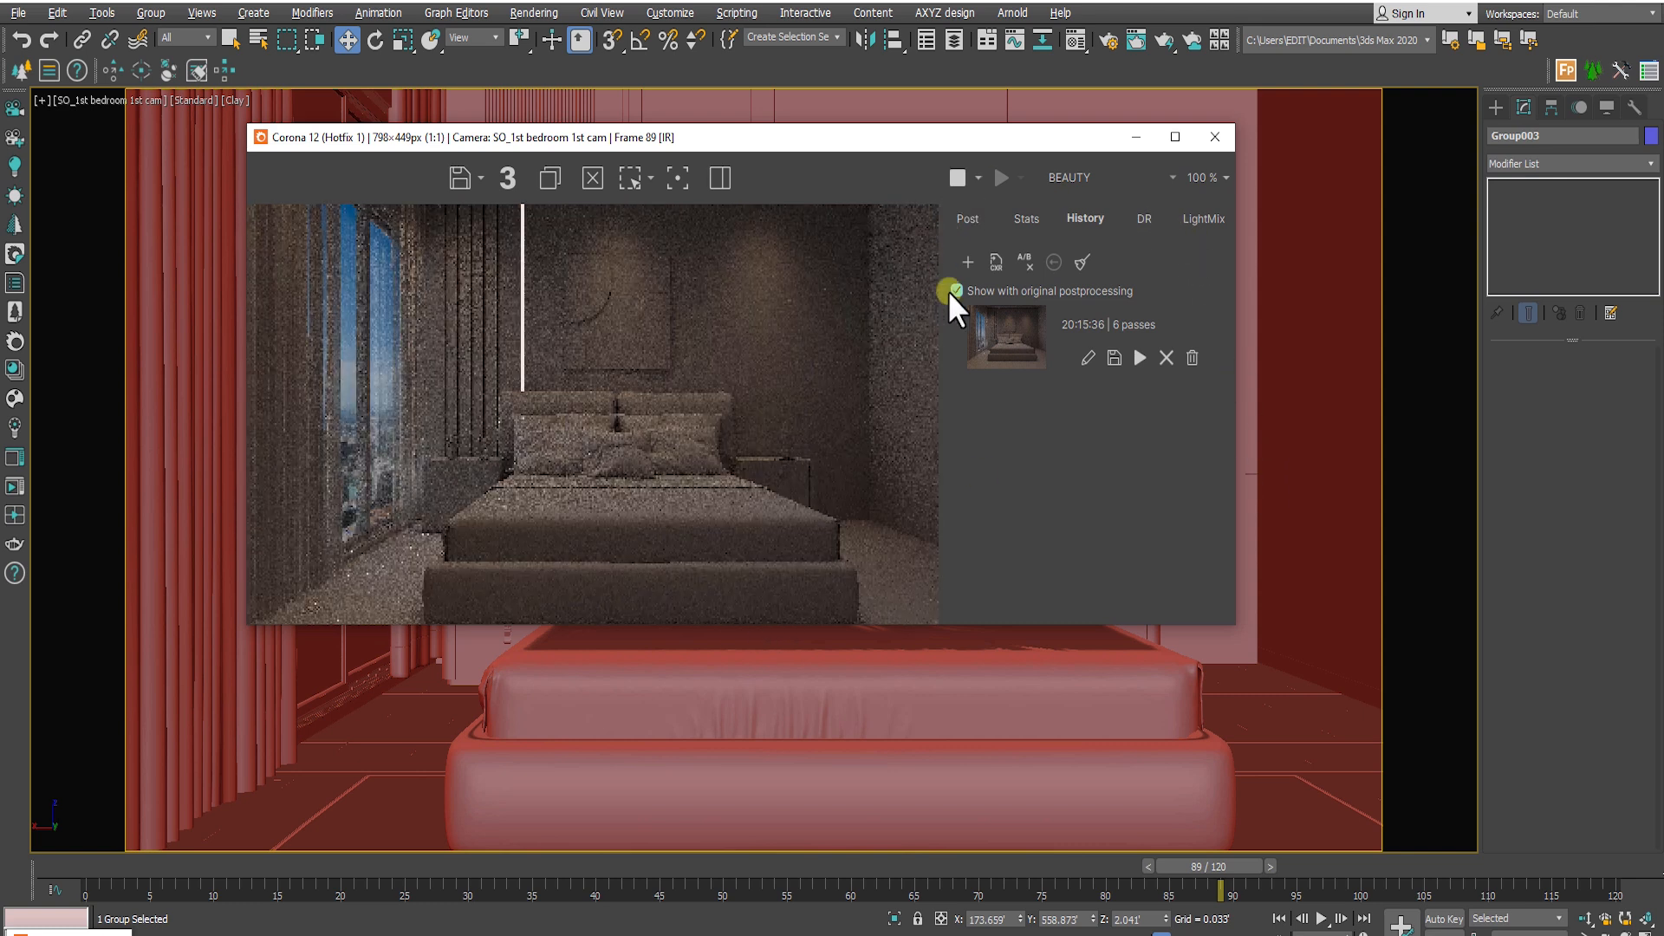
pyautogui.click(969, 262)
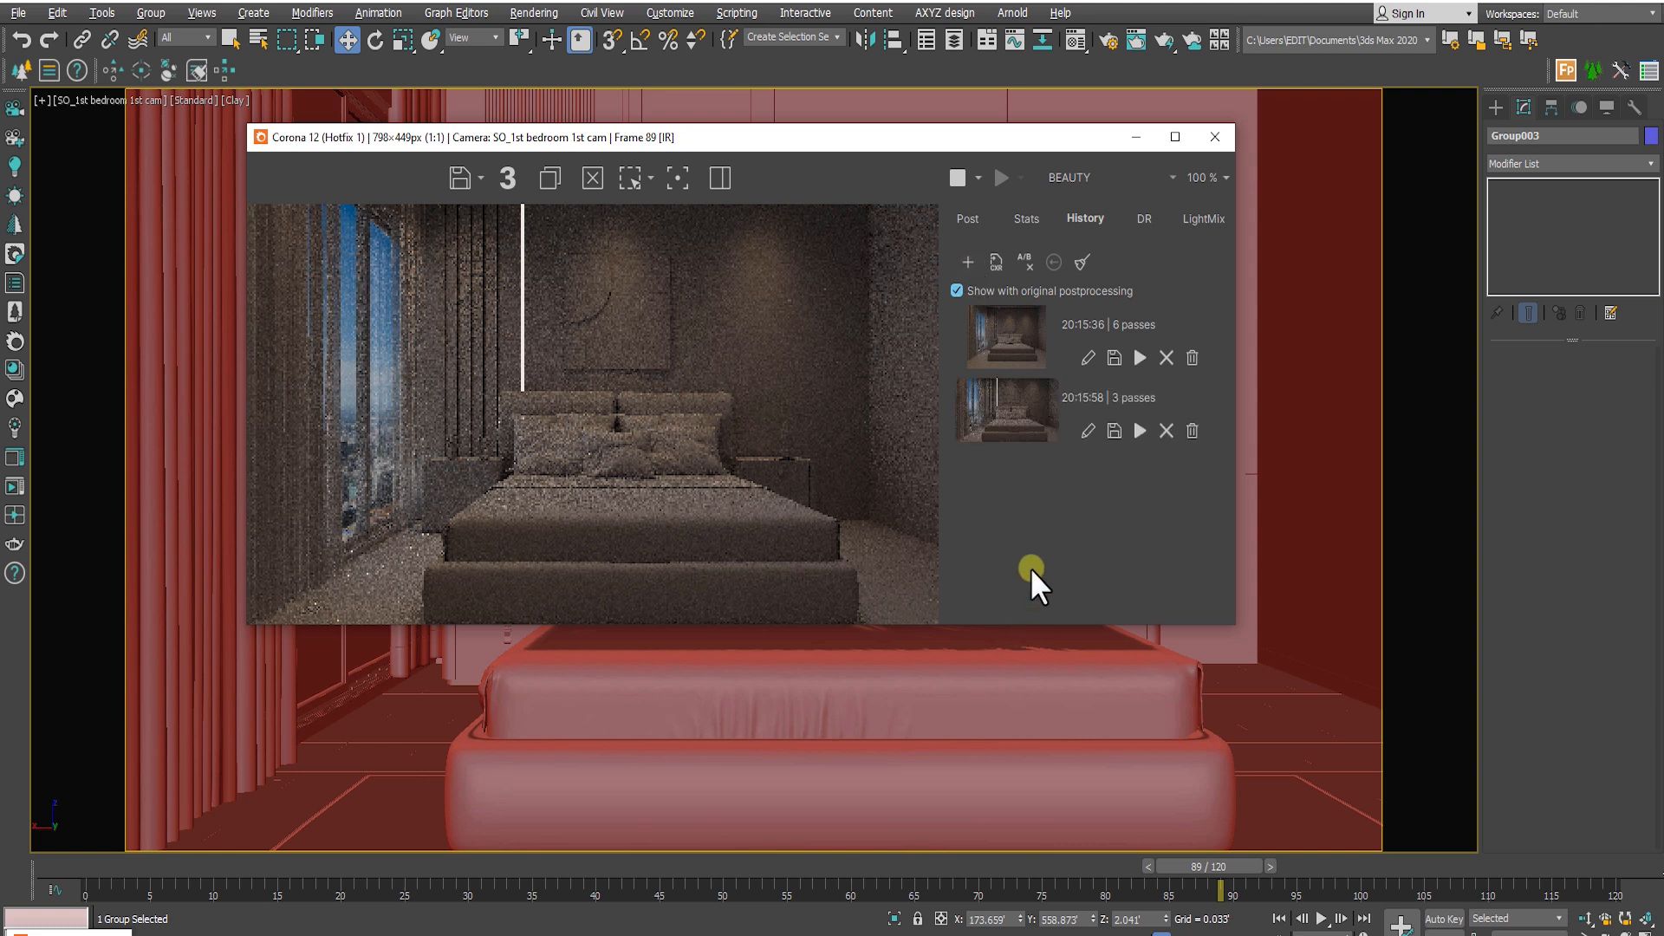
# Compare the two stored renders as A and B in the frame buffer, wiping the divider across the image
pyautogui.click(1016, 342)
pyautogui.click(1016, 397)
pyautogui.moveTo(597, 422); pyautogui.dragTo(92, 431)
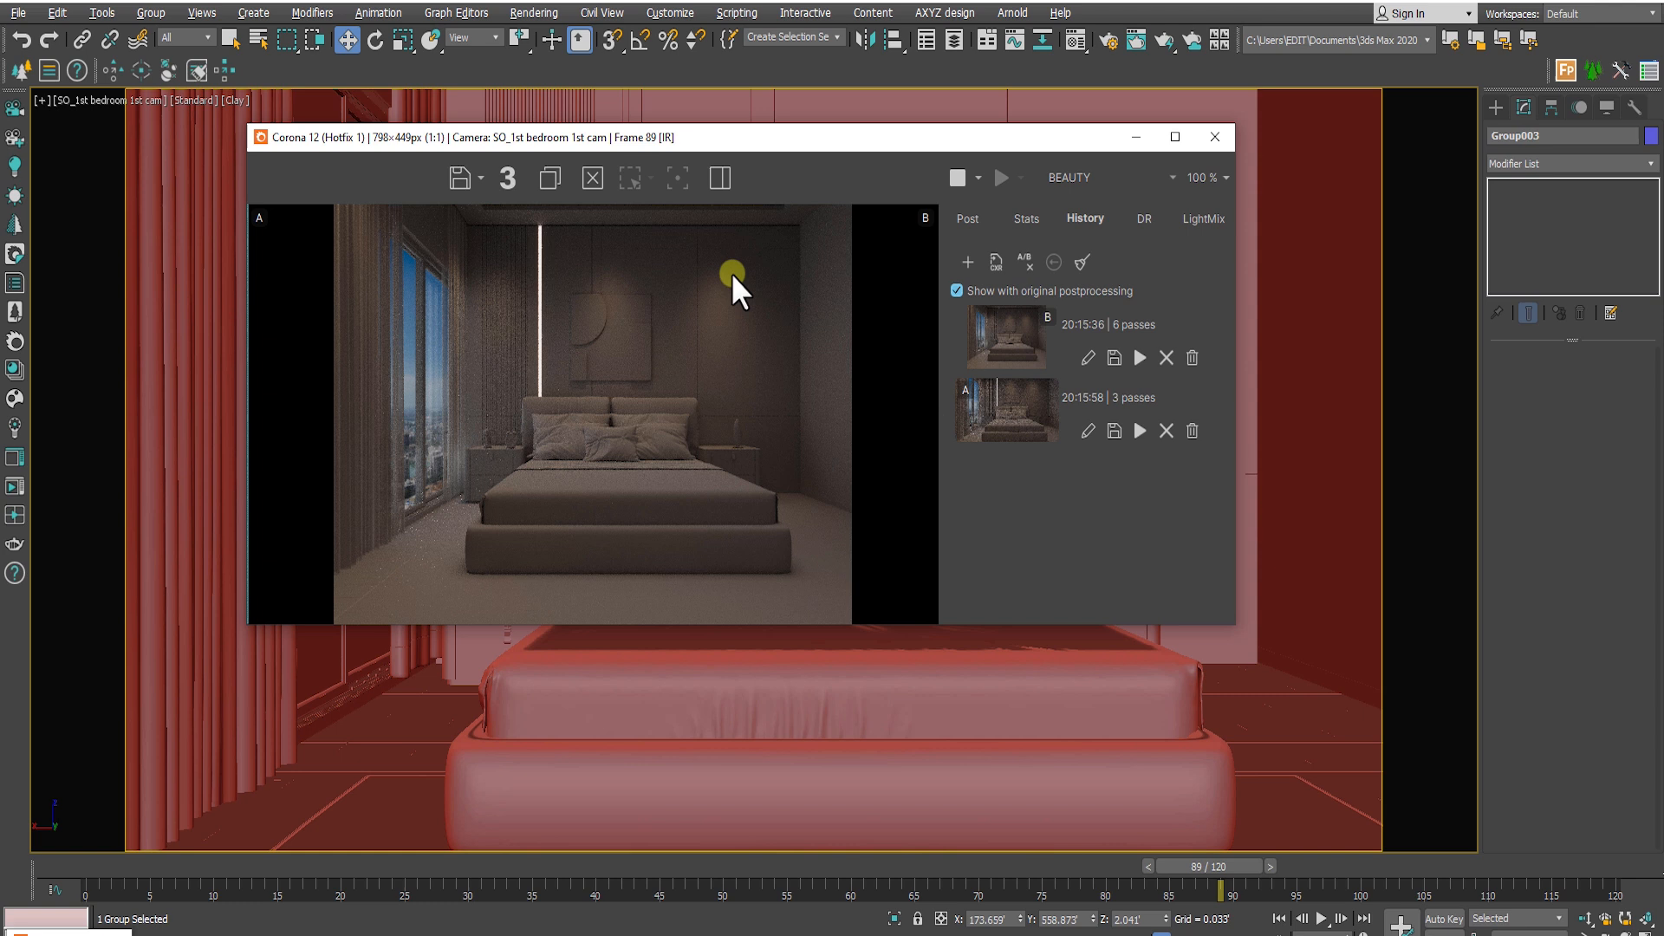
# Delete both stored renders from the frame buffer history, confirming each removal
pyautogui.click(967, 218)
pyautogui.click(1083, 217)
pyautogui.click(1191, 357)
pyautogui.click(910, 412)
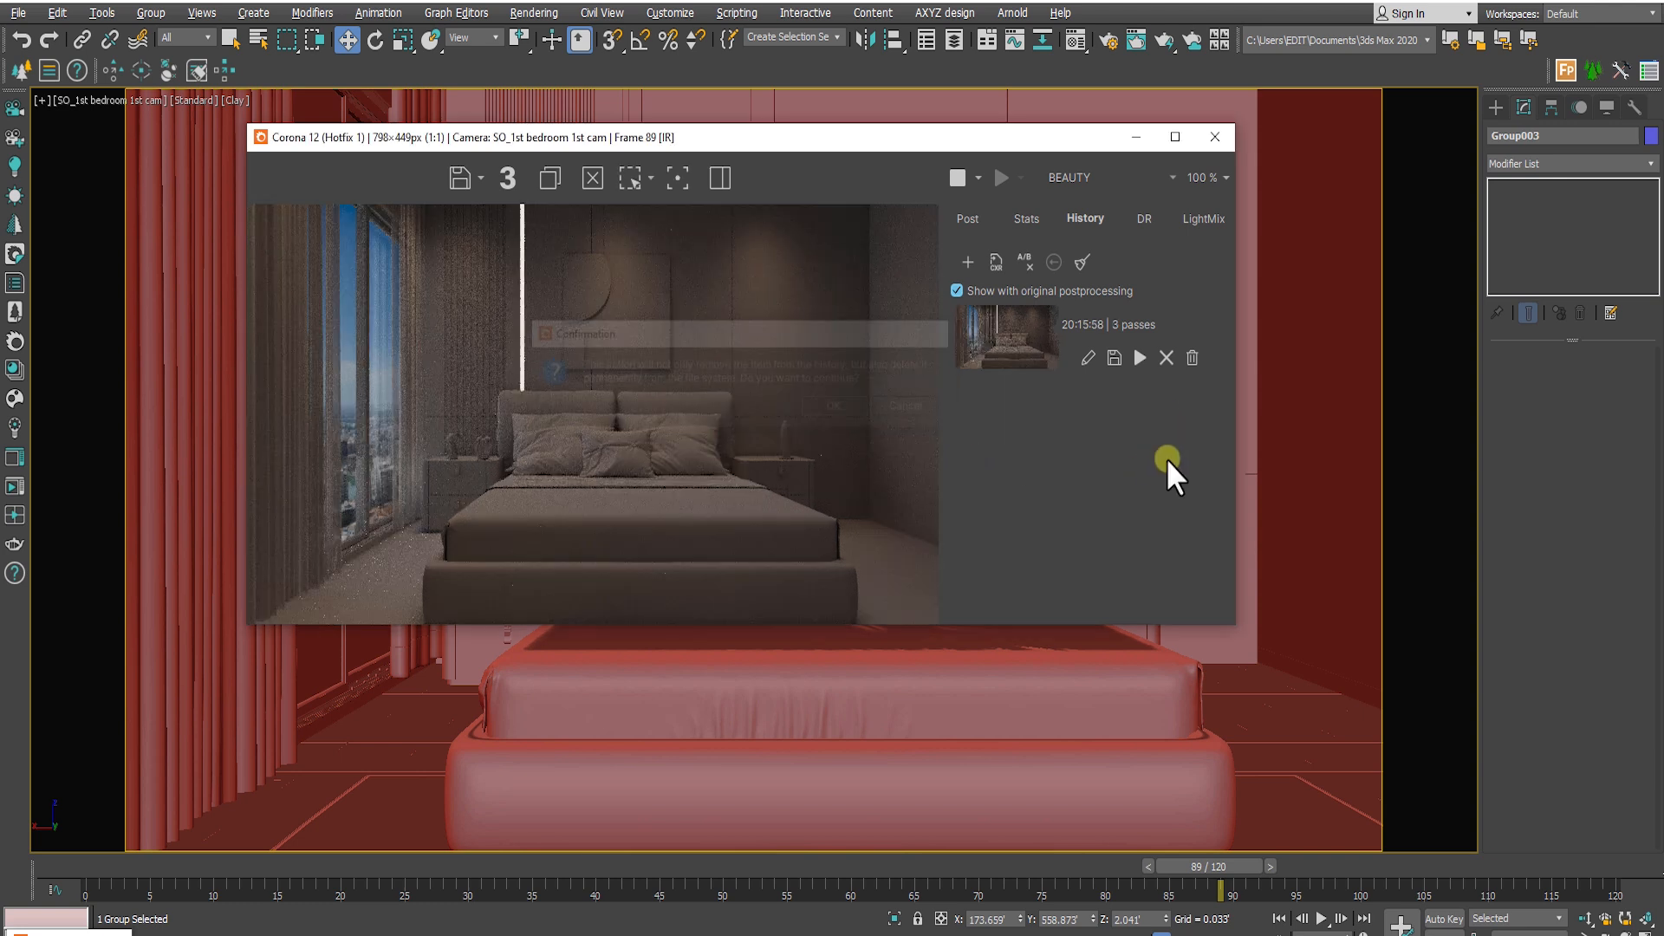
pyautogui.click(1192, 357)
pyautogui.click(835, 409)
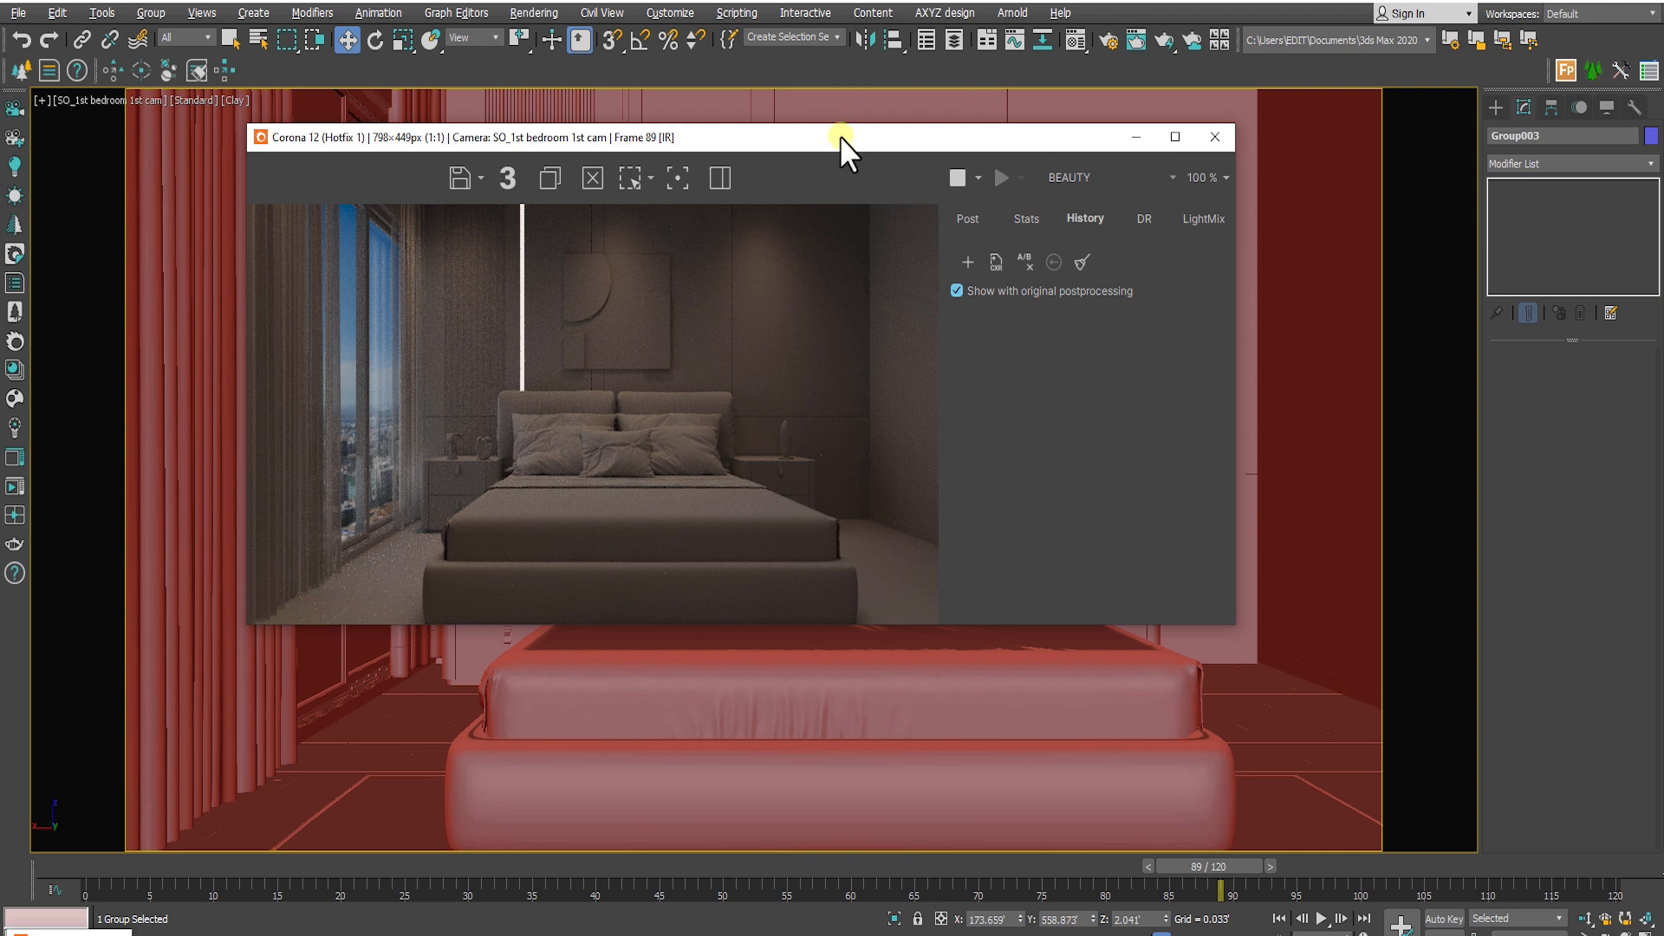
# Generate an Interactive LightMix setup separated by instanced lights, with hidden lights added and denoising included
pyautogui.moveTo(840, 136); pyautogui.dragTo(770, 140)
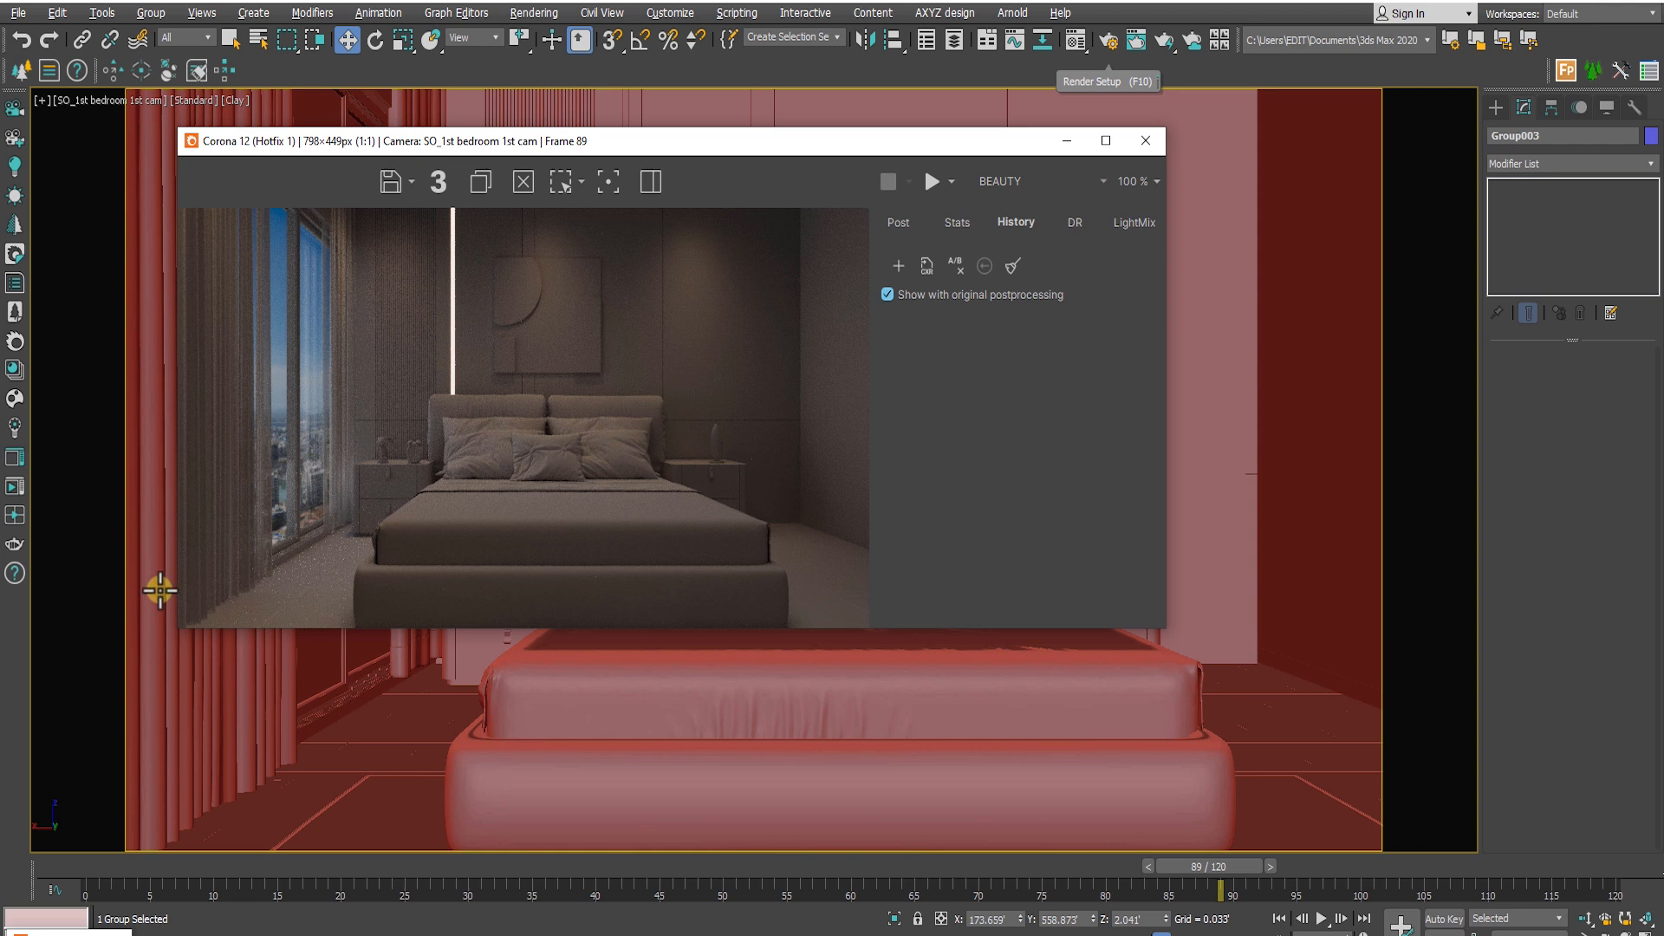
pyautogui.click(19, 435)
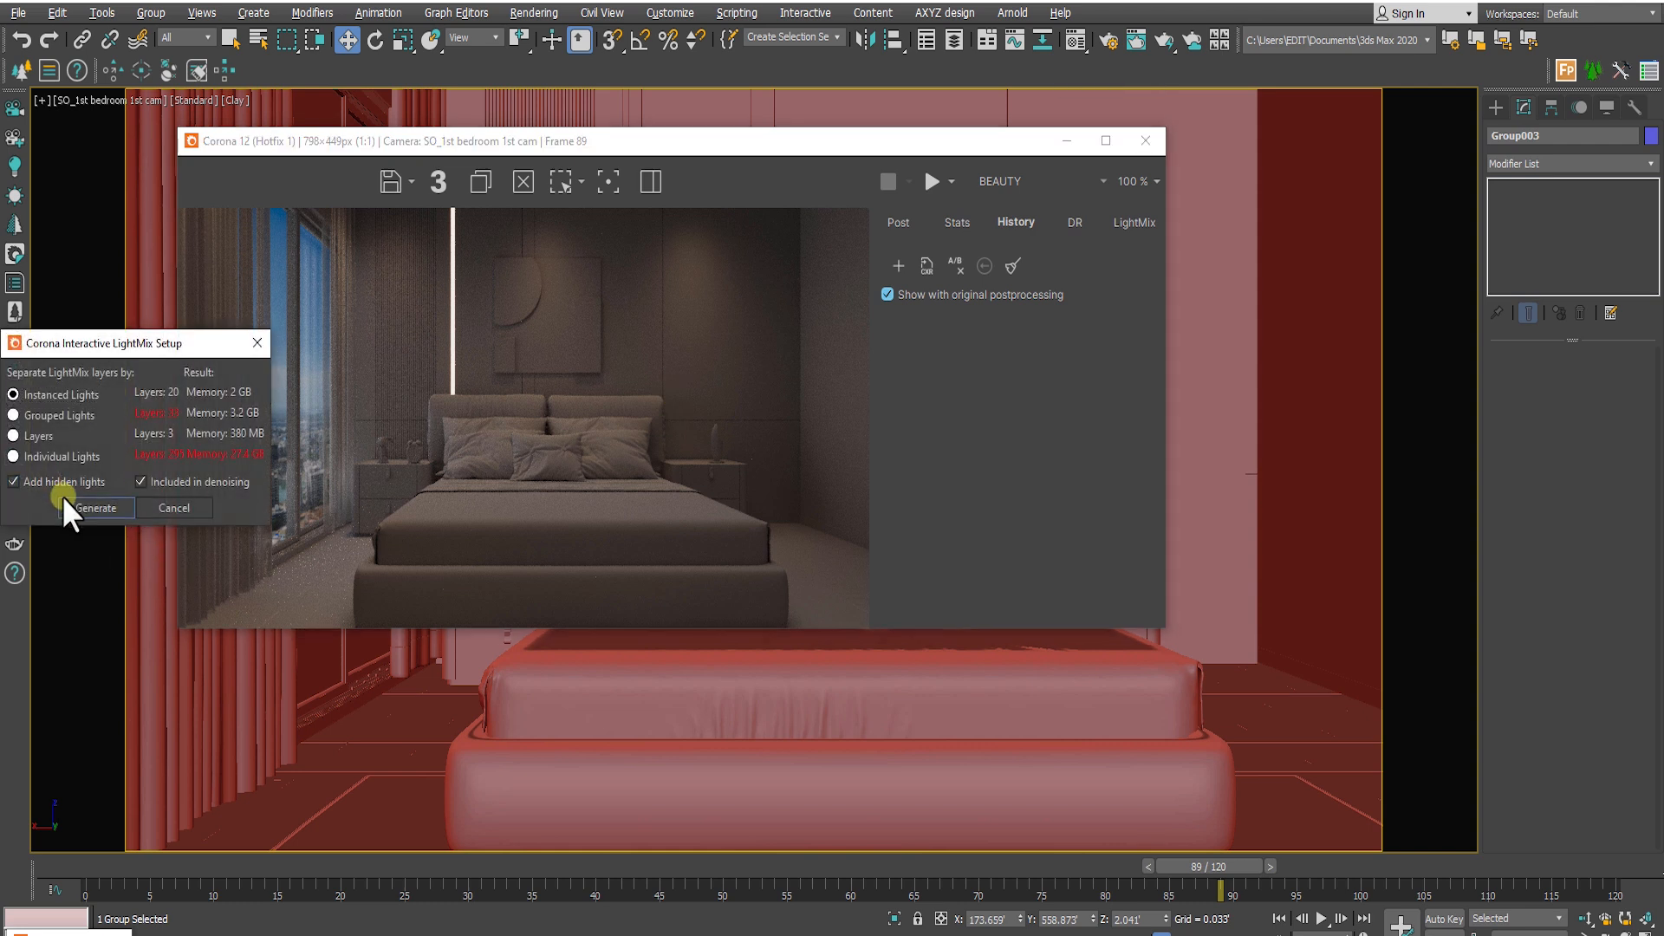
pyautogui.click(64, 508)
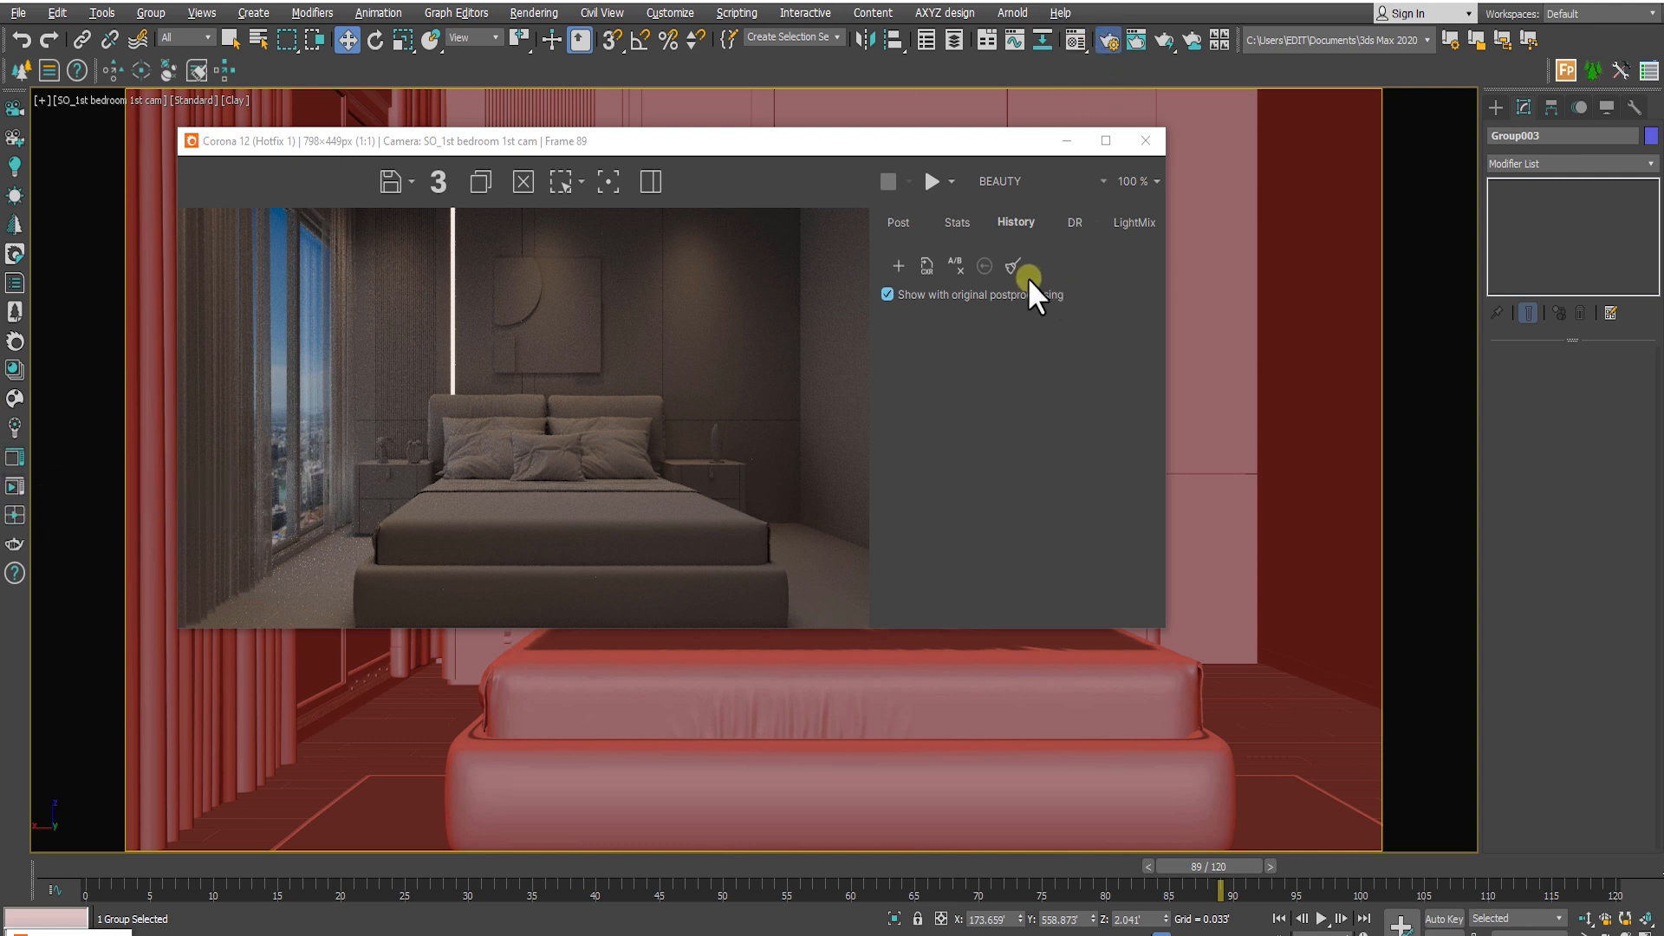
# Add a CShading_LightMix render element to the render setup
pyautogui.press('F10')
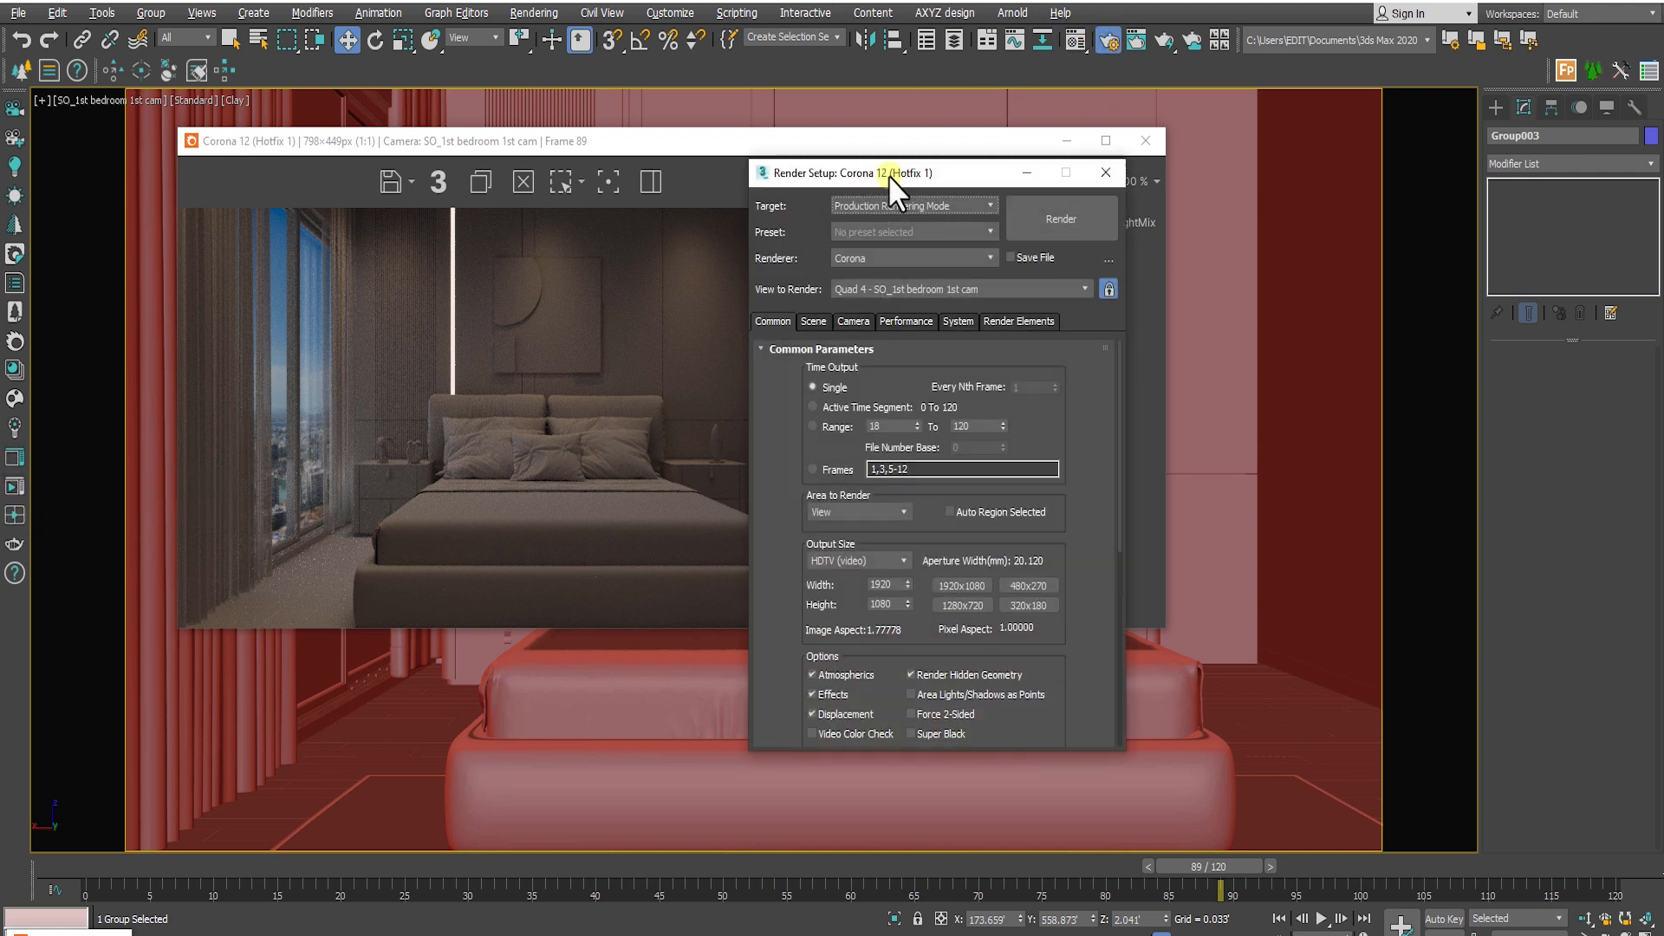
pyautogui.click(991, 321)
pyautogui.moveTo(952, 178); pyautogui.dragTo(1383, 147)
pyautogui.click(1258, 404)
pyautogui.click(1255, 362)
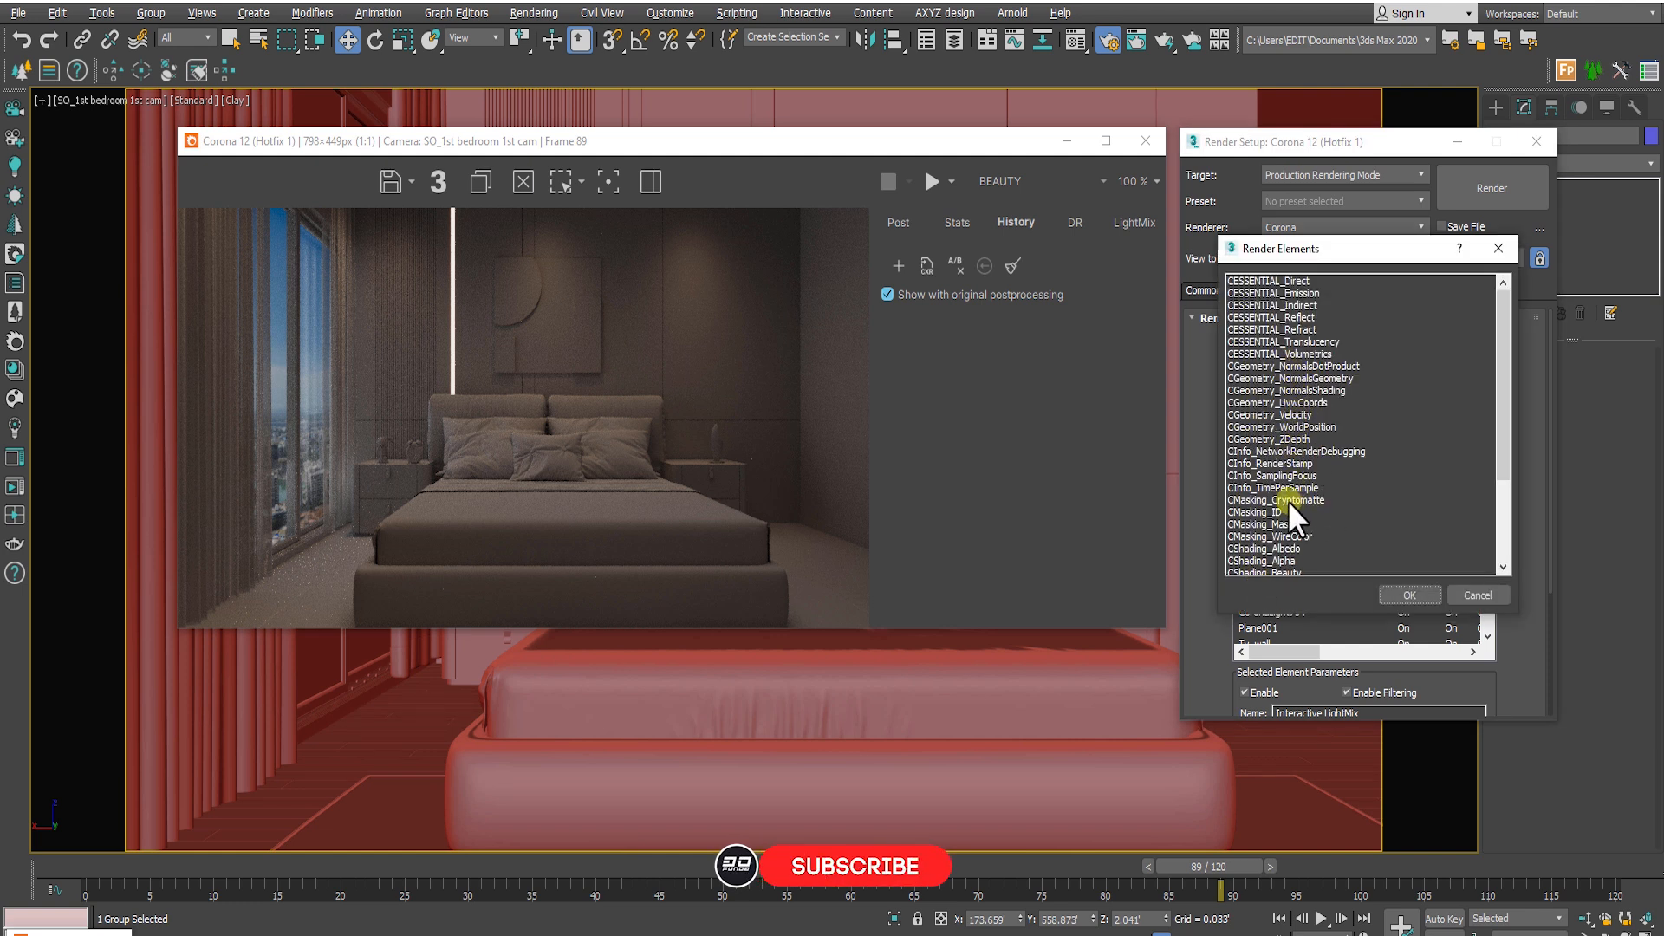
pyautogui.scroll(-2, 1313, 391)
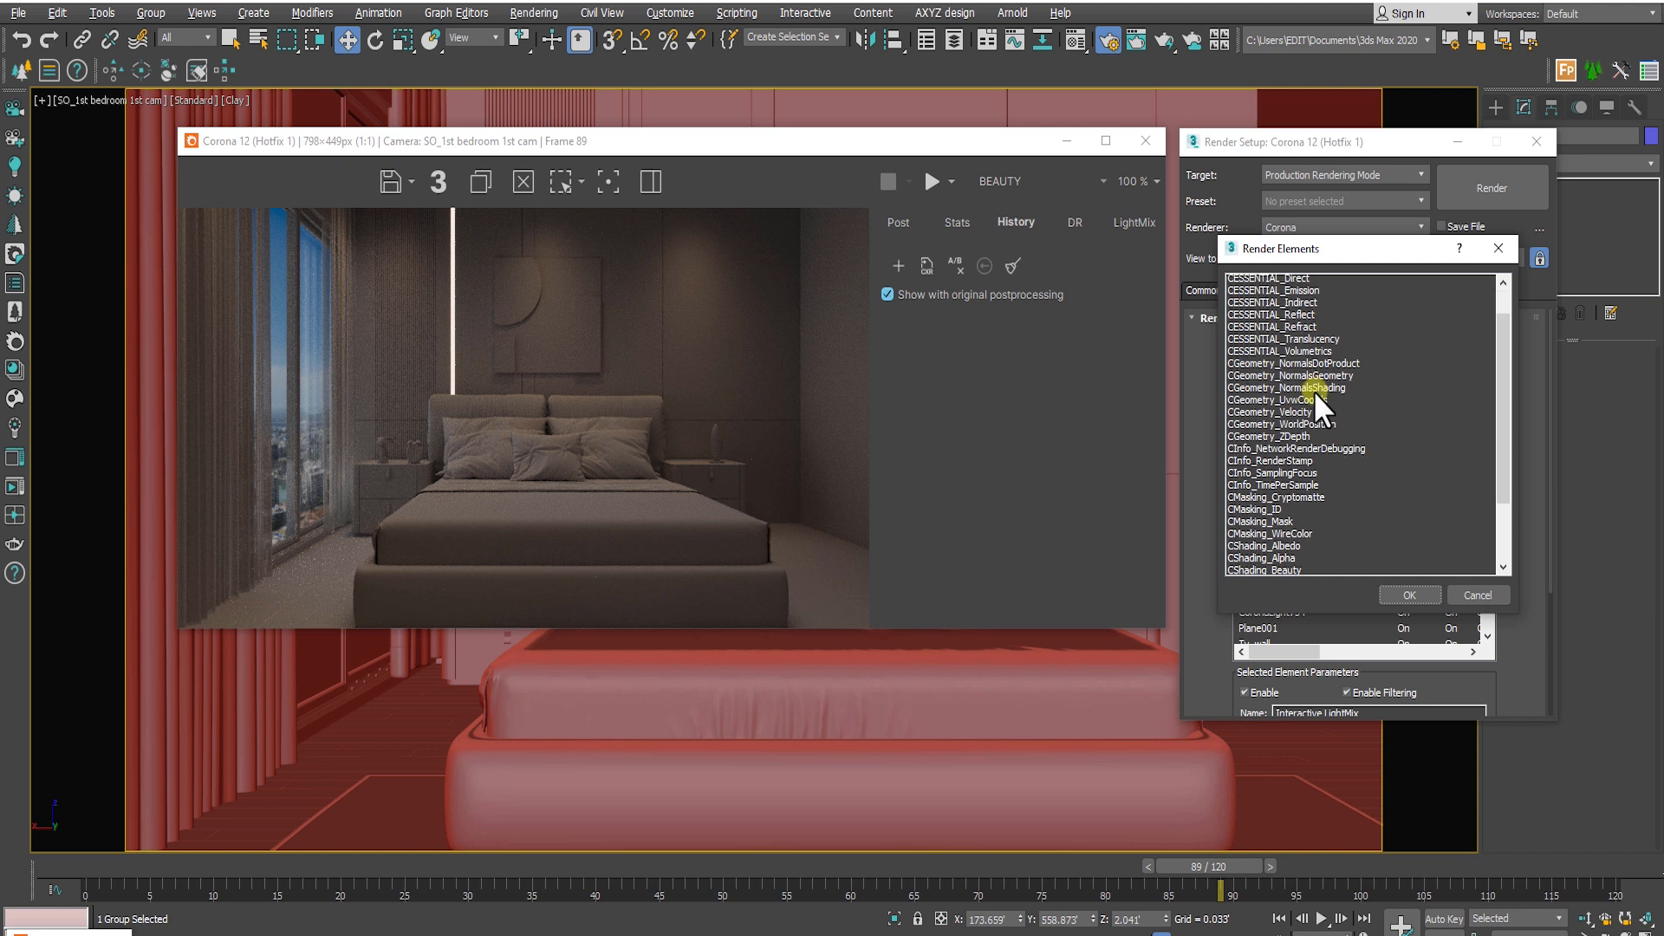
pyautogui.click(1274, 548)
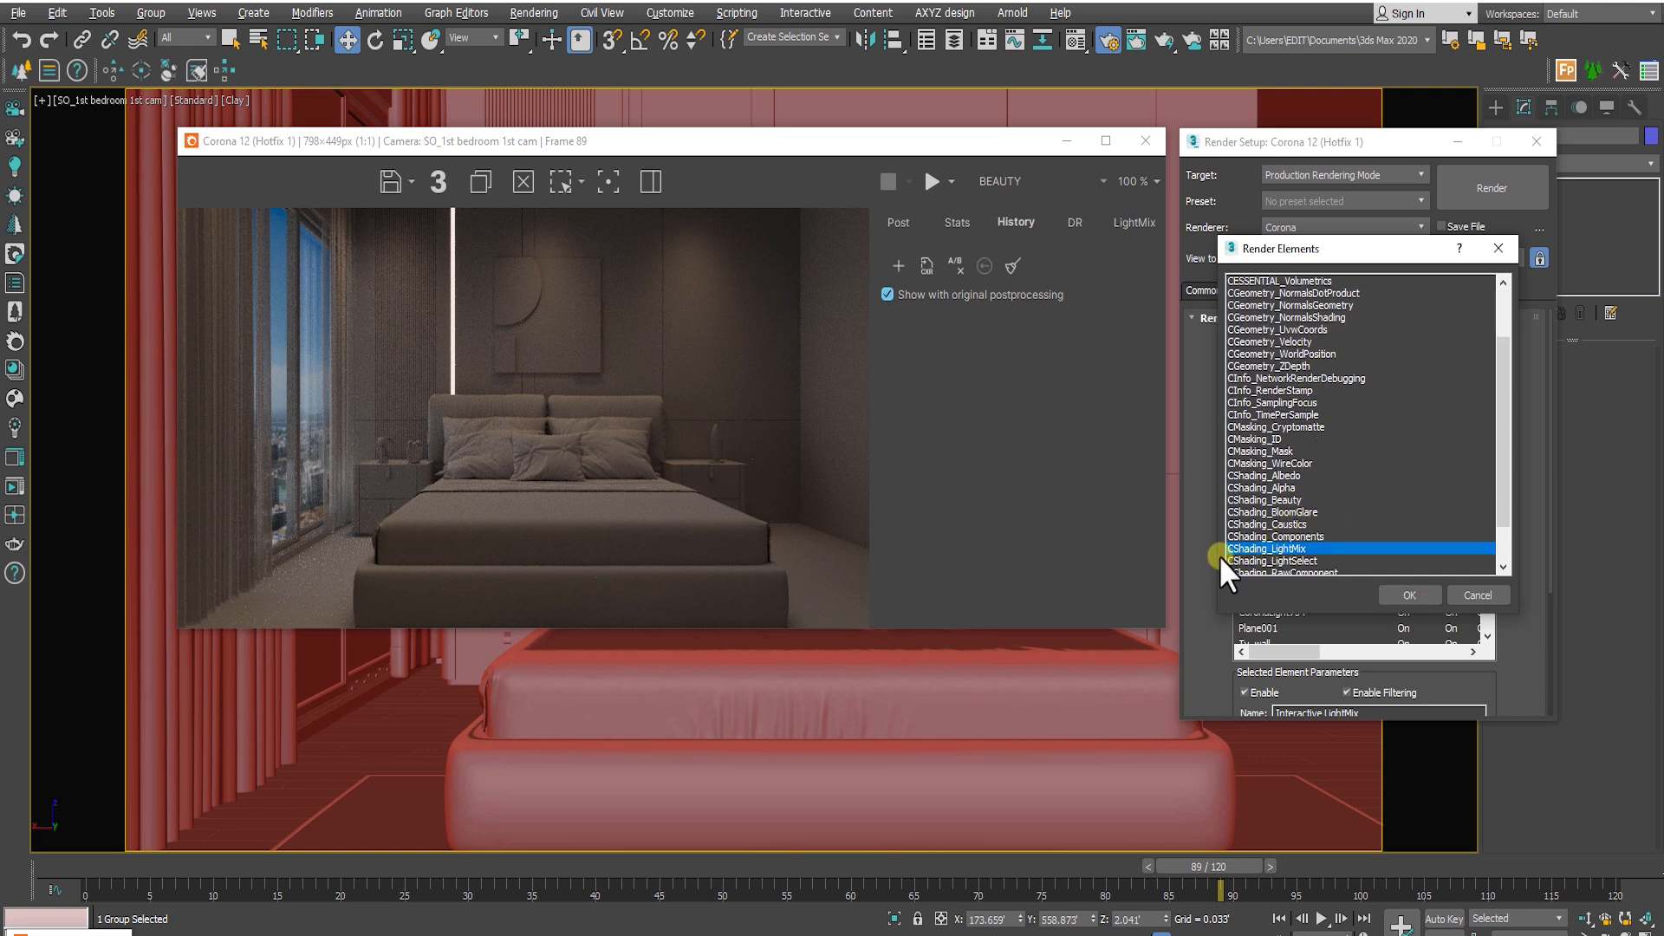
pyautogui.click(1413, 590)
# Check the new LightMix element's parameters, then close the render setup and start interactive rendering
pyautogui.scroll(-4, 1226, 613)
pyautogui.click(1376, 553)
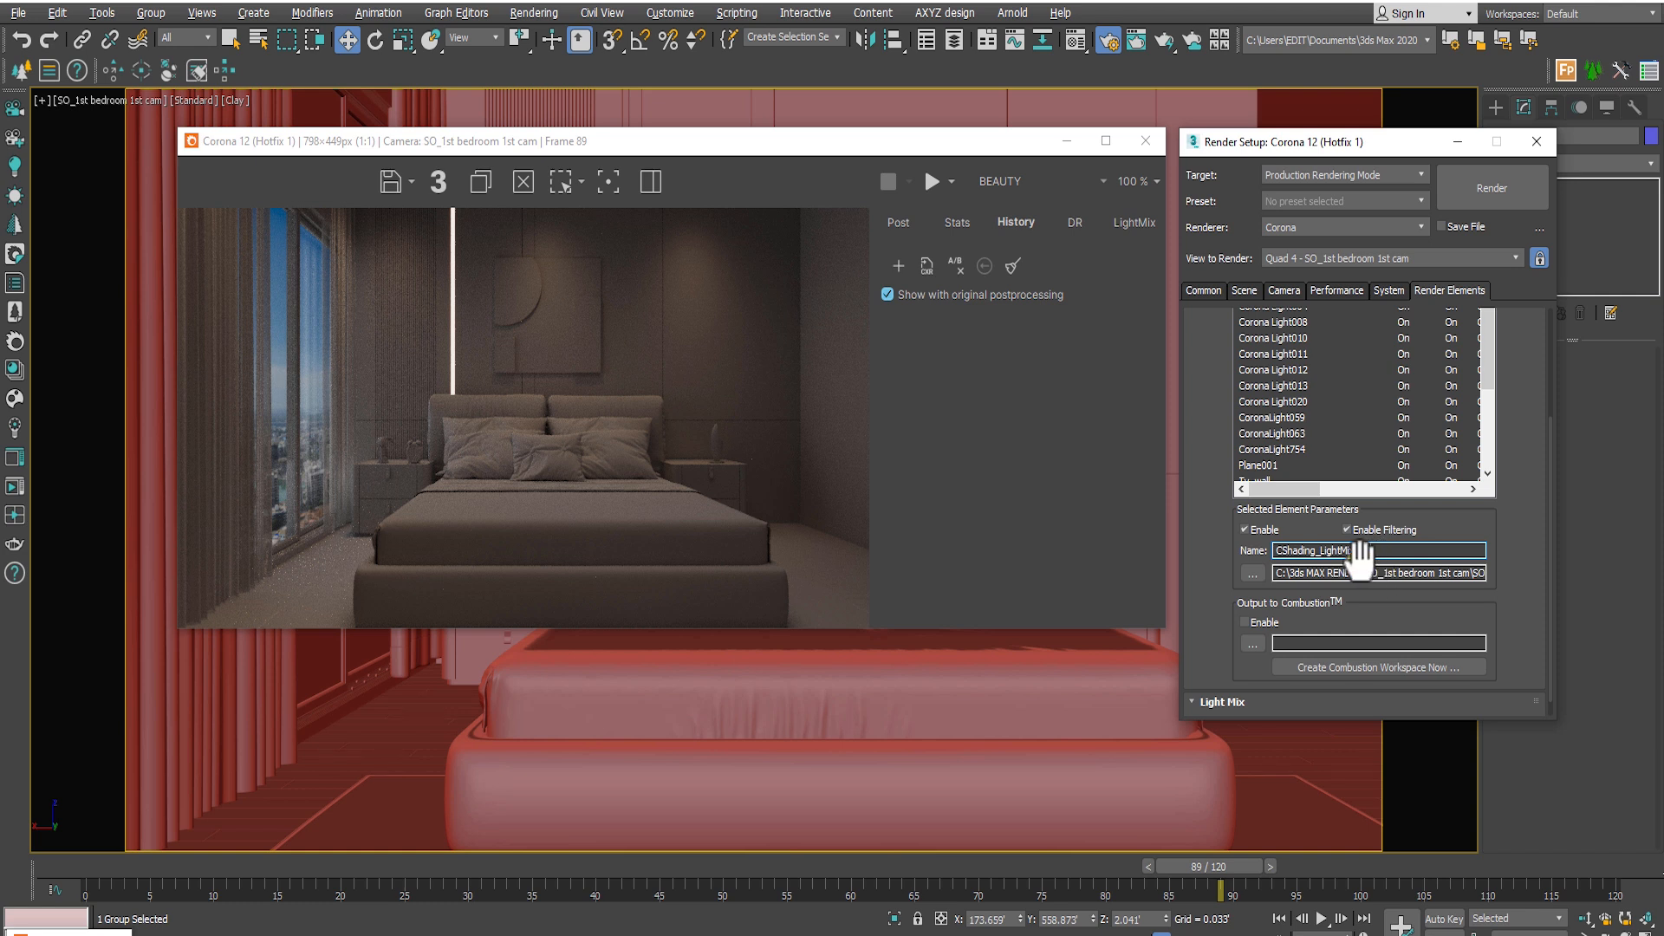
pyautogui.scroll(3, 1209, 490)
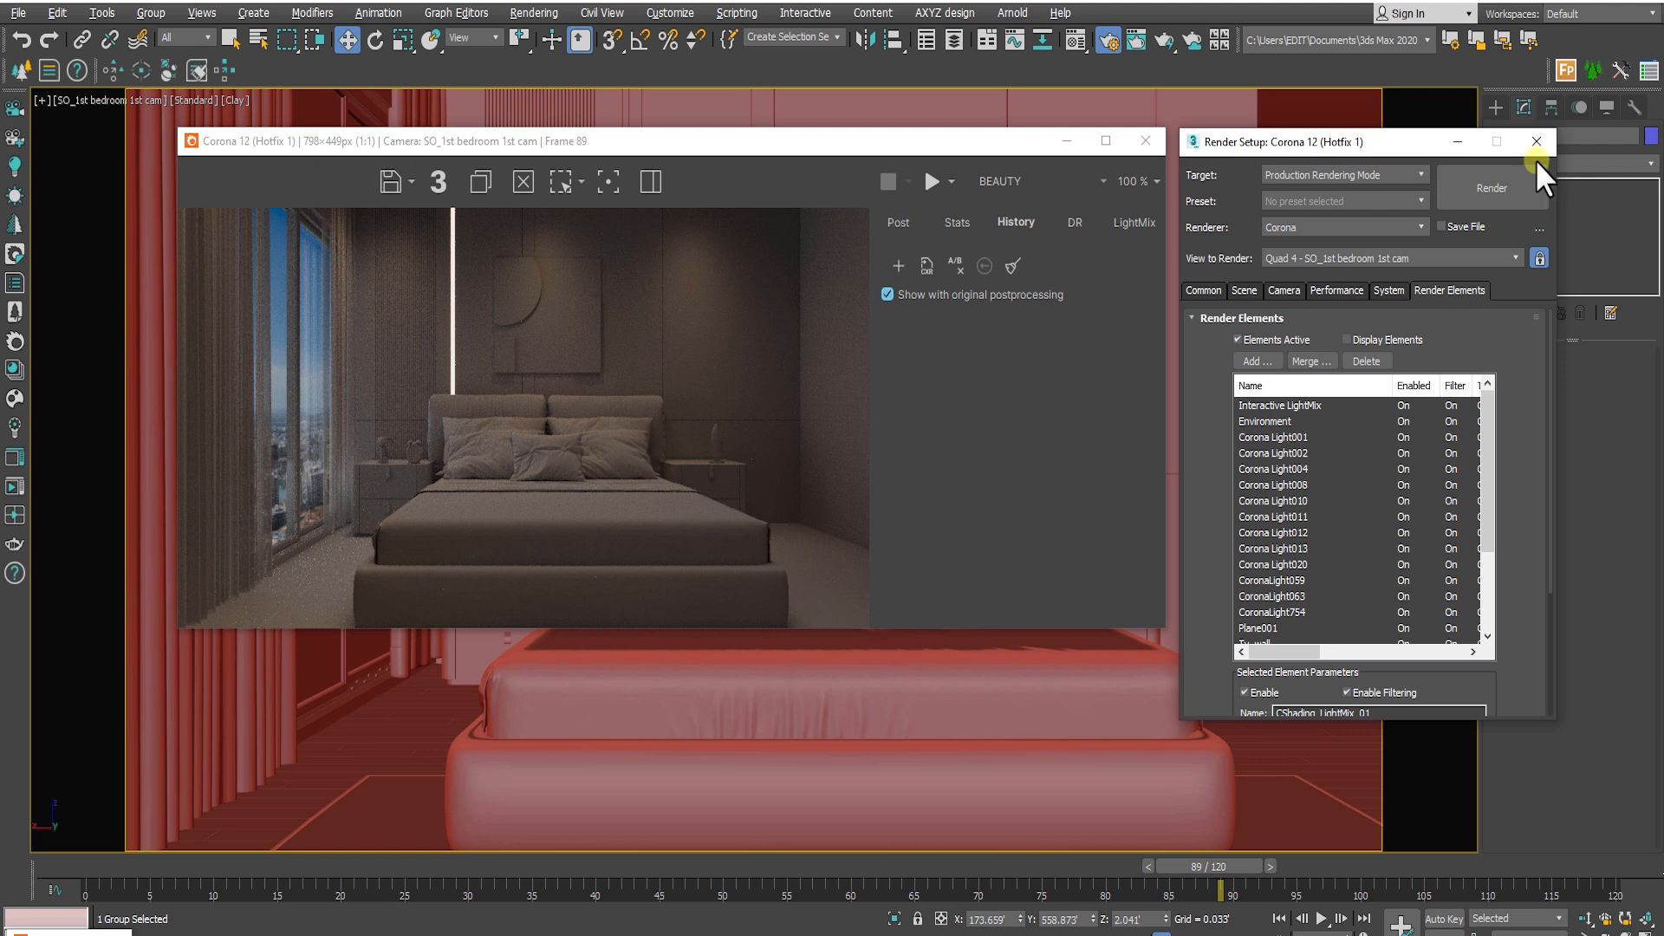
pyautogui.click(1535, 146)
pyautogui.click(950, 181)
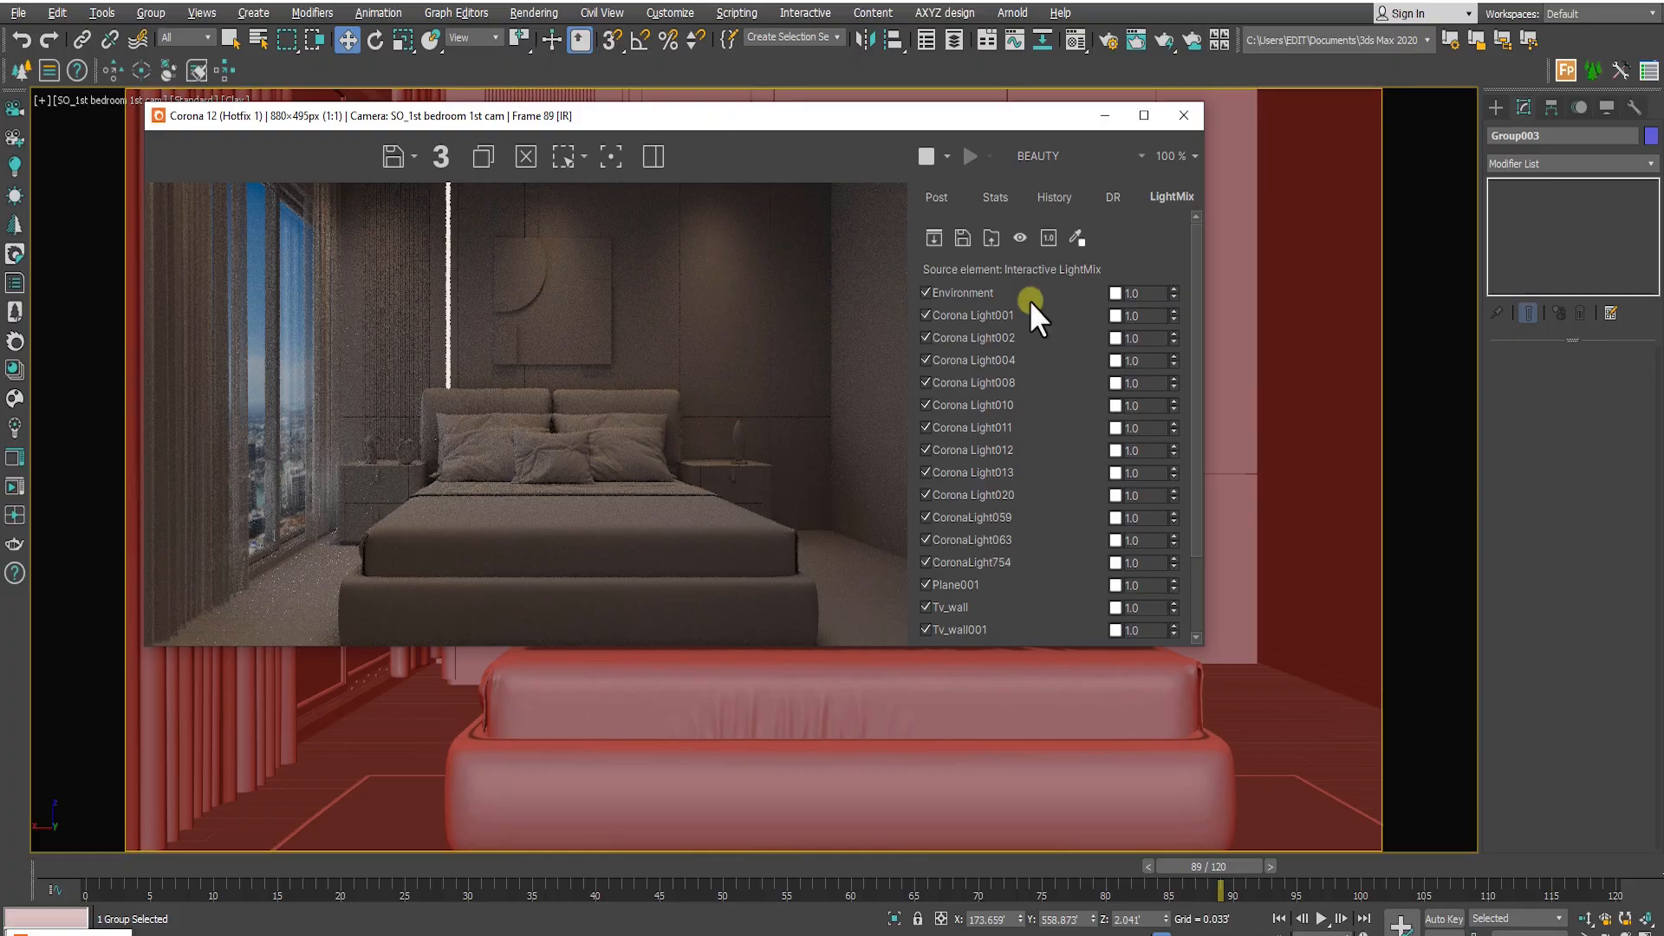
# Display the Interactive LightMix element in the frame buffer
pyautogui.moveTo(1025, 119); pyautogui.dragTo(1015, 113)
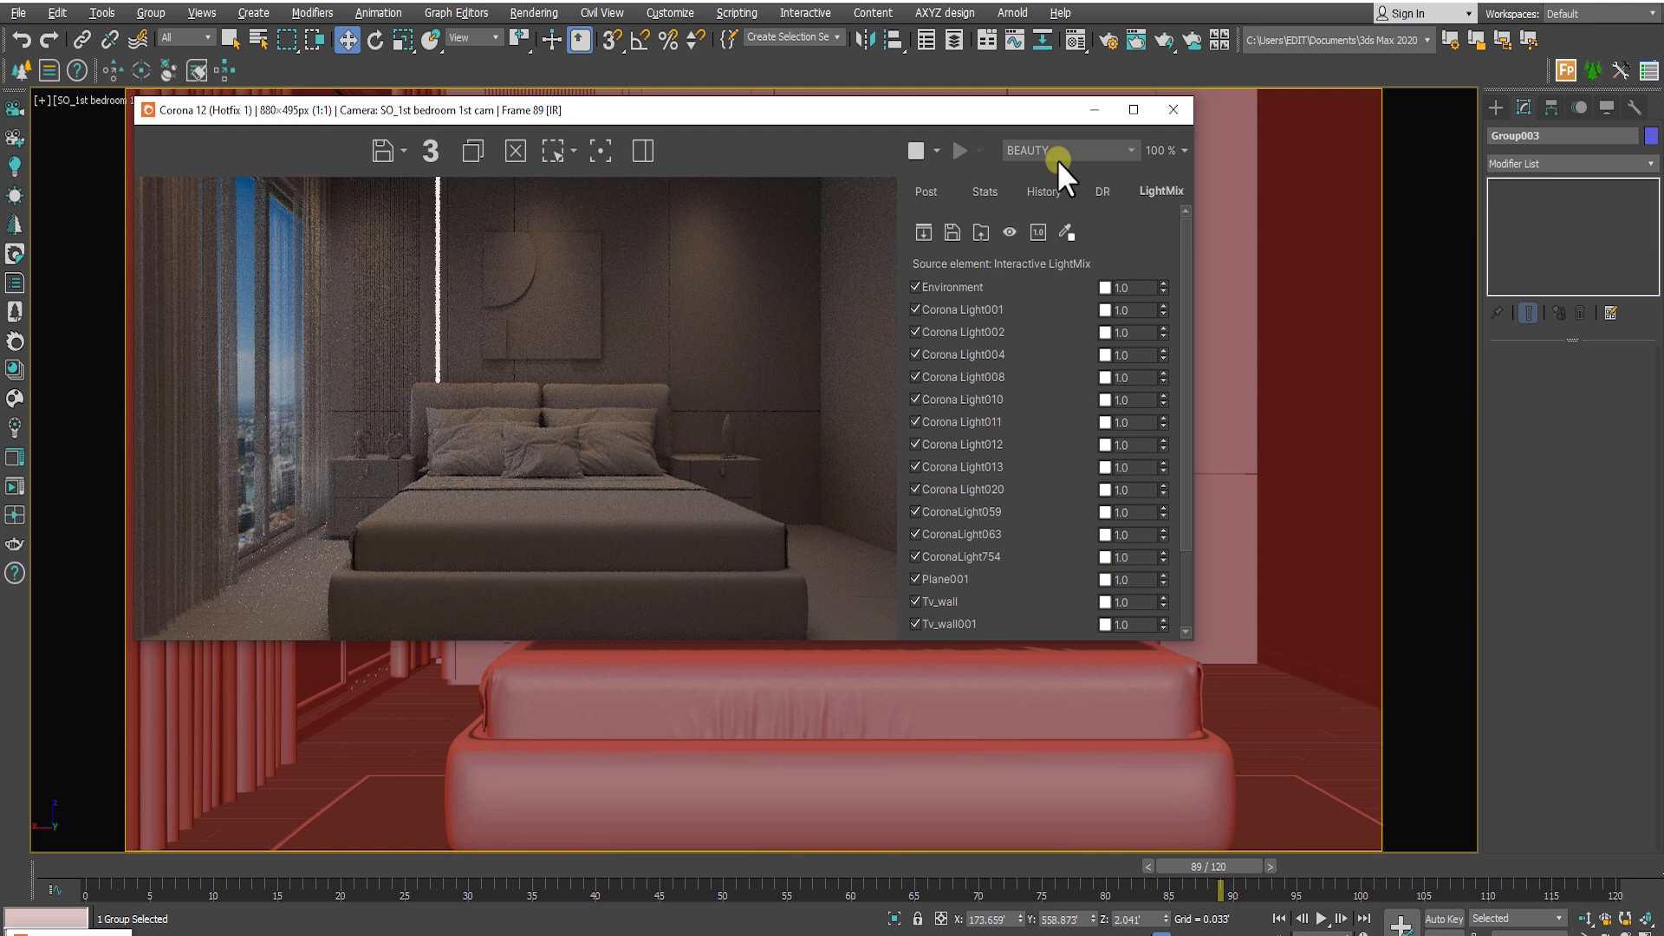
pyautogui.click(1057, 159)
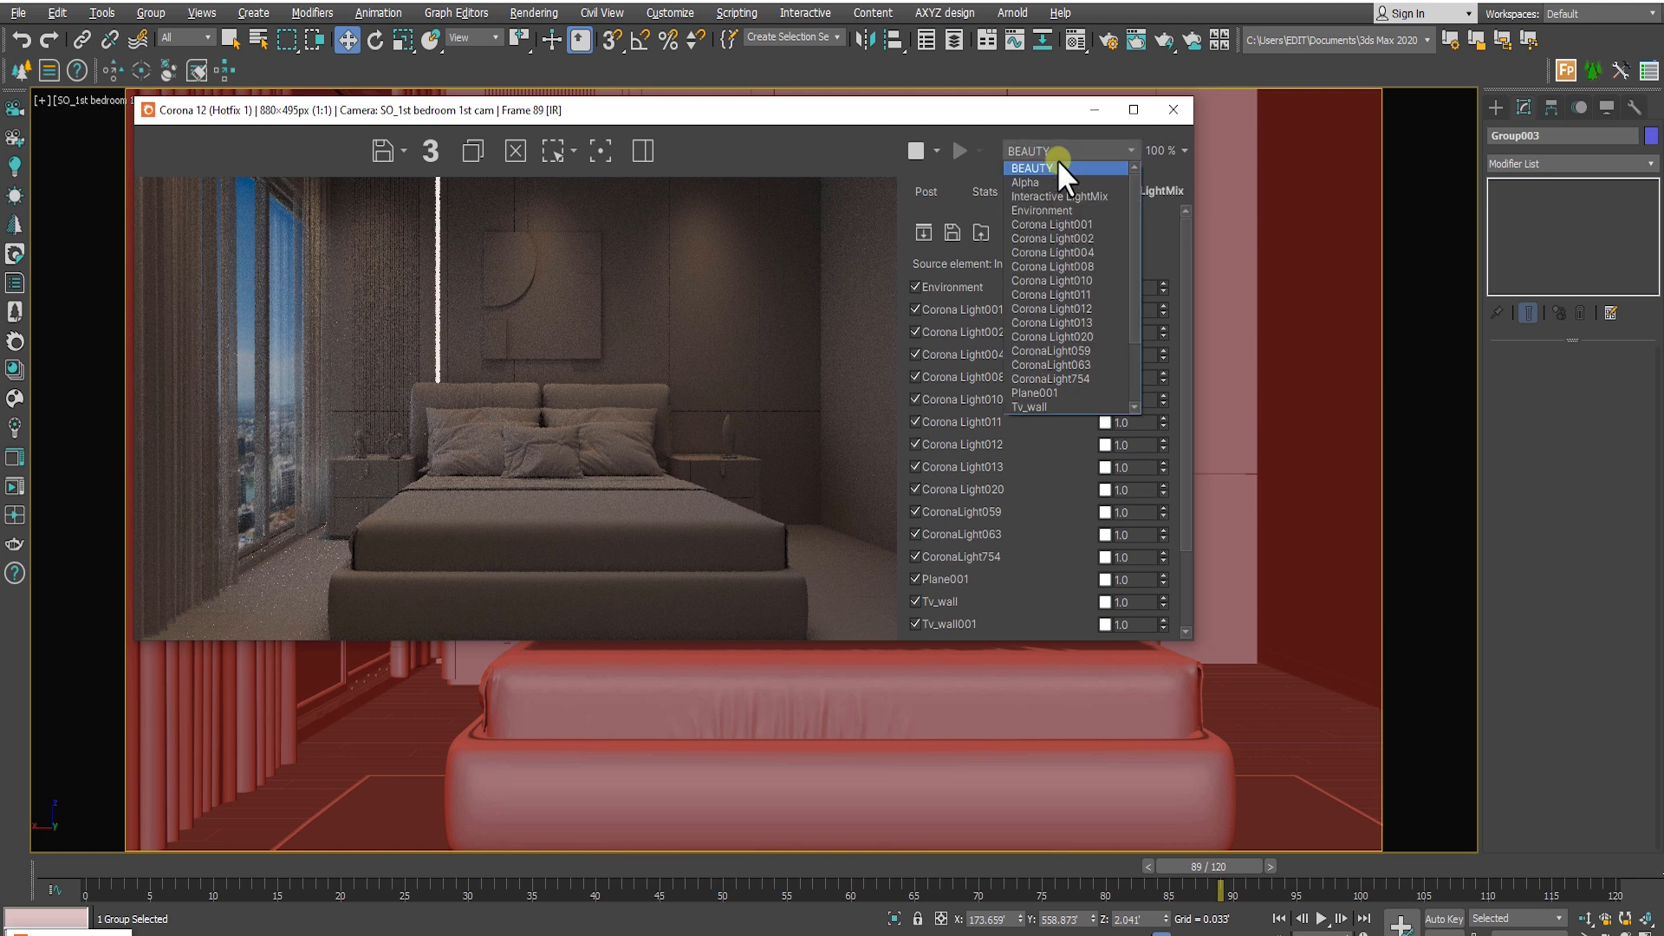
pyautogui.click(1088, 196)
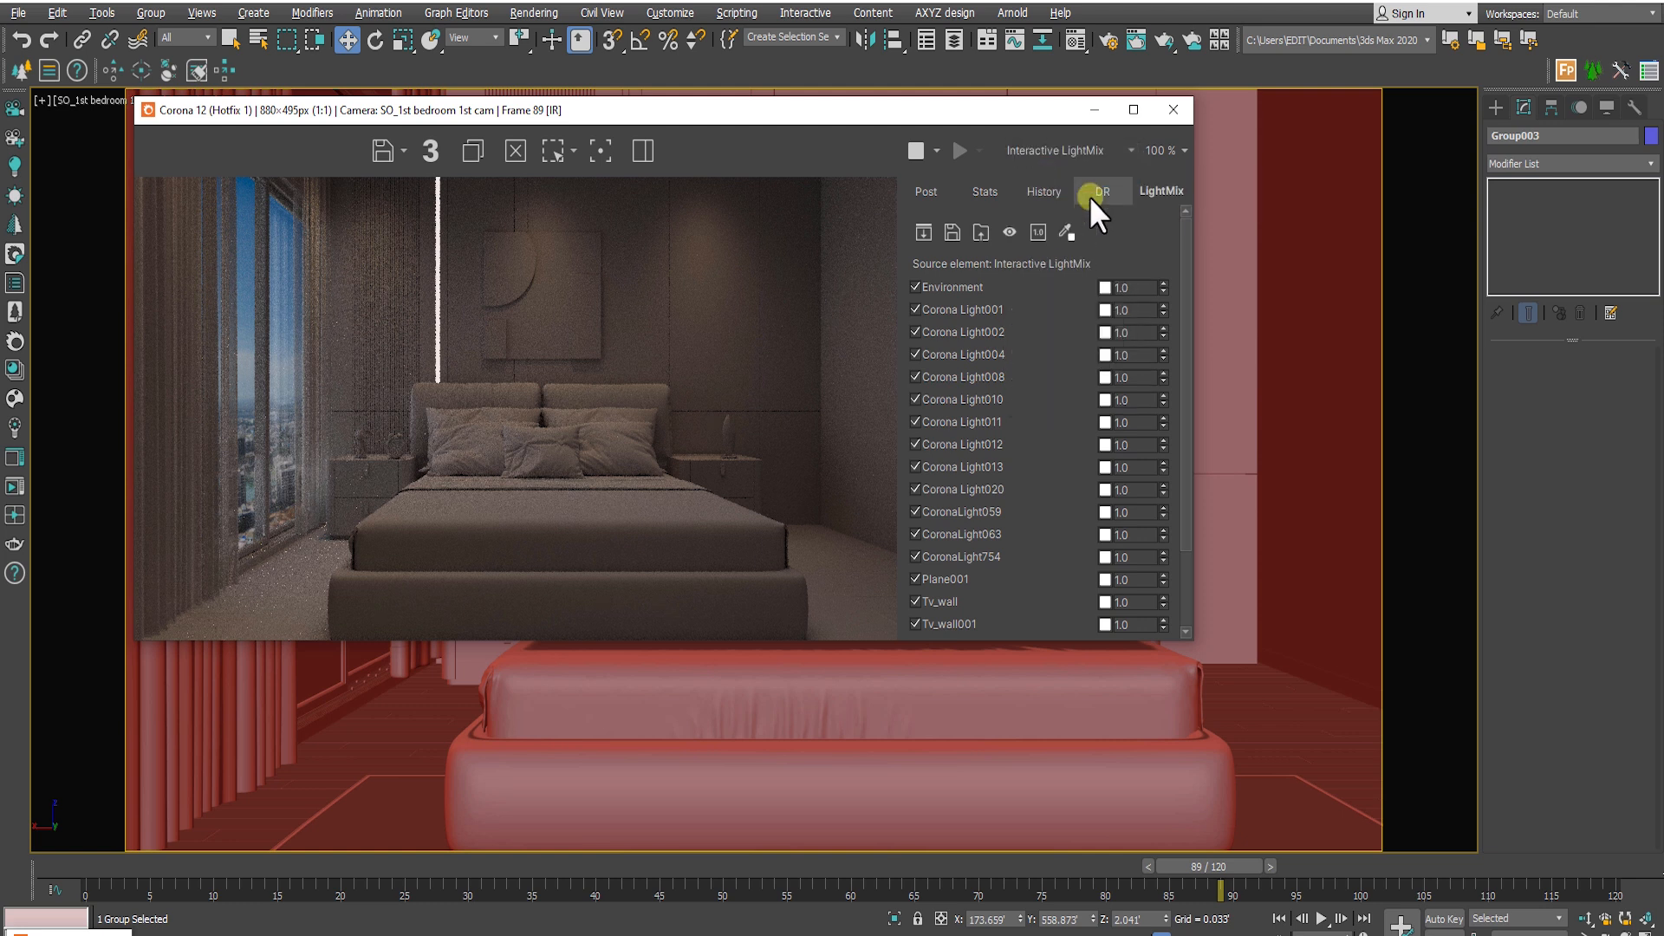
# Set the Environment light's LightMix color to blue 6398FF and its intensity to 2
pyautogui.click(1128, 289)
pyautogui.click(1104, 290)
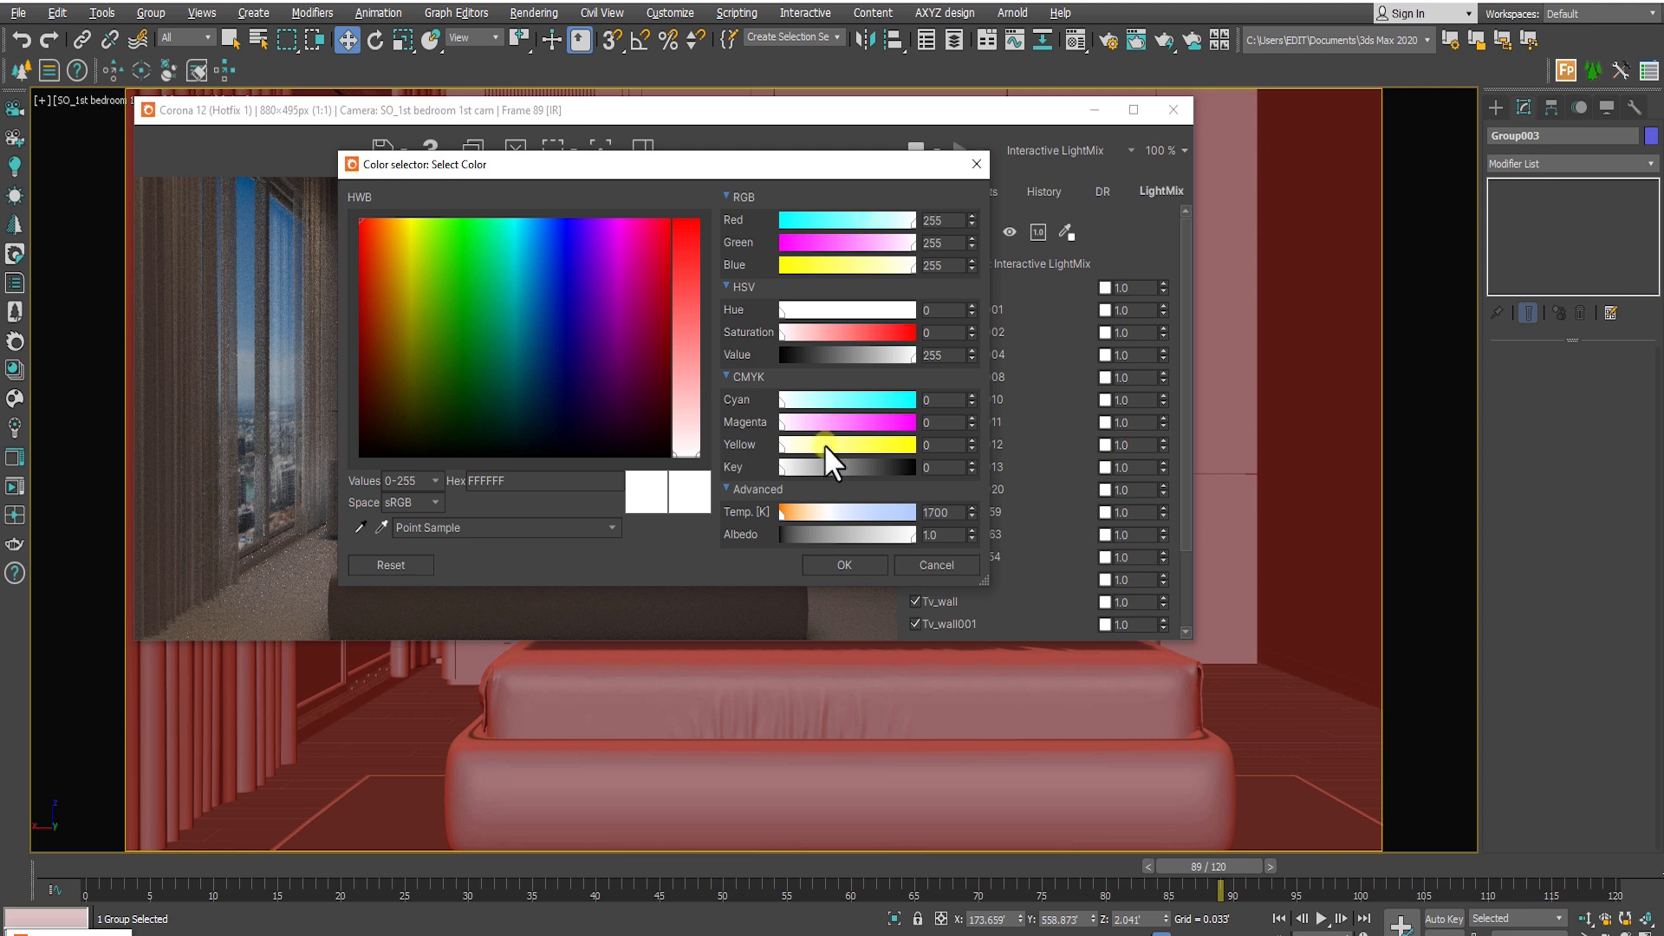
pyautogui.moveTo(844, 512); pyautogui.dragTo(884, 513)
pyautogui.moveTo(694, 393); pyautogui.dragTo(704, 310)
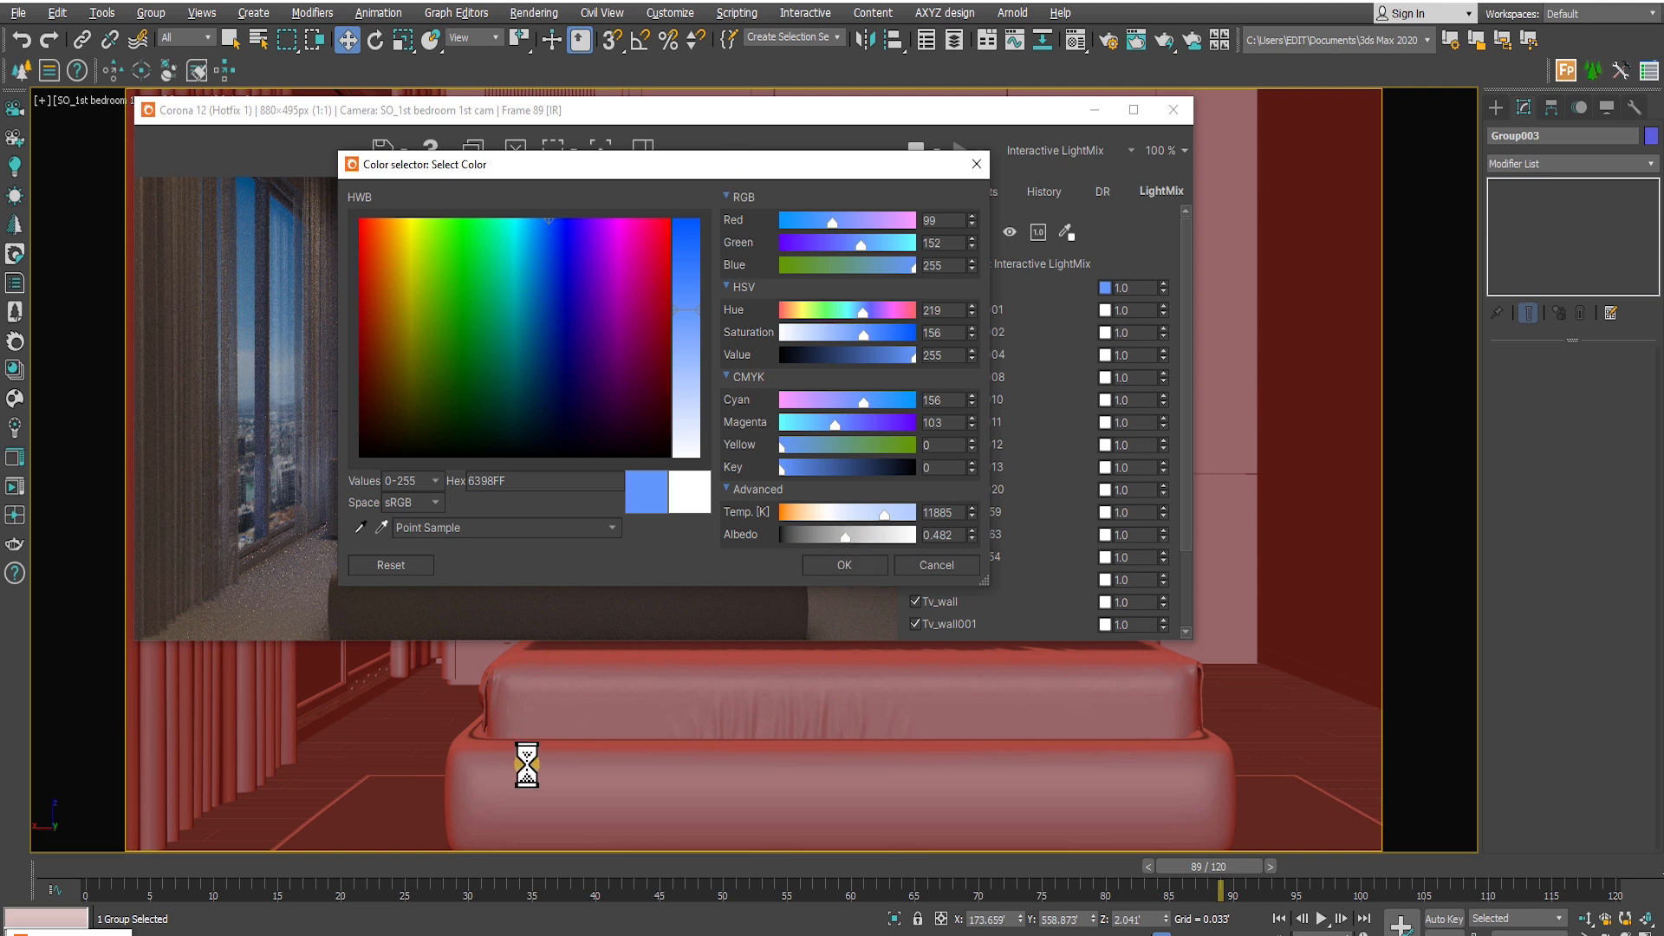
pyautogui.click(861, 564)
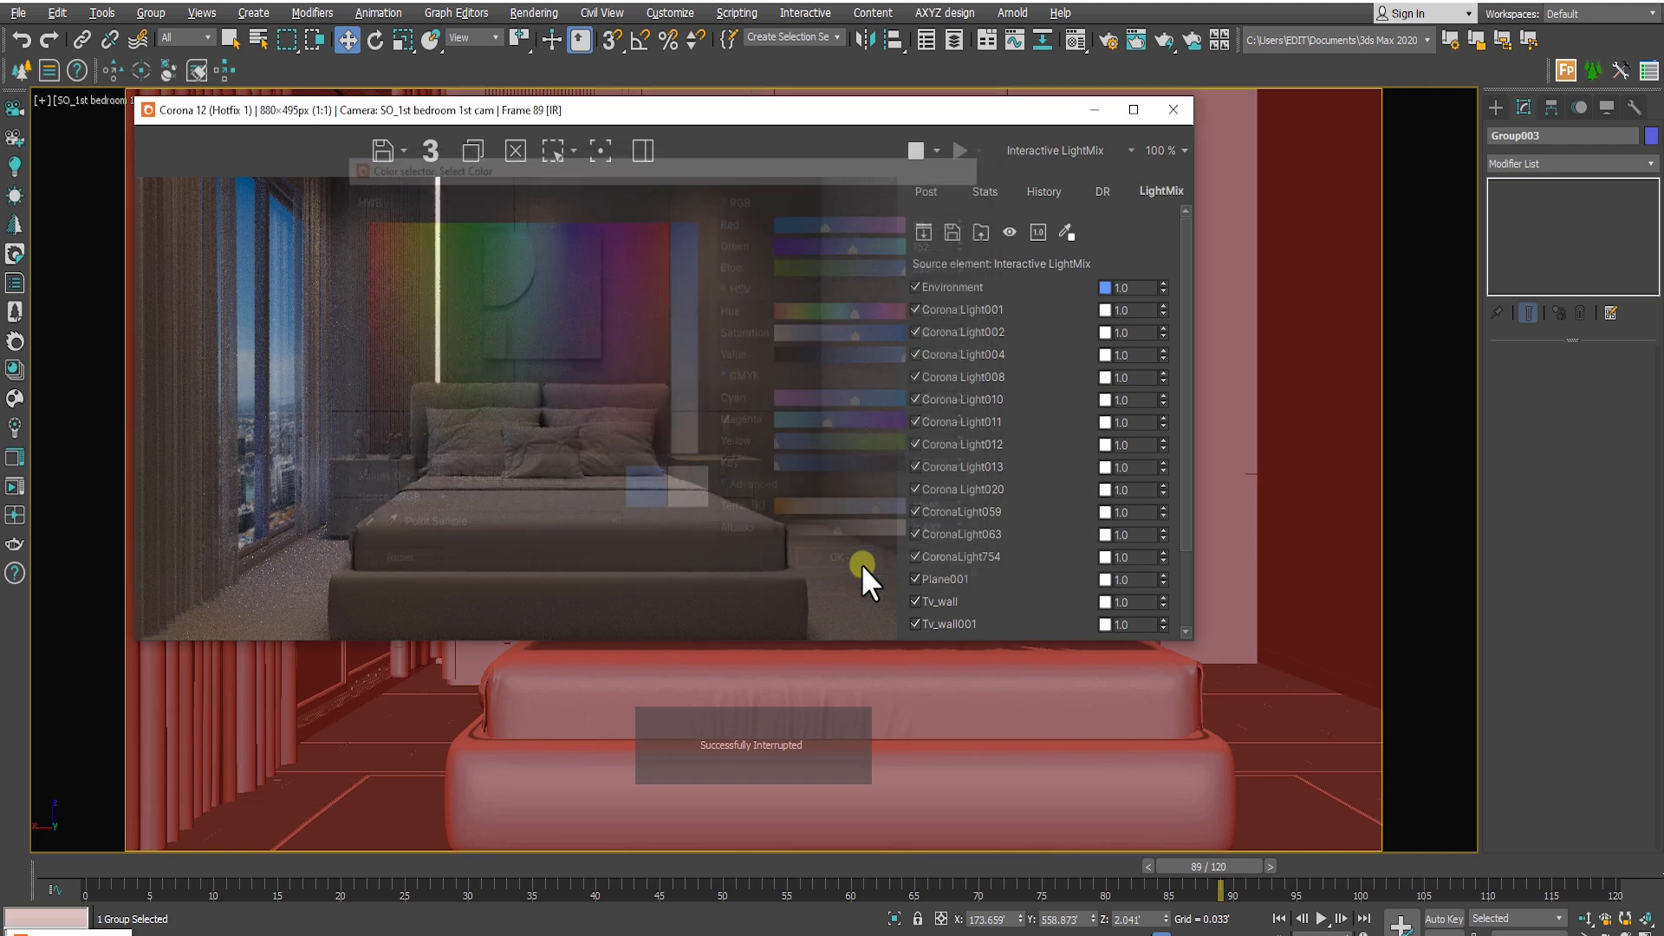
pyautogui.write('2')
pyautogui.press('Return')
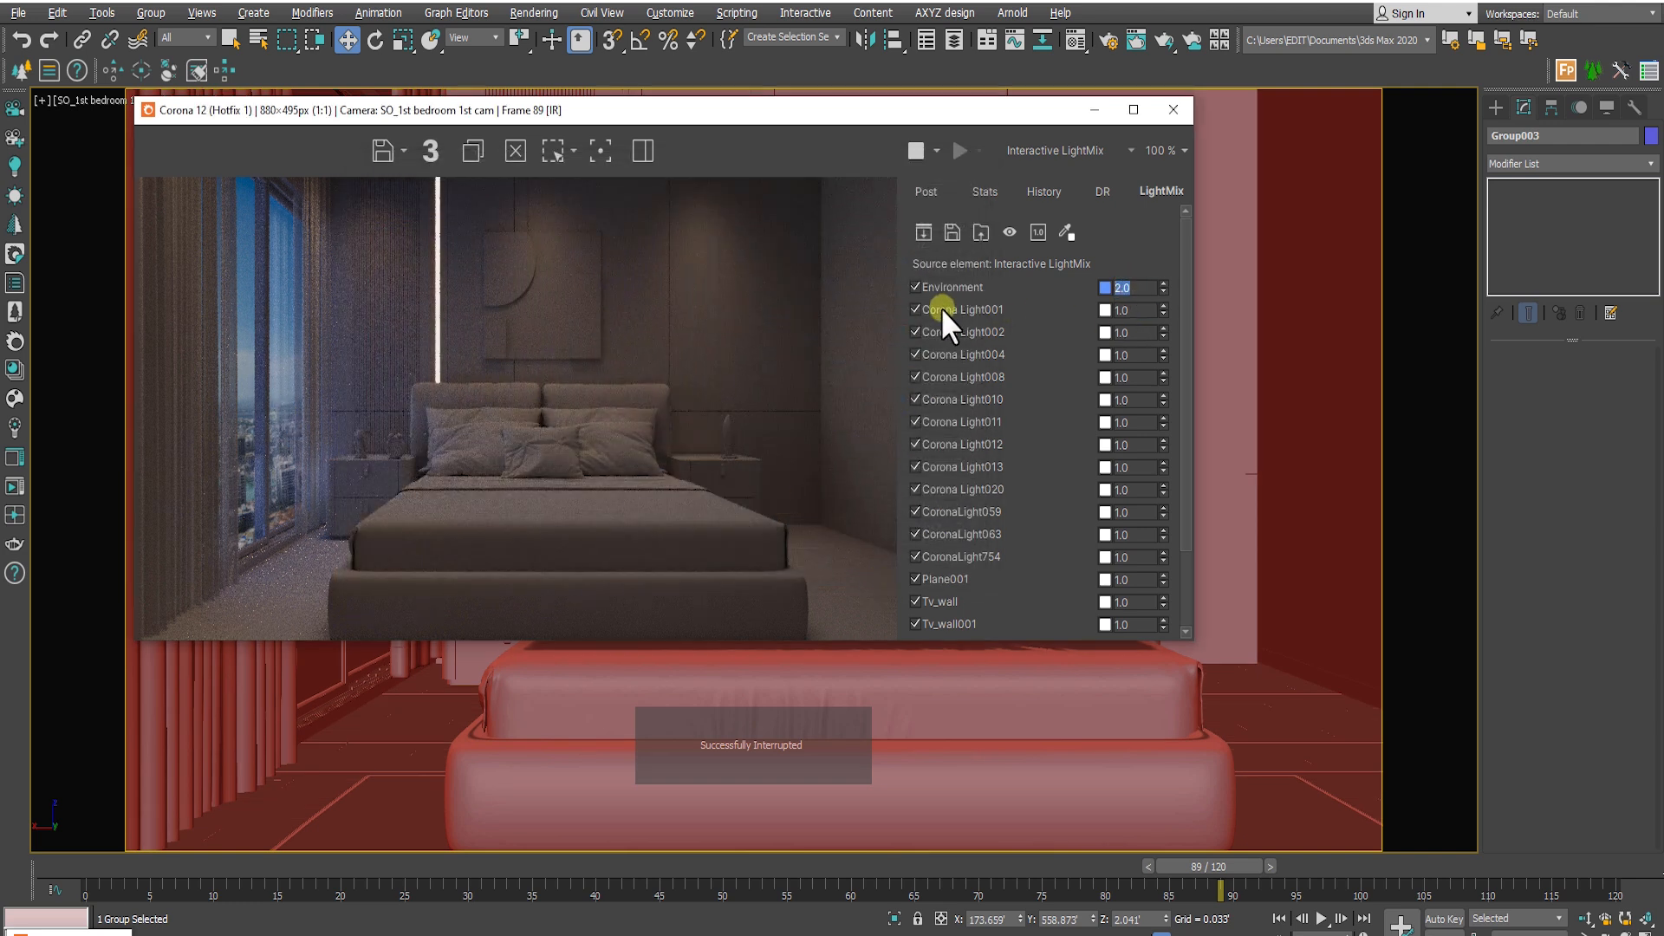
# Set the Interactive LightMix intensity of Corona Light001, 002, 004, 008, 010 and 011 to 0
pyautogui.doubleClick(1142, 310)
pyautogui.write('0')
pyautogui.press('Return')
pyautogui.doubleClick(1138, 332)
pyautogui.press('Return')
pyautogui.doubleClick(1131, 355)
pyautogui.write('0')
pyautogui.press('Return')
pyautogui.doubleClick(1131, 401)
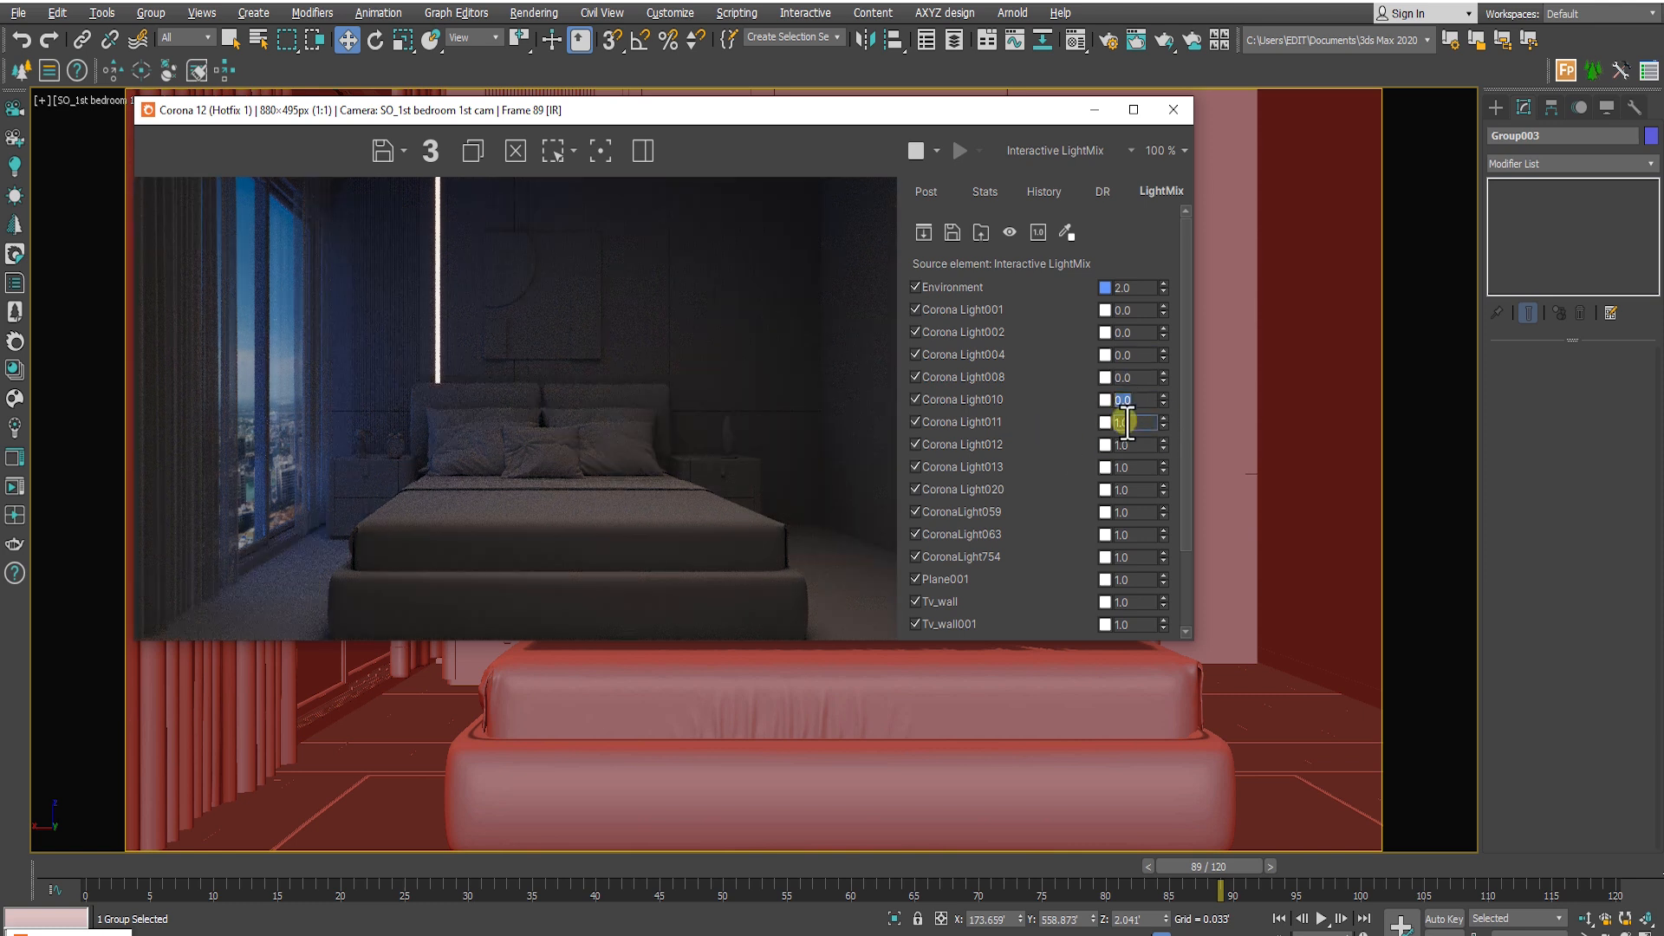
pyautogui.doubleClick(1131, 423)
# Display the CShading_LightMix_01 element and set the intensity of Corona Light001, 002, 004, 008 and 010 to 0
pyautogui.click(1073, 154)
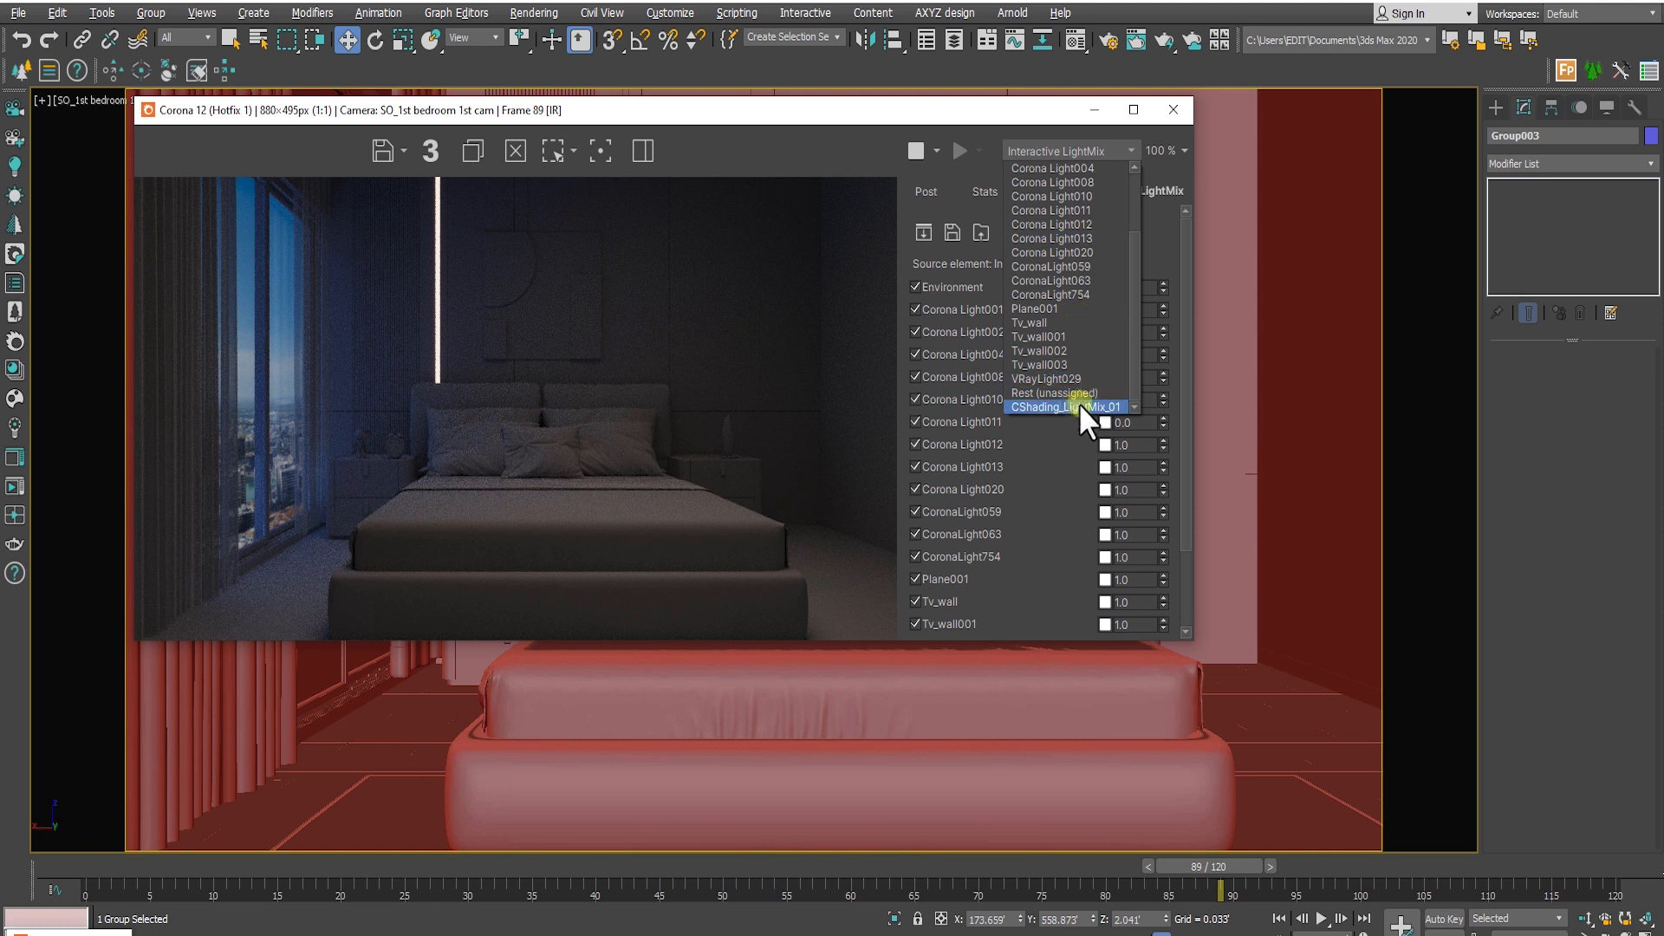
pyautogui.click(1072, 403)
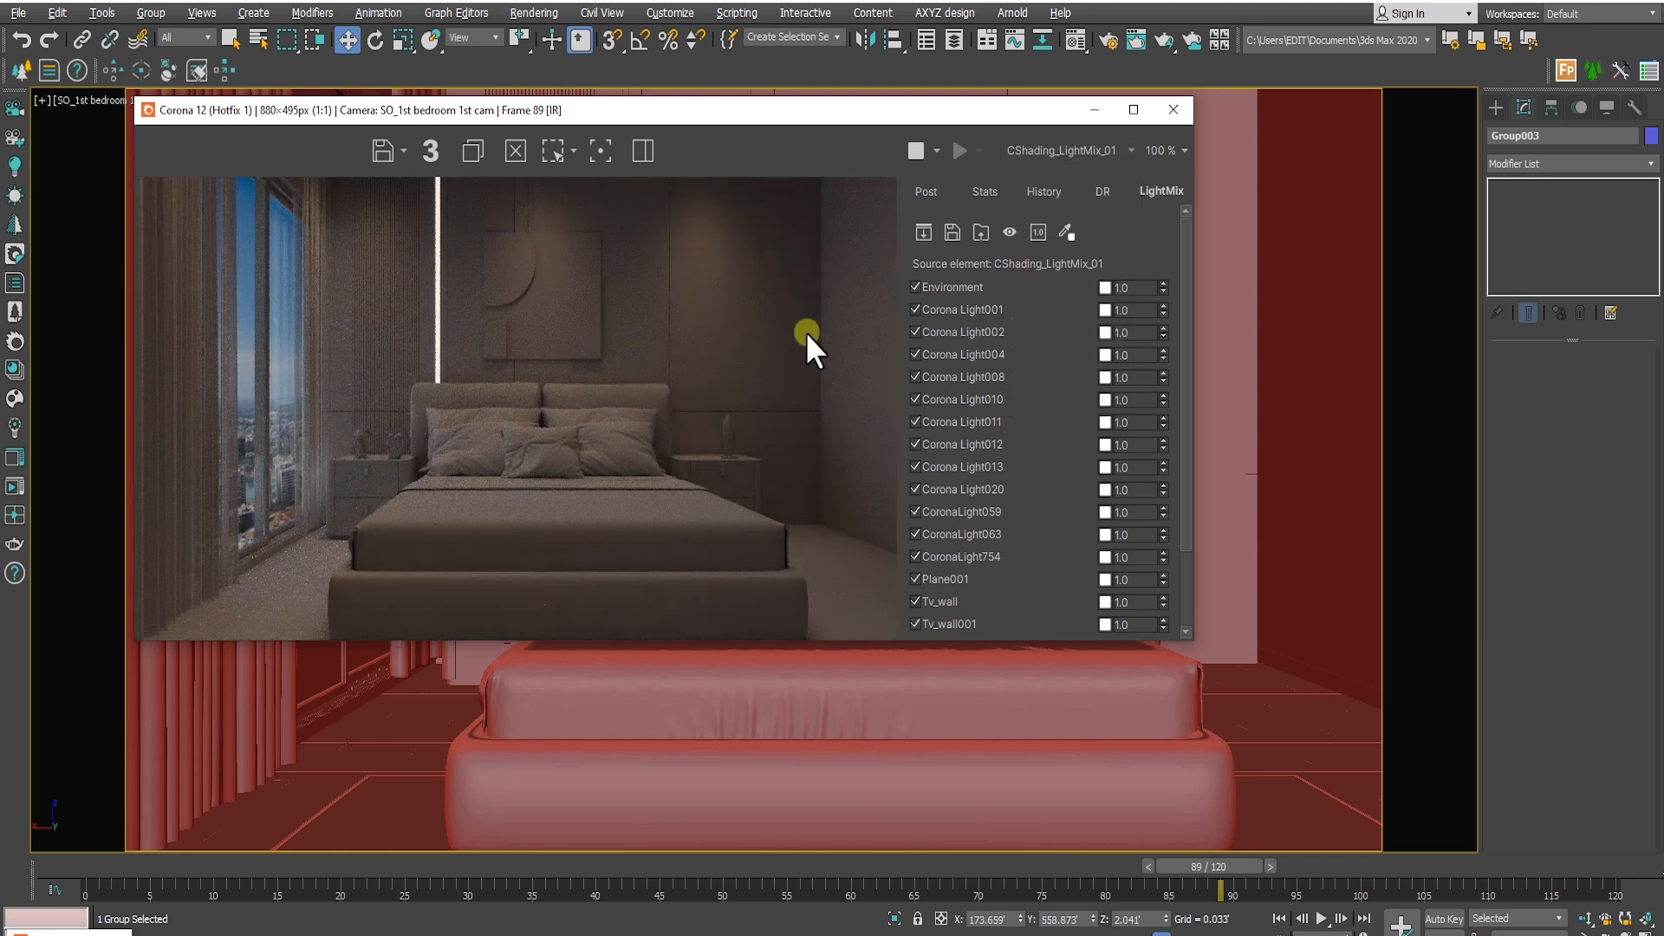
pyautogui.click(1130, 332)
pyautogui.write('0')
pyautogui.click(1134, 376)
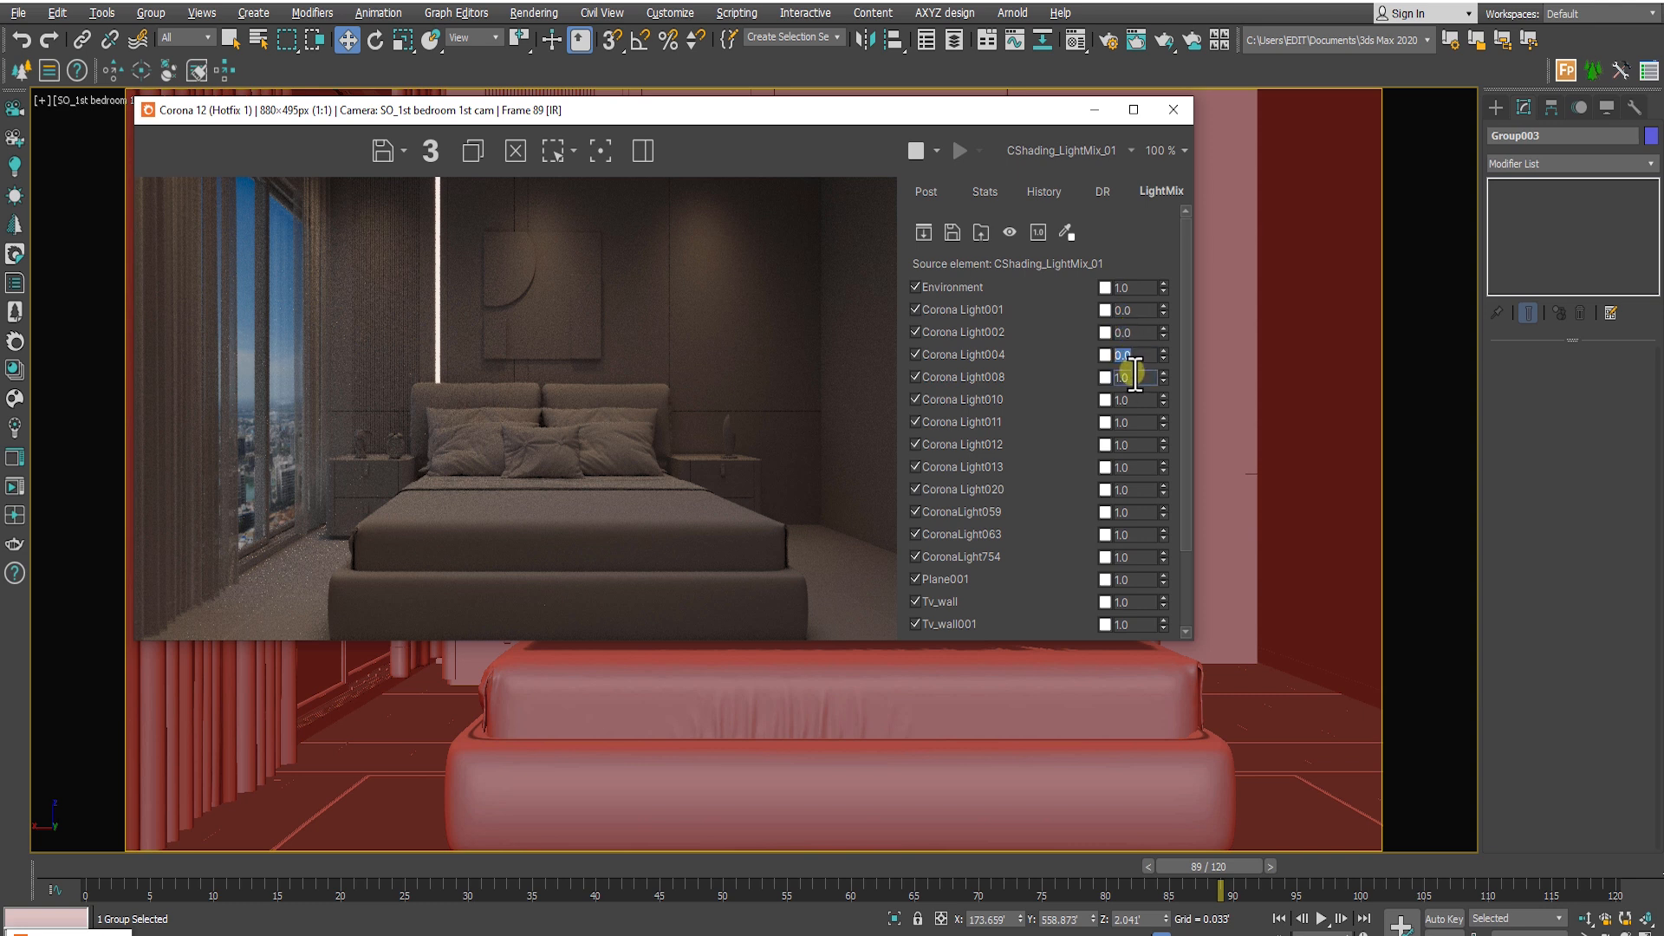
pyautogui.write('0')
pyautogui.click(1134, 400)
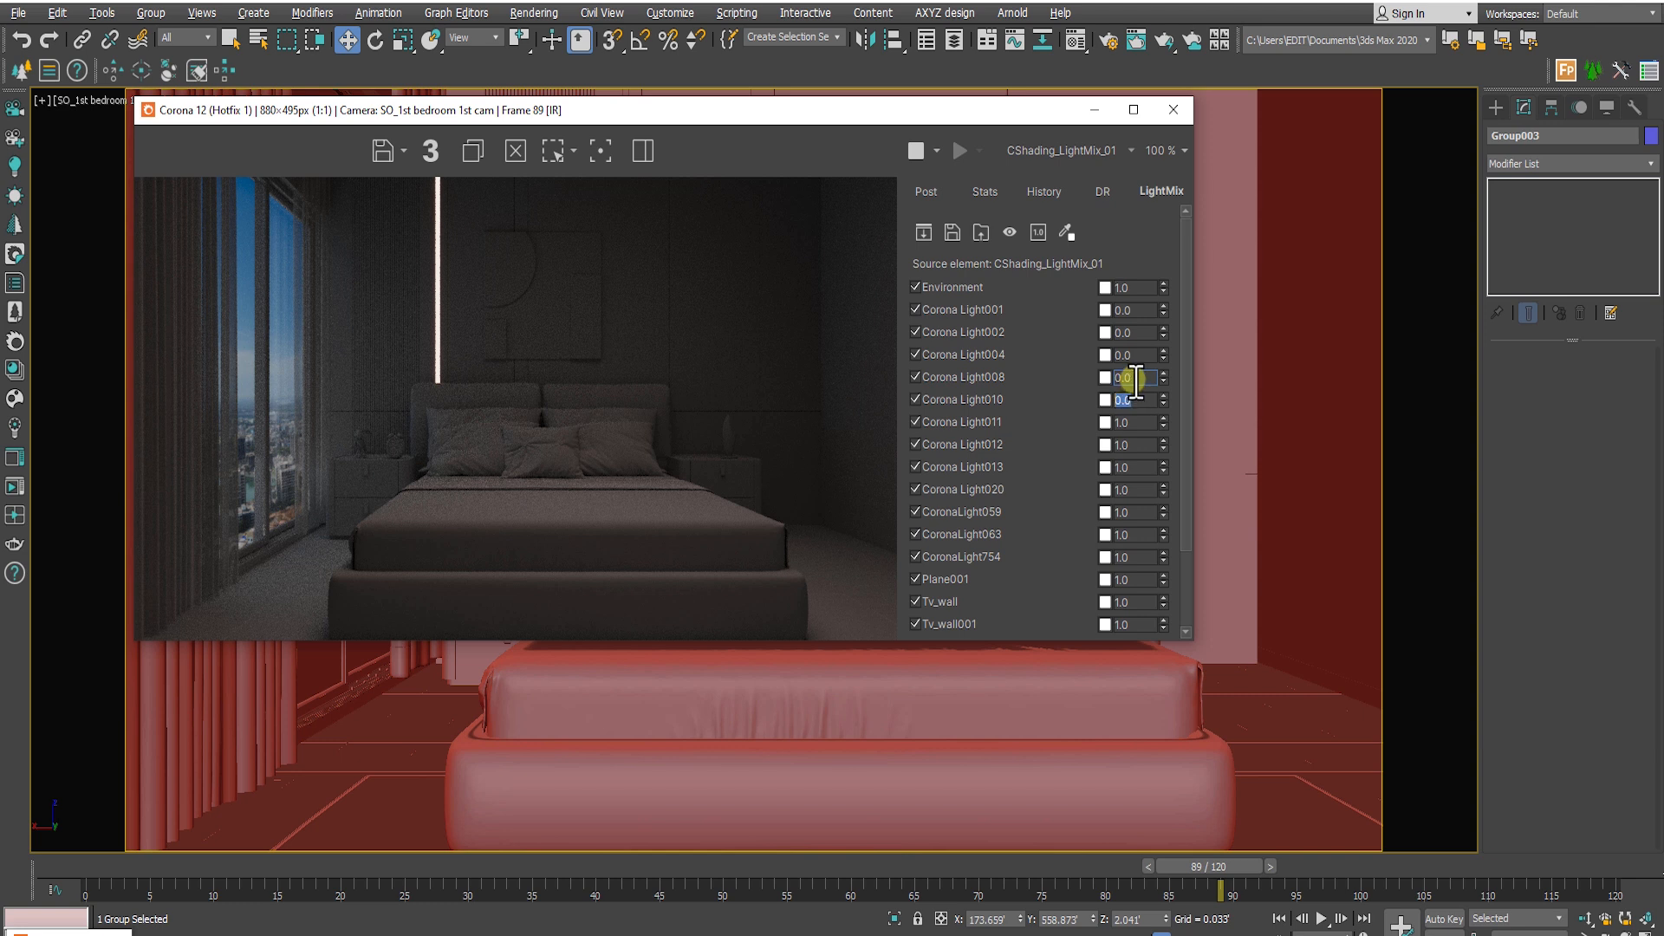
# Set Corona Light008 to 1, set the lights from Corona Light011 through CoronaLight754 to 0, and disable Corona Light013
pyautogui.write('1')
pyautogui.click(1134, 400)
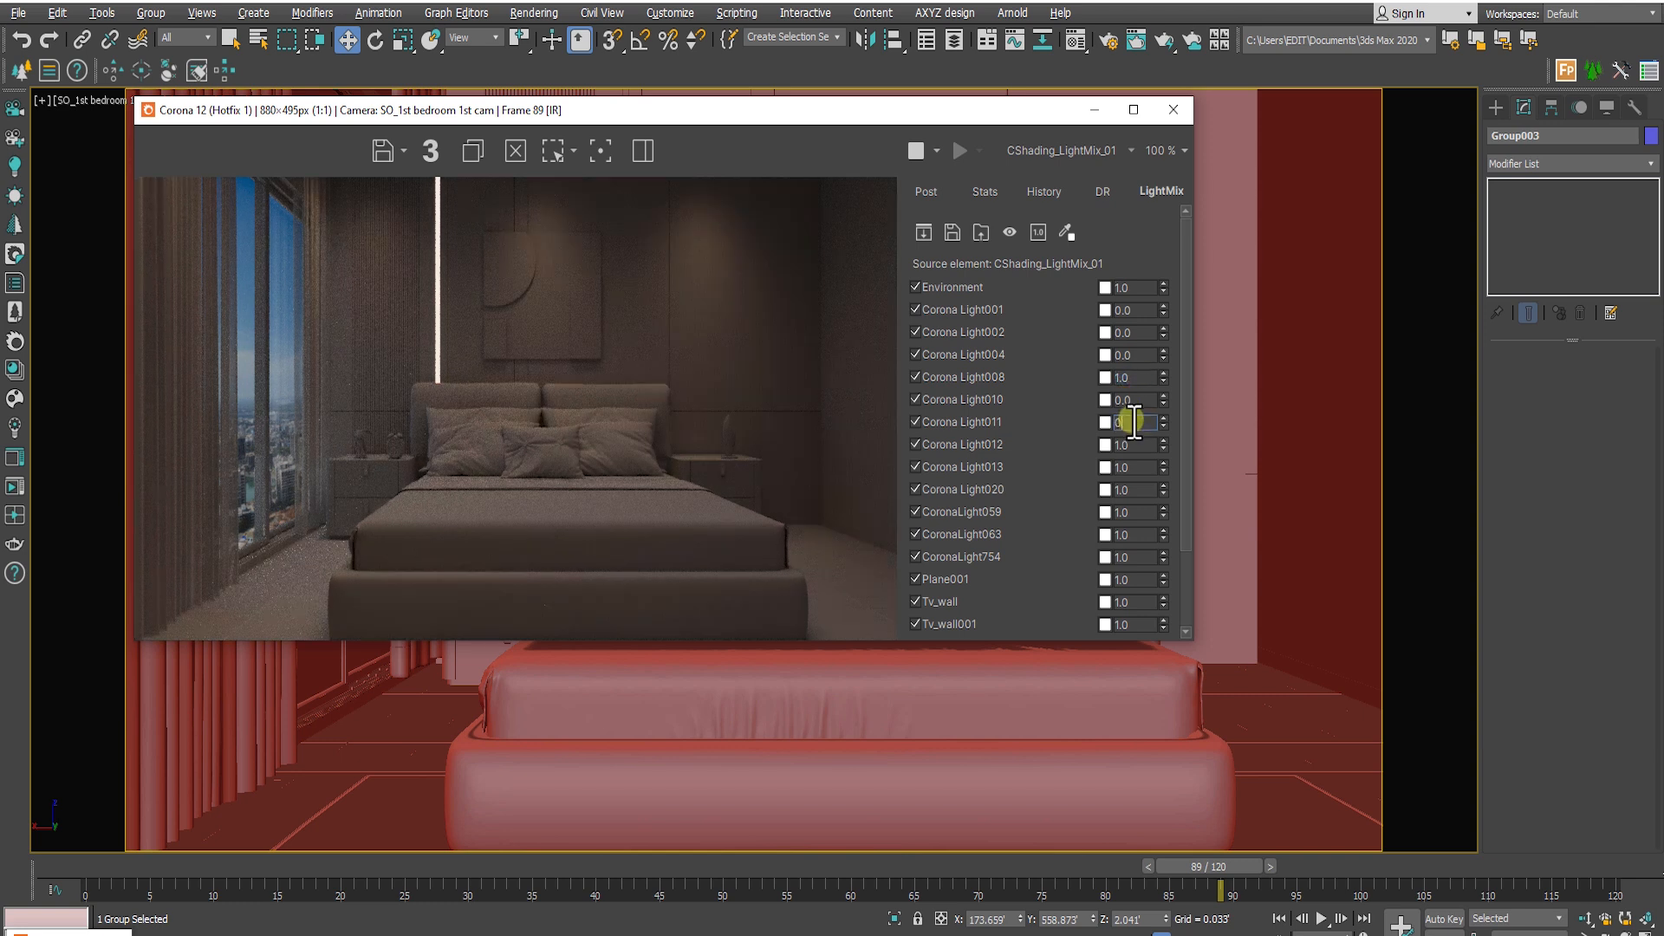
pyautogui.click(1131, 446)
pyautogui.write('0')
pyautogui.click(1131, 466)
pyautogui.write('0')
pyautogui.click(1135, 513)
pyautogui.write('0')
pyautogui.click(1131, 536)
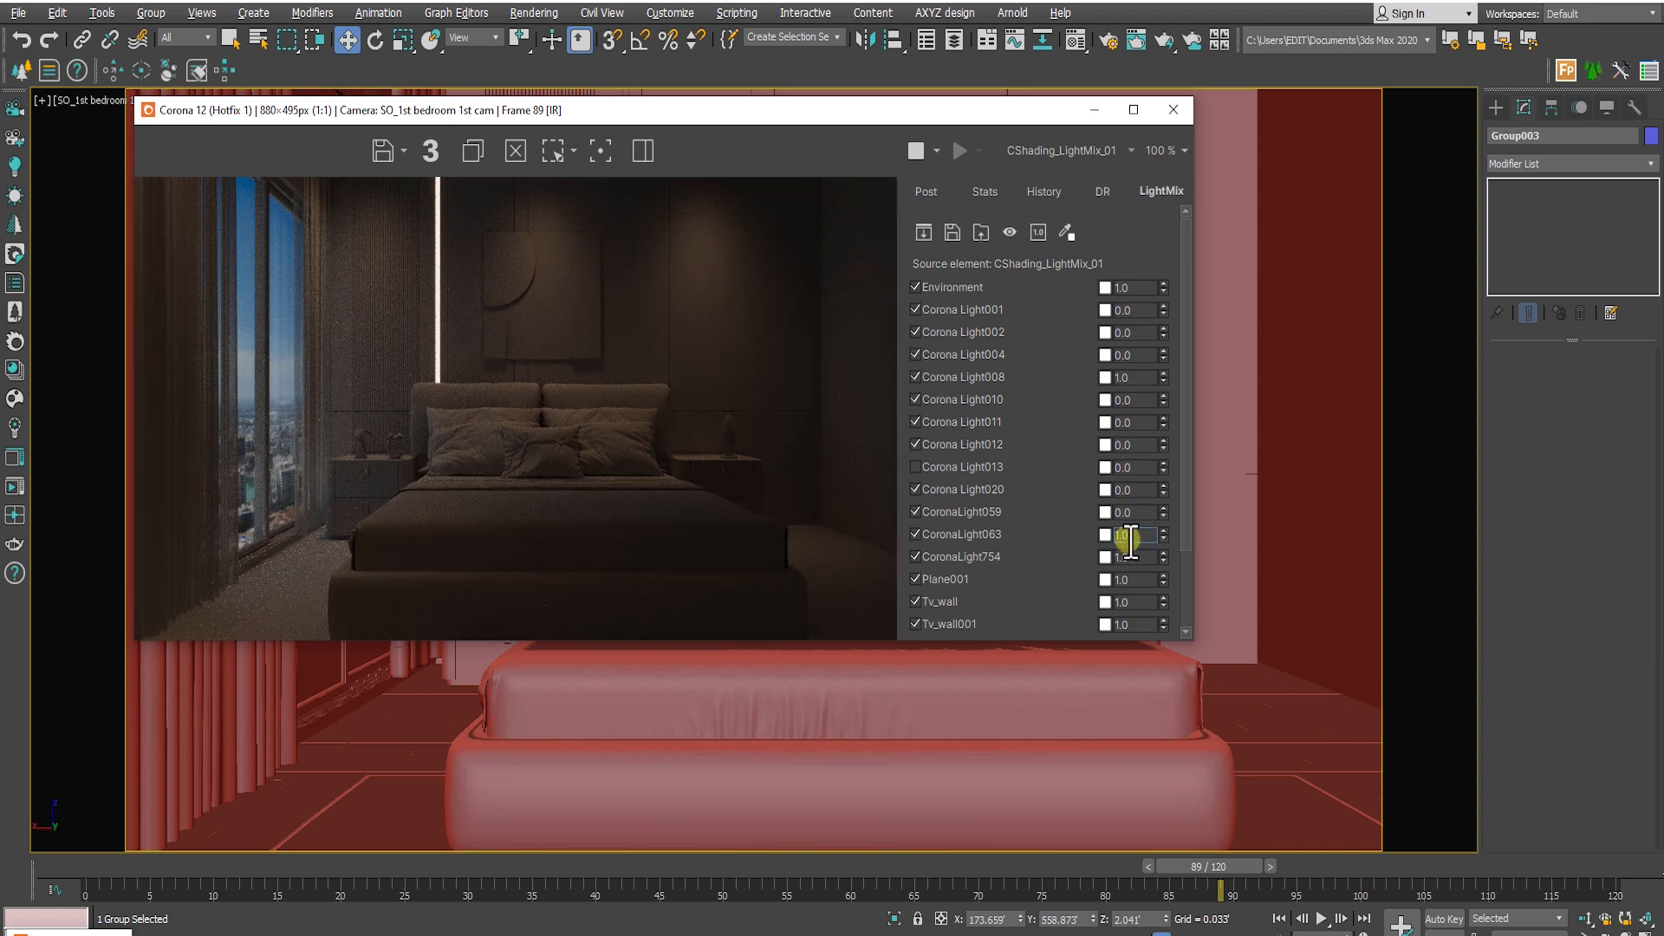
pyautogui.press('Return')
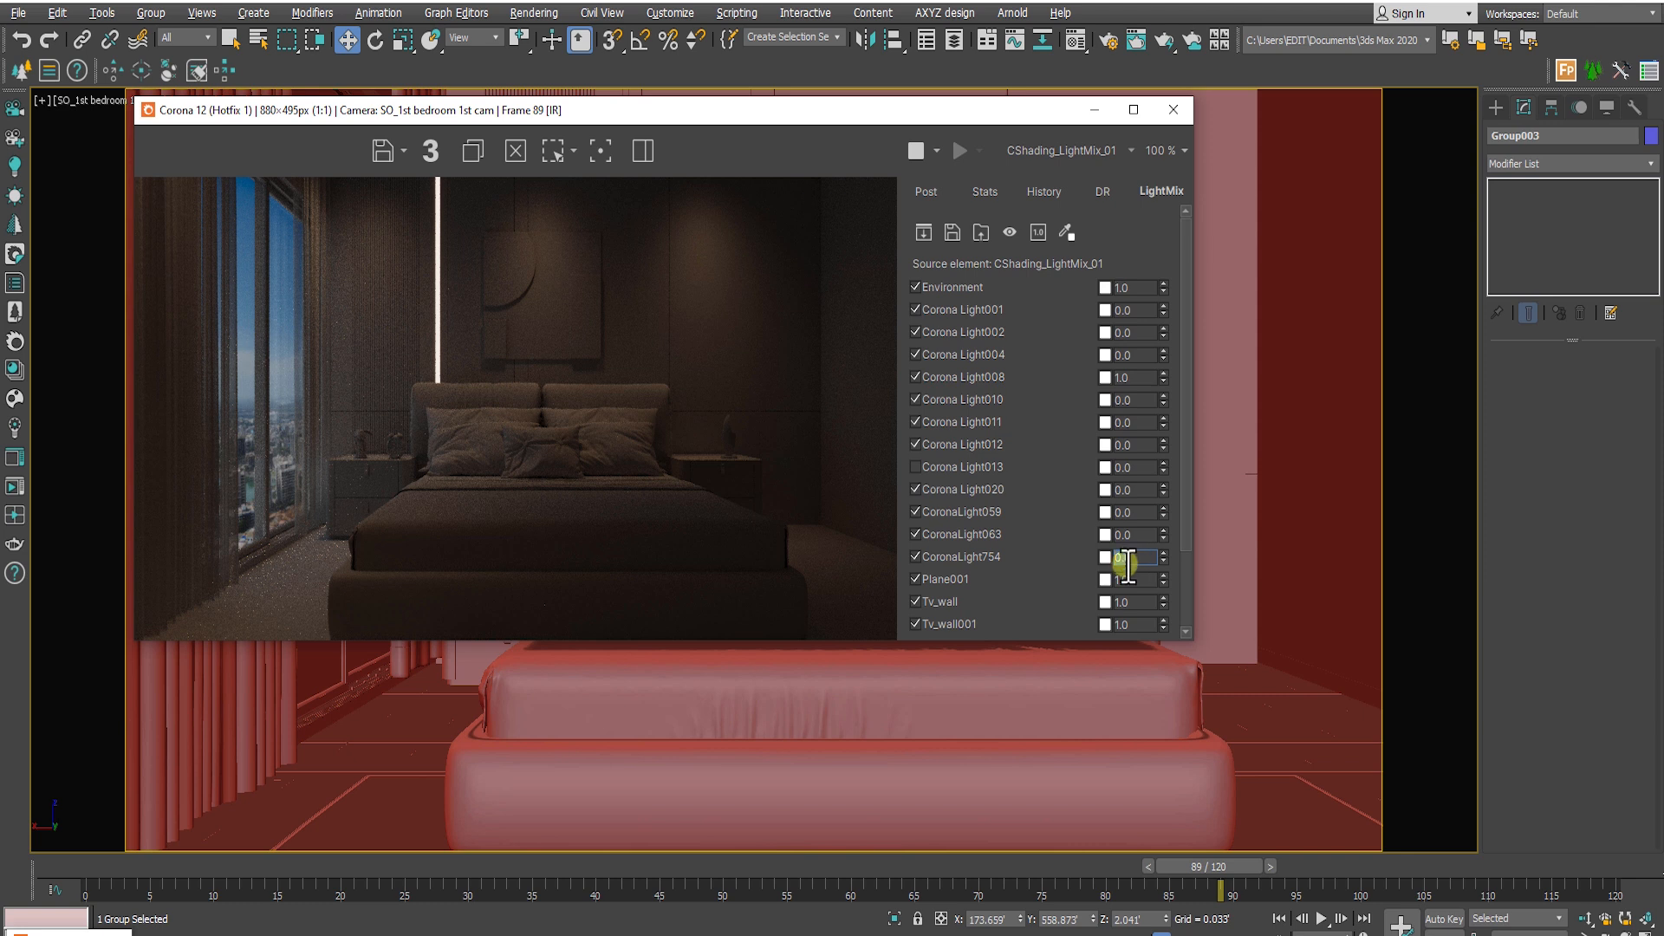
# Raise the CShading_LightMix_01 Environment intensity to 2, 3 and finally 5, and display the BEAUTY pass
pyautogui.click(1135, 289)
pyautogui.write('2')
pyautogui.press('Return')
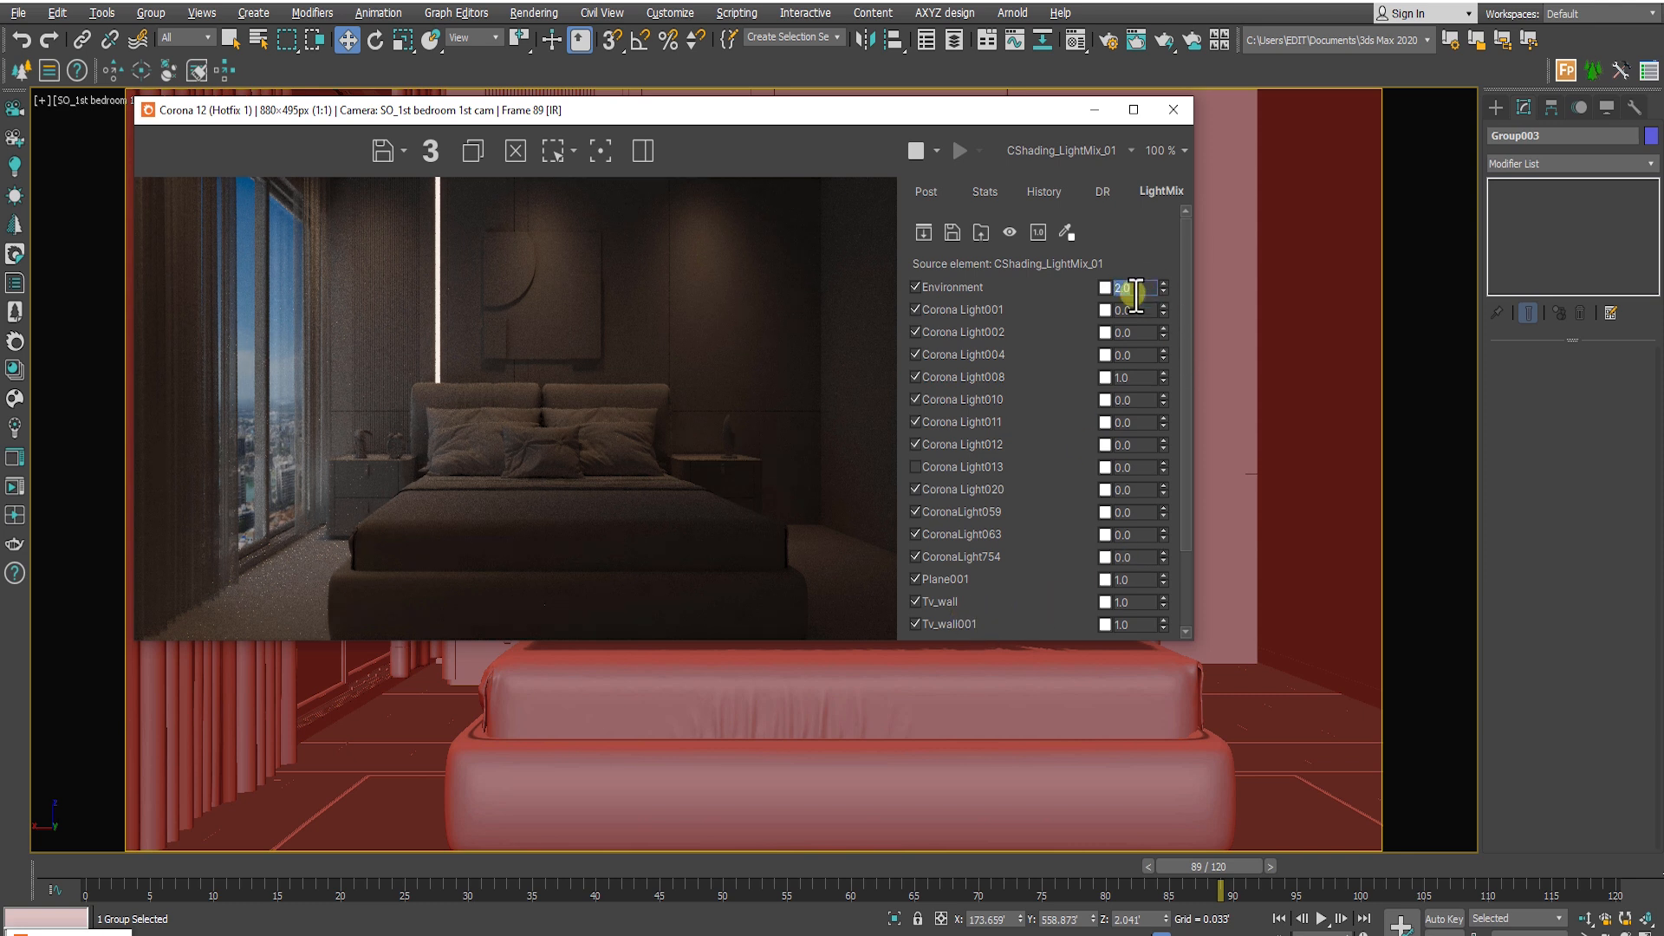
pyautogui.write('3')
pyautogui.press('Return')
pyautogui.write('5')
pyautogui.press('Return')
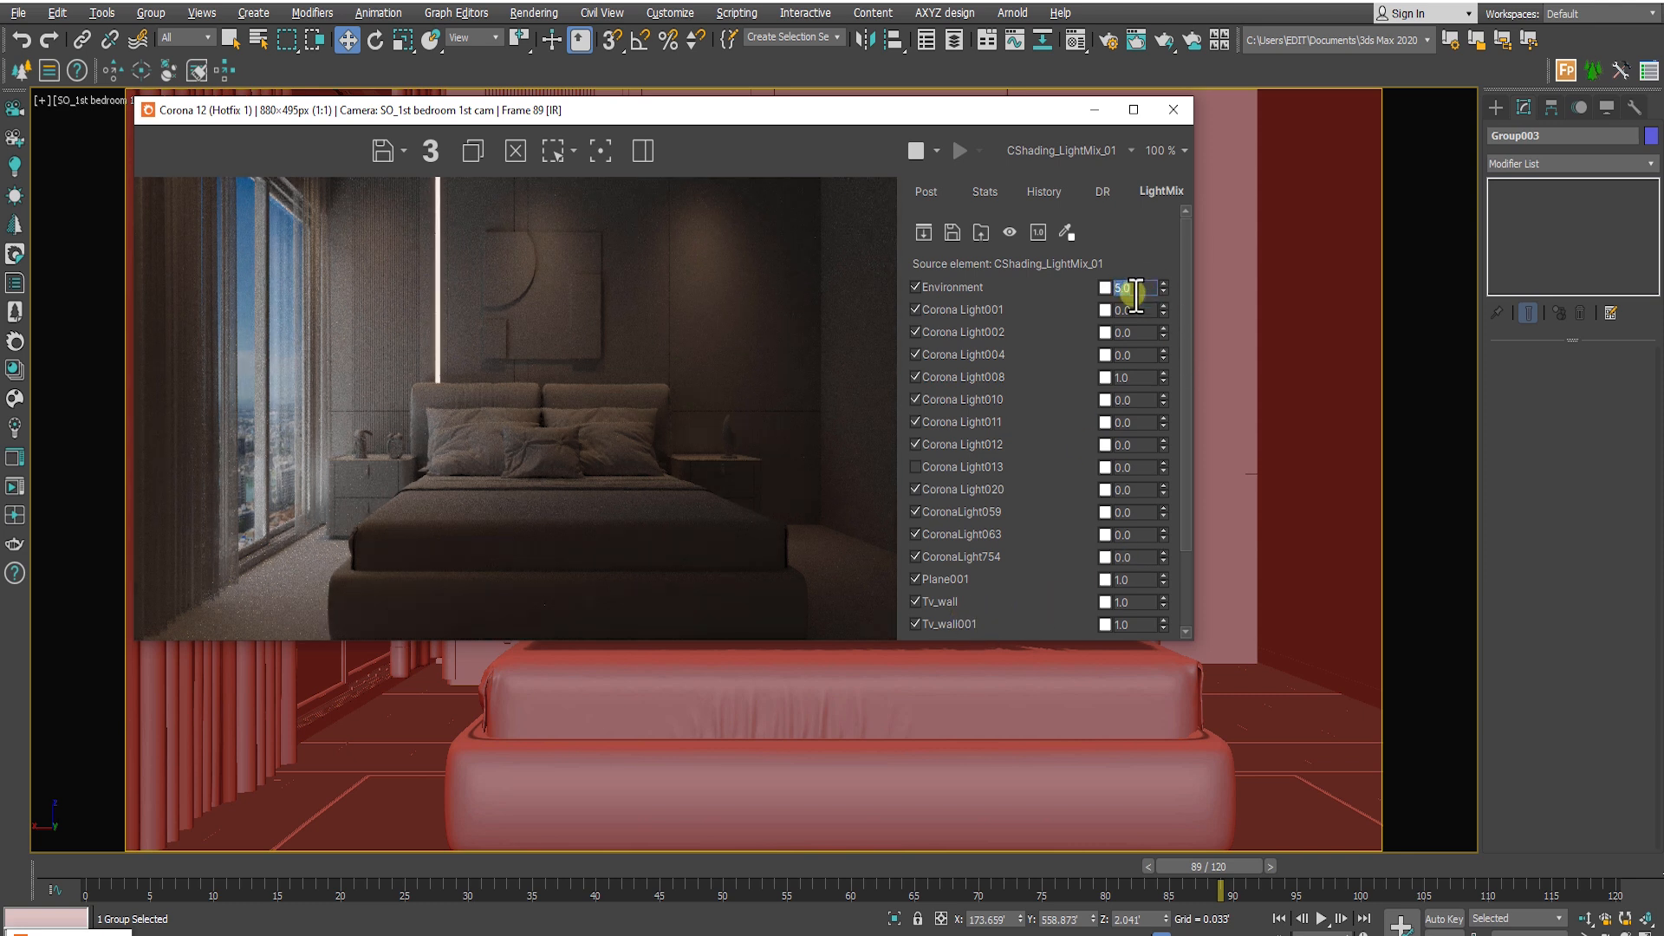
pyautogui.click(1081, 153)
pyautogui.click(1049, 170)
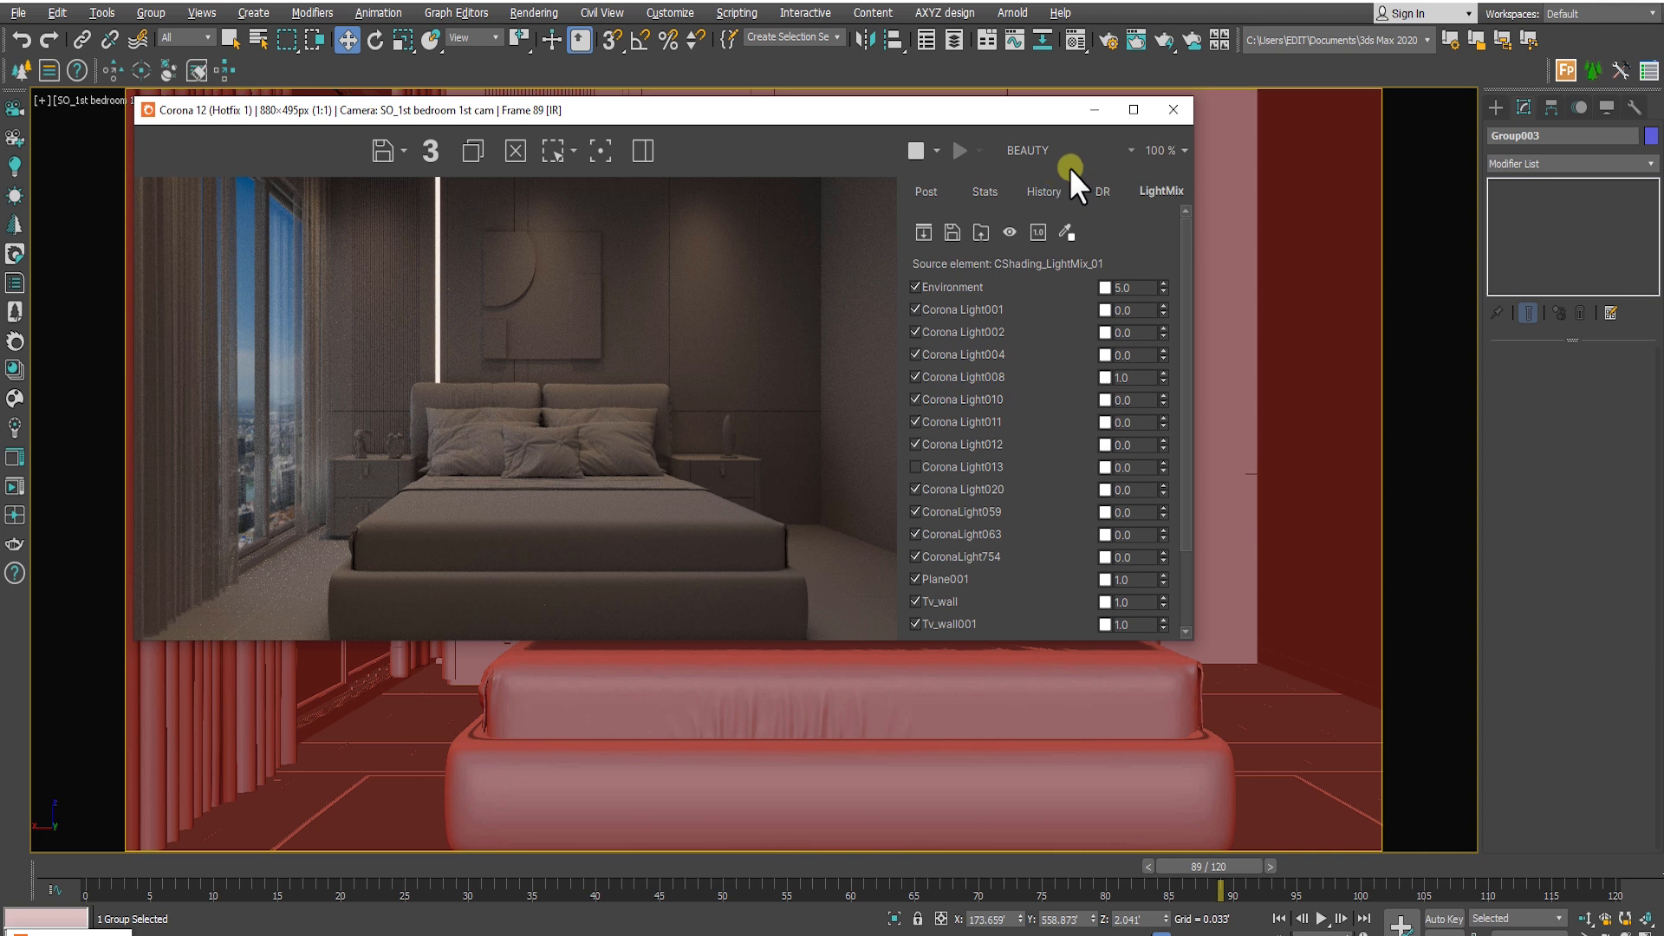
# Display the Interactive LightMix element in the frame buffer, followed by the CShading_LightMix_01 element, to compare the two lighting versions
pyautogui.click(1073, 153)
pyautogui.click(1080, 194)
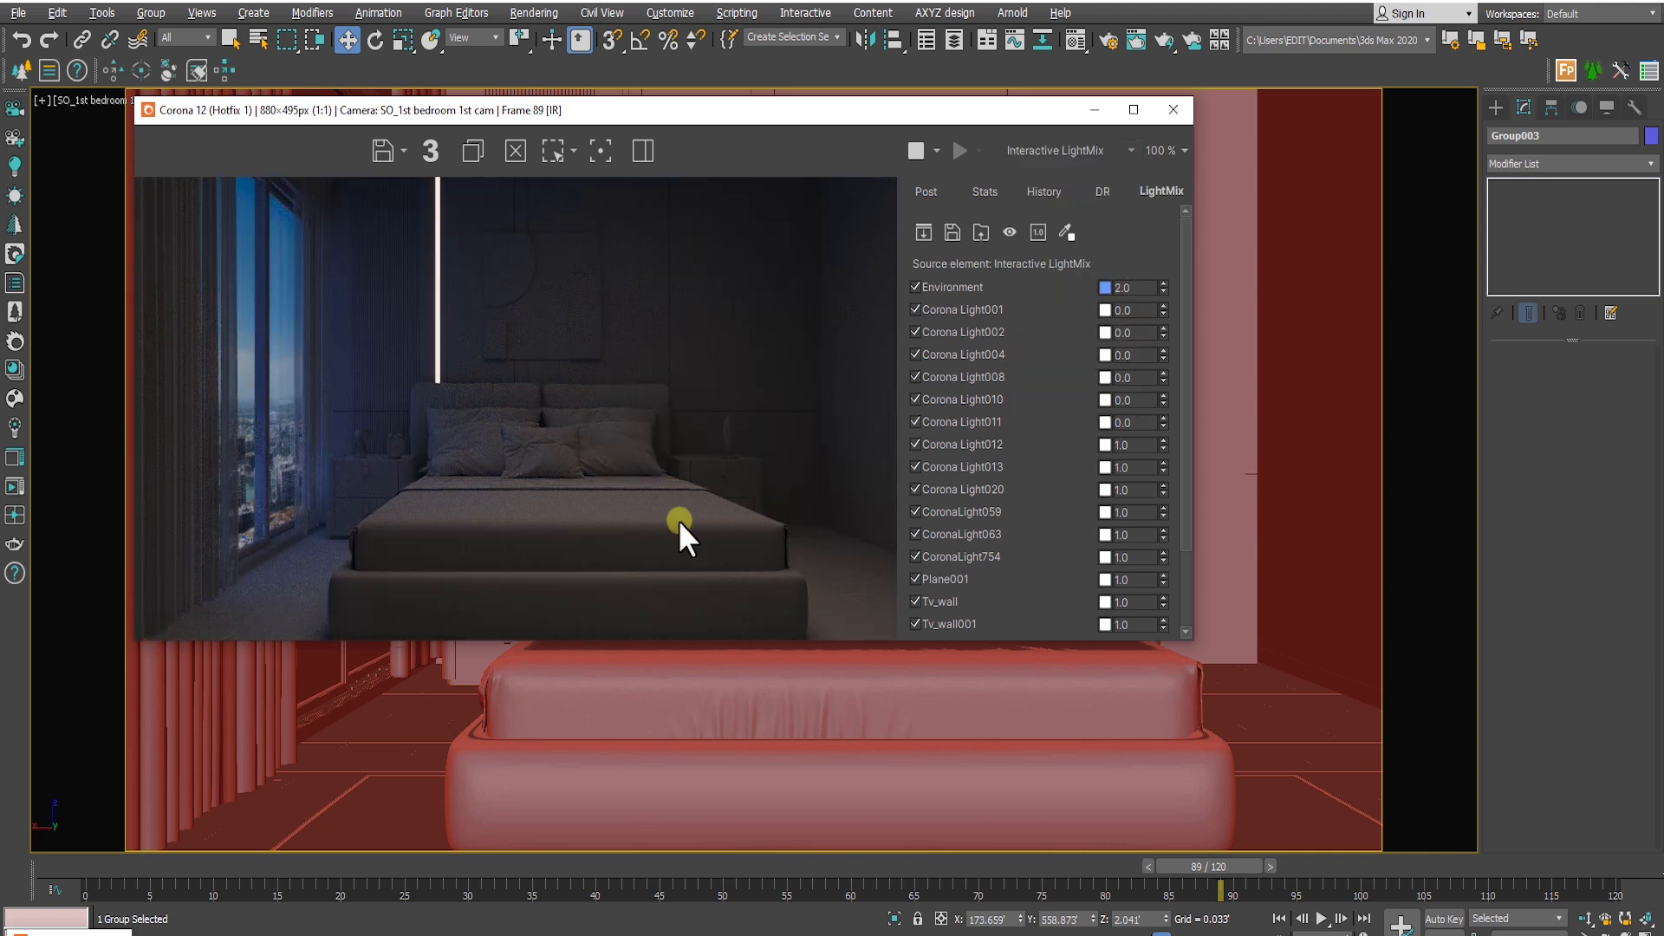
pyautogui.click(1102, 154)
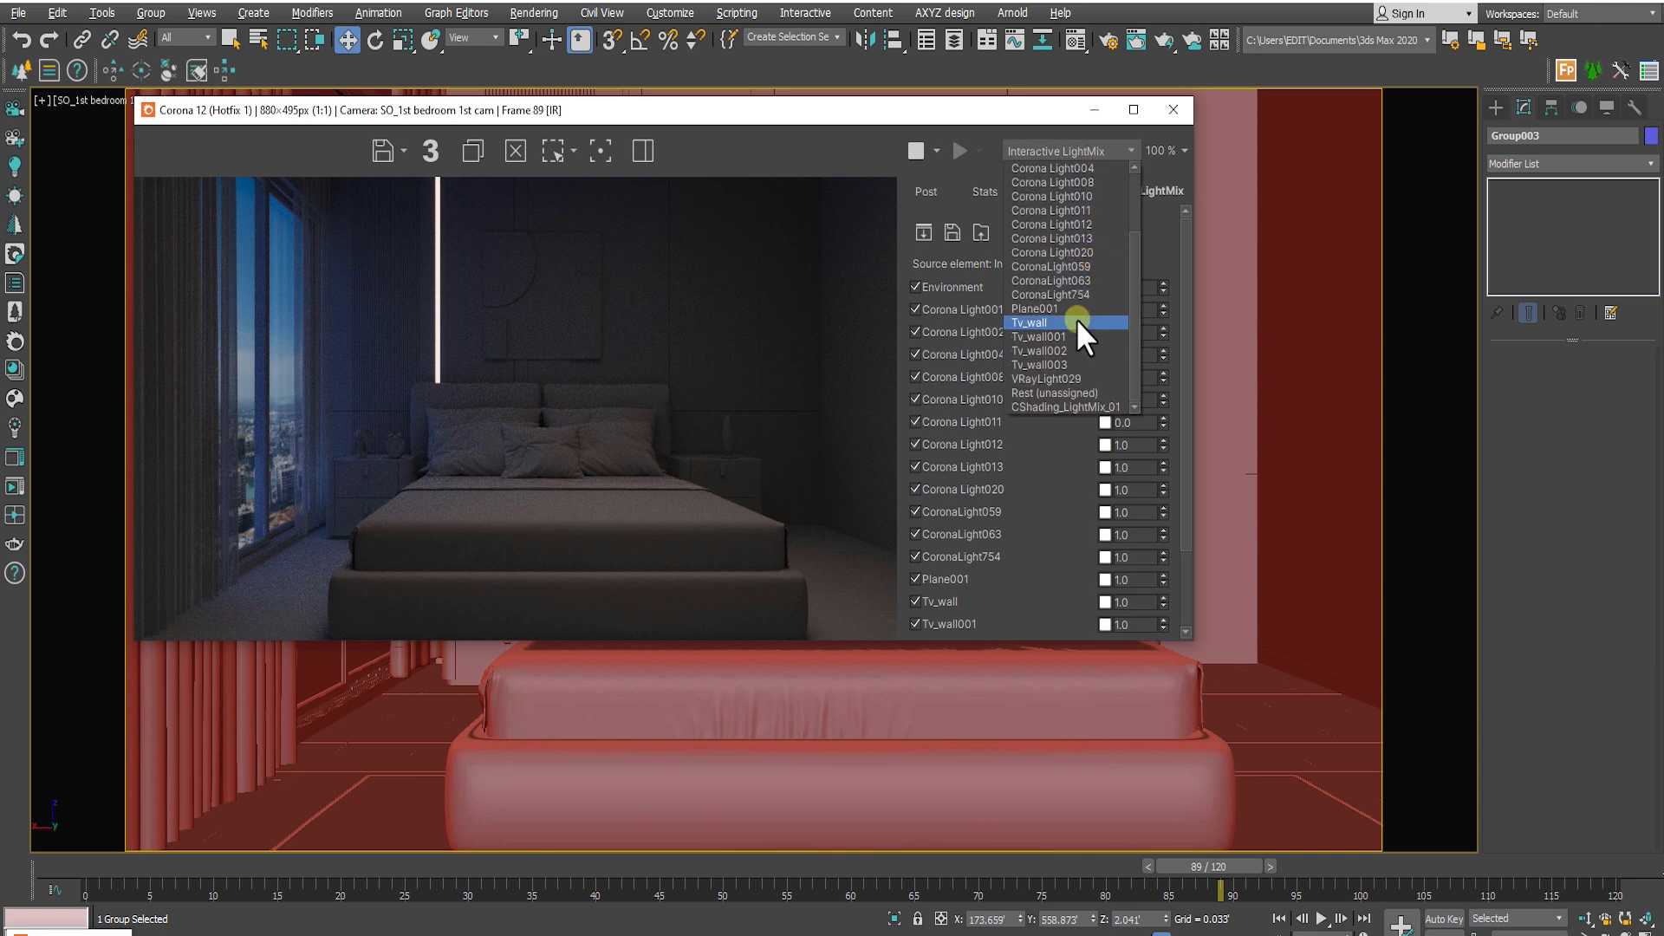
pyautogui.click(1057, 405)
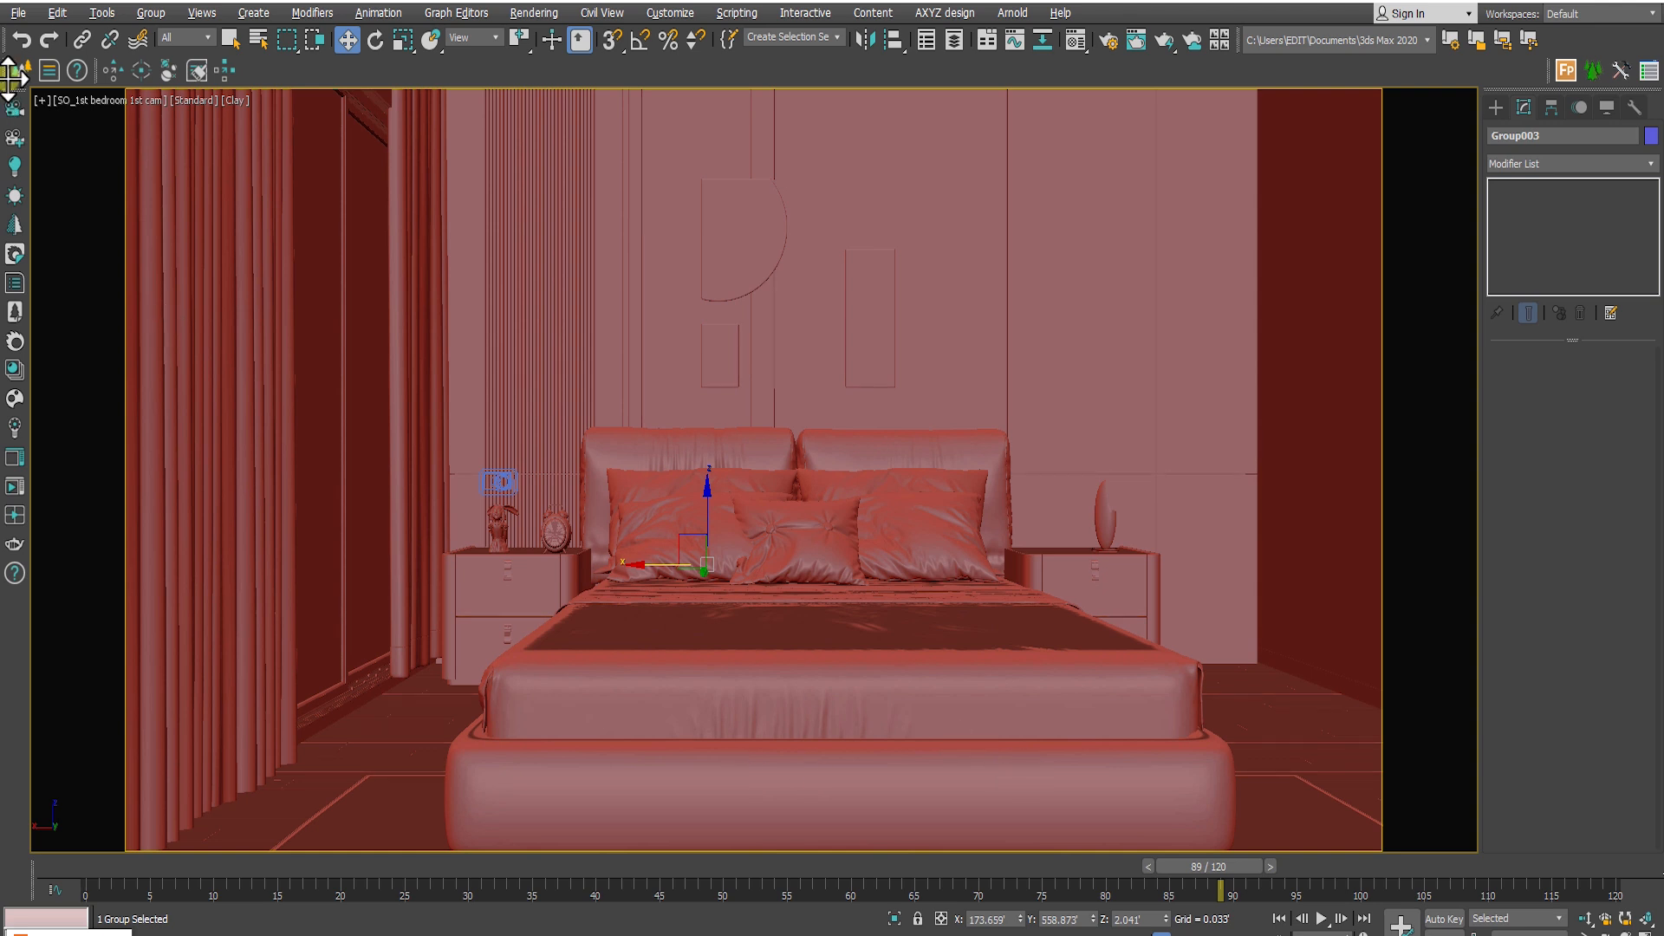
# Replace the camera view with a maximized Perspective view of the whole apartment and clear the selection
pyautogui.click(22, 33)
pyautogui.hotkey('alt', 'w')
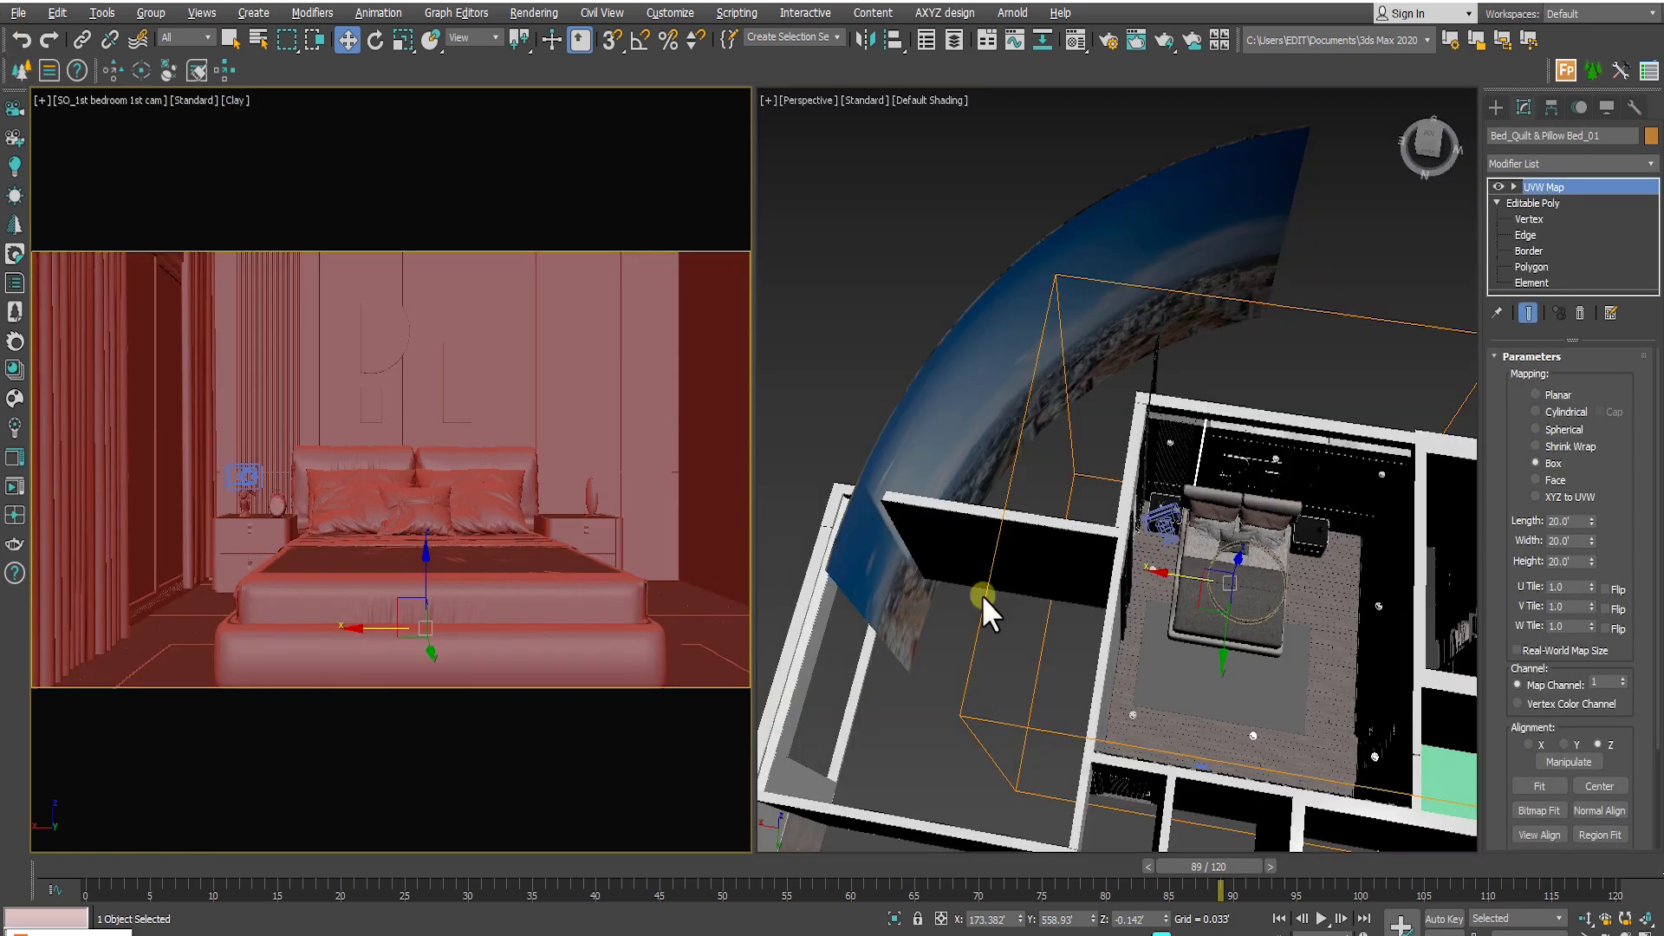
pyautogui.middleClick(983, 598)
pyautogui.hotkey('alt', 'w')
pyautogui.moveTo(968, 550); pyautogui.dragTo(1127, 648, button='middle')
pyautogui.scroll(-4, 933, 550)
pyautogui.moveTo(921, 468); pyautogui.dragTo(706, 493, button='middle')
pyautogui.click(972, 600)
pyautogui.scroll(-5, 779, 482)
# Create a standard plane about 60' long and 55' wide beside the apartment and isolate it
pyautogui.click(1497, 108)
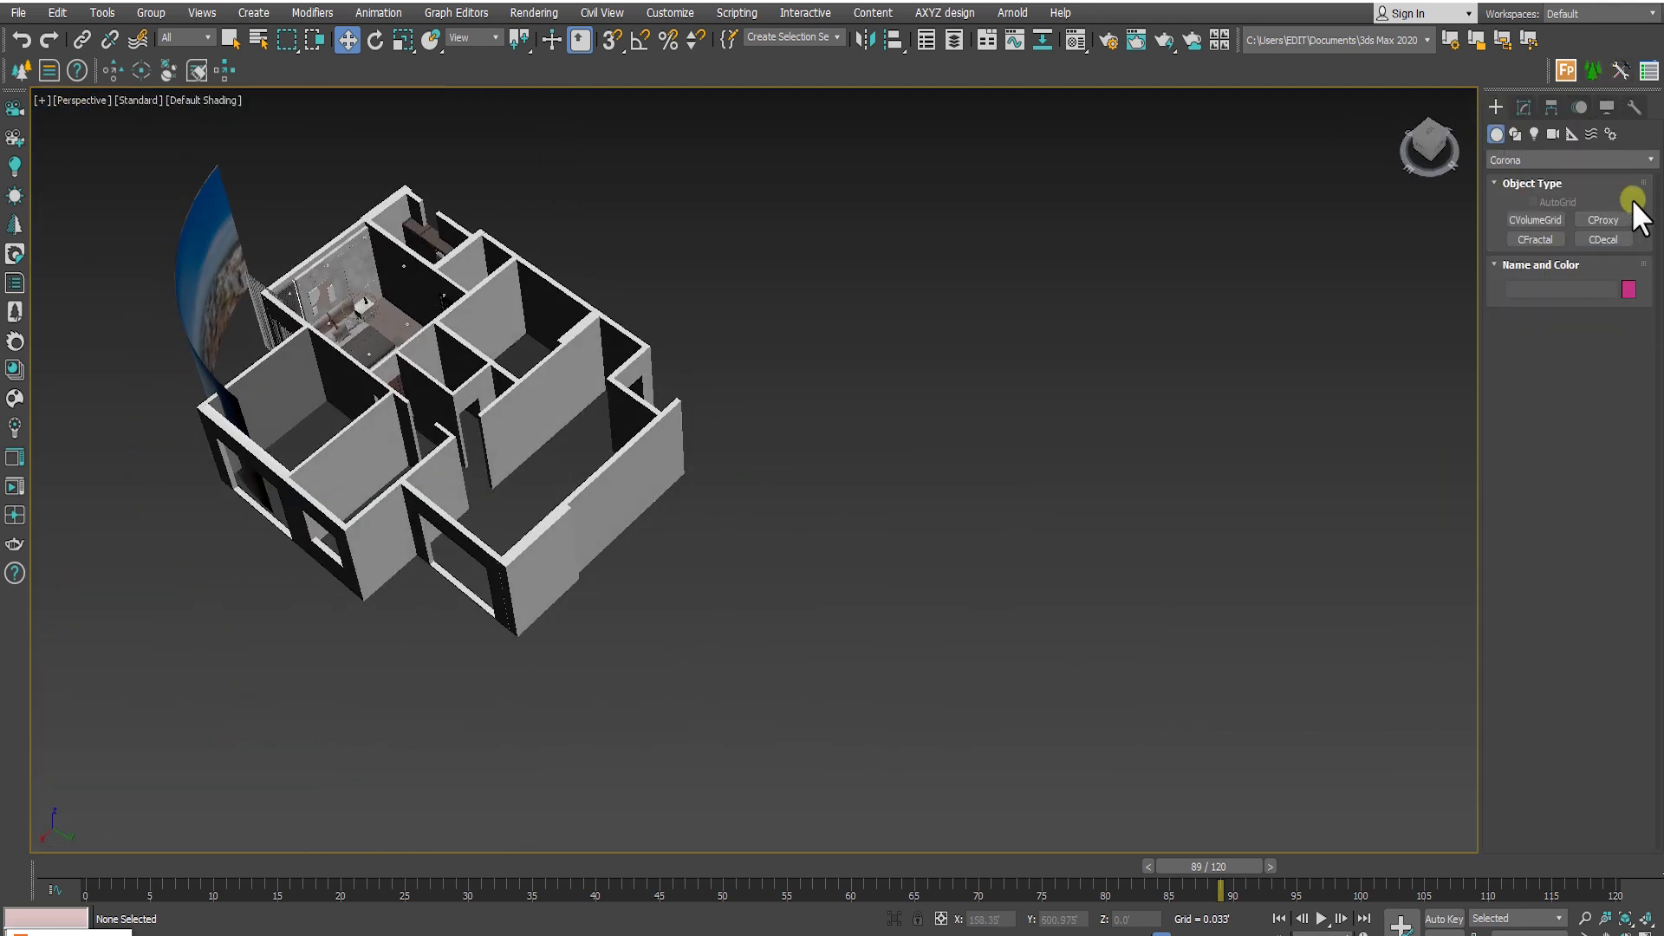
pyautogui.click(1540, 160)
pyautogui.click(1532, 177)
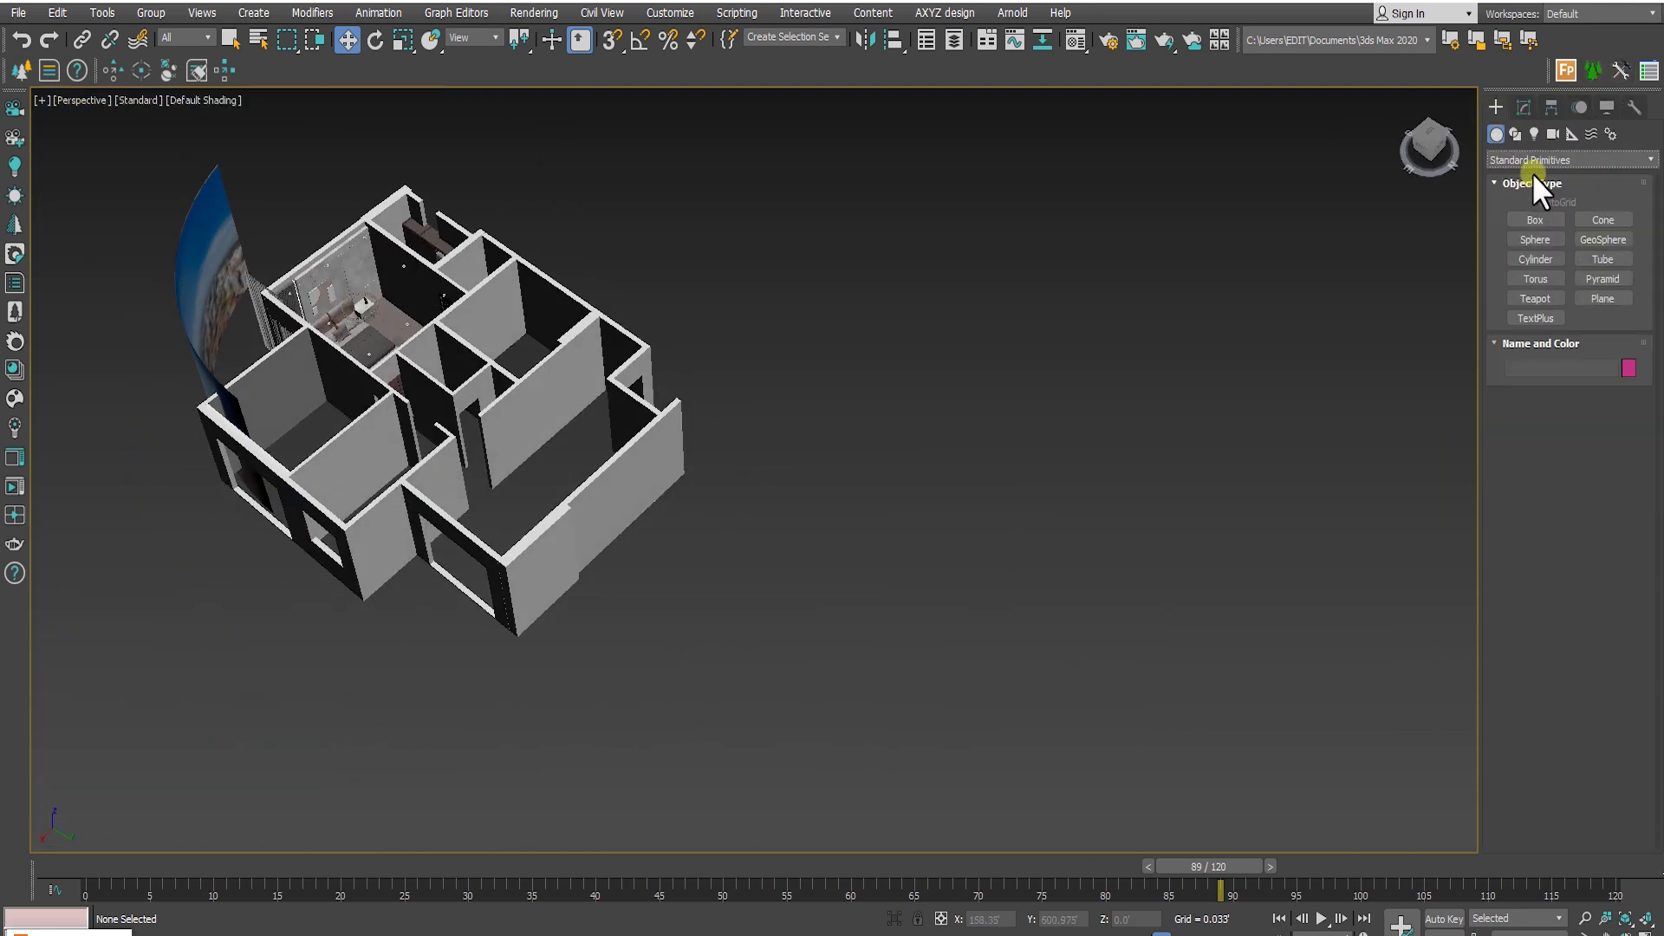
pyautogui.click(1602, 299)
pyautogui.moveTo(806, 223); pyautogui.dragTo(1065, 851)
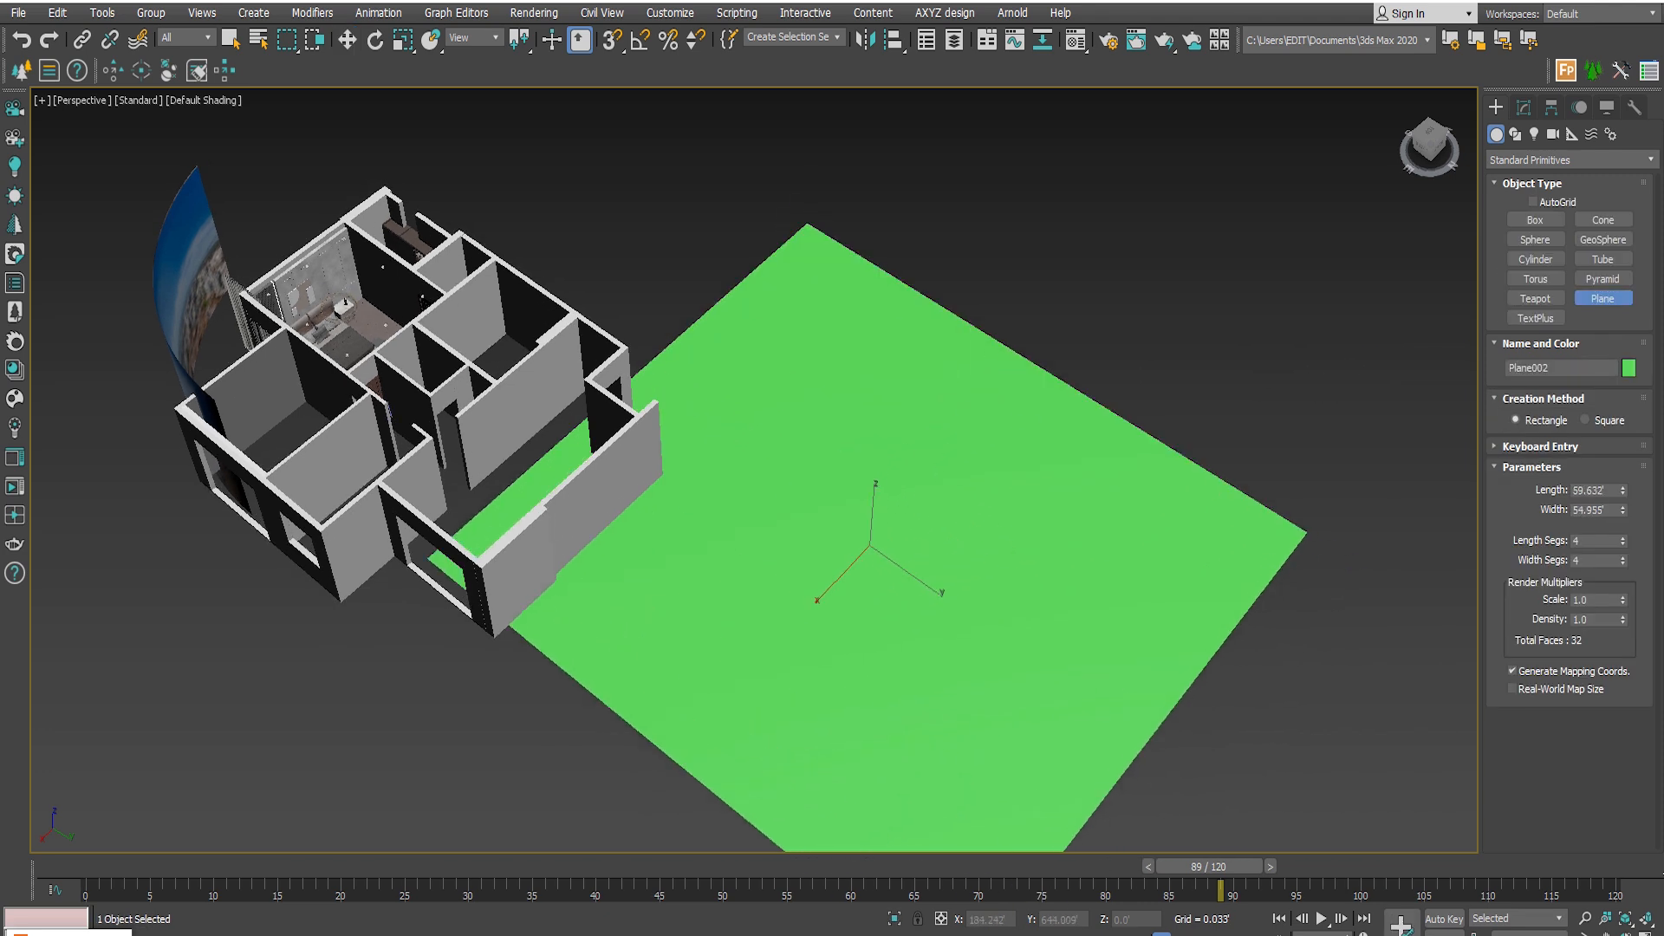
pyautogui.press('w')
pyautogui.hotkey('alt', 'q')
pyautogui.moveTo(1020, 575); pyautogui.dragTo(1019, 489, button='middle')
pyautogui.scroll(-2, 1062, 398)
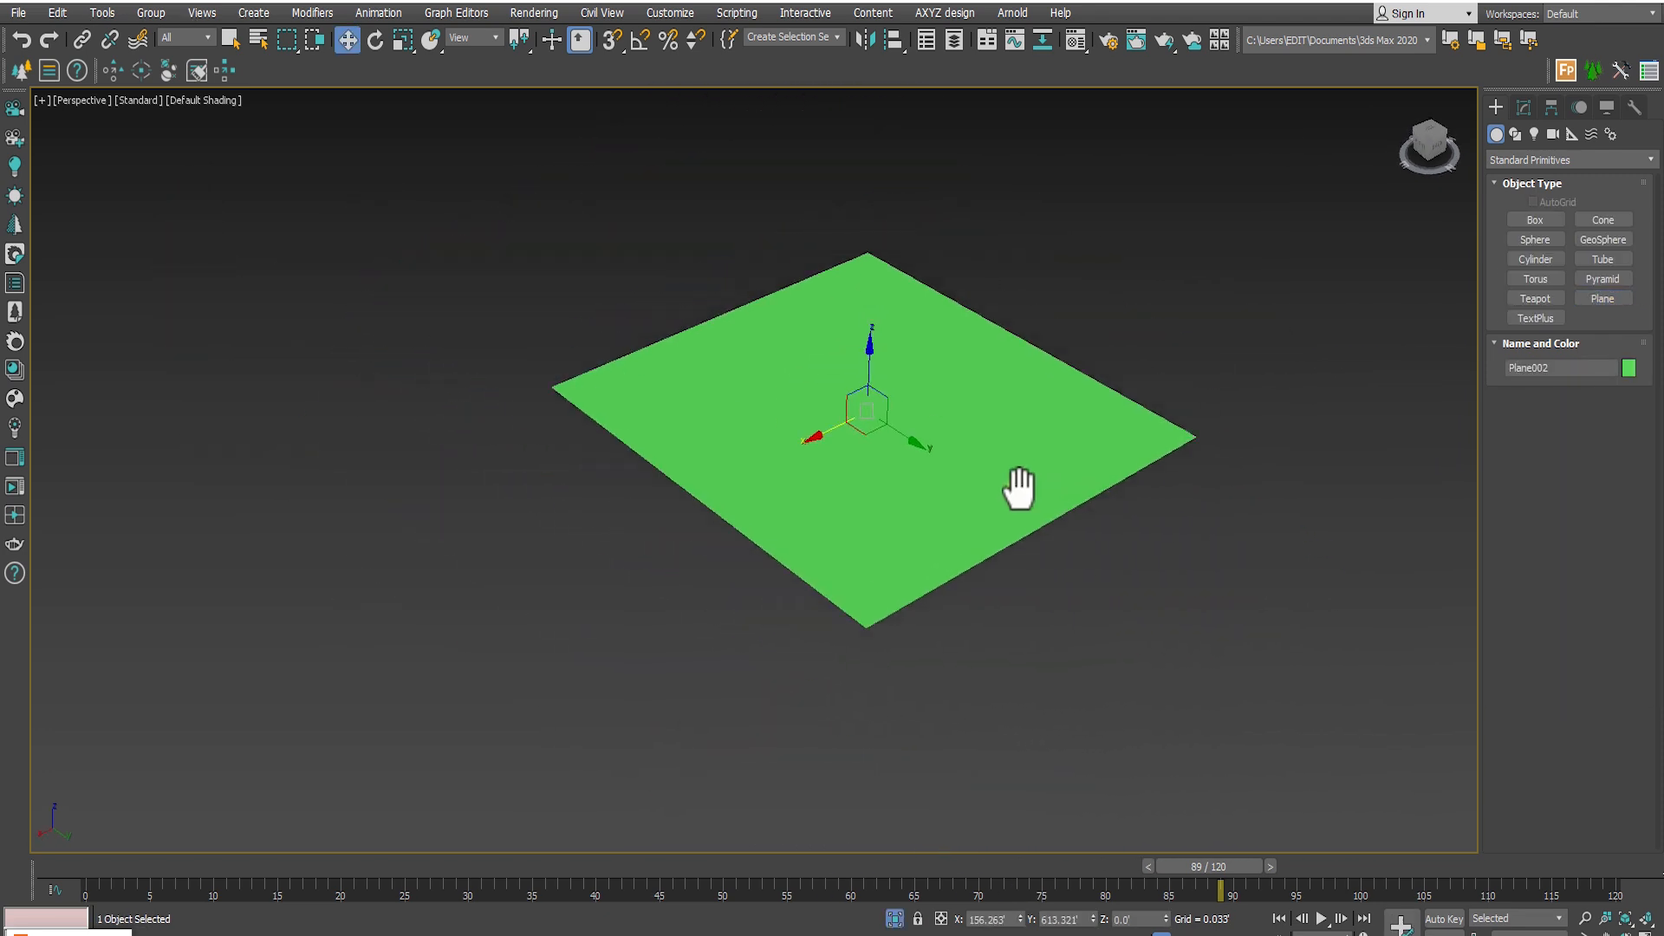
# Enlarge the plane to about 149.8' long and 124.7' wide
pyautogui.scroll(2, 1019, 489)
pyautogui.click(1523, 107)
pyautogui.moveTo(1622, 379); pyautogui.dragTo(1612, 286)
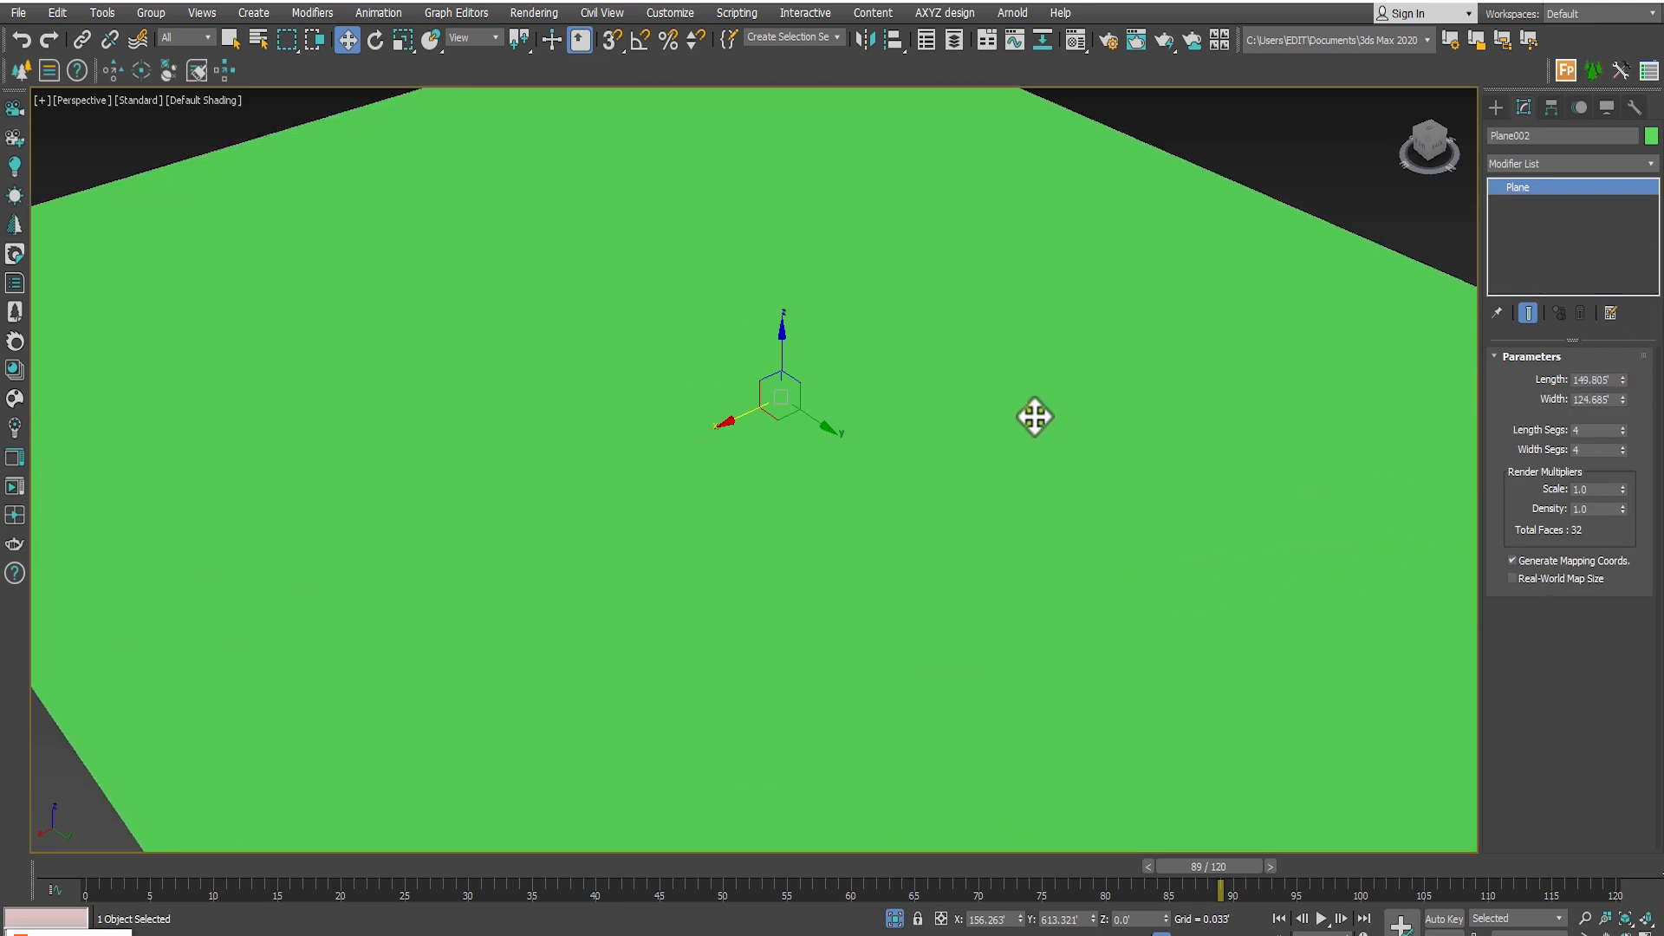
pyautogui.scroll(-3, 1036, 416)
# Create a small teapot near the plane's edge and move it just off the plane
pyautogui.click(1499, 113)
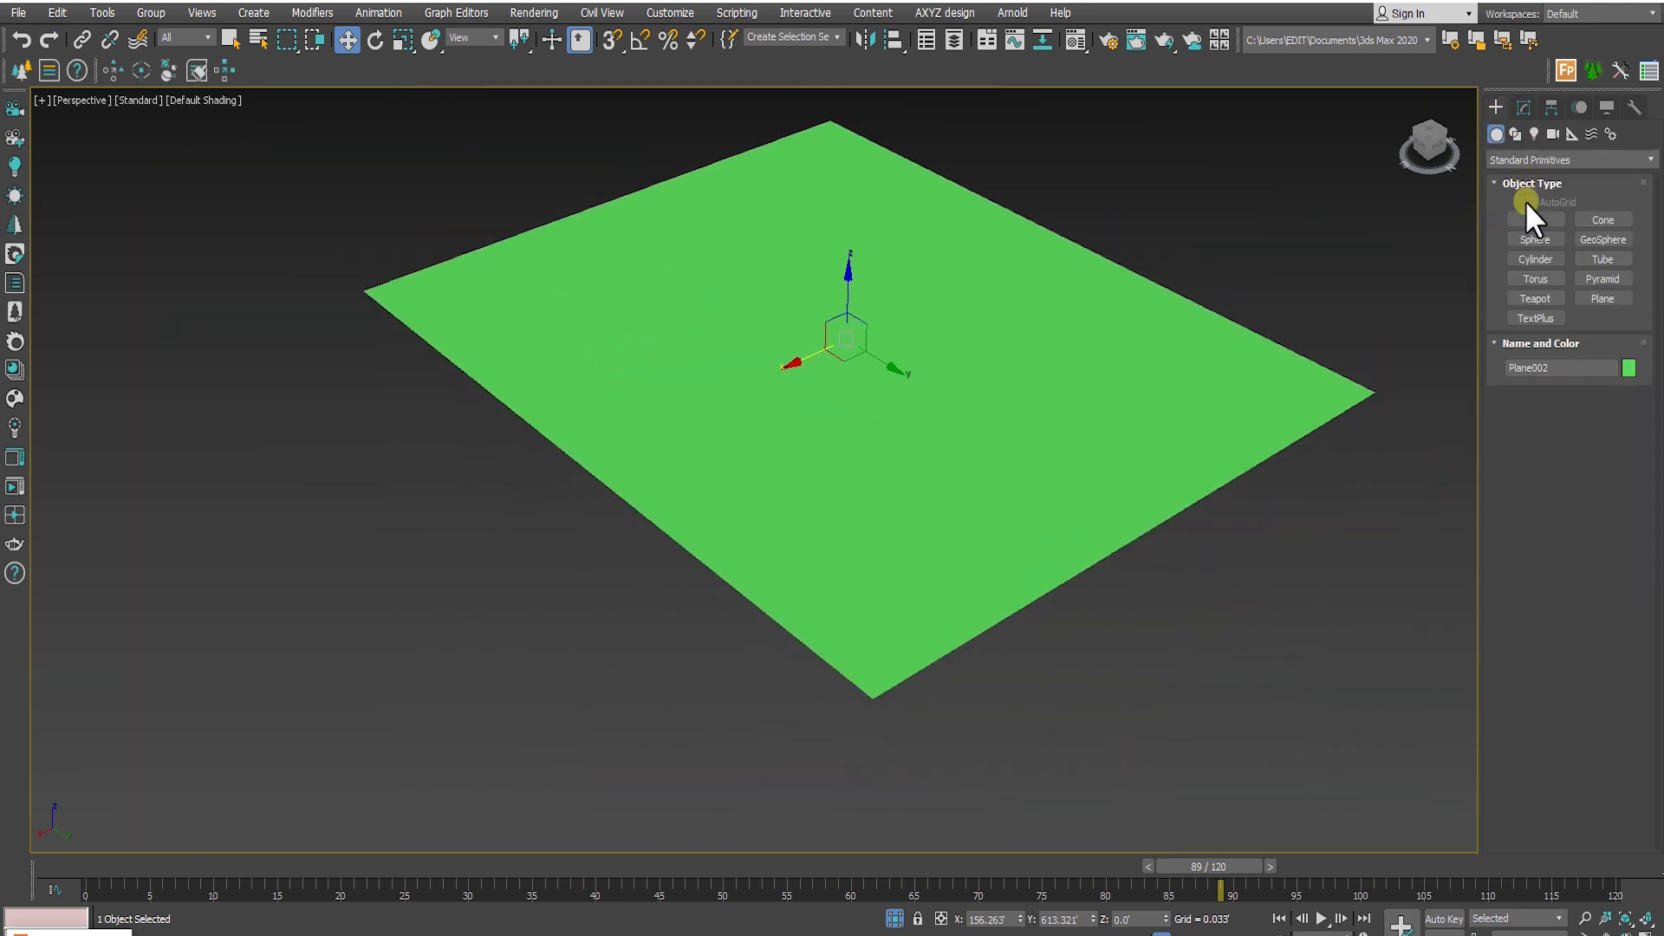
pyautogui.click(1534, 298)
pyautogui.moveTo(1211, 425); pyautogui.dragTo(1219, 435)
pyautogui.press('w')
pyautogui.moveTo(1216, 455); pyautogui.dragTo(1118, 513, button='middle')
pyautogui.moveTo(1291, 378); pyautogui.dragTo(1293, 339)
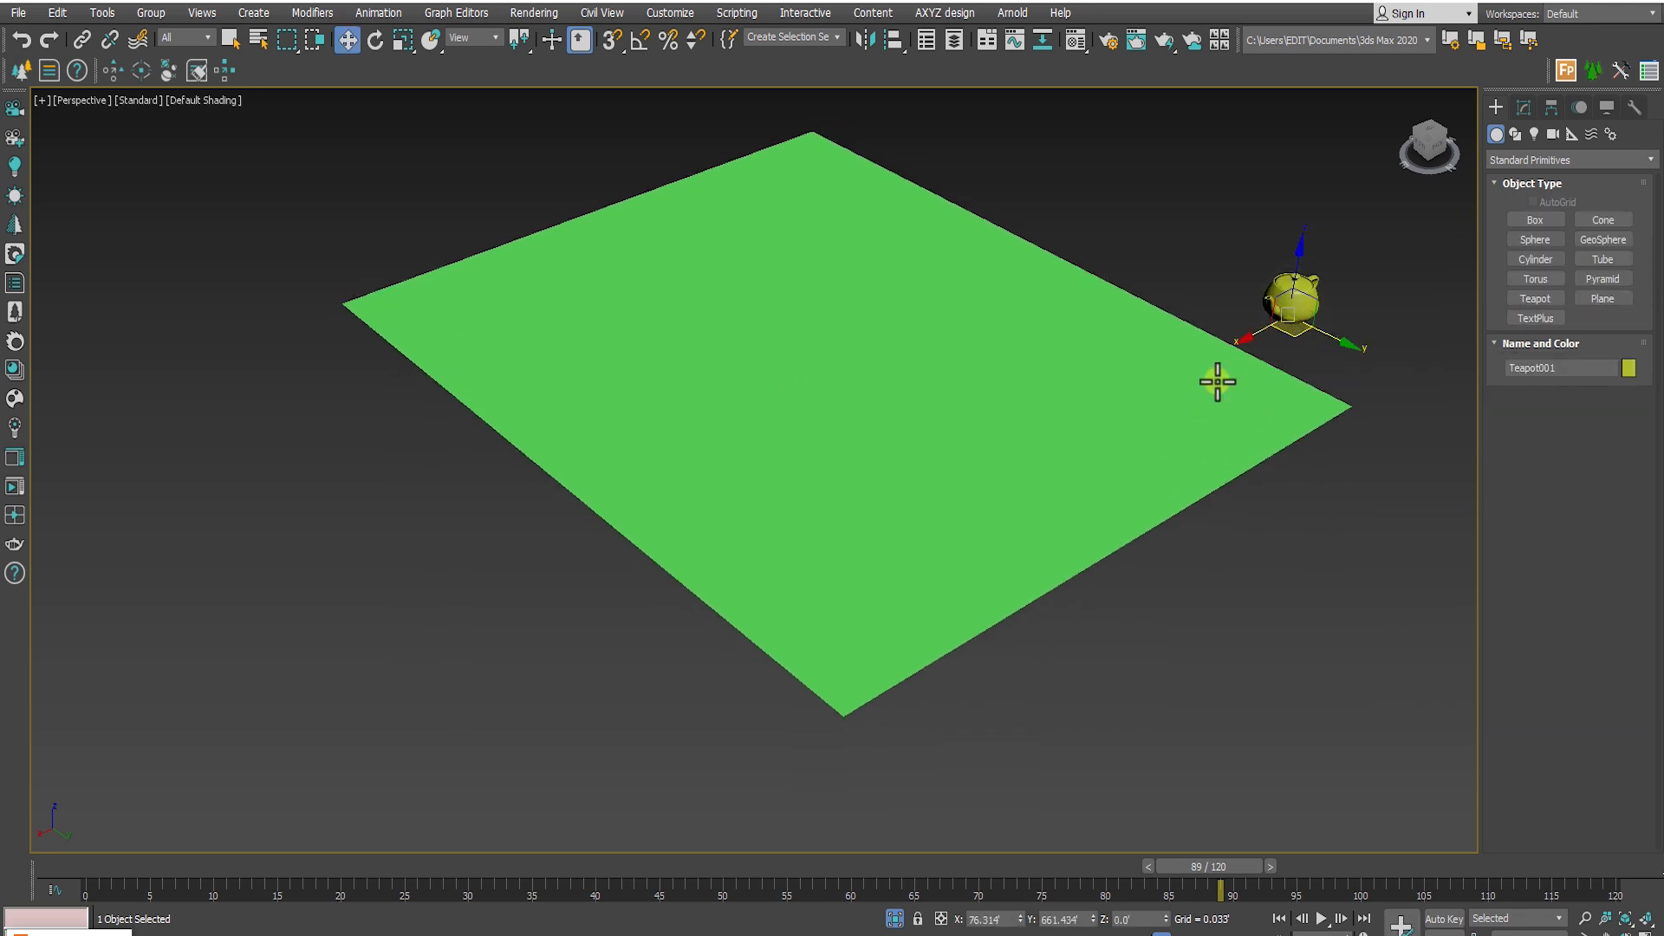
pyautogui.moveTo(1218, 382); pyautogui.dragTo(1116, 434, button='middle')
# Find Create Chaos Scatter by searching all actions for "sca" and place a Chaos Scatter object at the plane's corner near the teapot
pyautogui.click(1052, 300)
pyautogui.press('x')
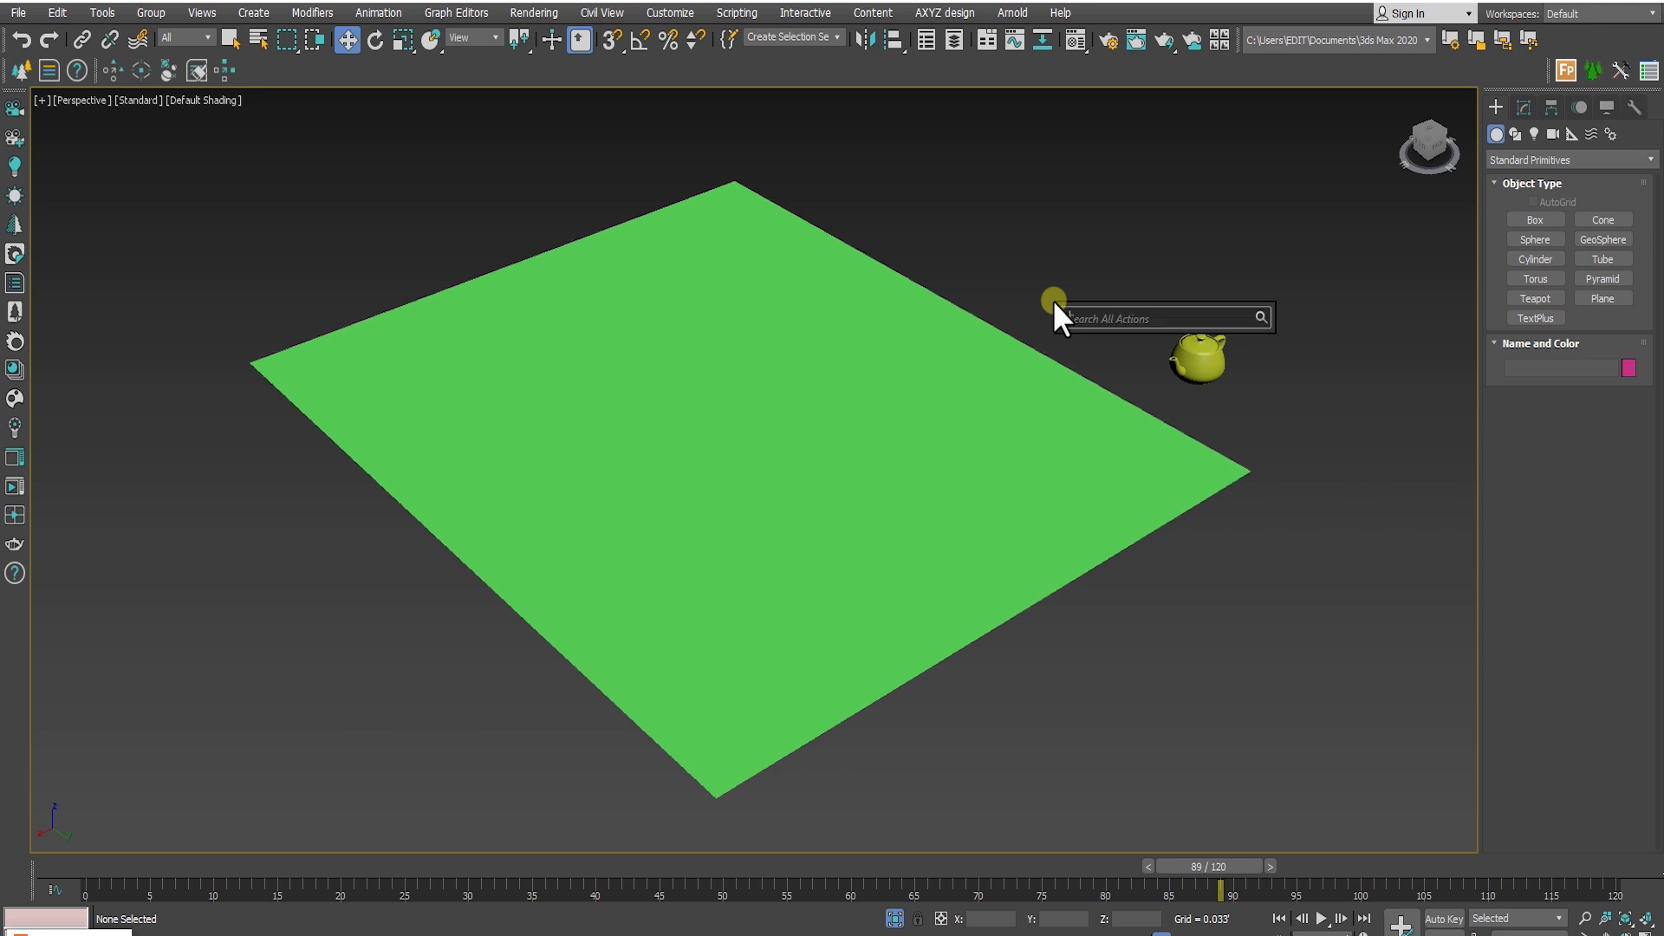
pyautogui.write('sca')
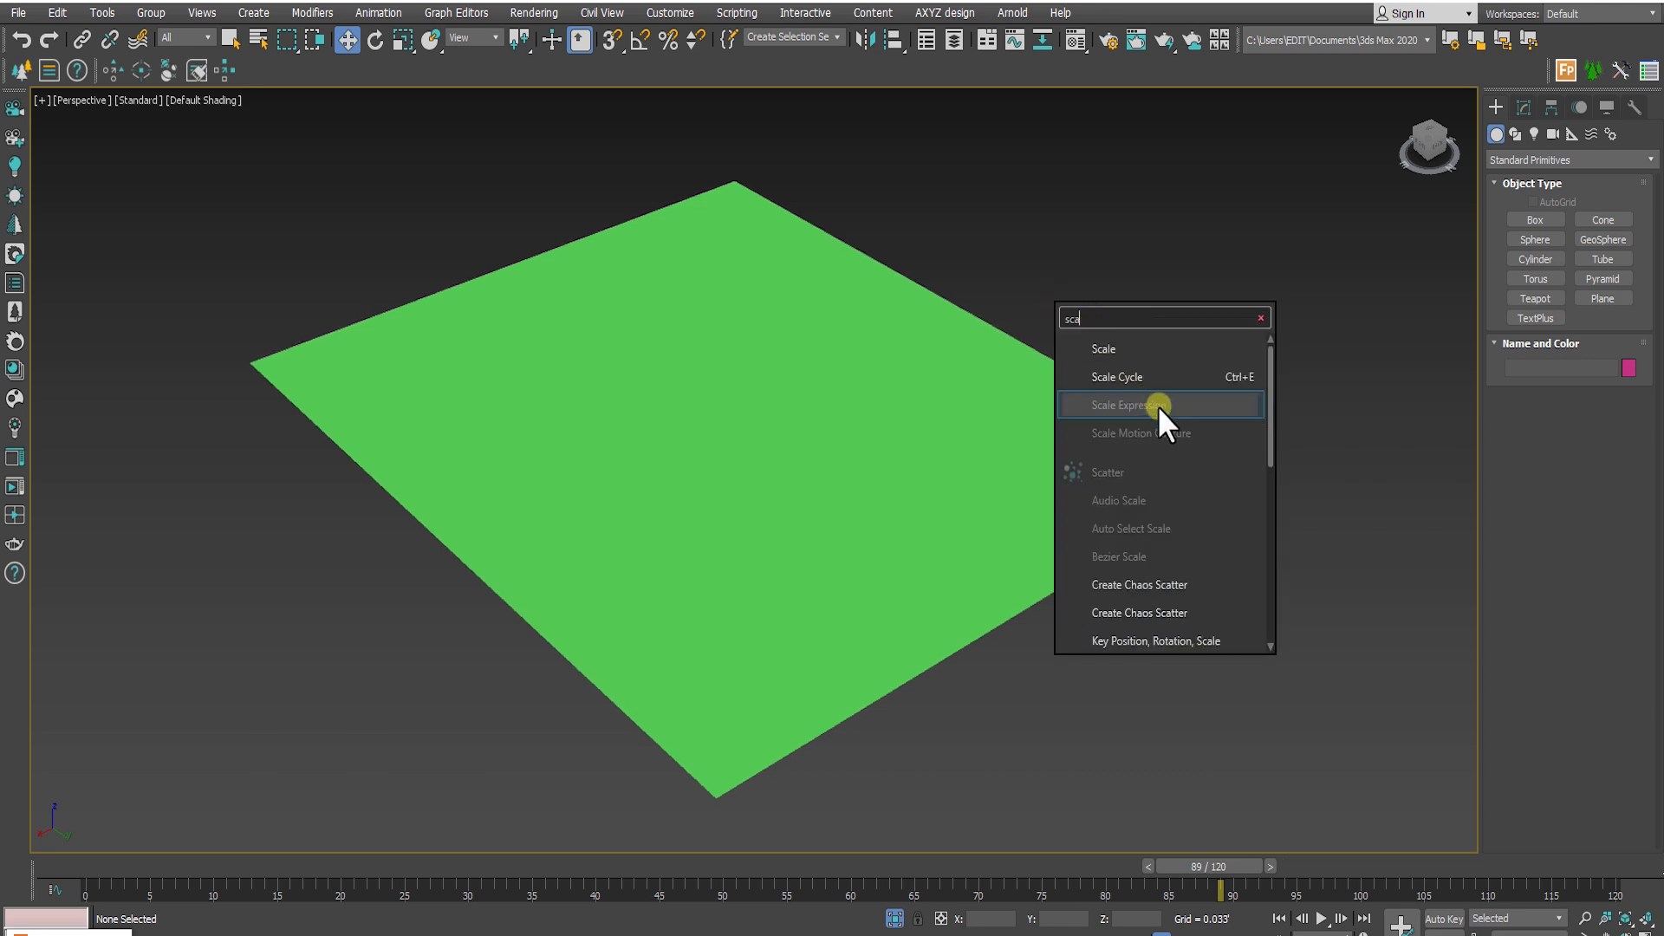
pyautogui.click(1180, 586)
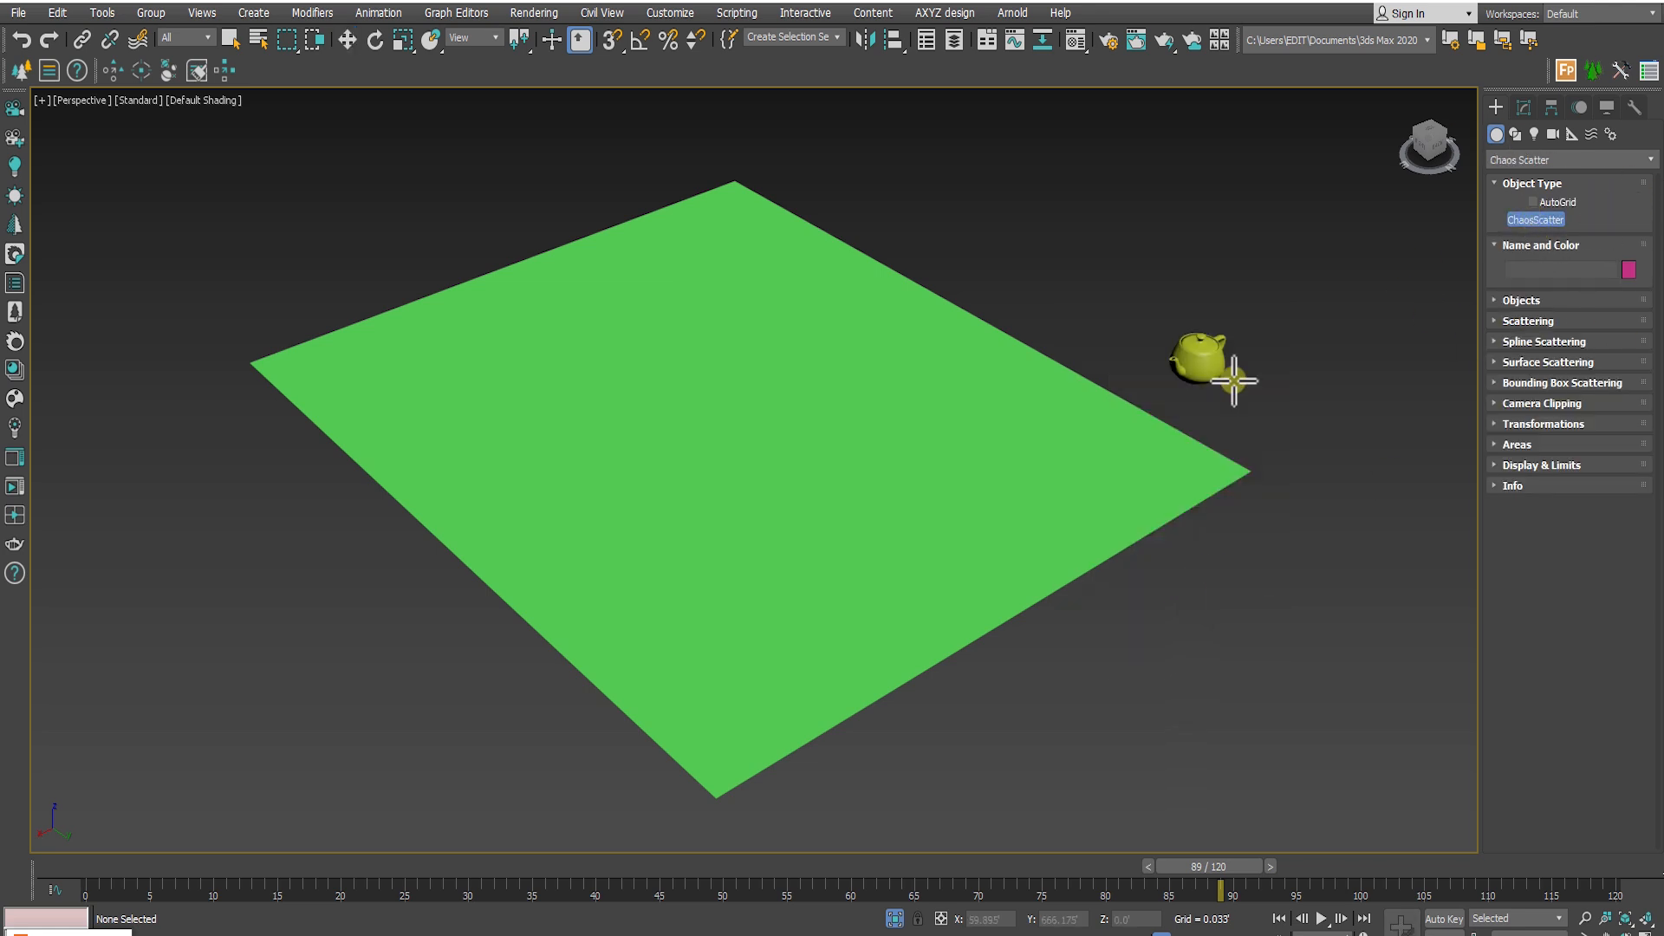
pyautogui.moveTo(1249, 484); pyautogui.dragTo(1317, 537)
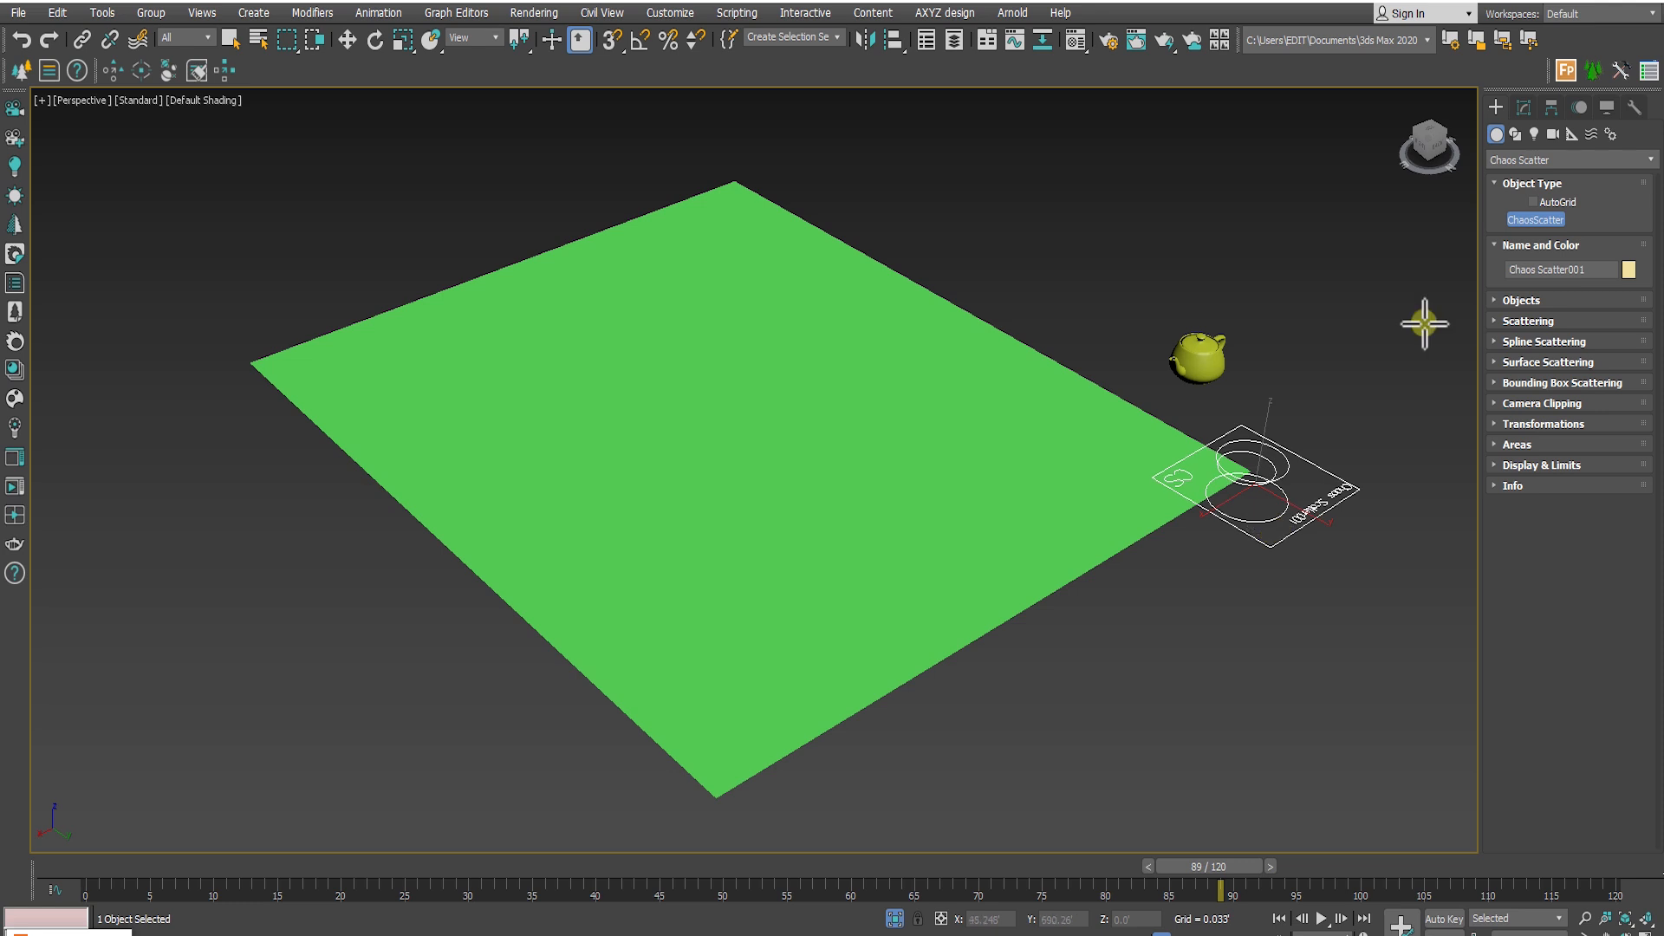
# Add the green plane as the scatter's distribution target and the teapot as its instanced model
pyautogui.click(1524, 107)
pyautogui.click(1522, 464)
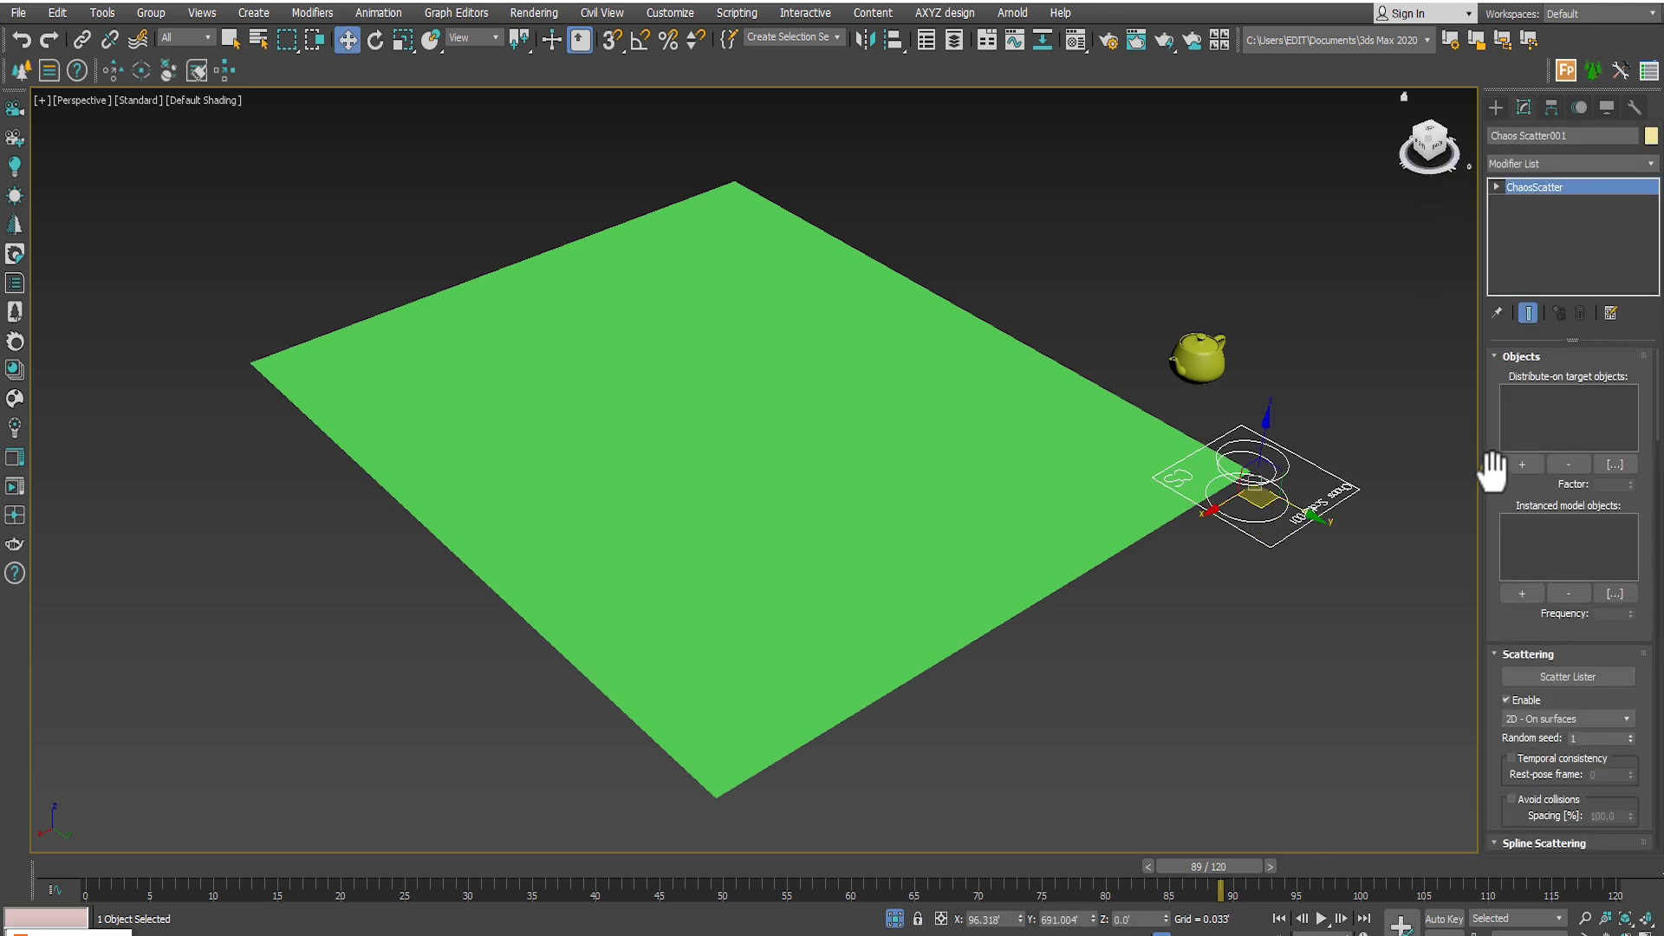
pyautogui.click(1051, 471)
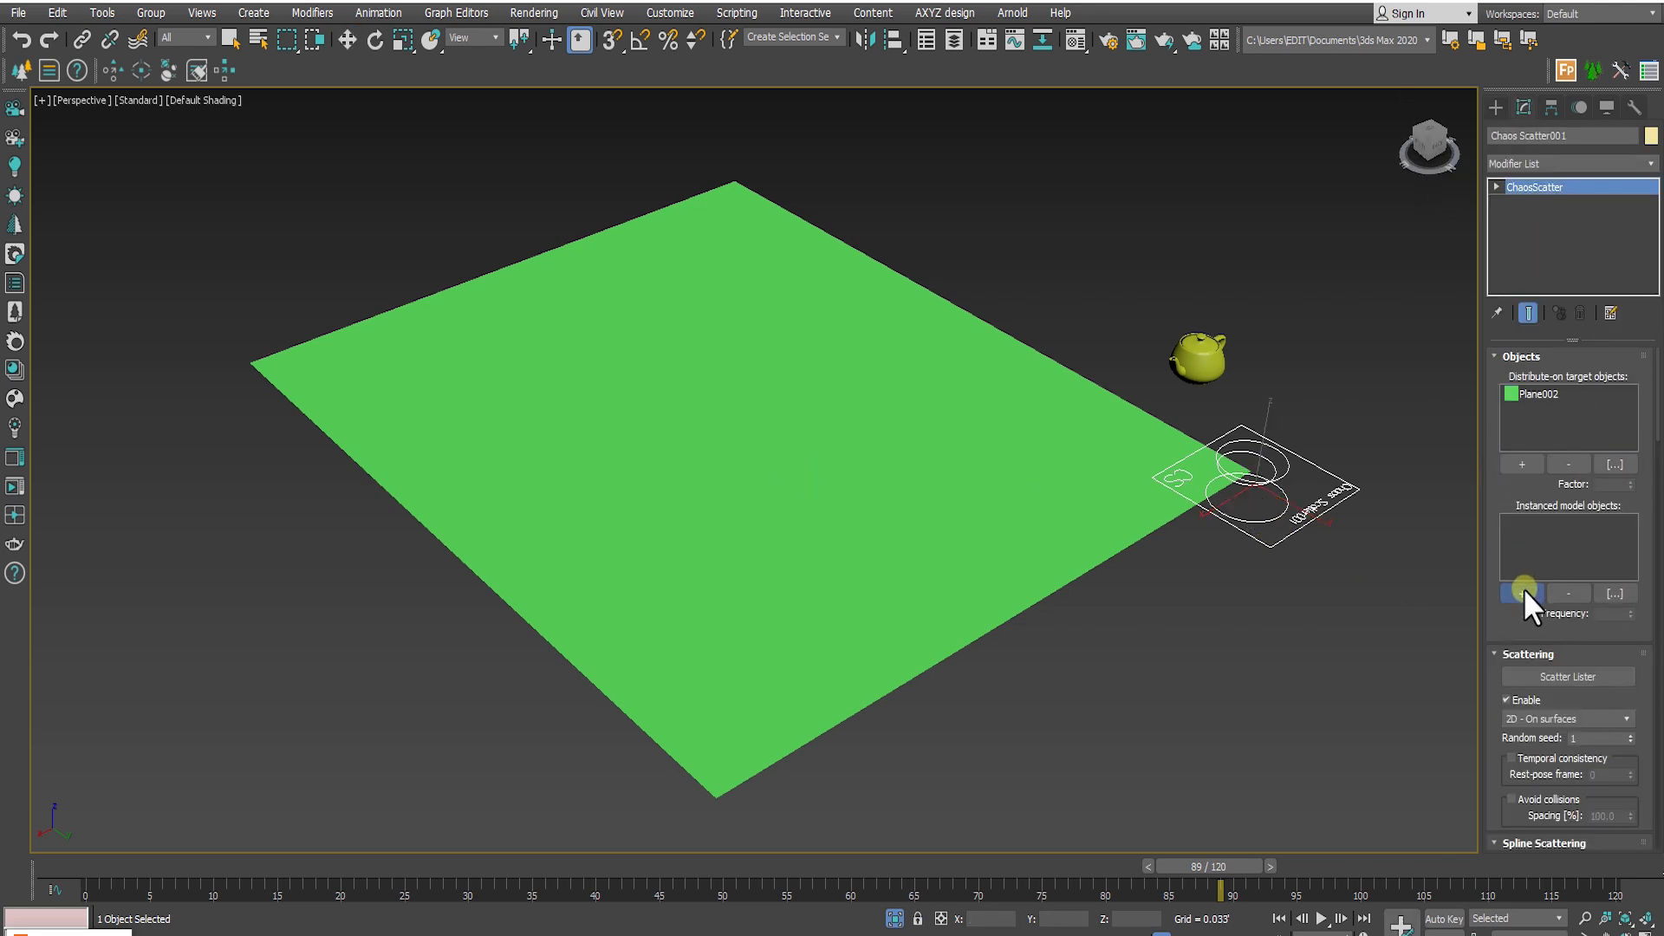
pyautogui.click(1205, 357)
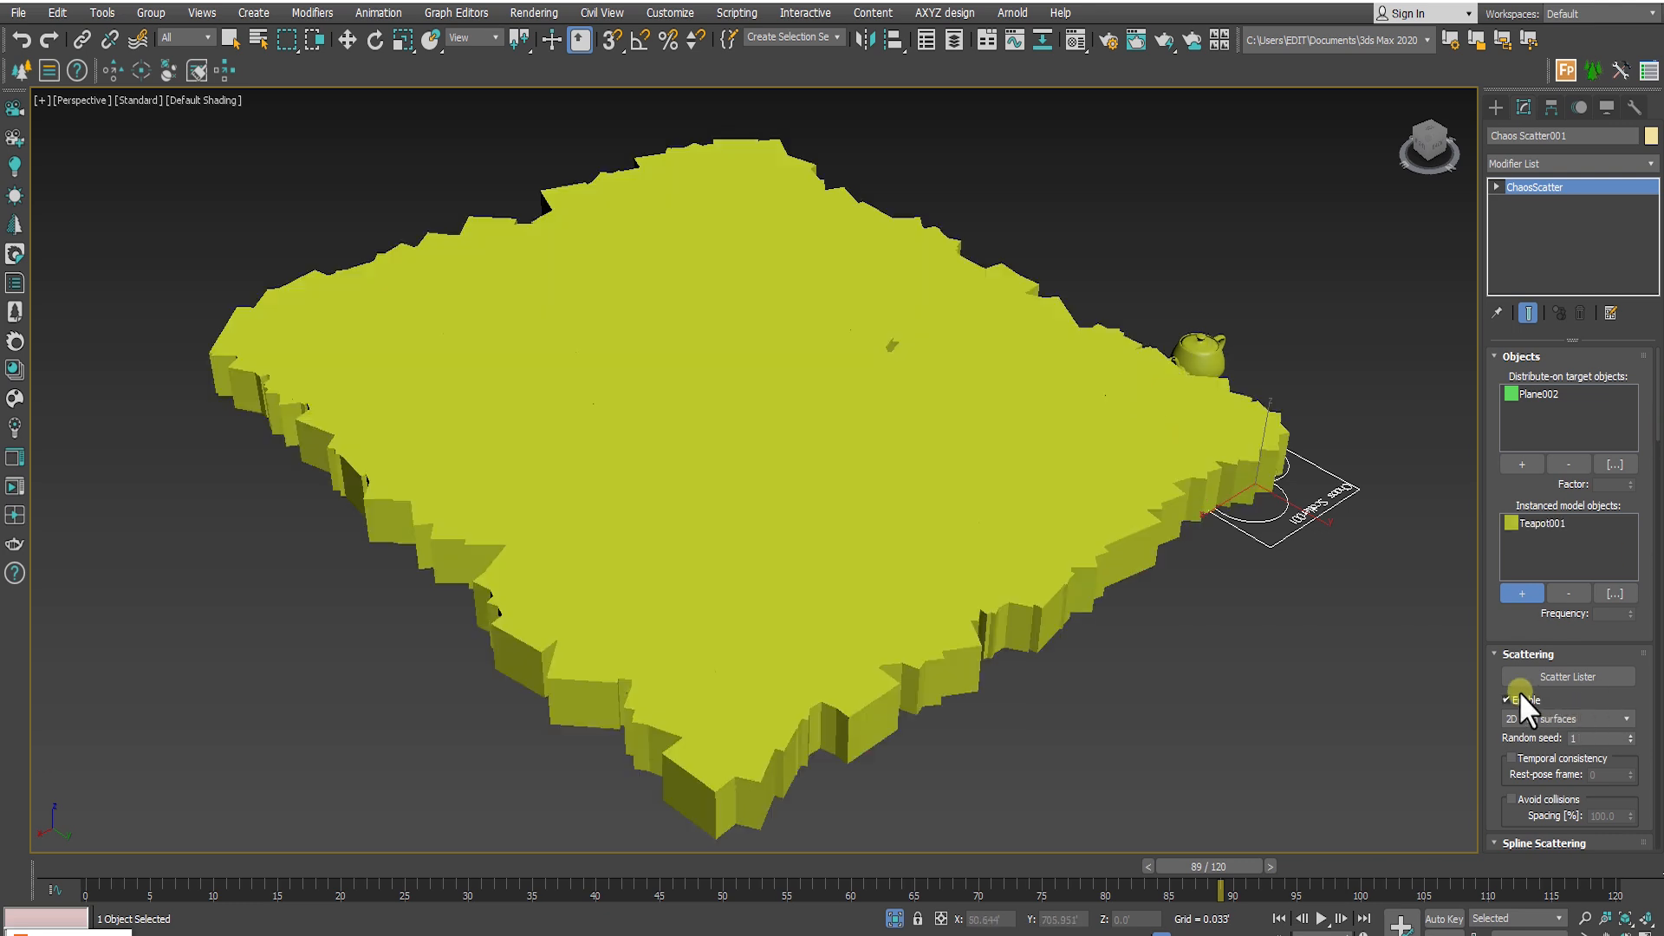
# Set the random distribution count of the surface scattering to 100 and finally to 50
pyautogui.moveTo(1492, 618); pyautogui.dragTo(1496, 447)
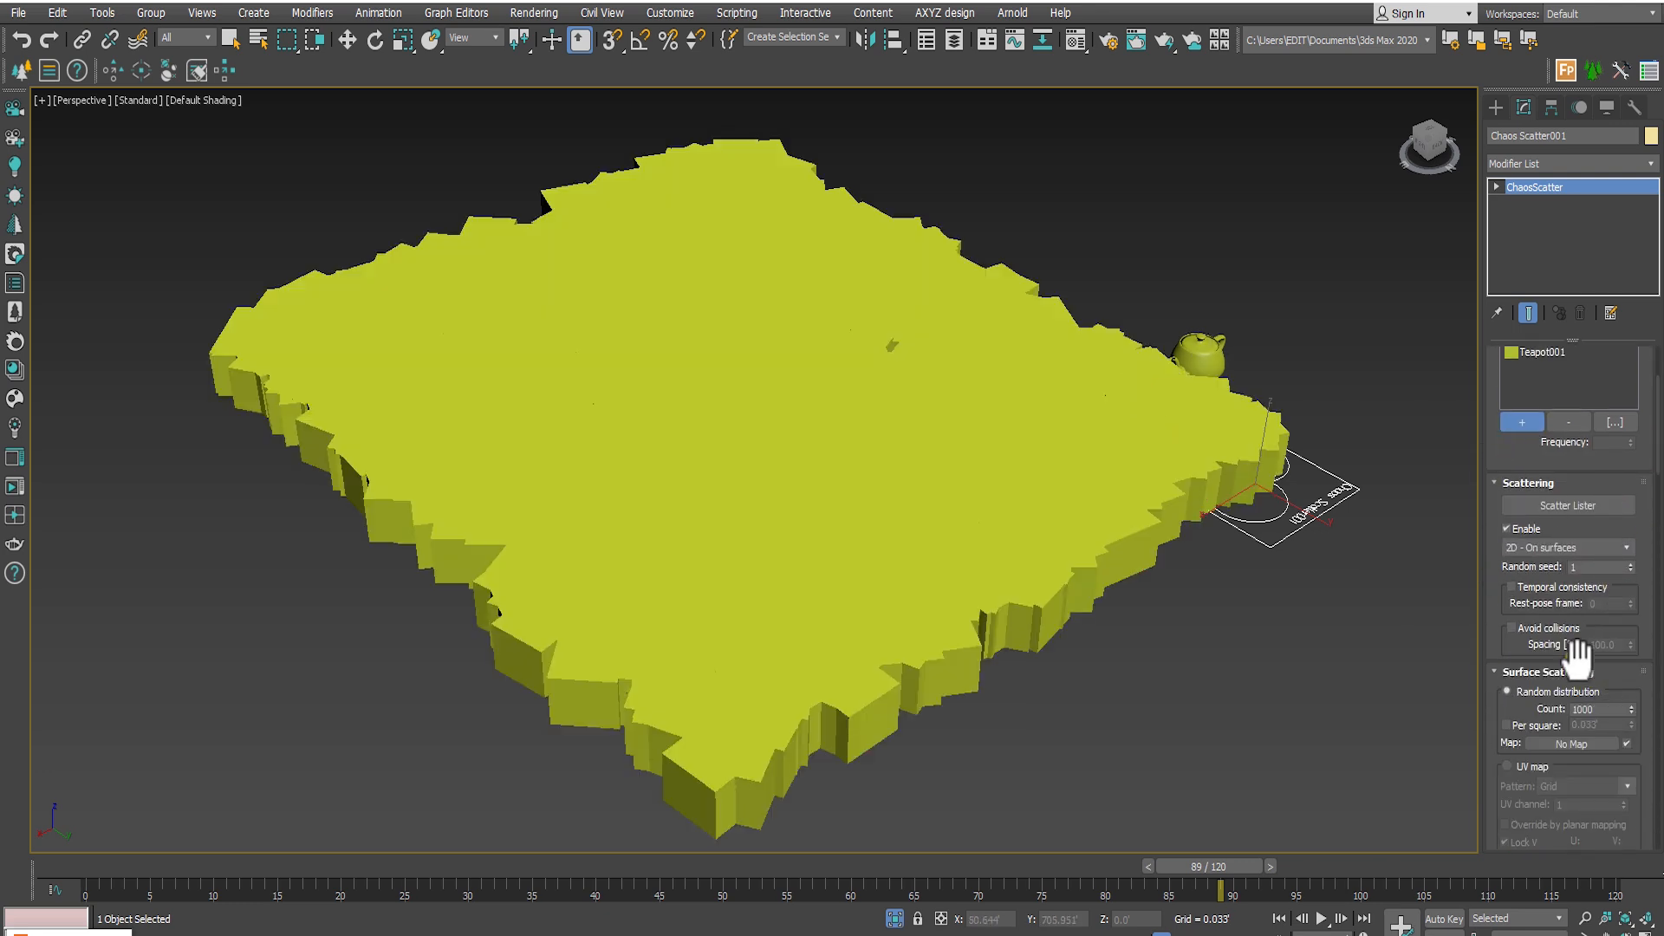
pyautogui.press('Return')
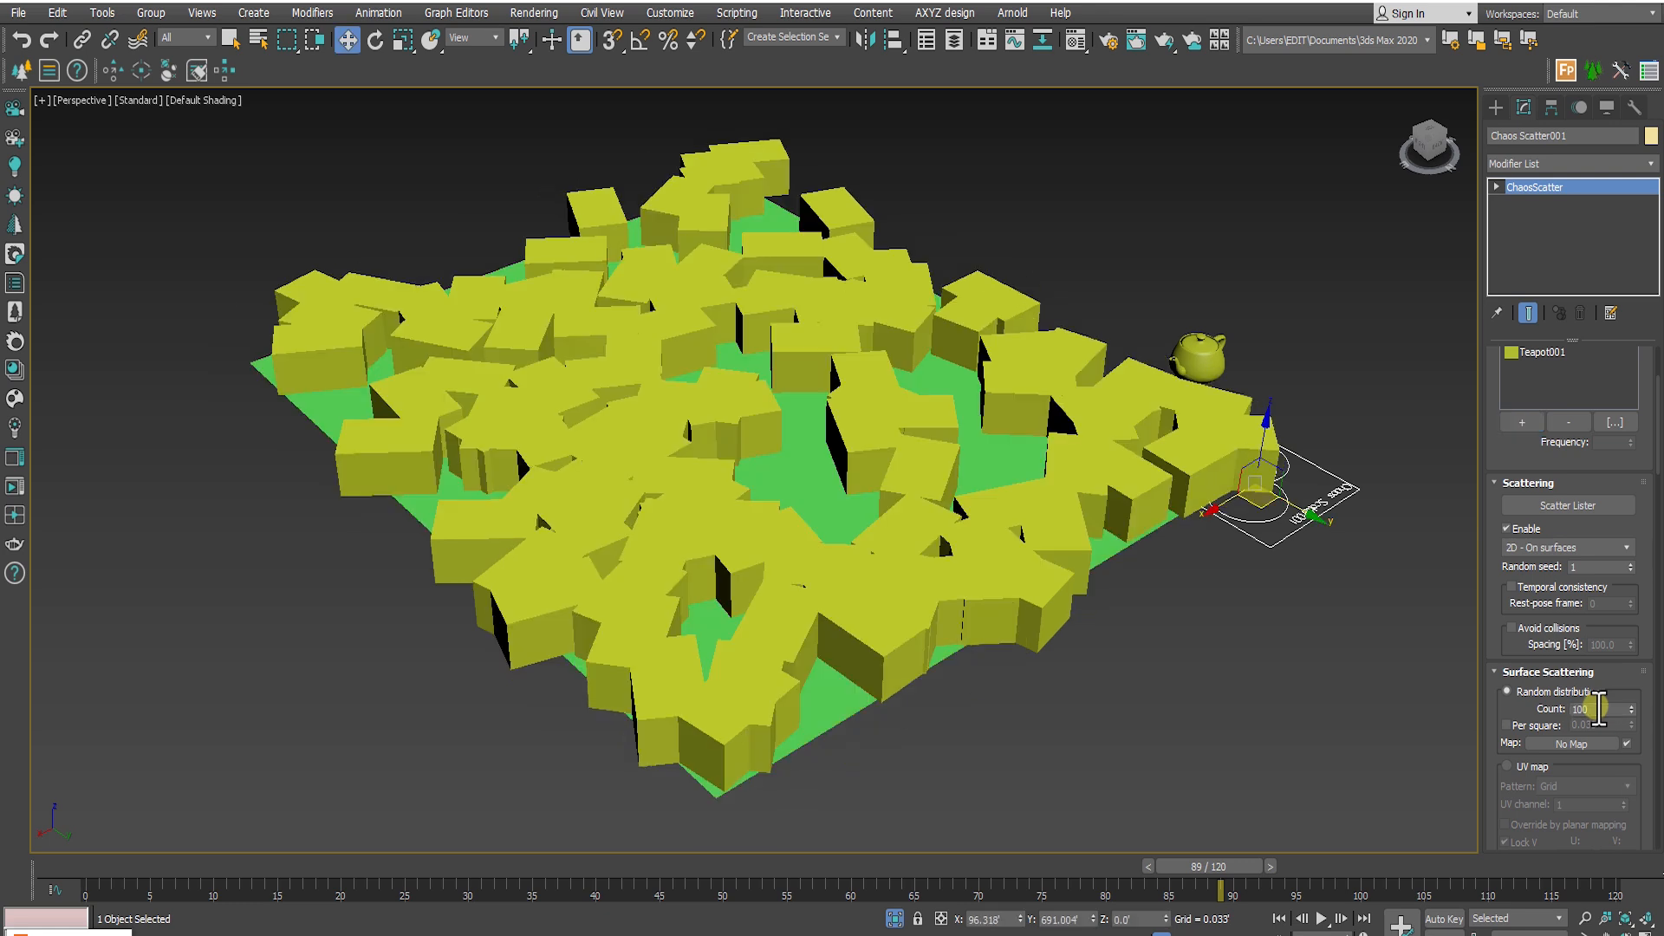
pyautogui.click(1603, 710)
pyautogui.write('50')
pyautogui.press('Return')
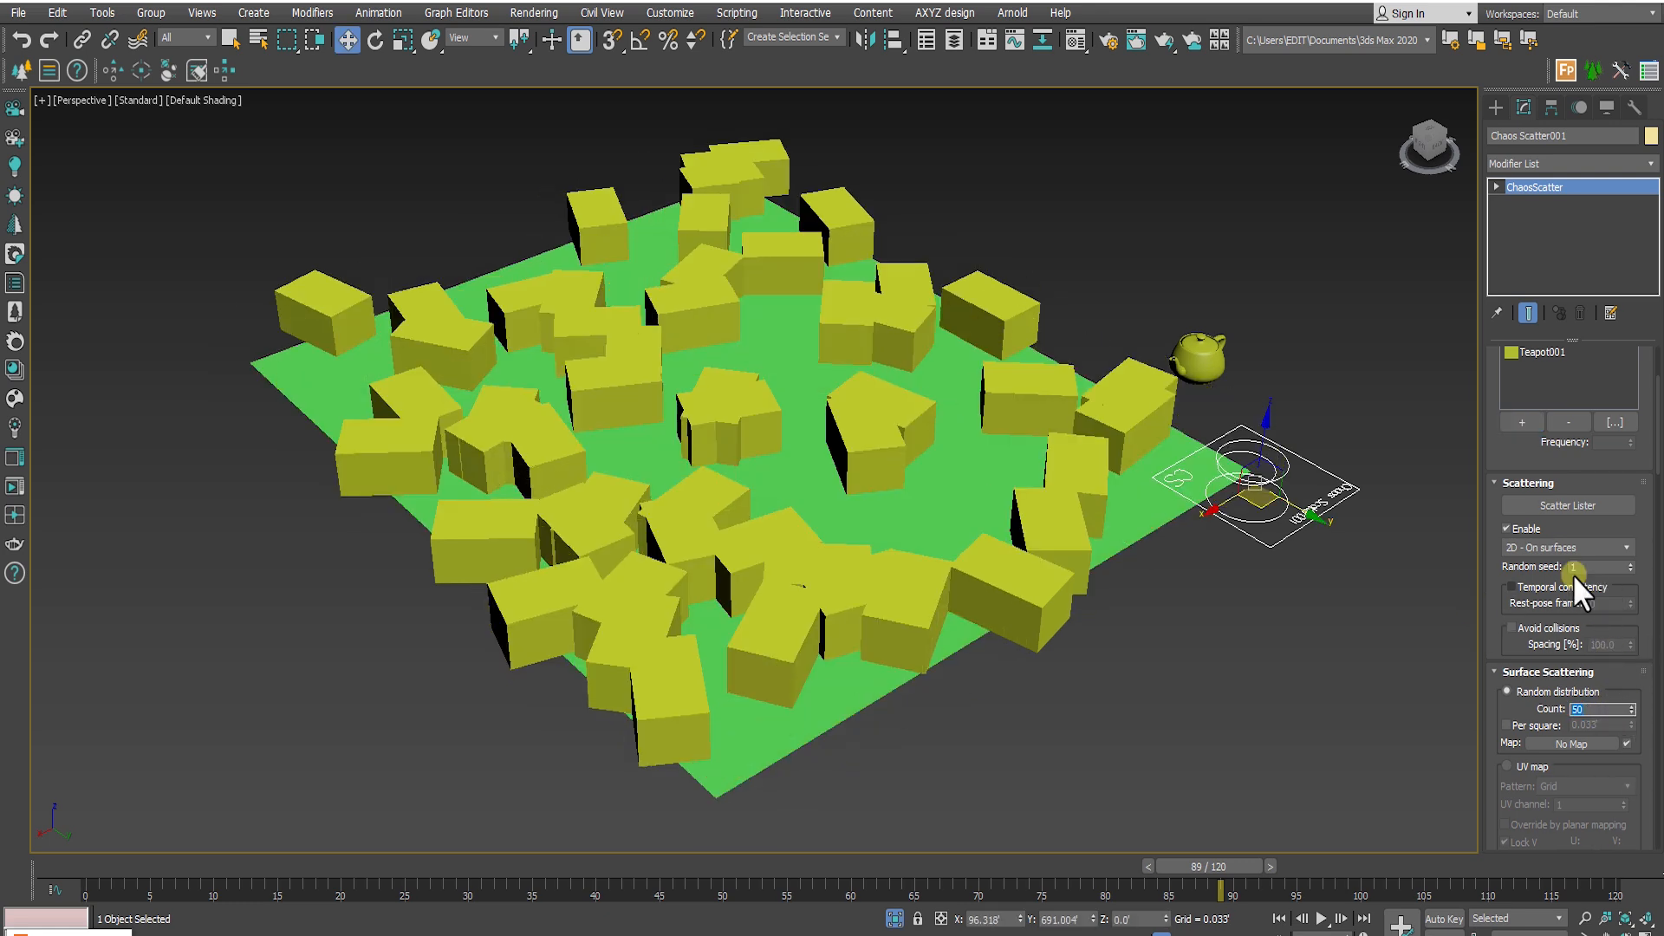
pyautogui.moveTo(1512, 445); pyautogui.dragTo(1497, 416)
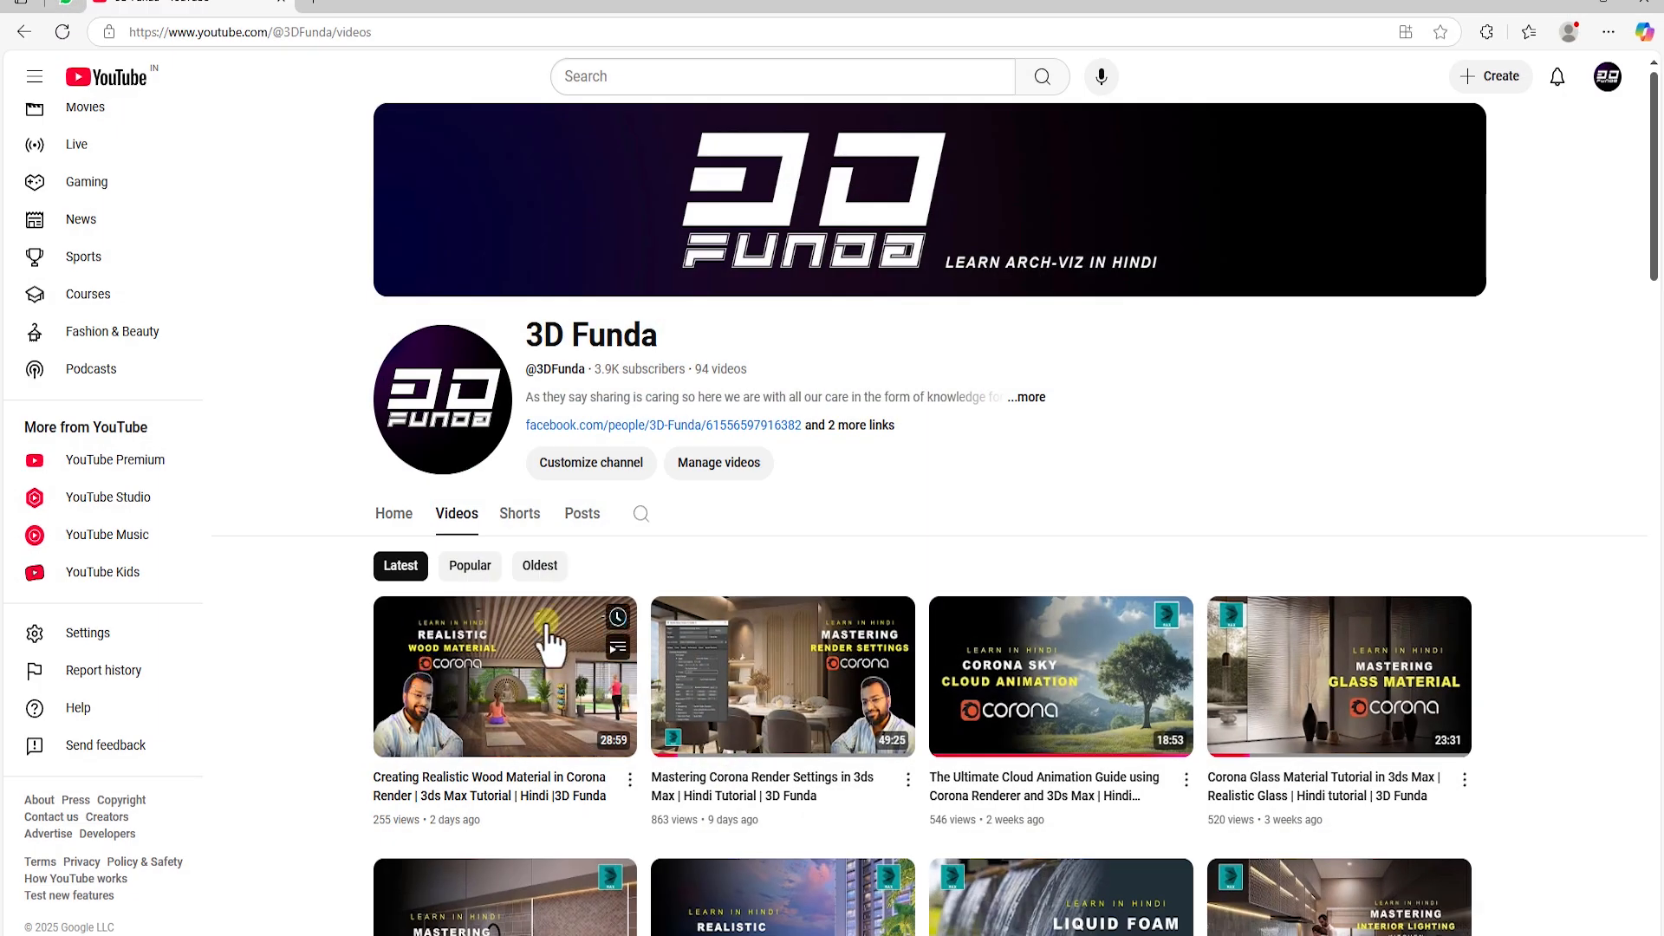
# Switch to the browser and look through the 3D Funda YouTube channel's videos for the Chaos Scatter tutorial
pyautogui.scroll(-6, 548, 637)
pyautogui.scroll(1, 555, 625)
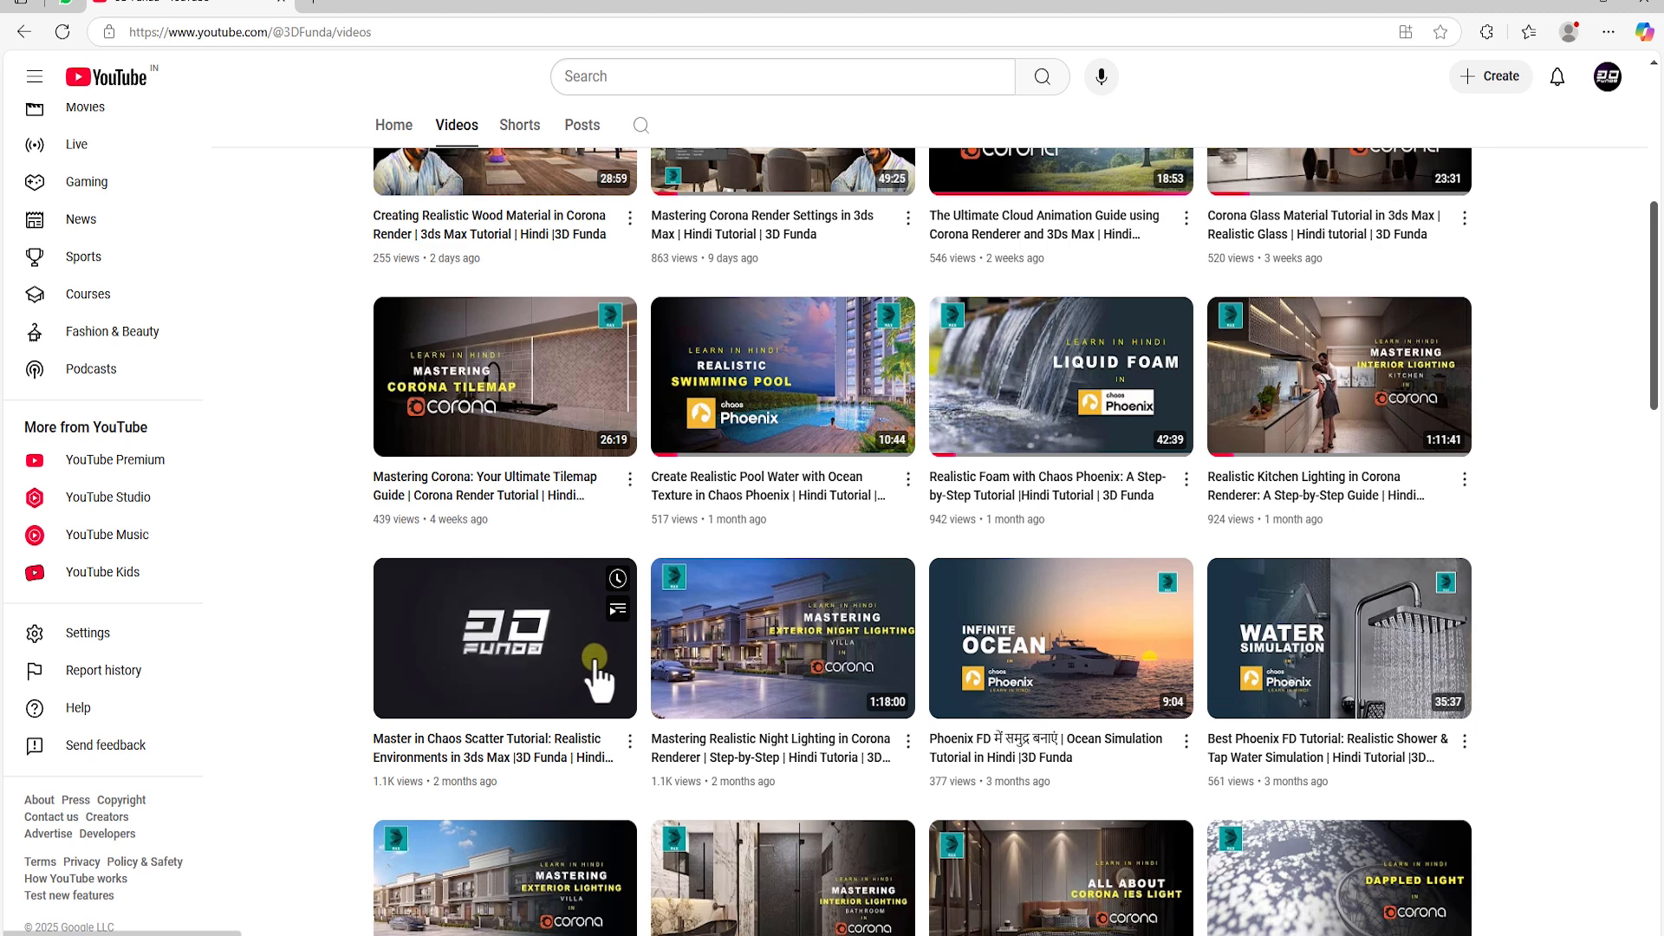
pyautogui.click(1572, 9)
# Turn on Edit Instances in the Chaos Scatter's instance editor
pyautogui.moveTo(1029, 486); pyautogui.dragTo(913, 460, button='middle')
pyautogui.moveTo(1499, 565); pyautogui.dragTo(1503, 351)
pyautogui.moveTo(1503, 604); pyautogui.dragTo(1519, 420)
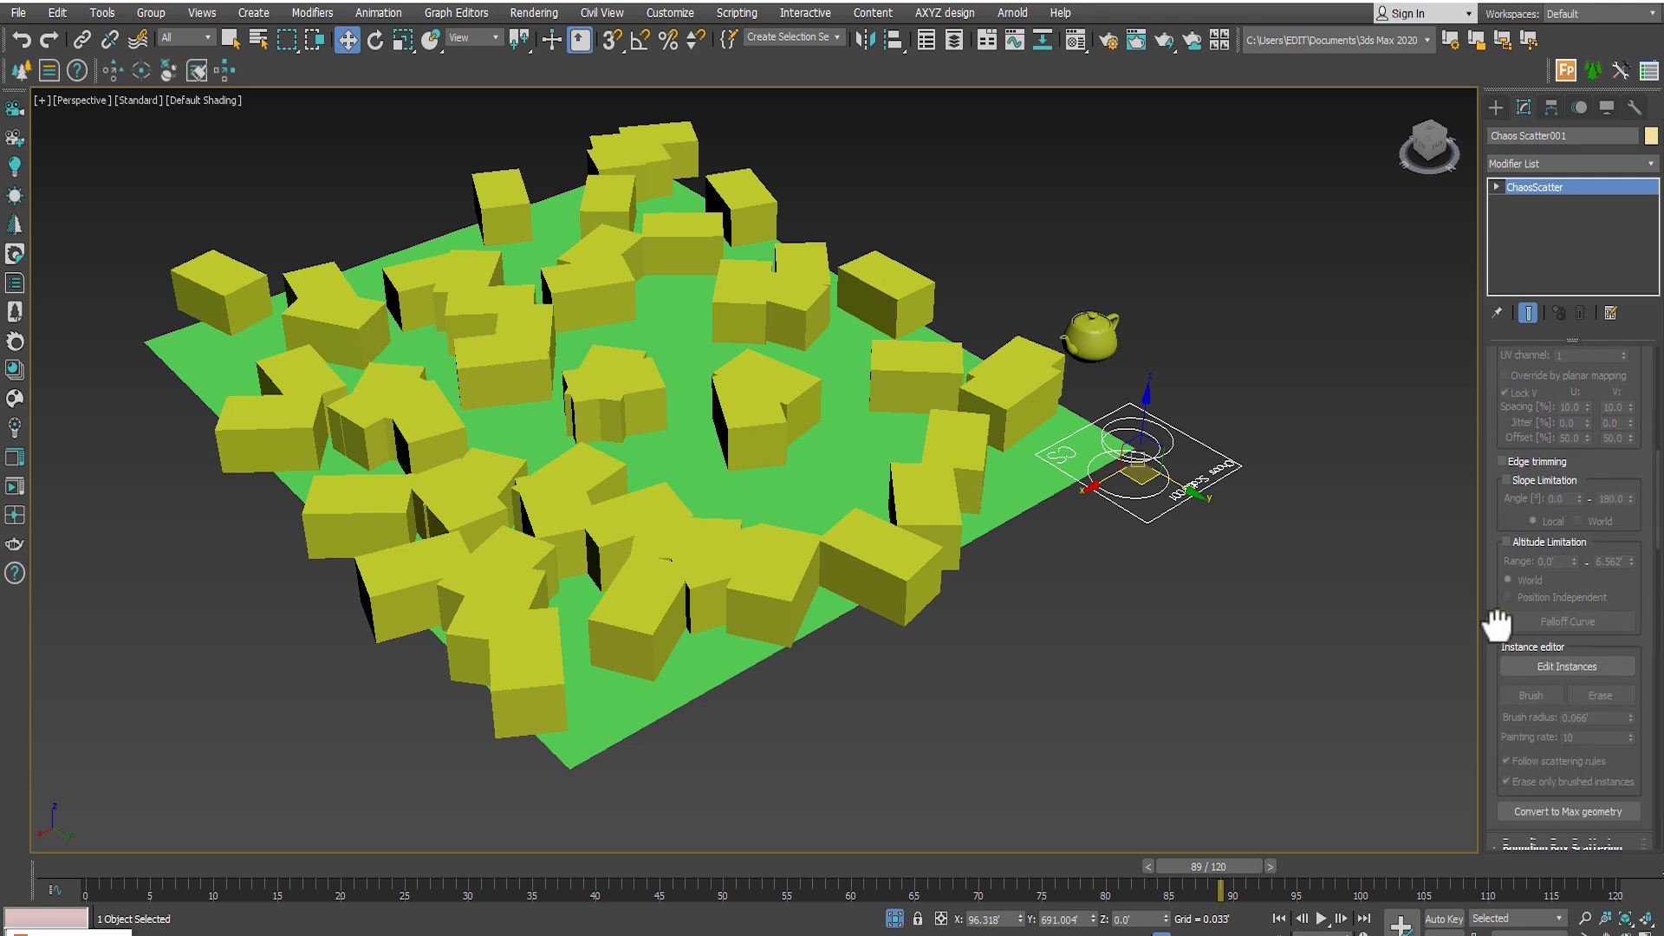
pyautogui.moveTo(1496, 624); pyautogui.dragTo(1498, 511)
pyautogui.click(1546, 551)
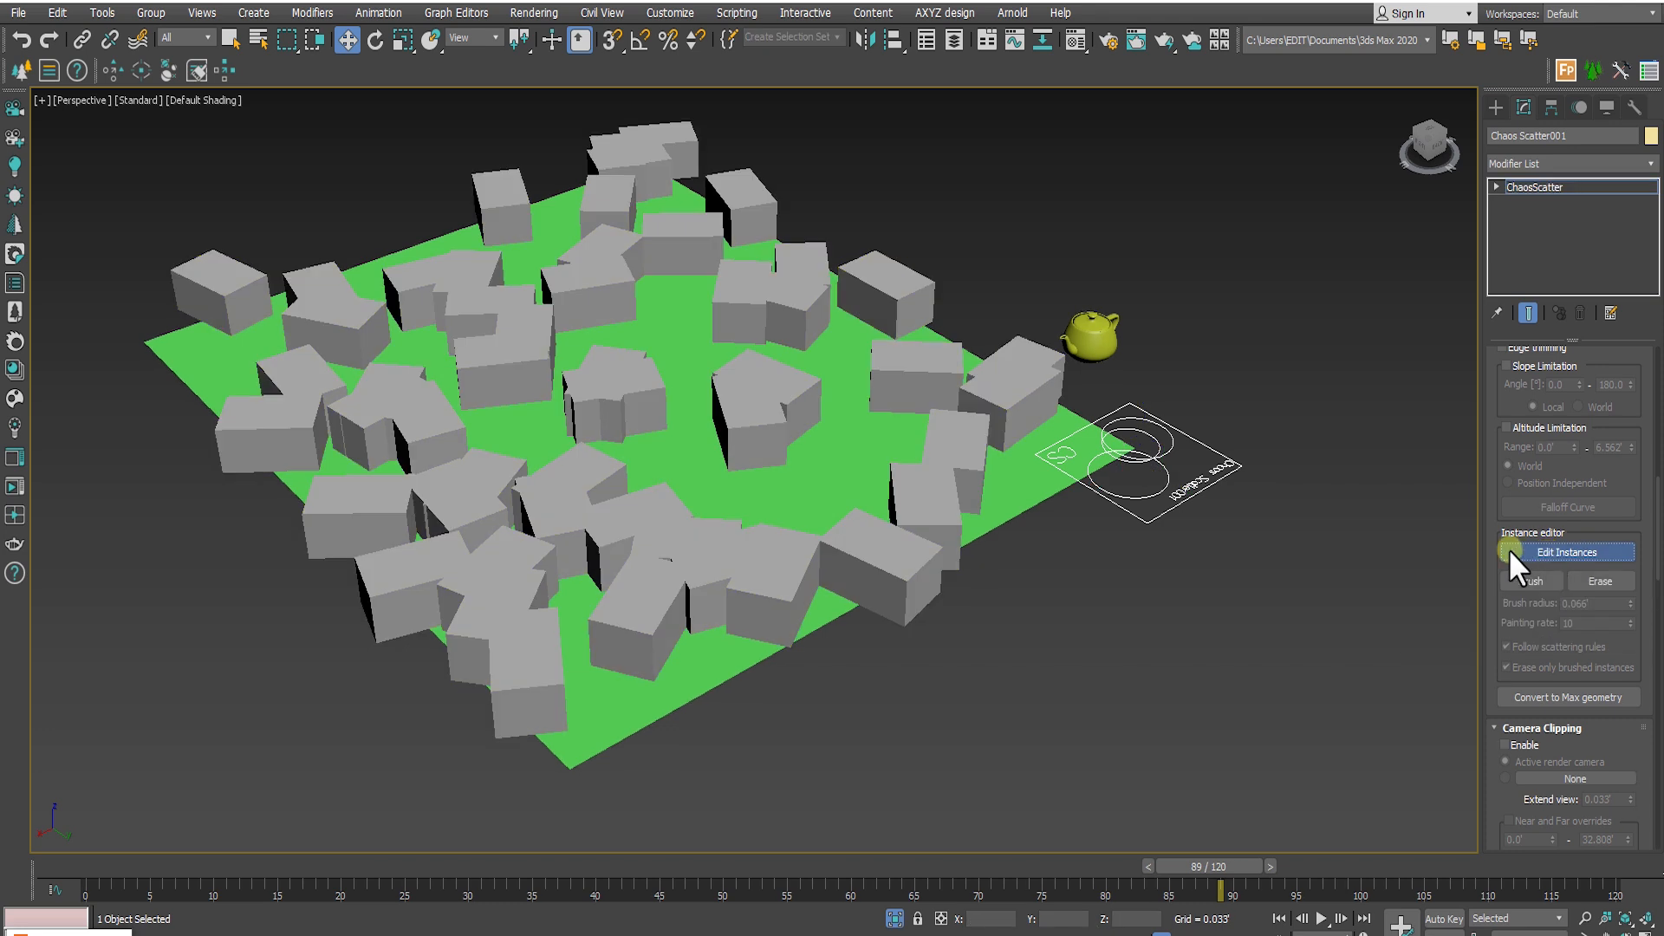
pyautogui.moveTo(1094, 596); pyautogui.dragTo(1218, 617, button='middle')
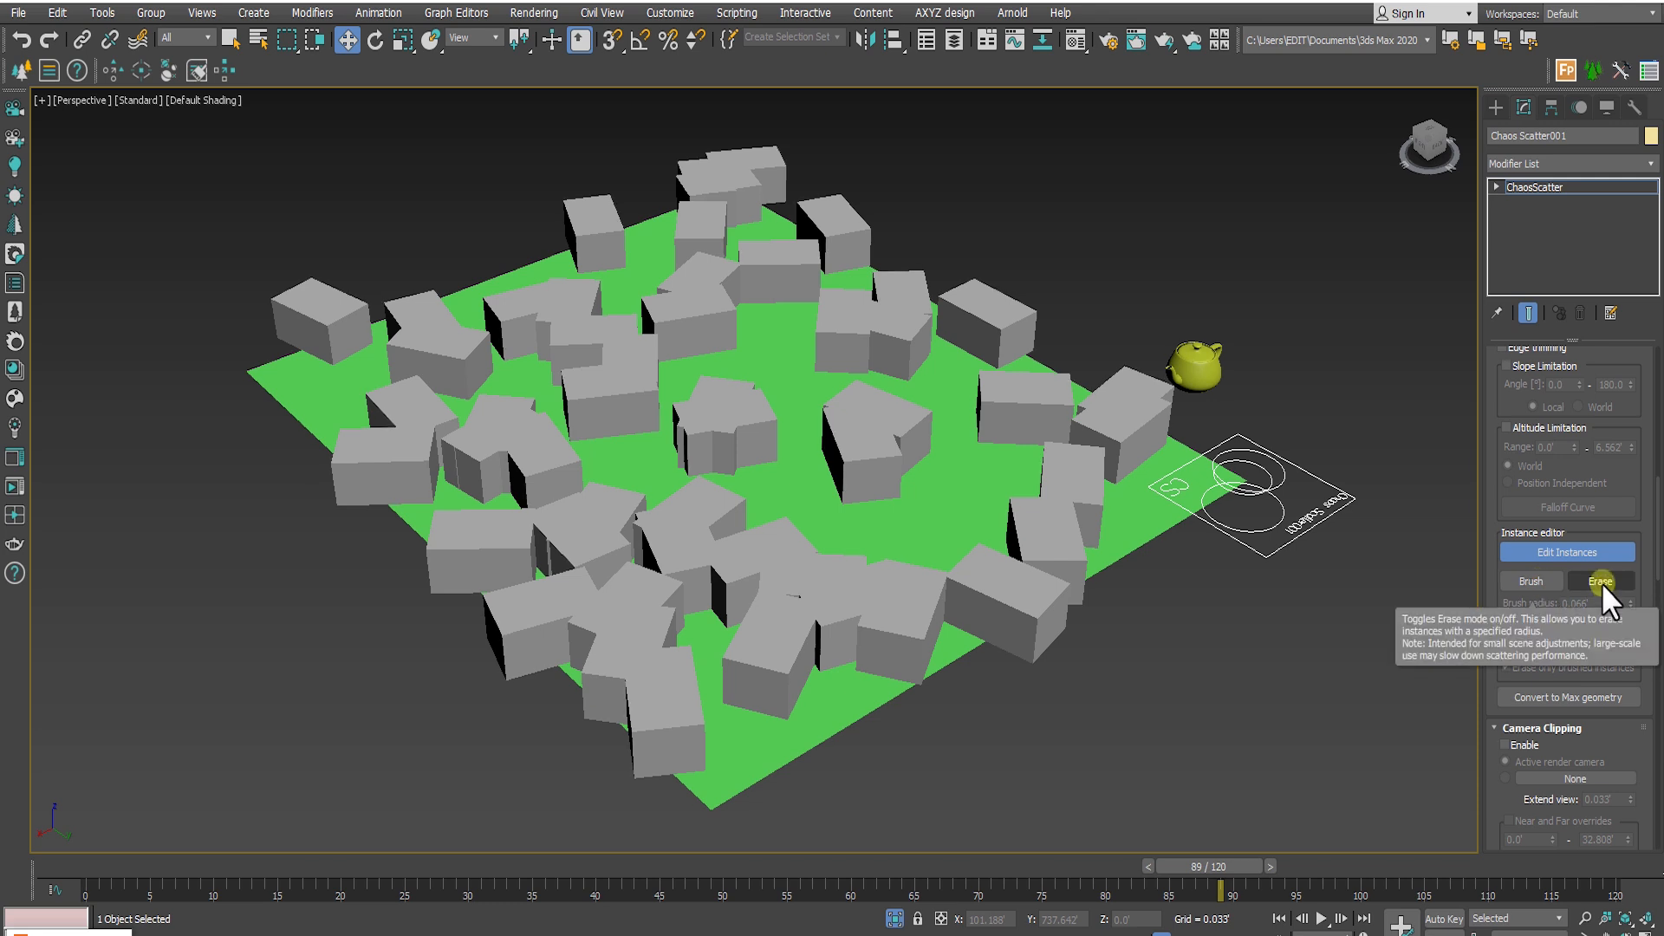
# Brush extra teapot instances across the plane with a brush radius of 10' and a painting rate of 1
pyautogui.click(1525, 580)
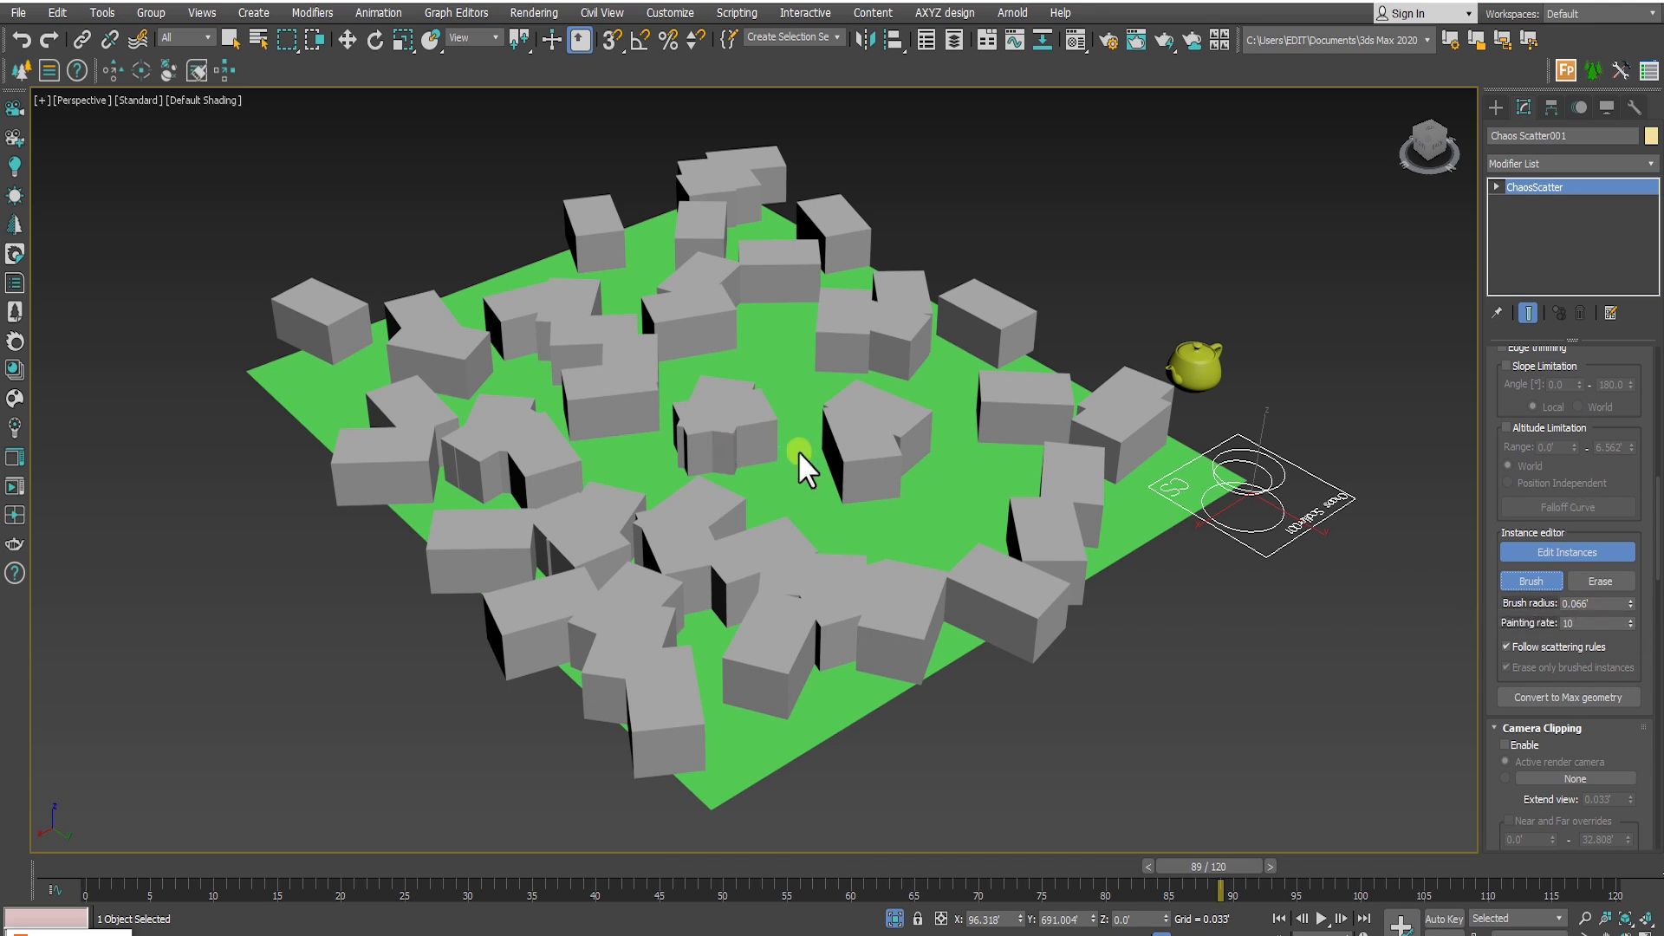
pyautogui.press('Return')
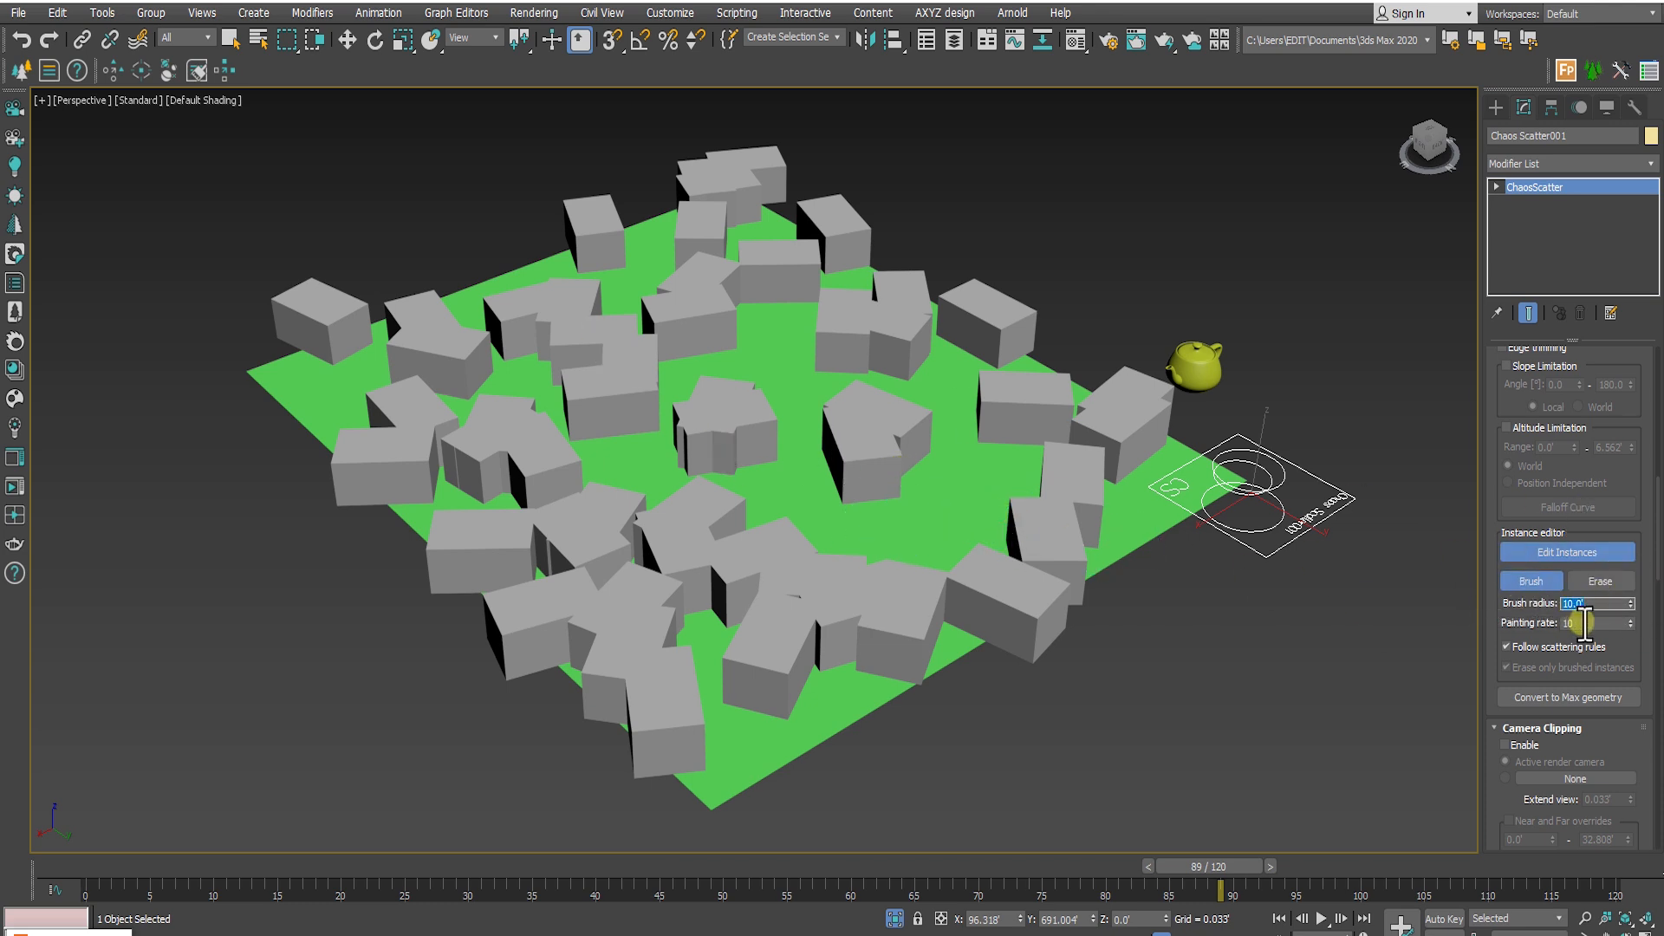
pyautogui.click(972, 477)
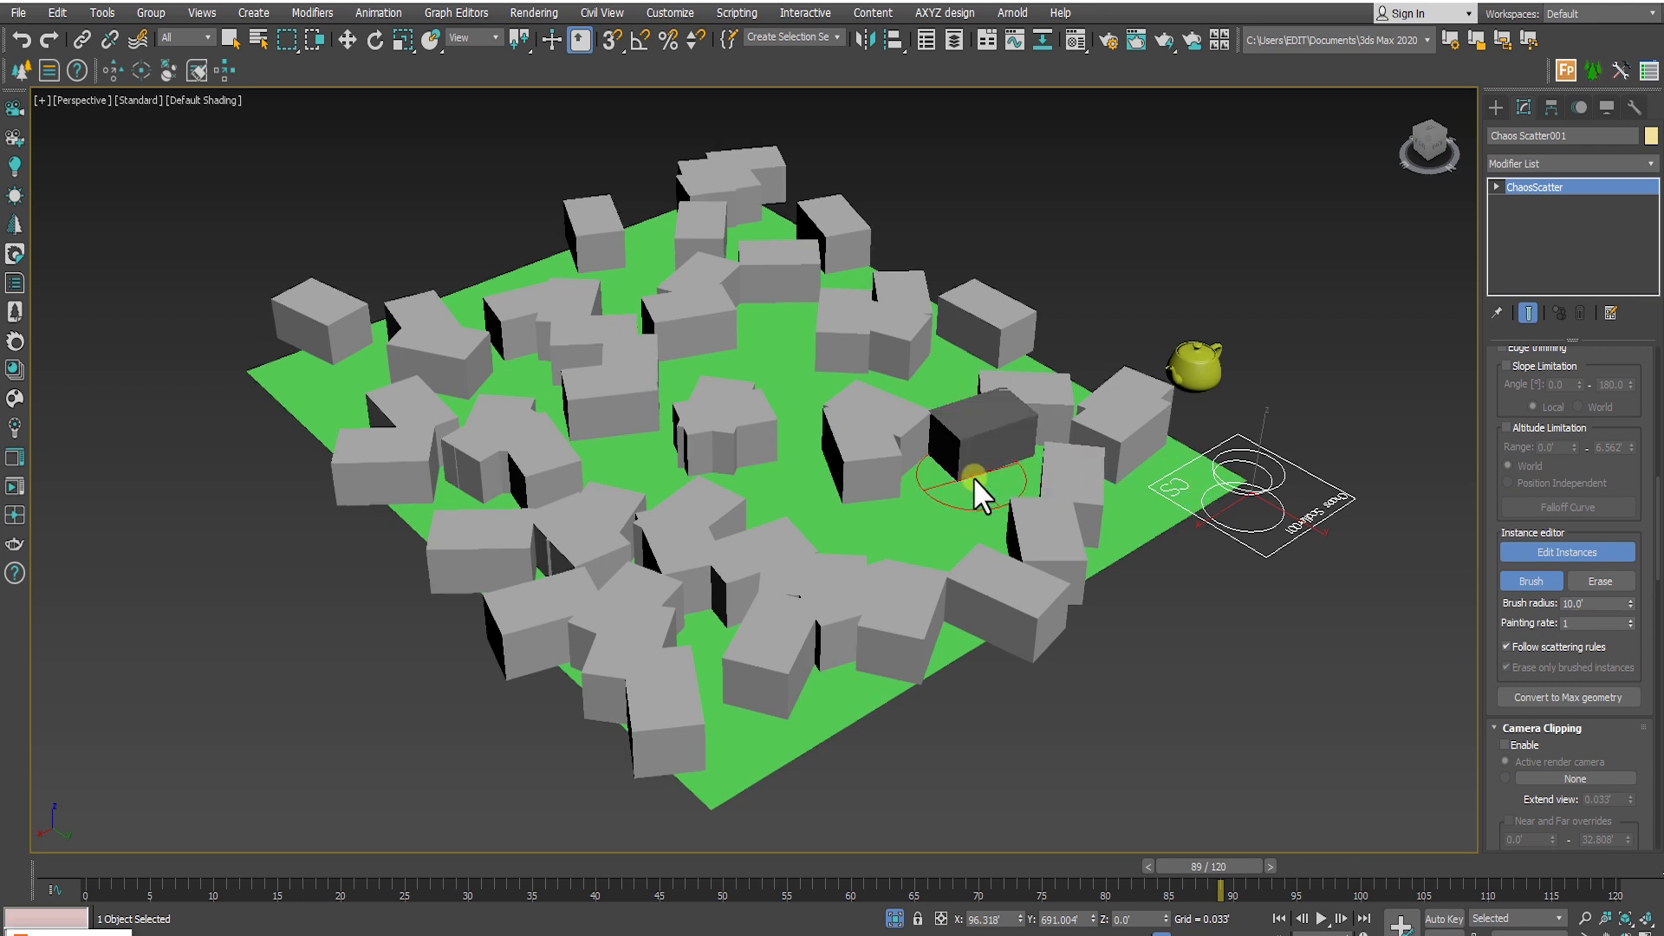
pyautogui.moveTo(814, 380); pyautogui.dragTo(674, 398)
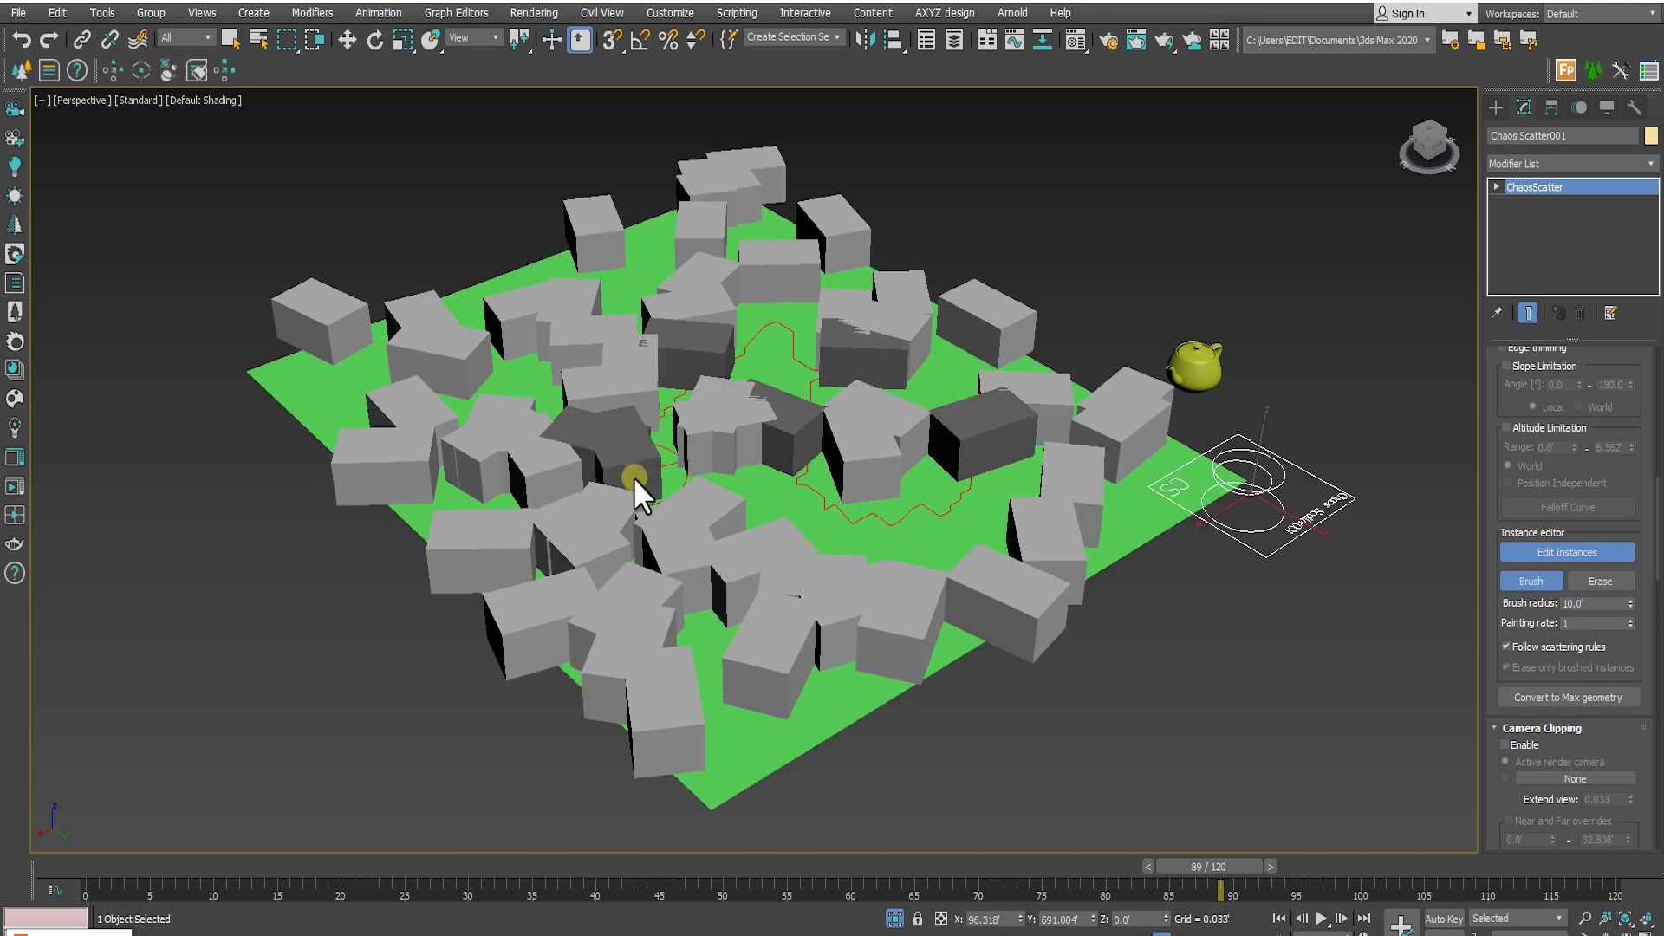
pyautogui.moveTo(633, 479); pyautogui.dragTo(330, 401)
pyautogui.moveTo(559, 269)
pyautogui.mouseDown()
pyautogui.moveTo(754, 360)
pyautogui.moveTo(957, 548)
pyautogui.moveTo(861, 530)
pyautogui.moveTo(782, 627)
pyautogui.mouseUp()
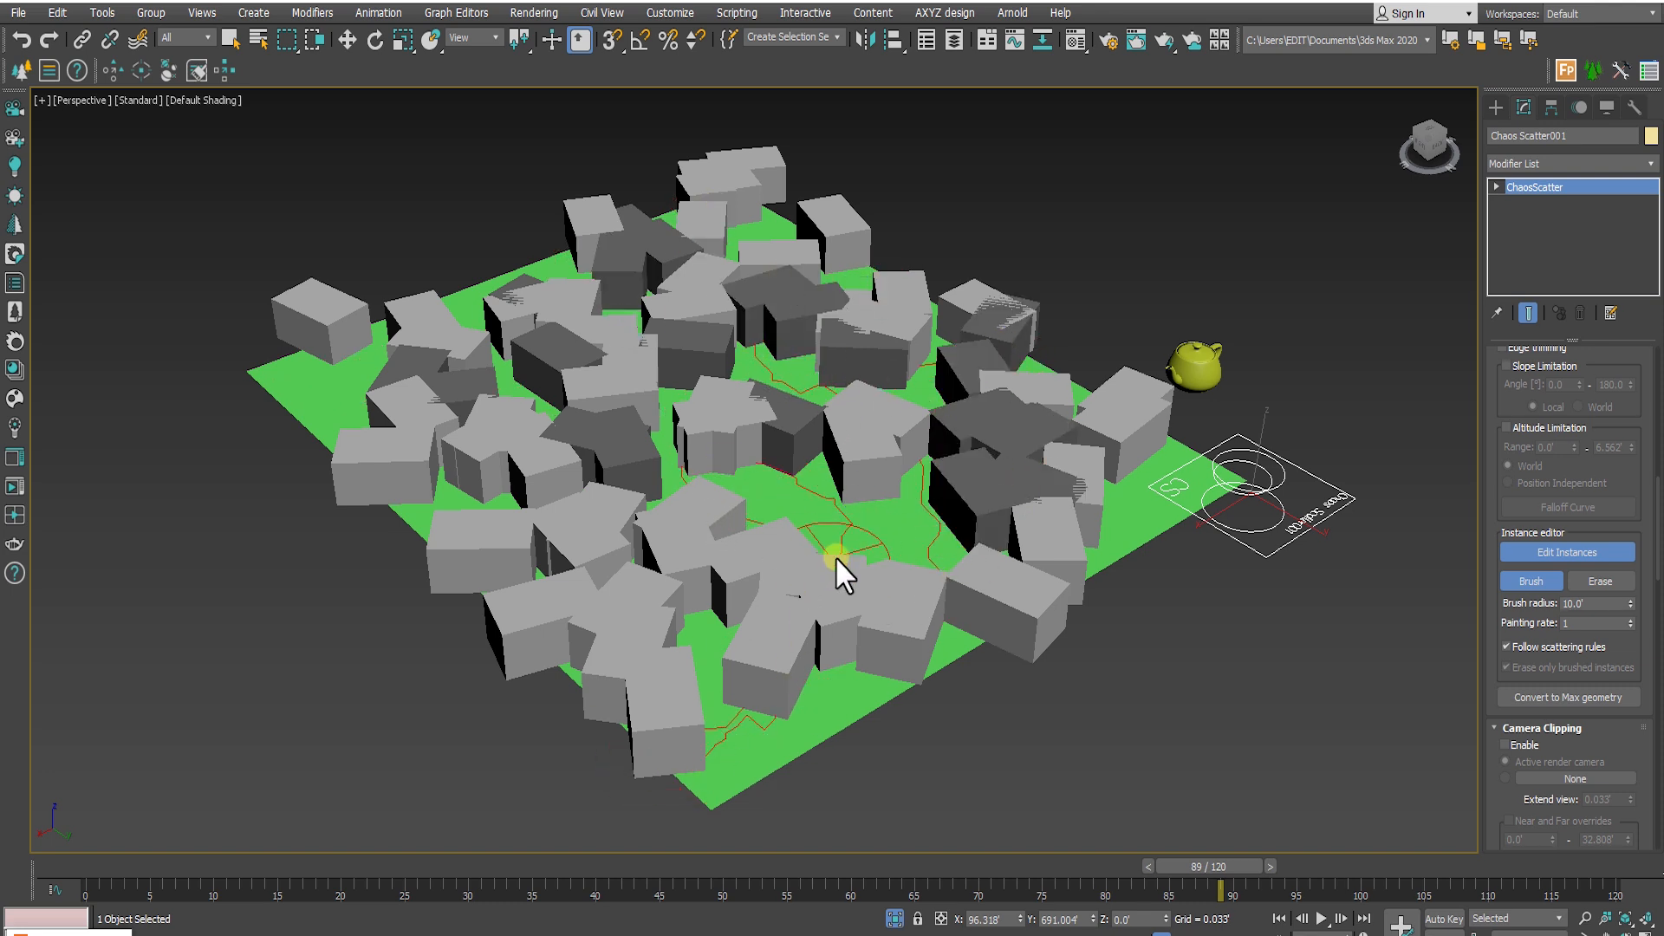
# Erase the hand-painted teapot instances across the plane with Erase only brushed instances enabled, and leave the erase mode
pyautogui.click(1600, 581)
pyautogui.moveTo(1144, 455)
pyautogui.mouseDown()
pyautogui.moveTo(993, 371)
pyautogui.moveTo(776, 367)
pyautogui.moveTo(611, 222)
pyautogui.mouseUp()
pyautogui.moveTo(679, 274)
pyautogui.mouseDown()
pyautogui.moveTo(412, 382)
pyautogui.moveTo(819, 611)
pyautogui.mouseUp()
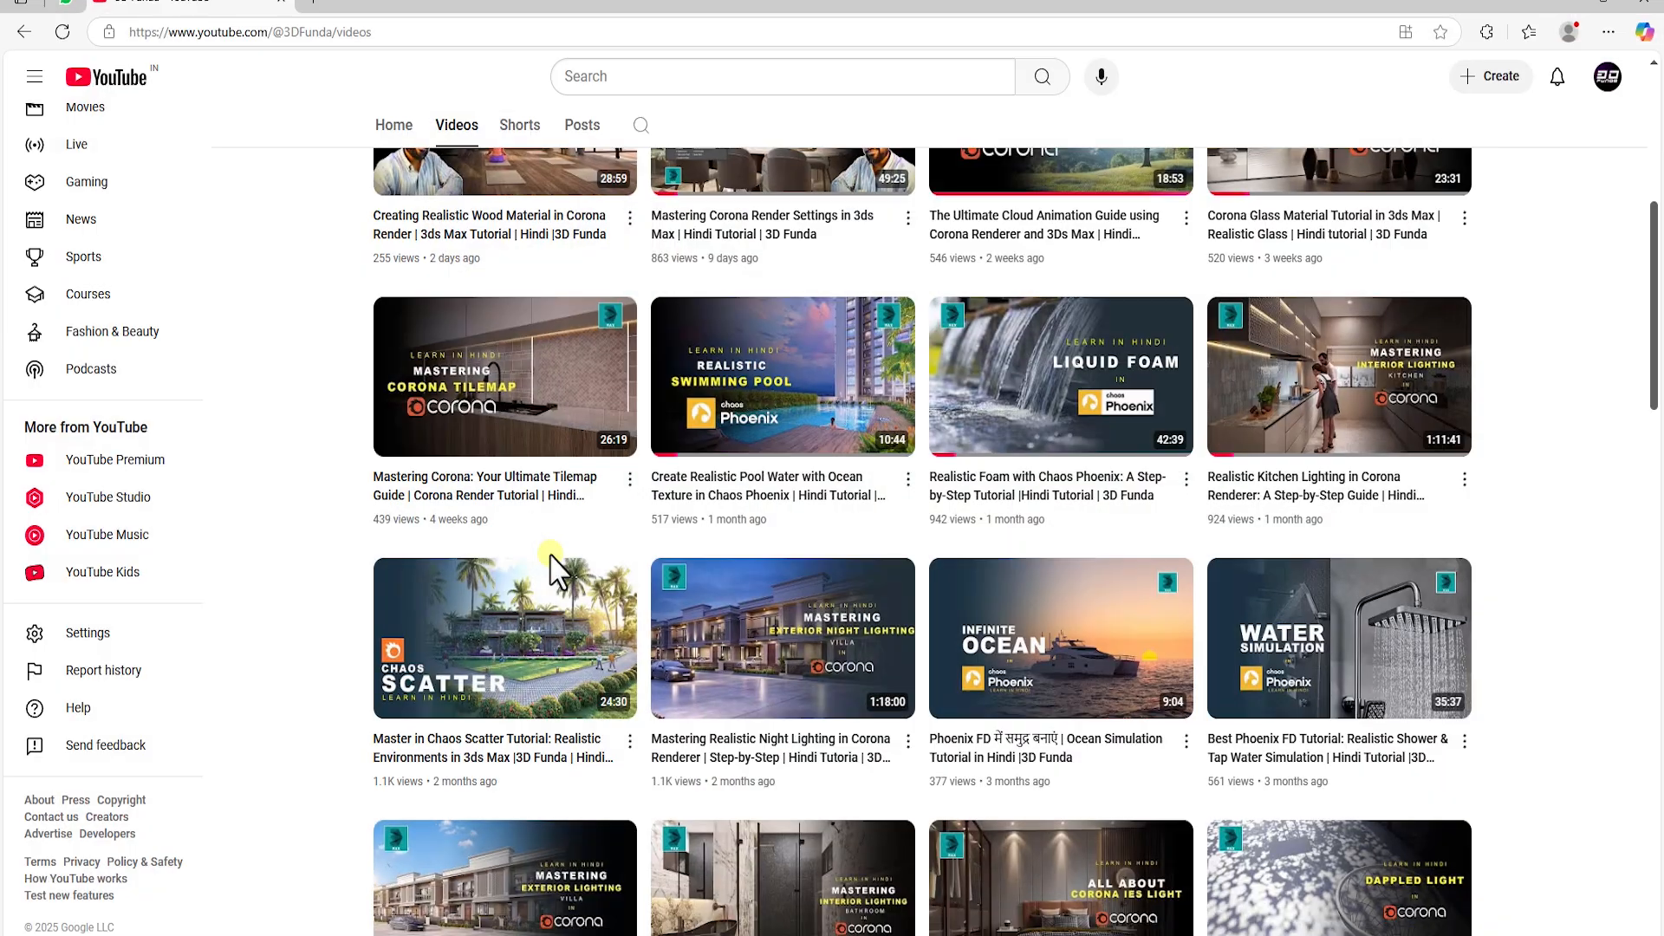
pyautogui.moveTo(477, 709)
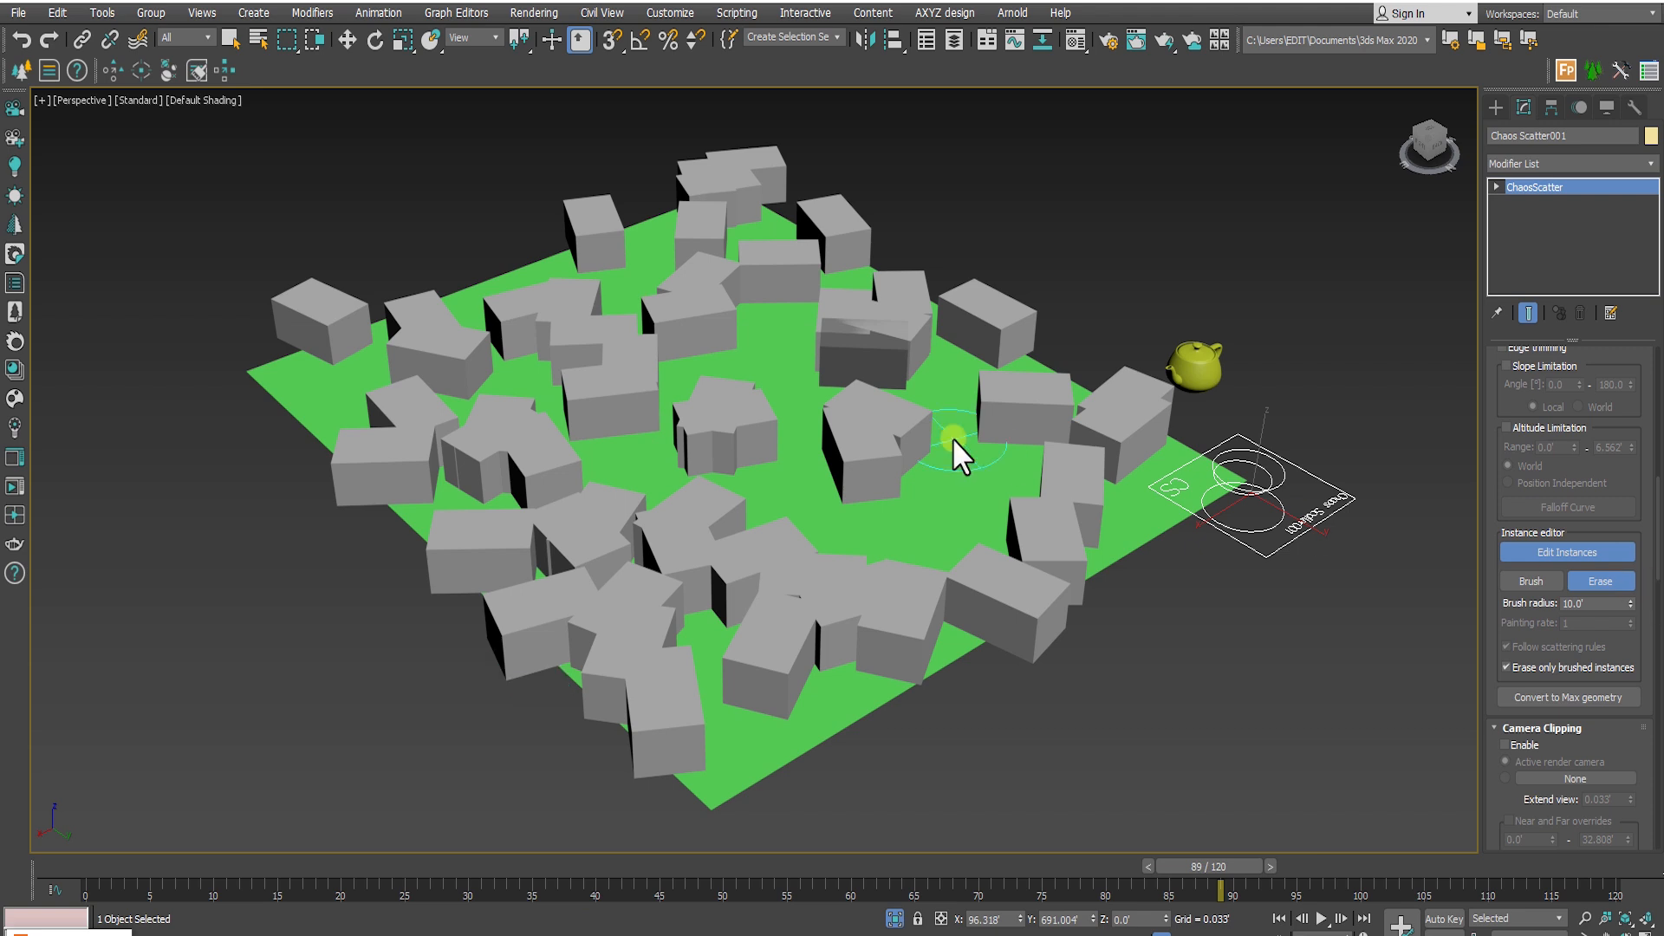
pyautogui.press('w')
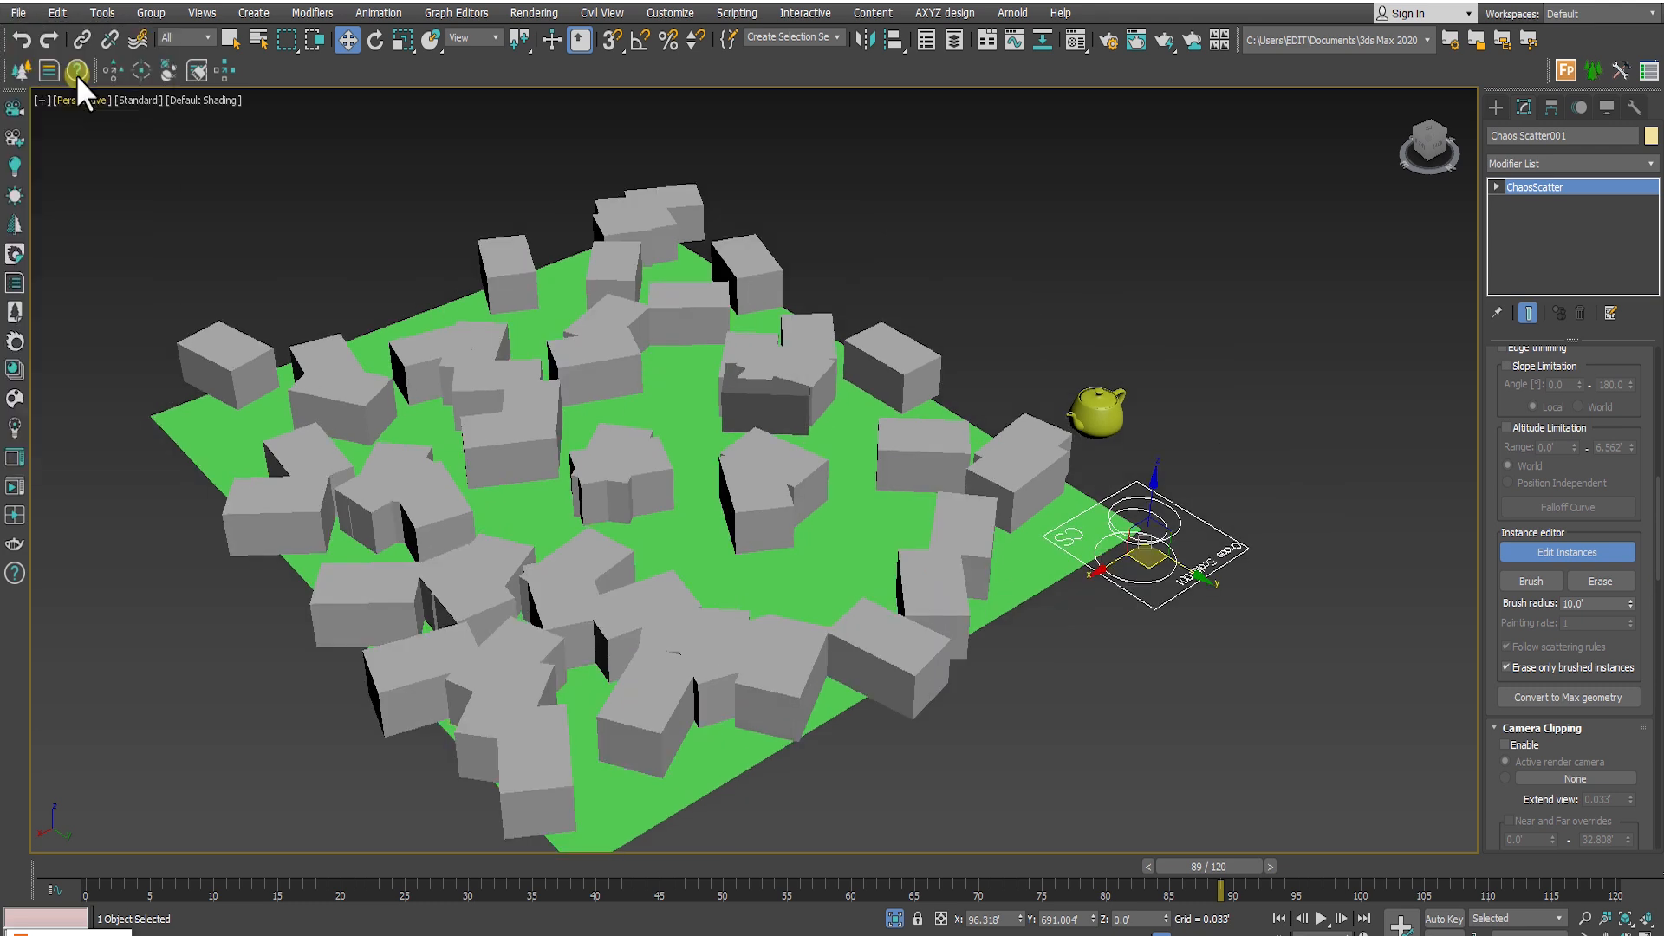
# Reset the scene without keeping the Chaos Scatter setup and maximize the Perspective viewport
pyautogui.click(78, 71)
pyautogui.click(822, 497)
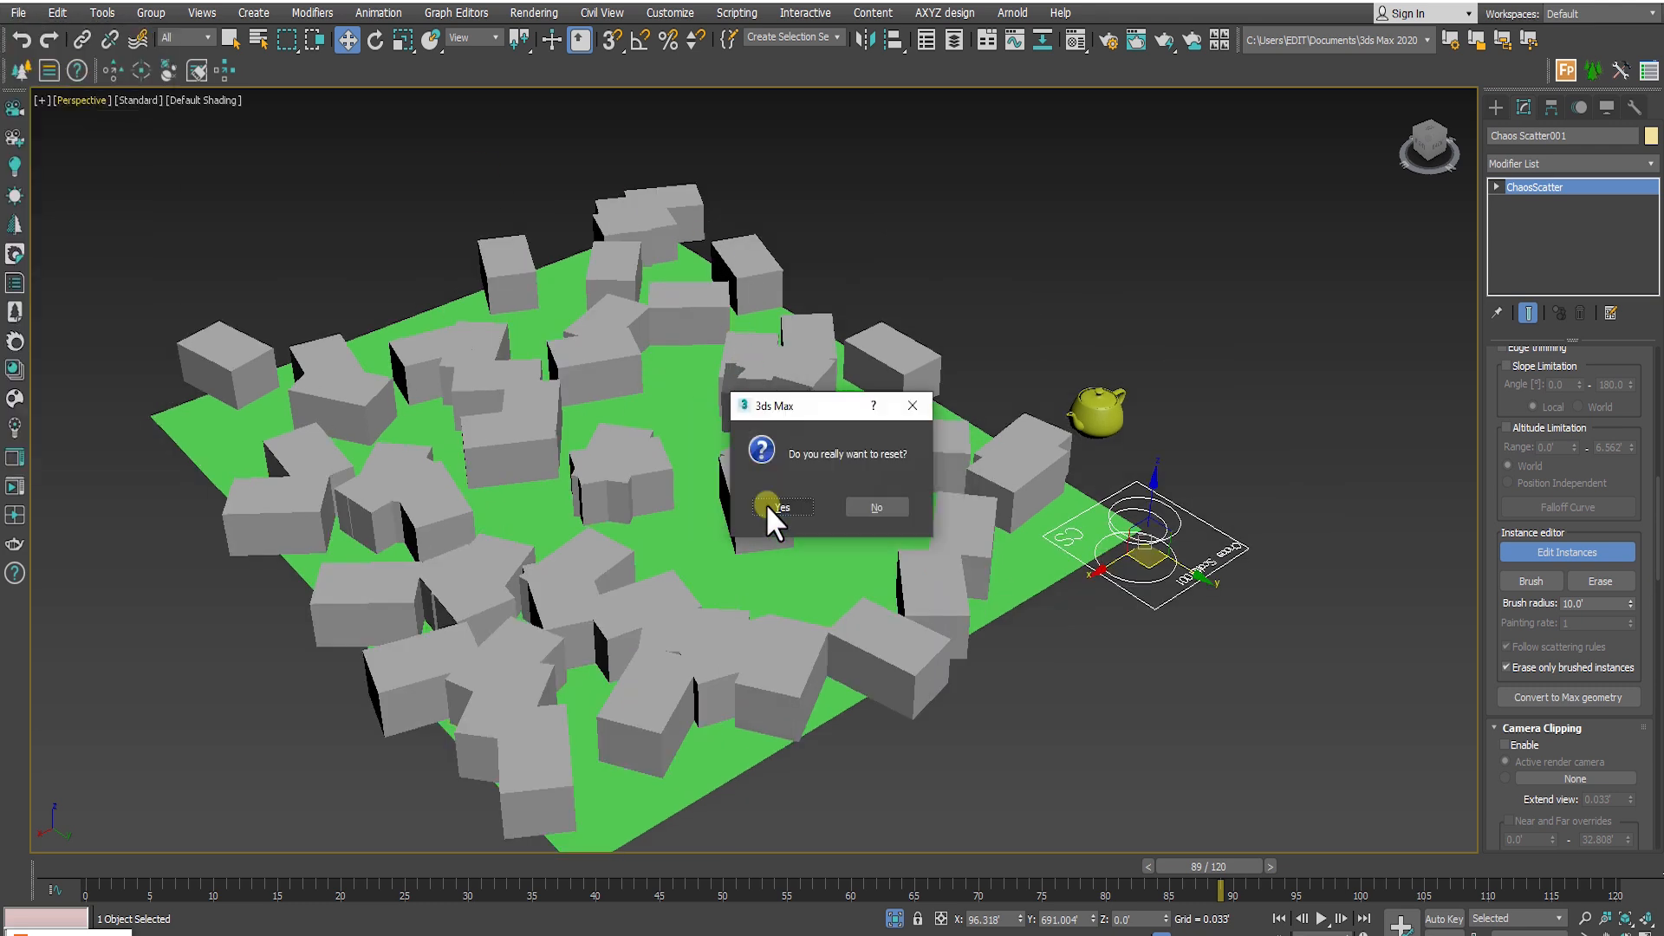
pyautogui.click(766, 504)
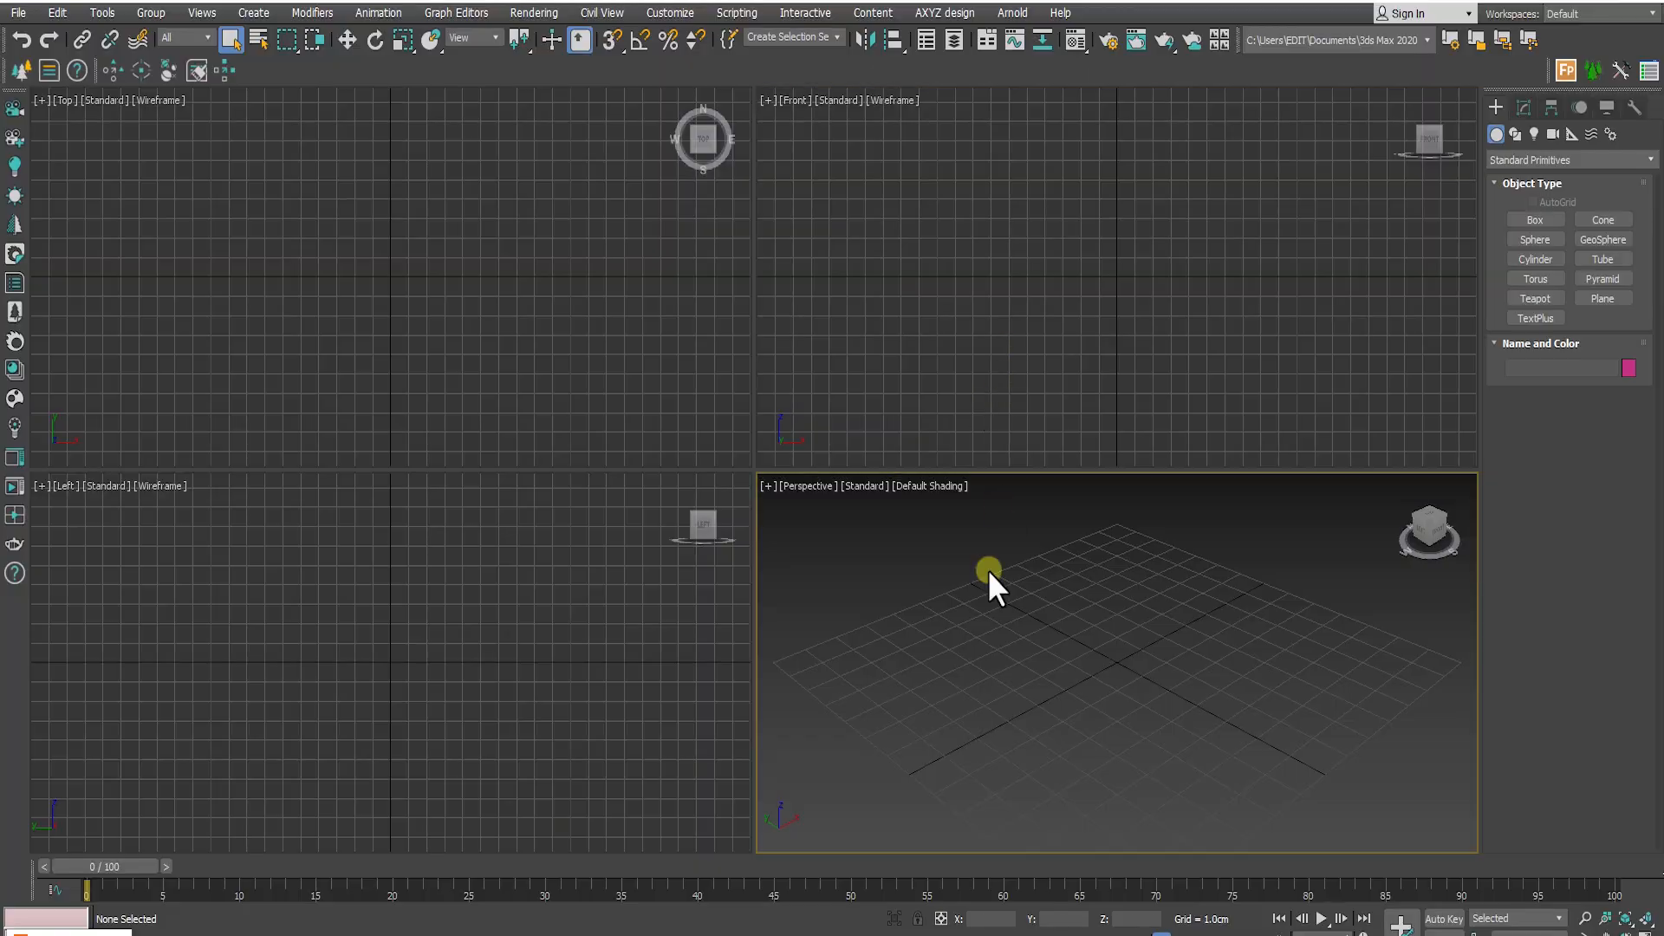
pyautogui.hotkey('alt', 'w')
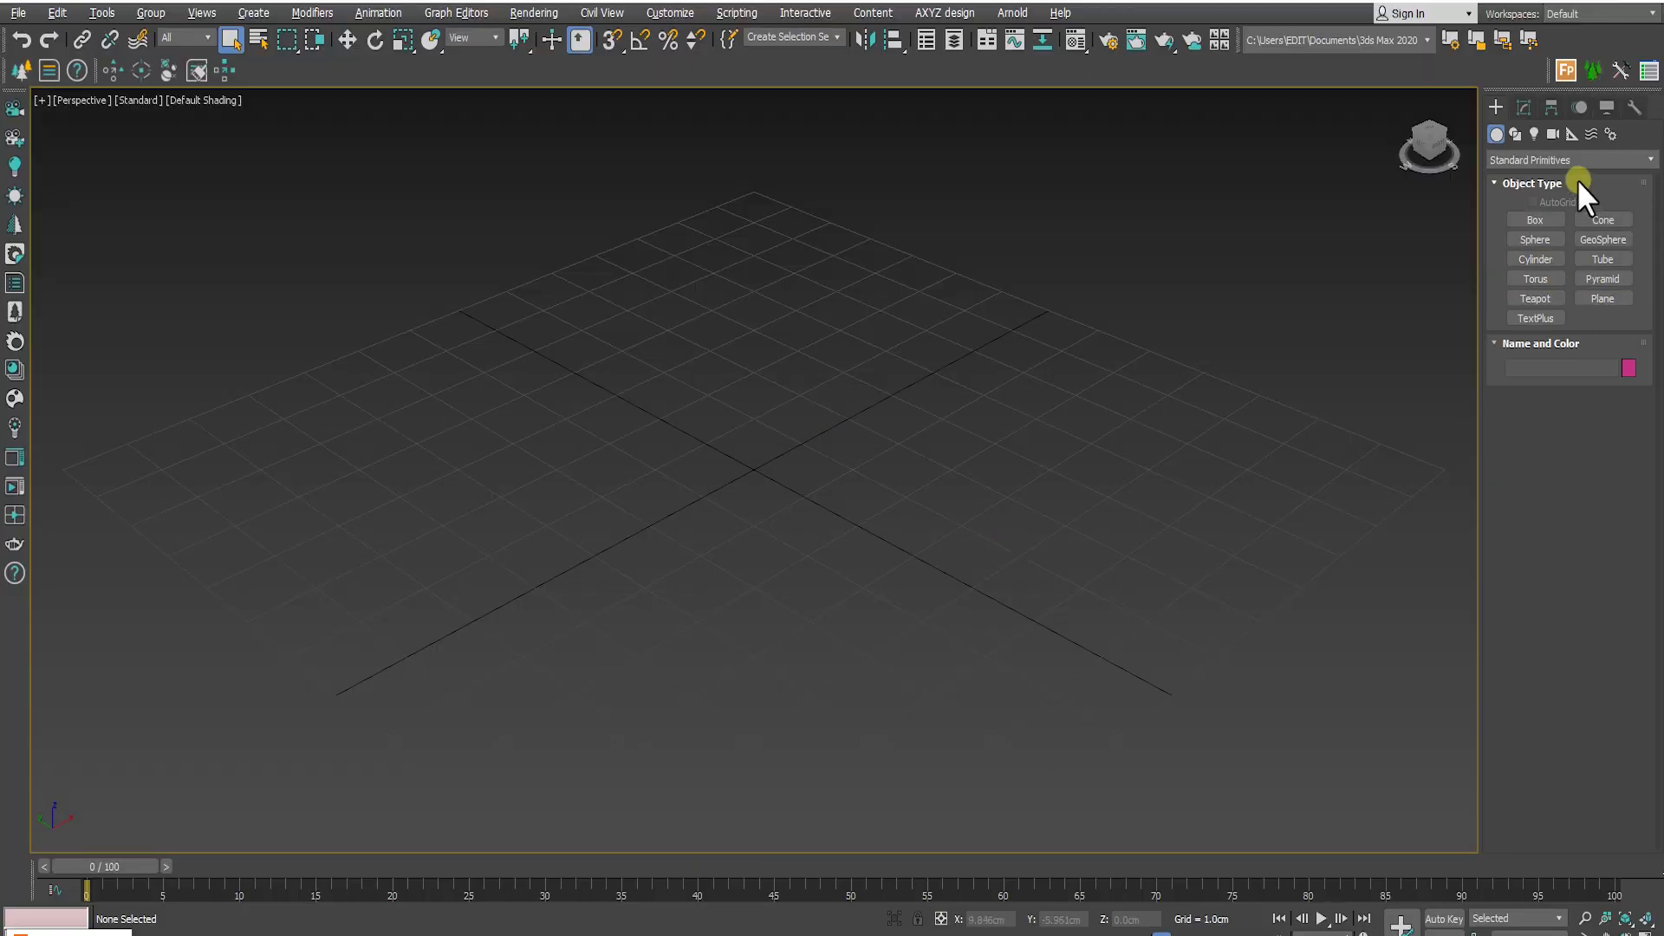
# Create a targeted Corona Sun above the ground grid in the Perspective view
pyautogui.click(1533, 134)
pyautogui.click(1532, 159)
pyautogui.click(1531, 195)
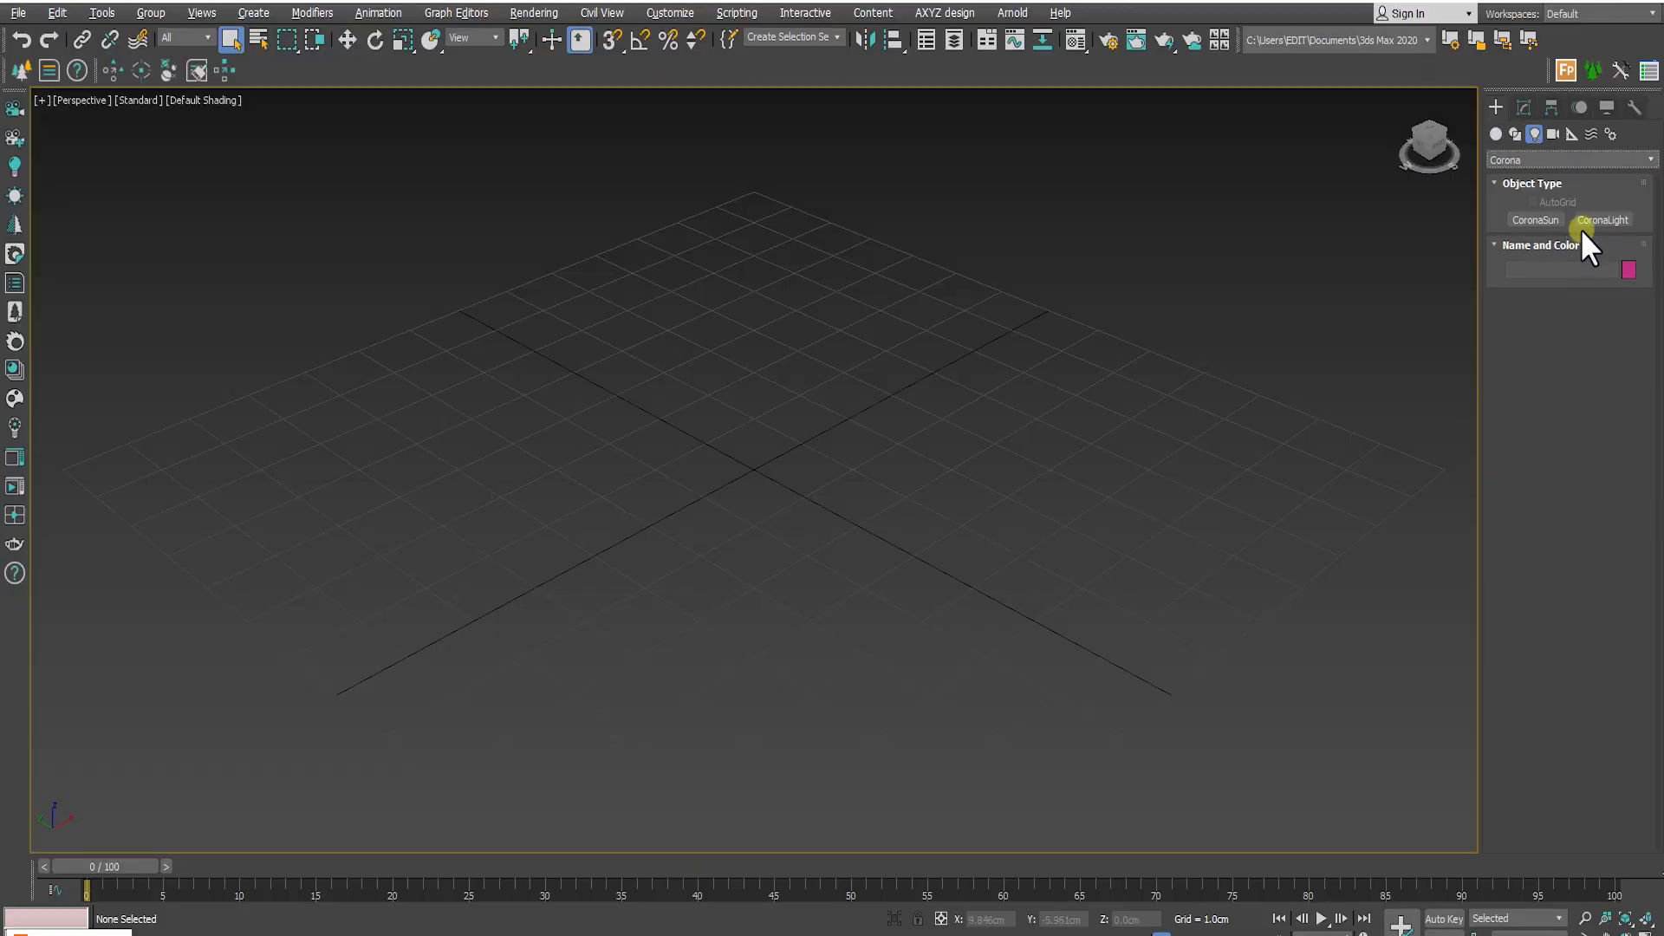
pyautogui.click(1536, 220)
pyautogui.moveTo(1026, 323); pyautogui.dragTo(876, 730)
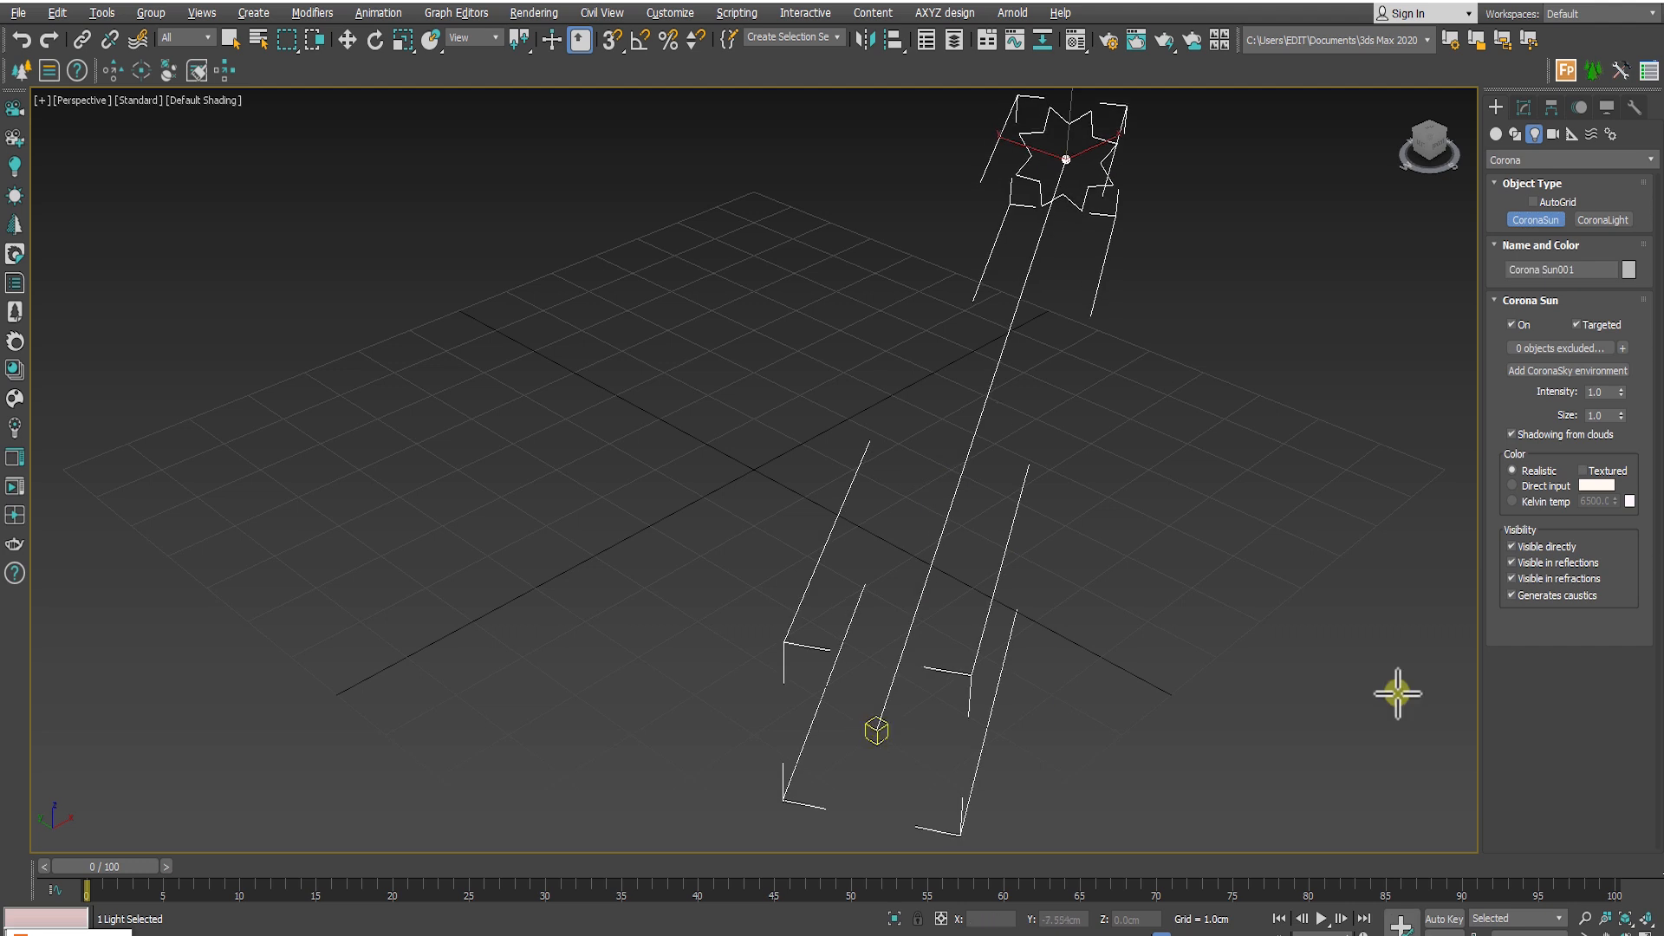
# Add the CoronaSky environment from the Corona Sun while checking the Scene Environment render settings, and close the render setup
pyautogui.click(1107, 39)
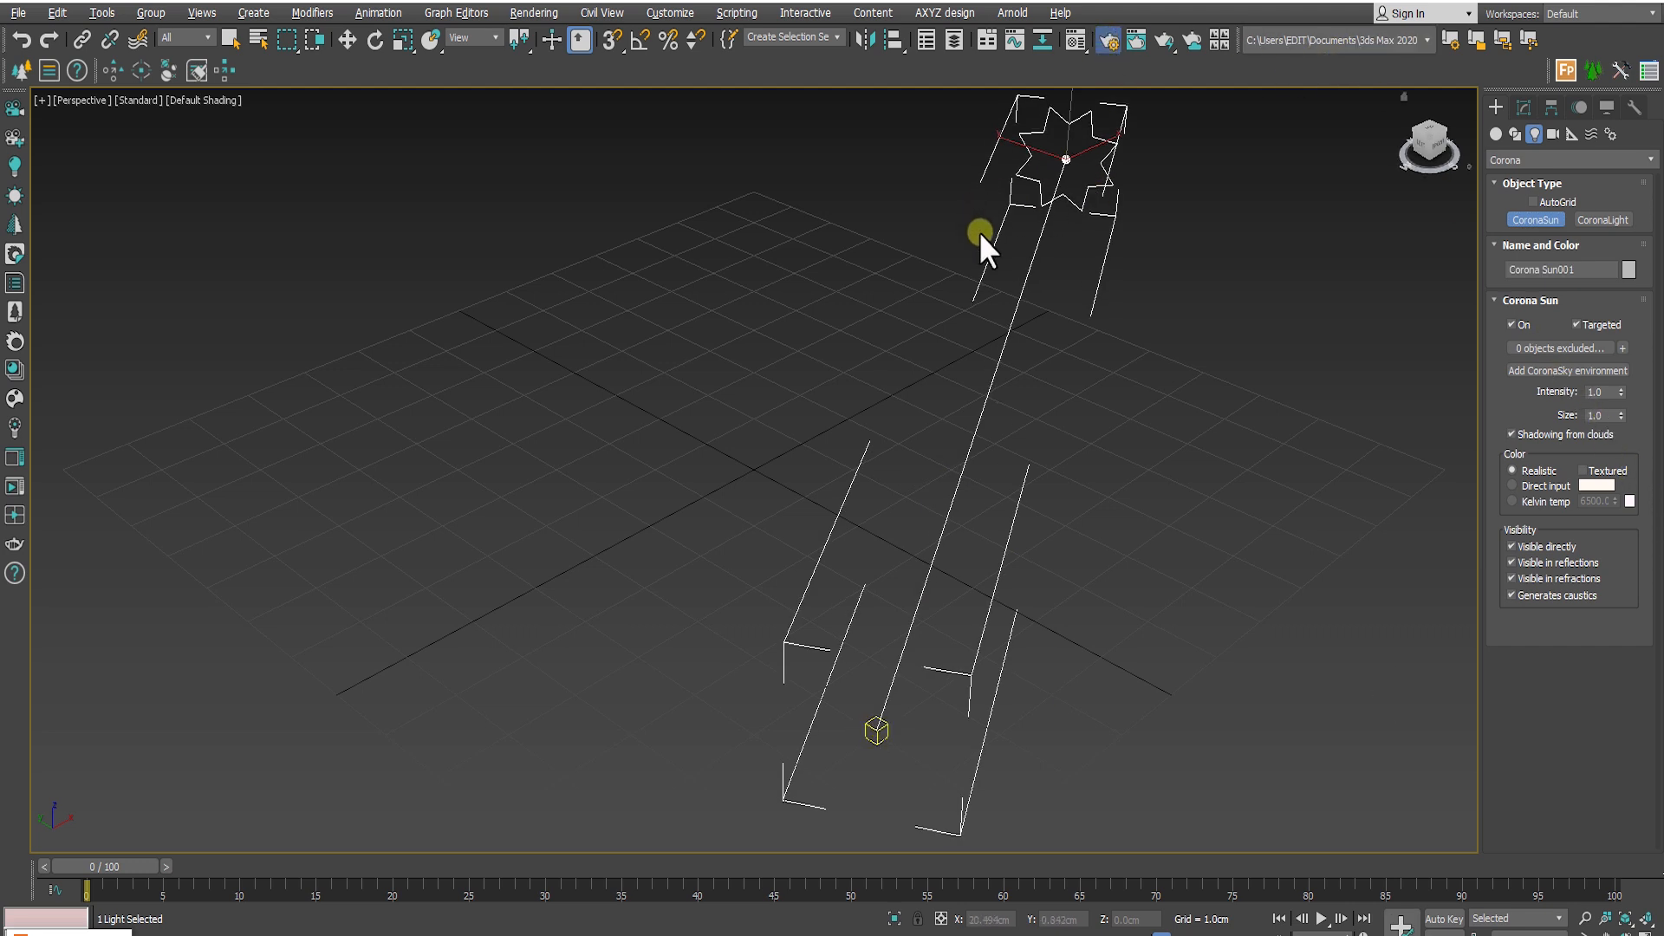
pyautogui.click(1265, 226)
pyautogui.click(1261, 313)
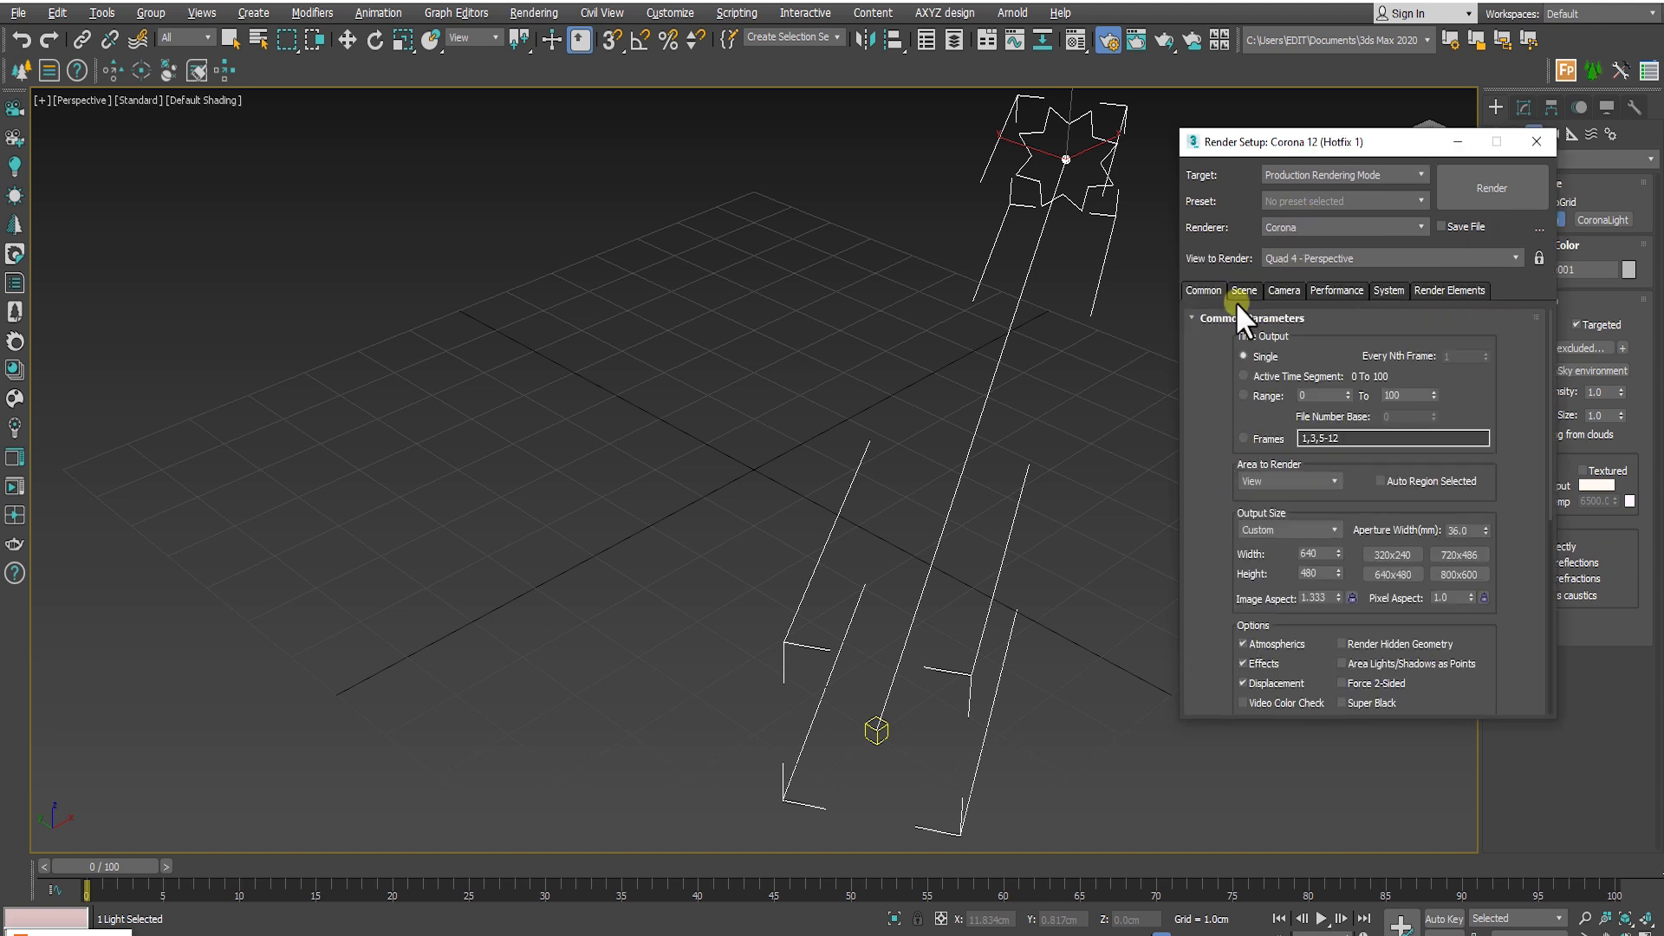
pyautogui.click(1241, 295)
pyautogui.moveTo(1278, 142); pyautogui.dragTo(1211, 75)
pyautogui.scroll(-5, 1132, 520)
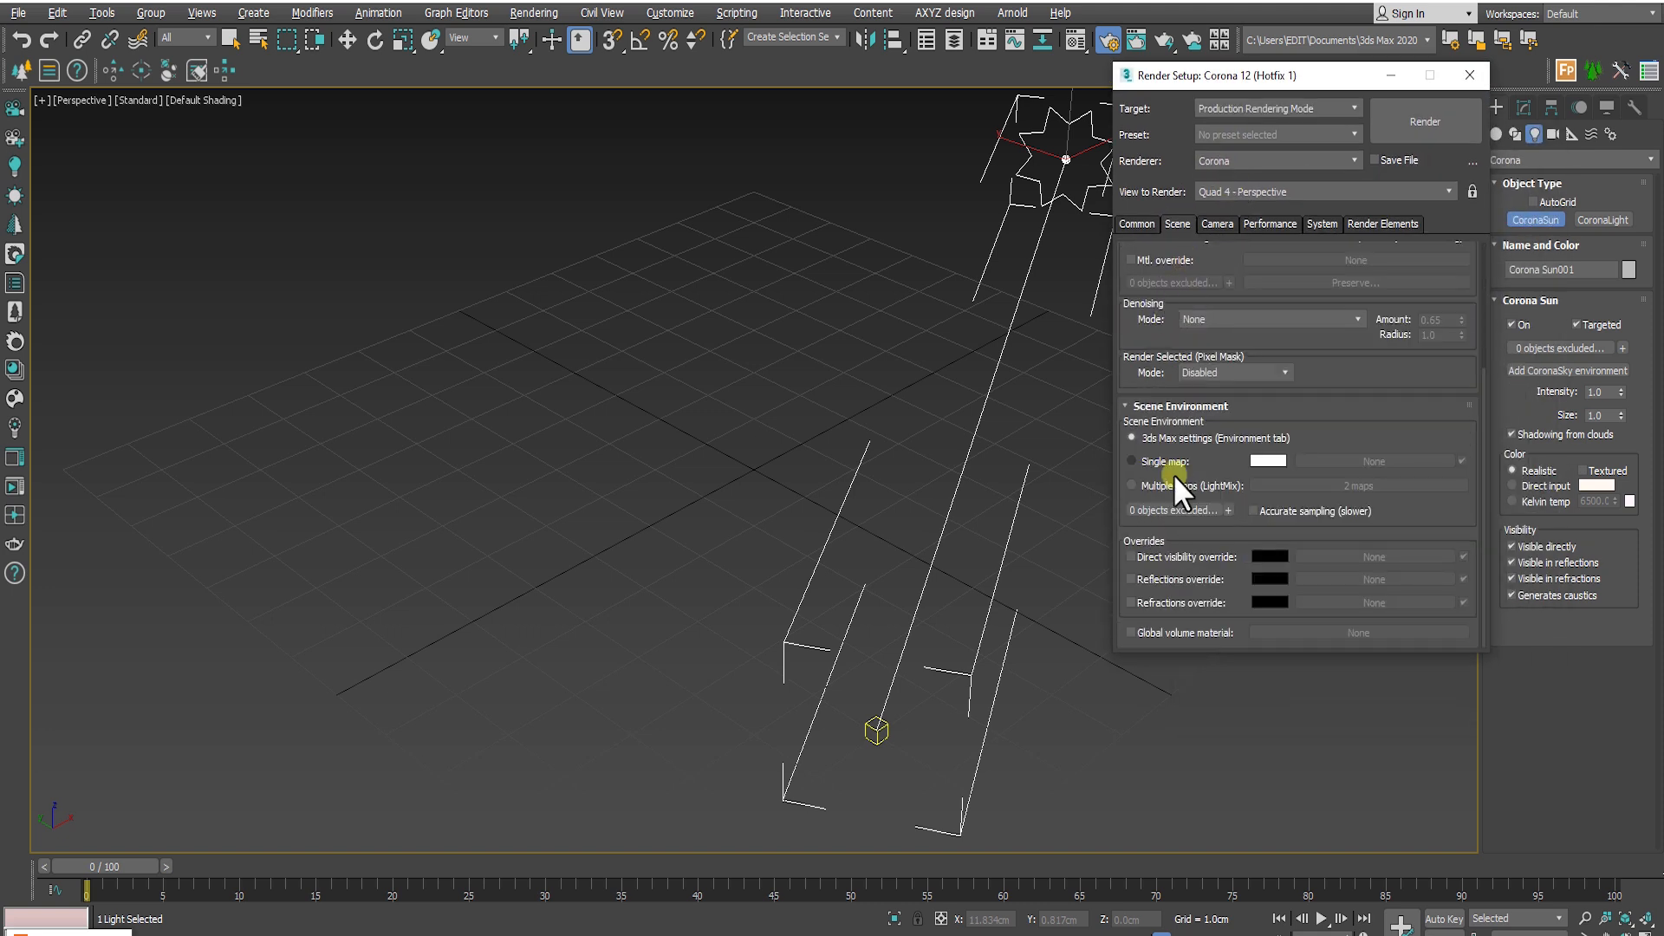
pyautogui.click(1542, 371)
pyautogui.click(1476, 79)
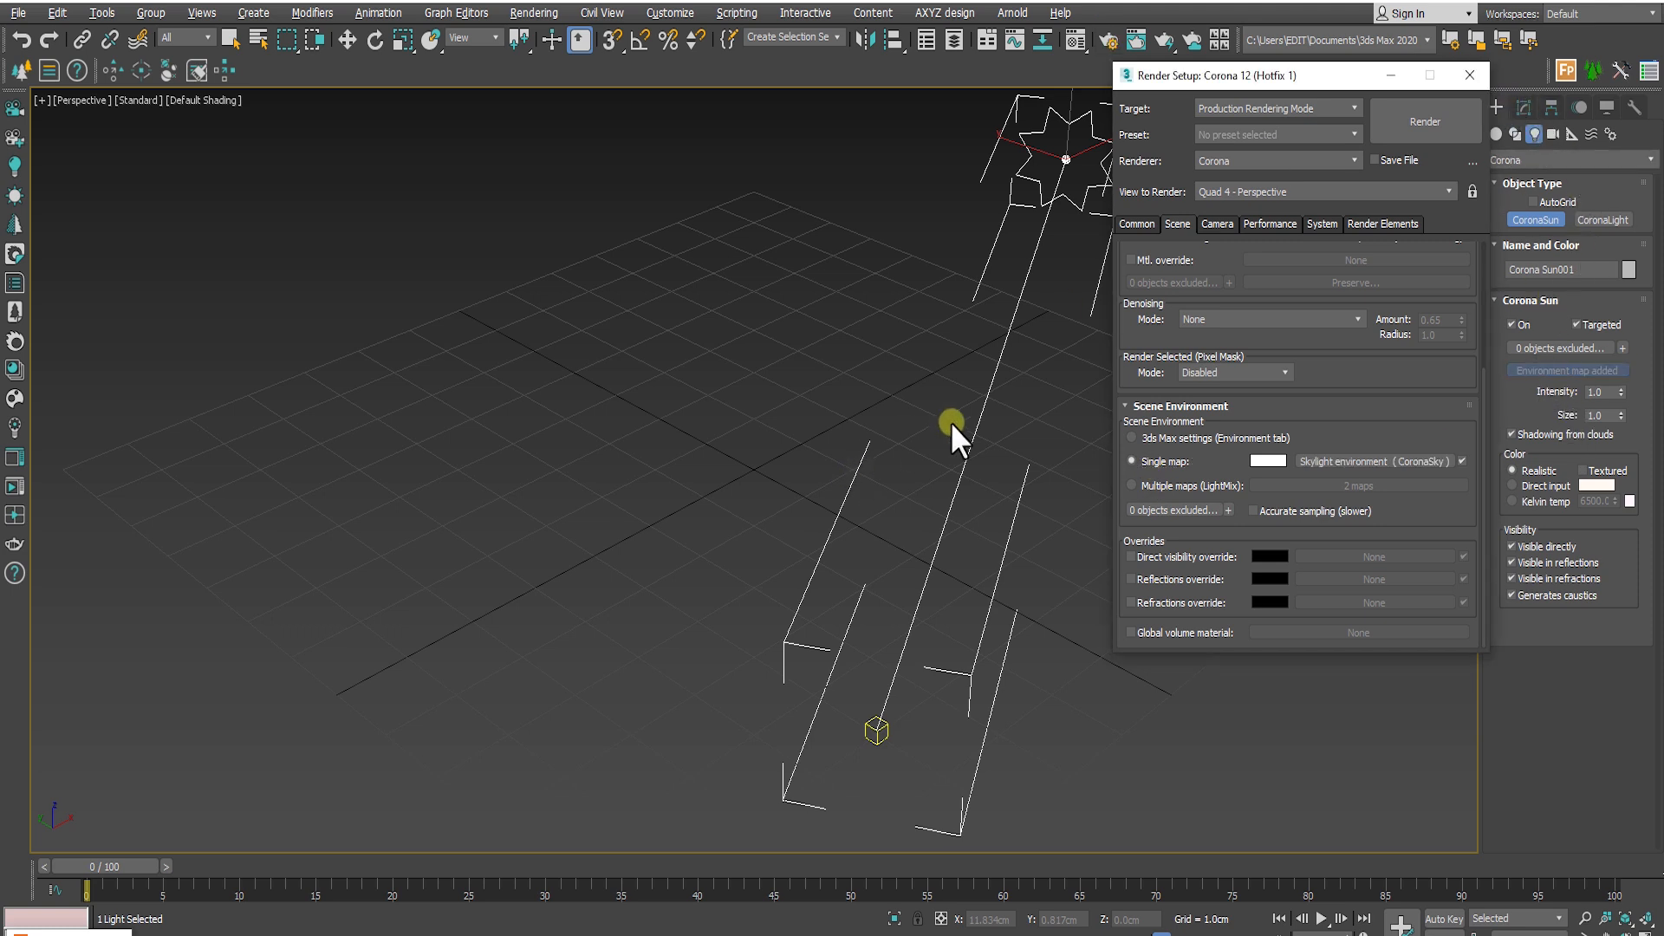
# Start interactive rendering of the sky with the horizon and sun in view, and show the frame buffer's tone mapping settings
pyautogui.press('w')
pyautogui.keyDown('alt'); pyautogui.moveTo(1073, 461); pyautogui.dragTo(643, 556, button='middle'); pyautogui.keyUp('alt')
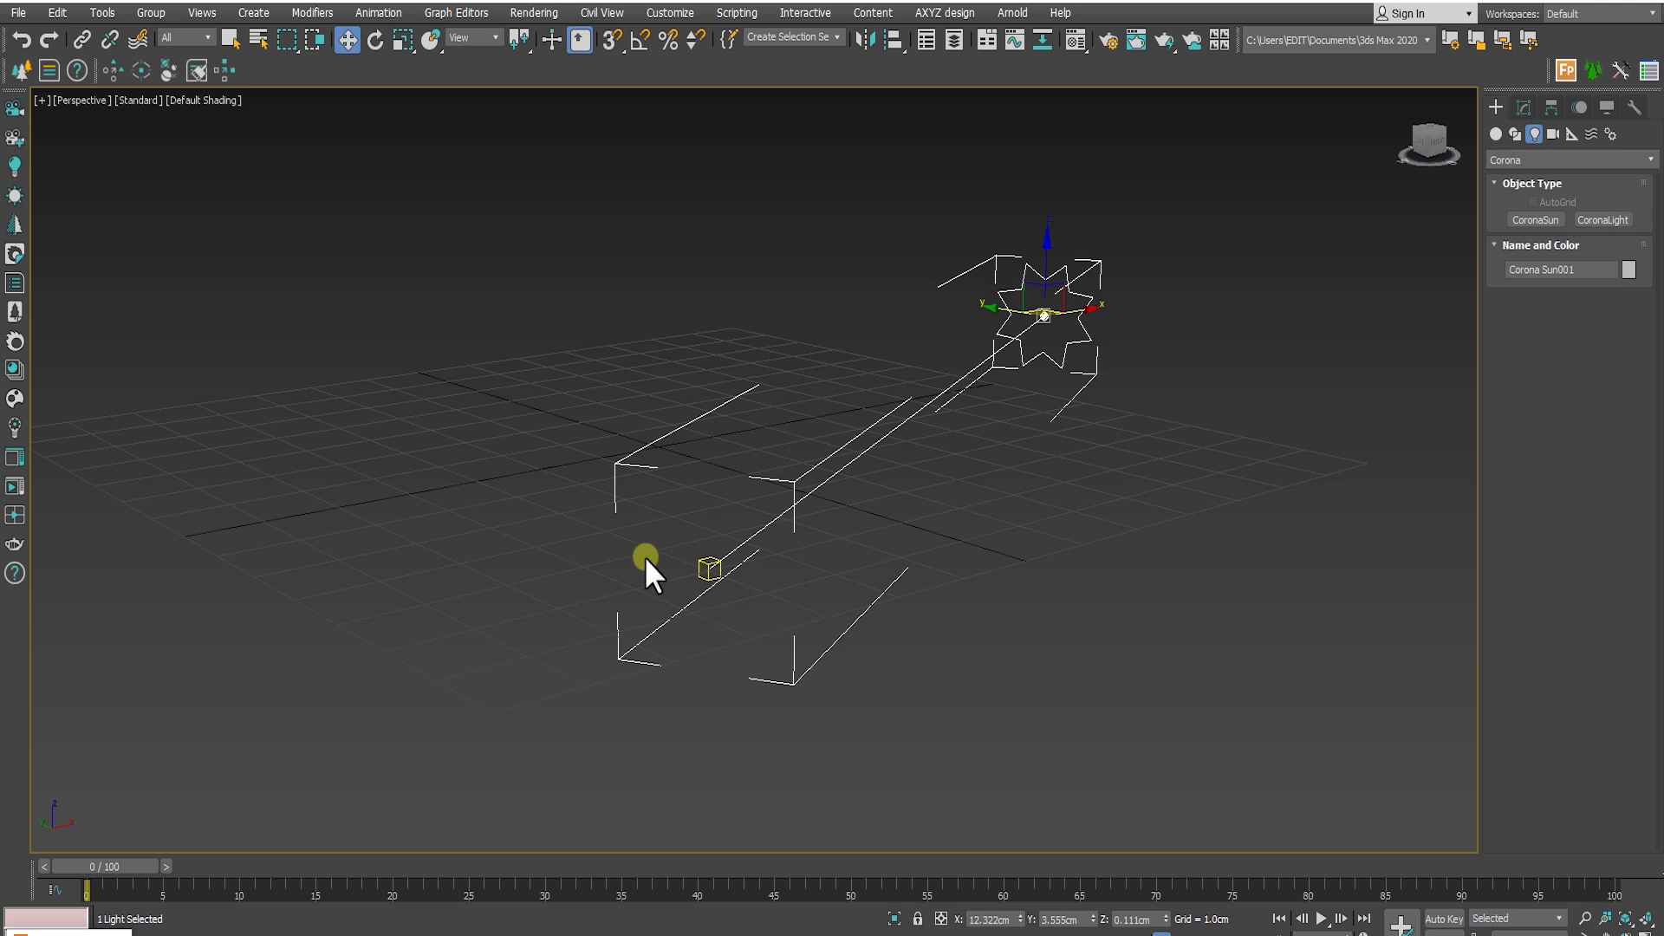
pyautogui.click(15, 484)
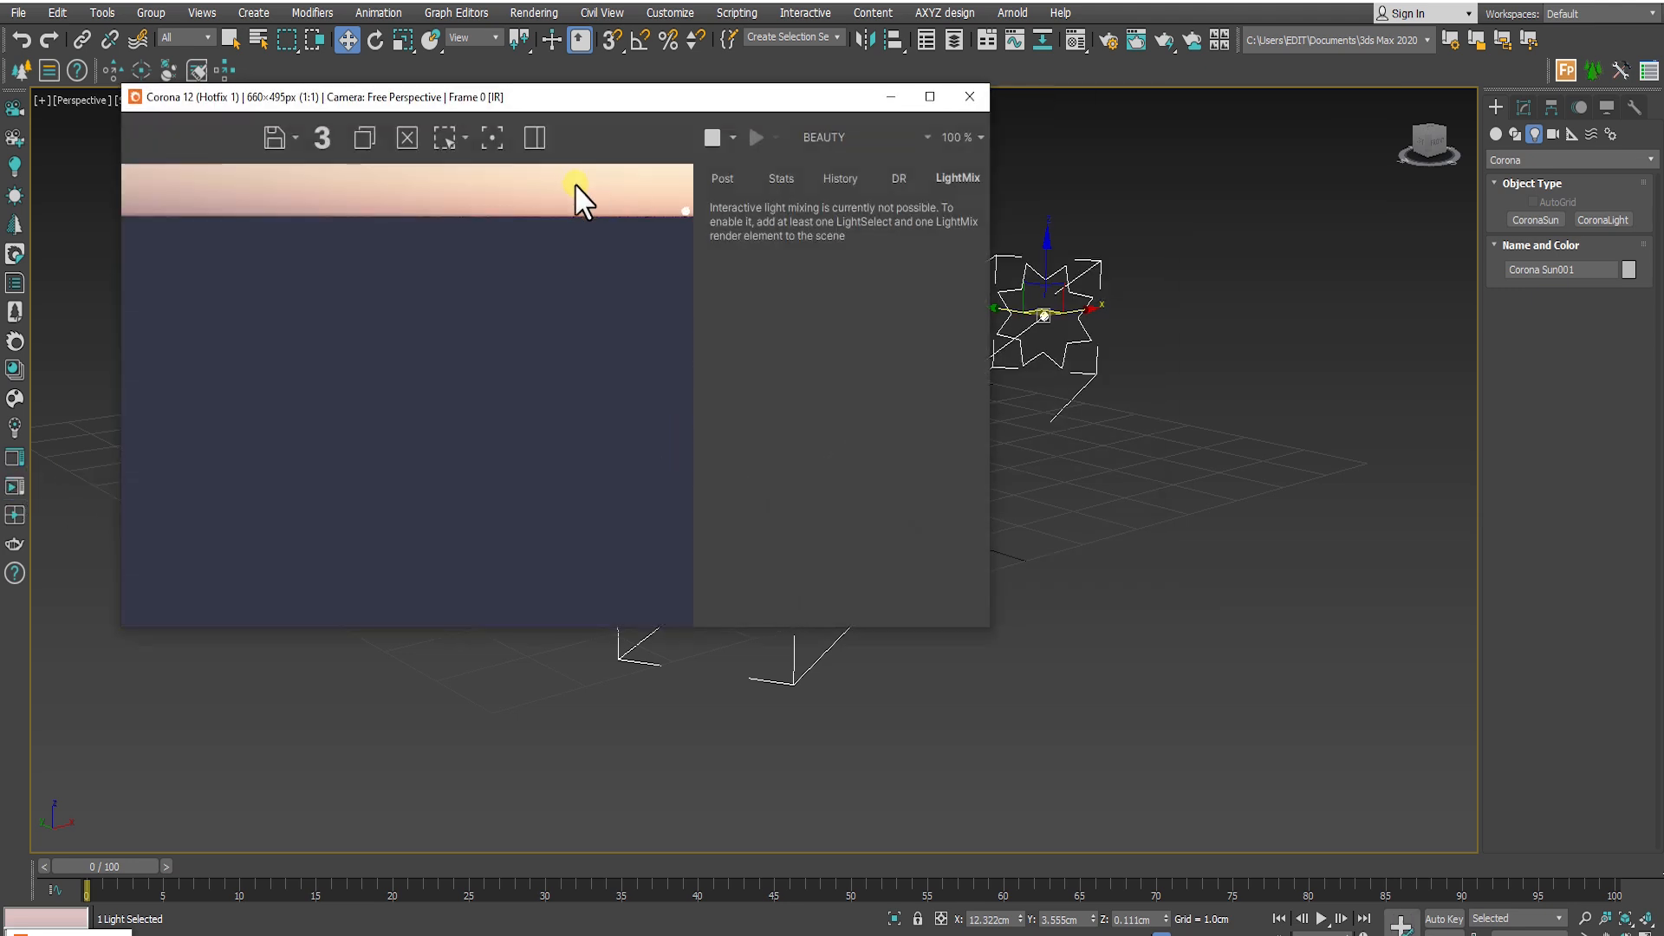
pyautogui.moveTo(681, 104); pyautogui.dragTo(644, 108)
pyautogui.keyDown('alt'); pyautogui.moveTo(1052, 348); pyautogui.dragTo(1296, 316, button='middle'); pyautogui.keyUp('alt')
pyautogui.click(684, 184)
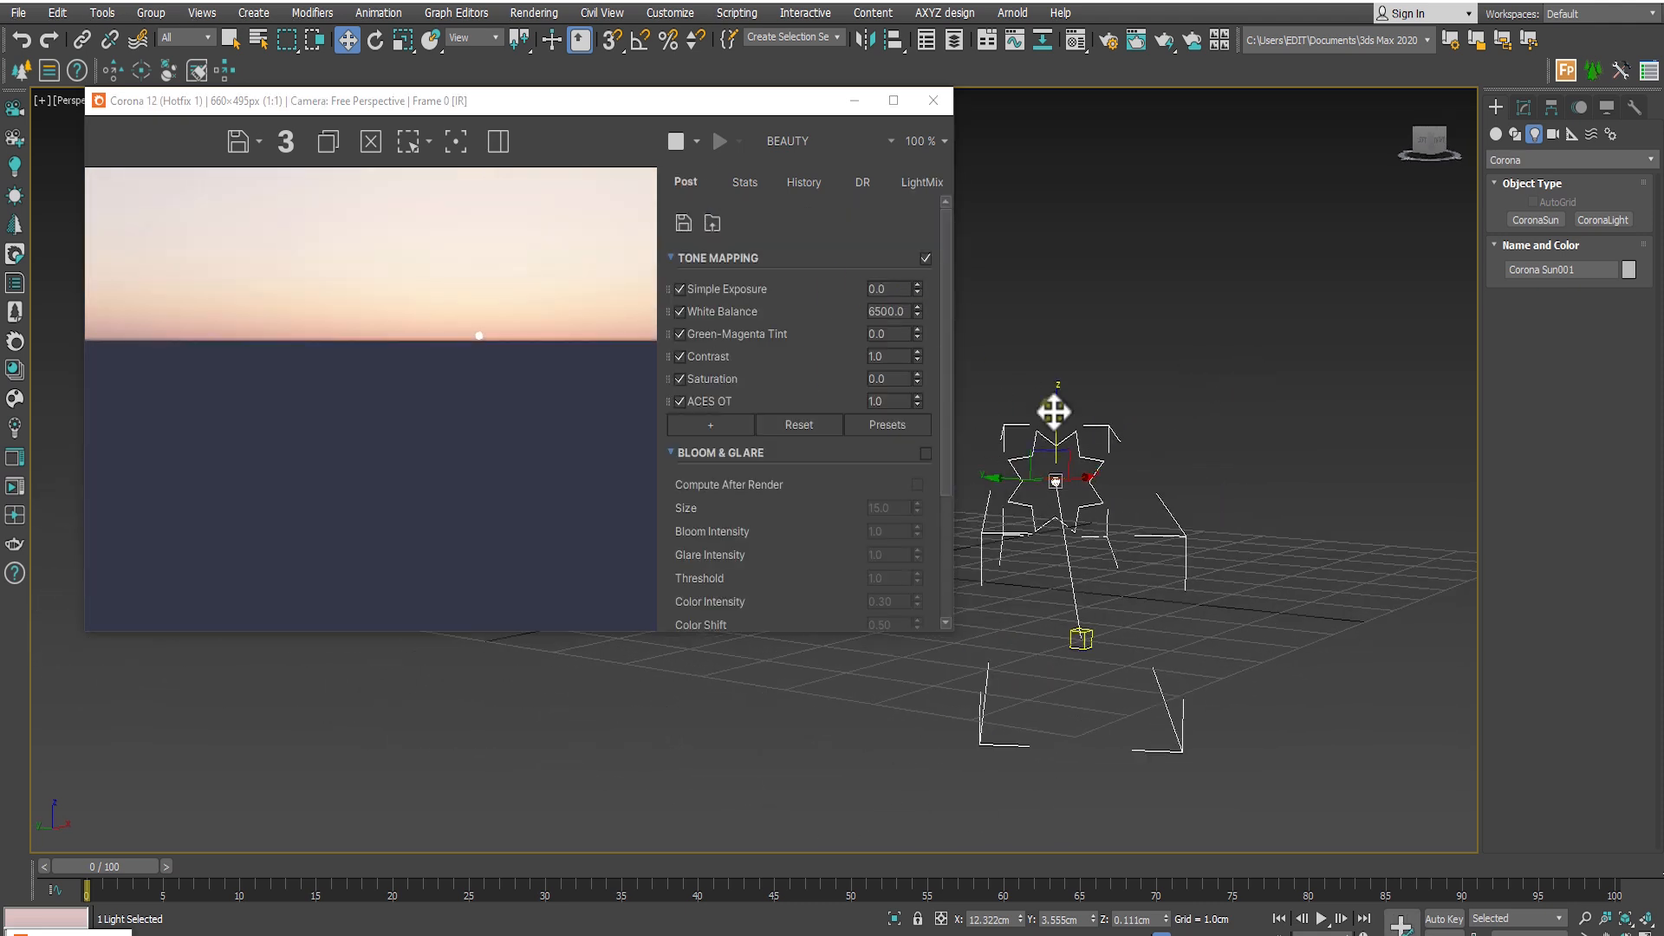
# Lower the Corona Sun below the horizon in stages to a Z height of about -1.4 cm
pyautogui.rightClick(1164, 920)
pyautogui.moveTo(1058, 418); pyautogui.dragTo(1067, 458)
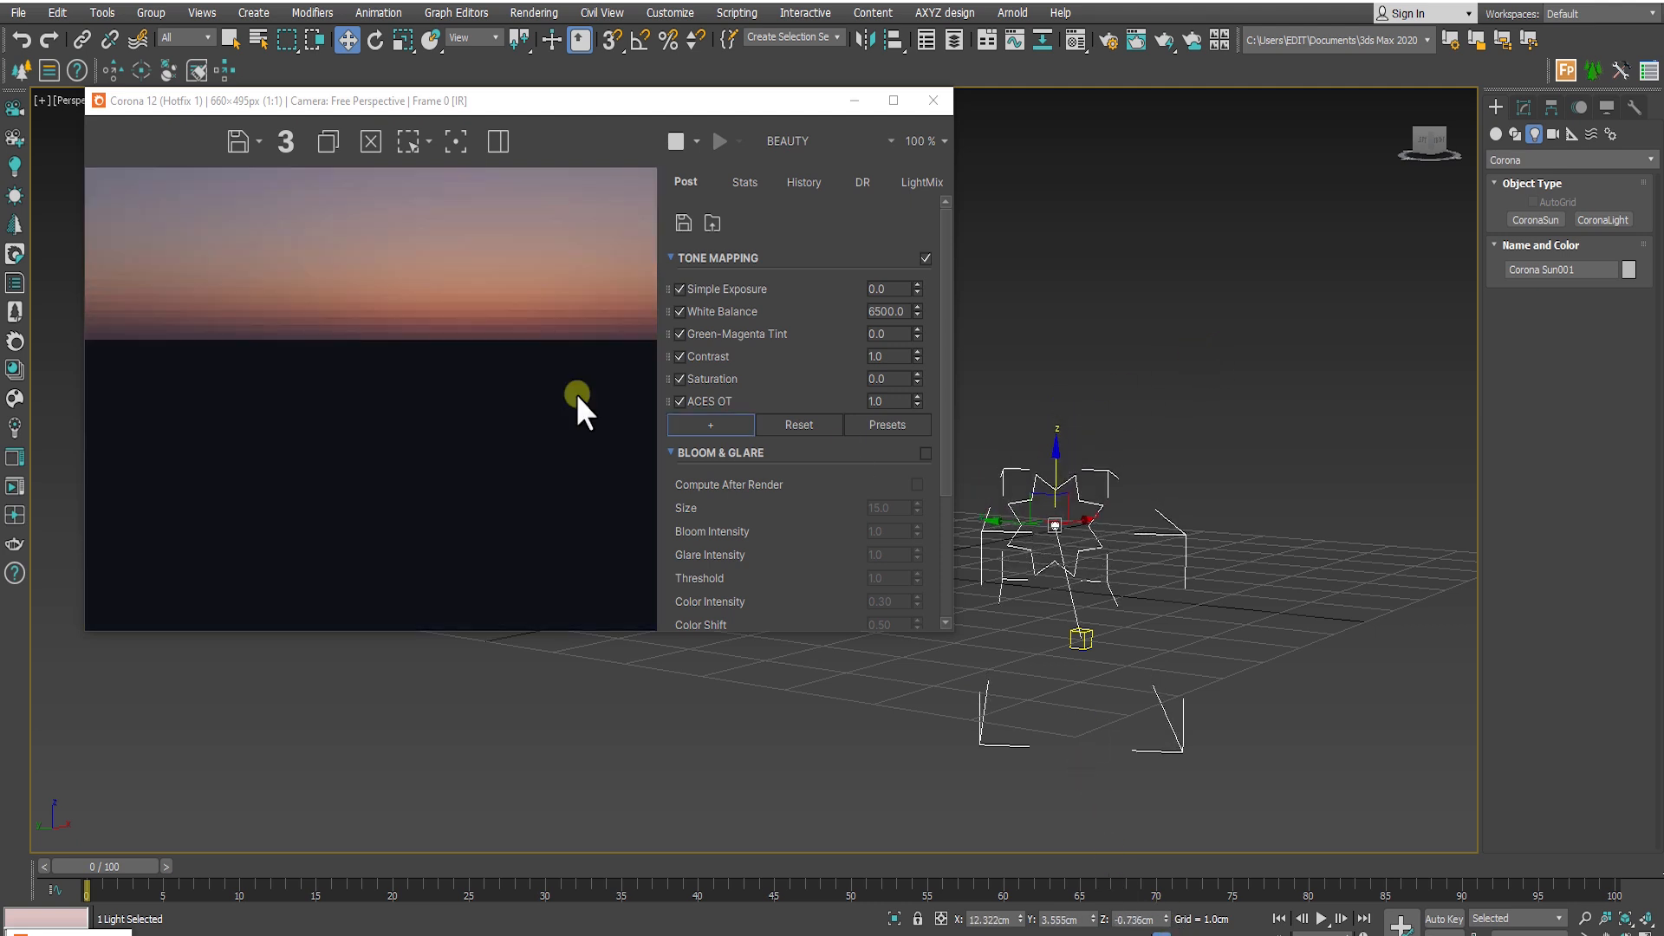
pyautogui.moveTo(643, 107); pyautogui.dragTo(662, 109)
pyautogui.scroll(3, 1064, 412)
pyautogui.keyDown('alt'); pyautogui.moveTo(1092, 503); pyautogui.dragTo(1086, 485, button='middle'); pyautogui.keyUp('alt')
pyautogui.moveTo(1097, 496); pyautogui.dragTo(1104, 537)
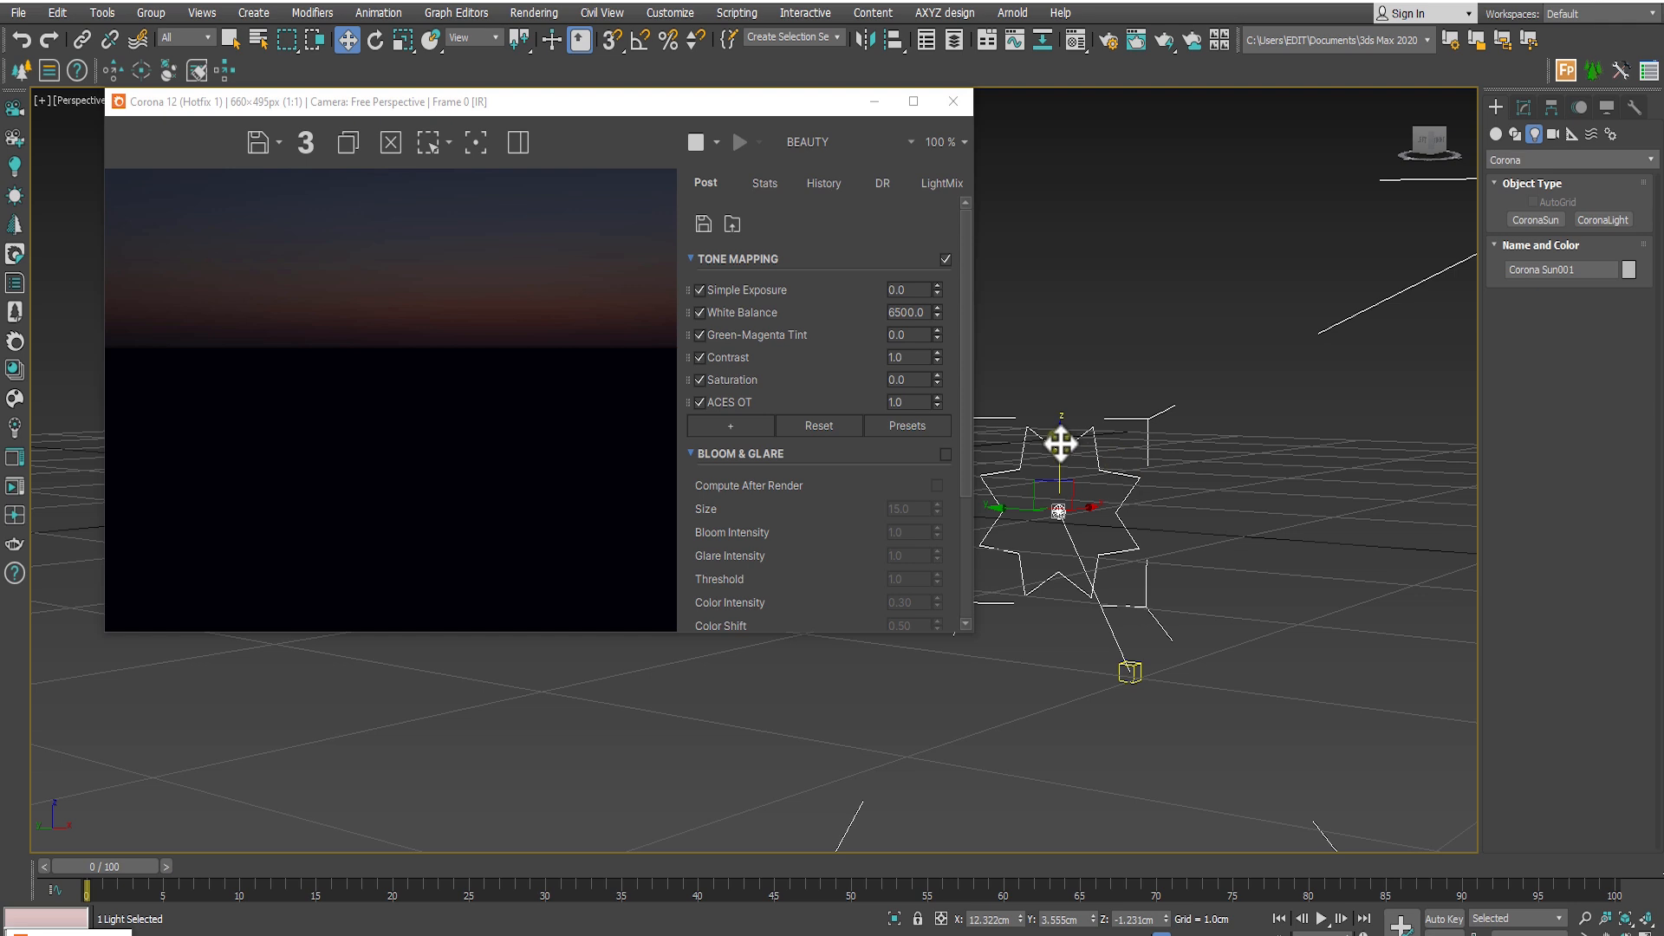
pyautogui.moveTo(1061, 444); pyautogui.dragTo(1062, 457)
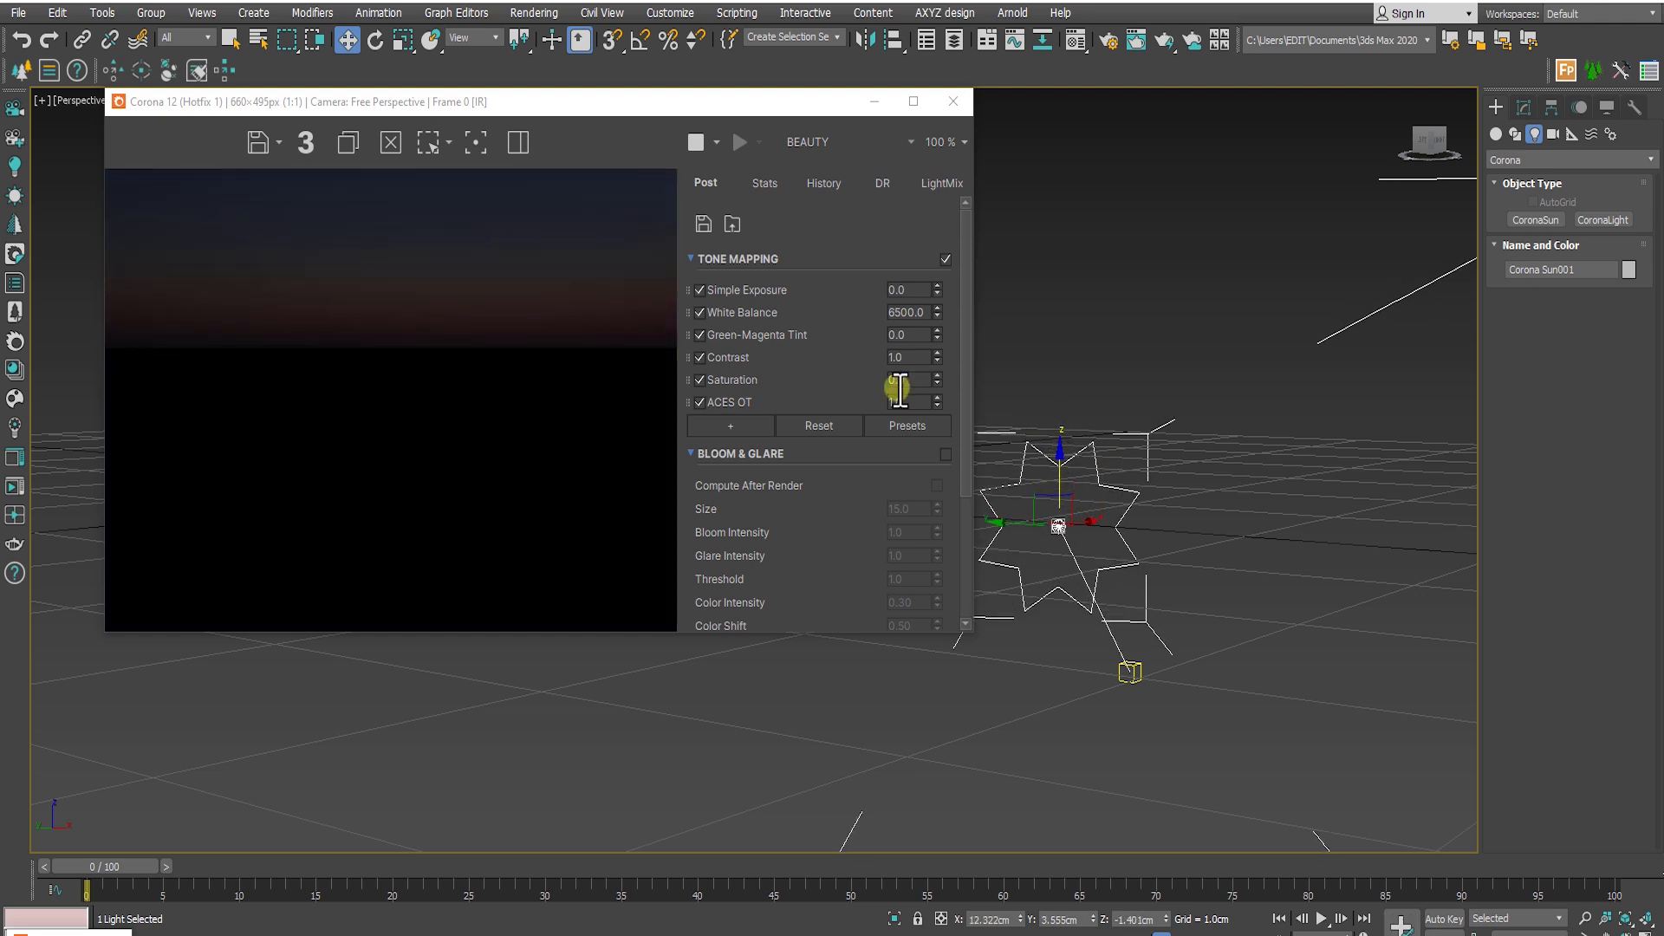
# Raise the Corona Sun to a Z height of 0 cm and reduce Simple Exposure to about -2.245
pyautogui.moveTo(1060, 481); pyautogui.dragTo(1069, 429)
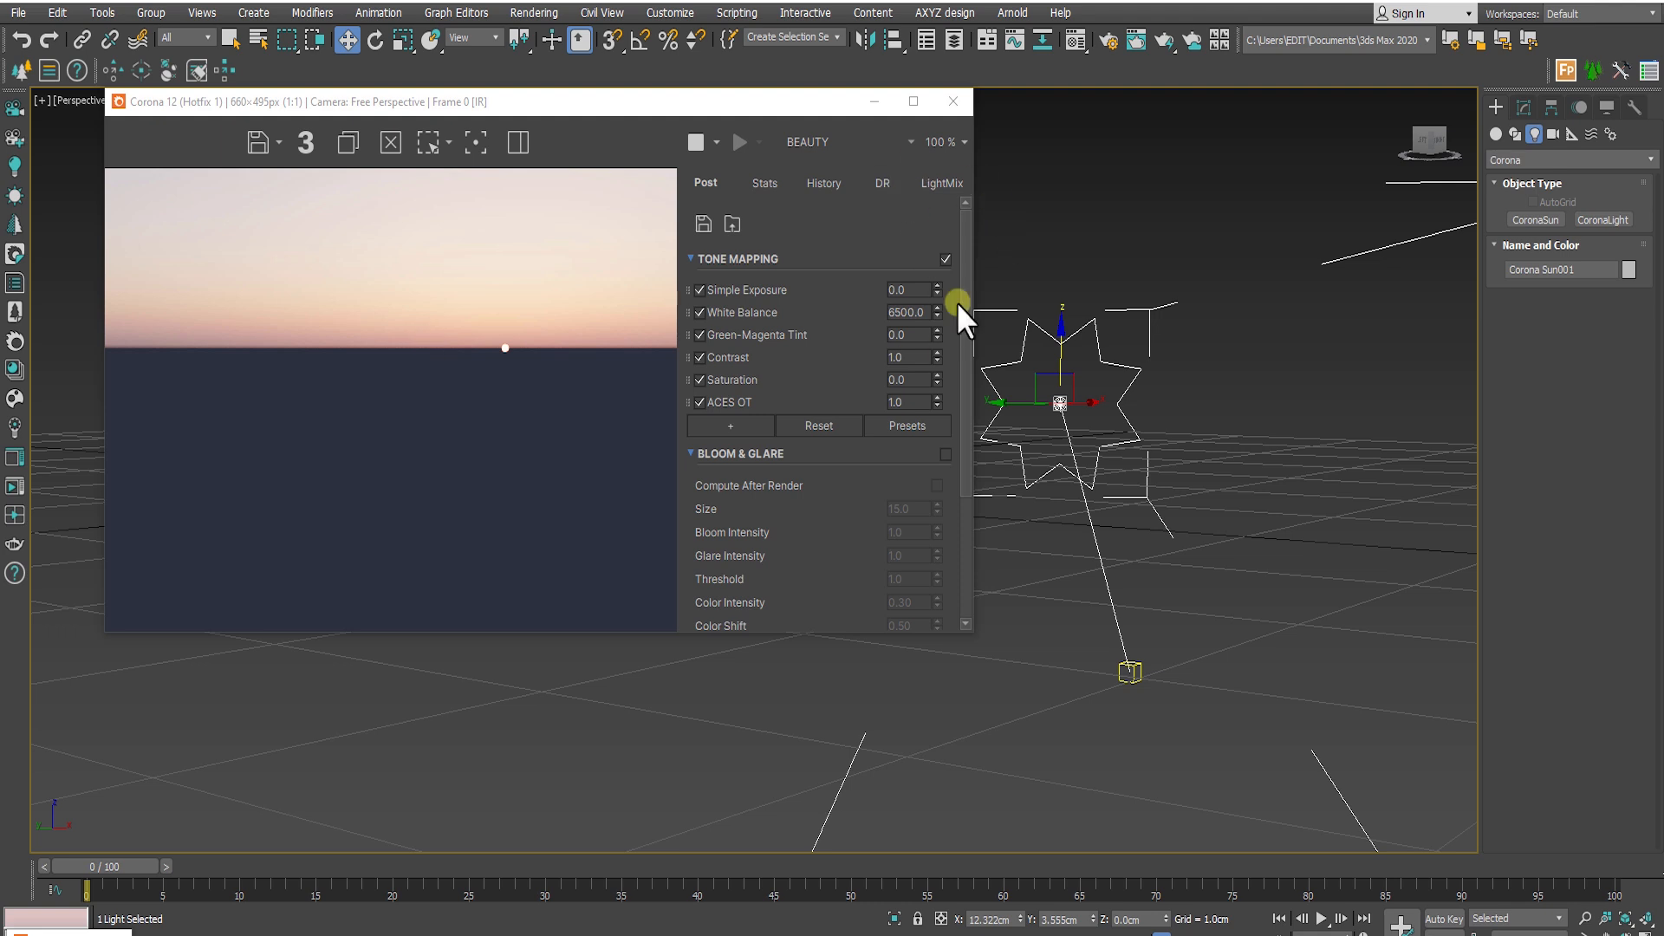
pyautogui.moveTo(941, 284); pyautogui.dragTo(939, 296)
pyautogui.moveTo(938, 354); pyautogui.dragTo(938, 435)
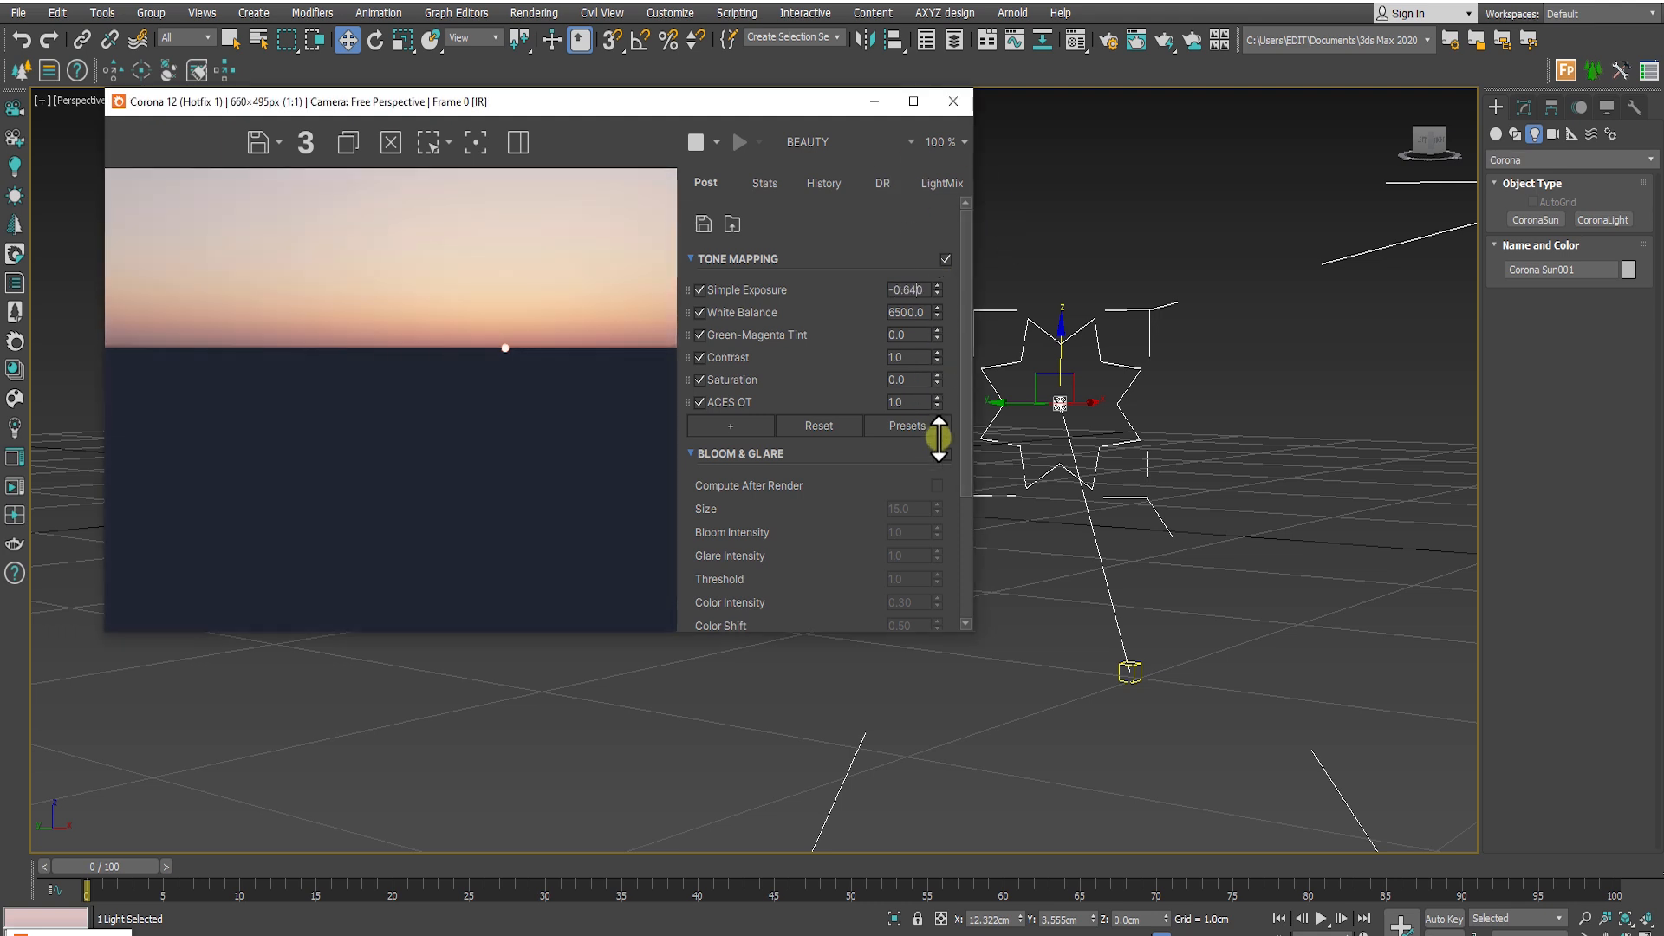
pyautogui.moveTo(953, 540); pyautogui.dragTo(983, 714)
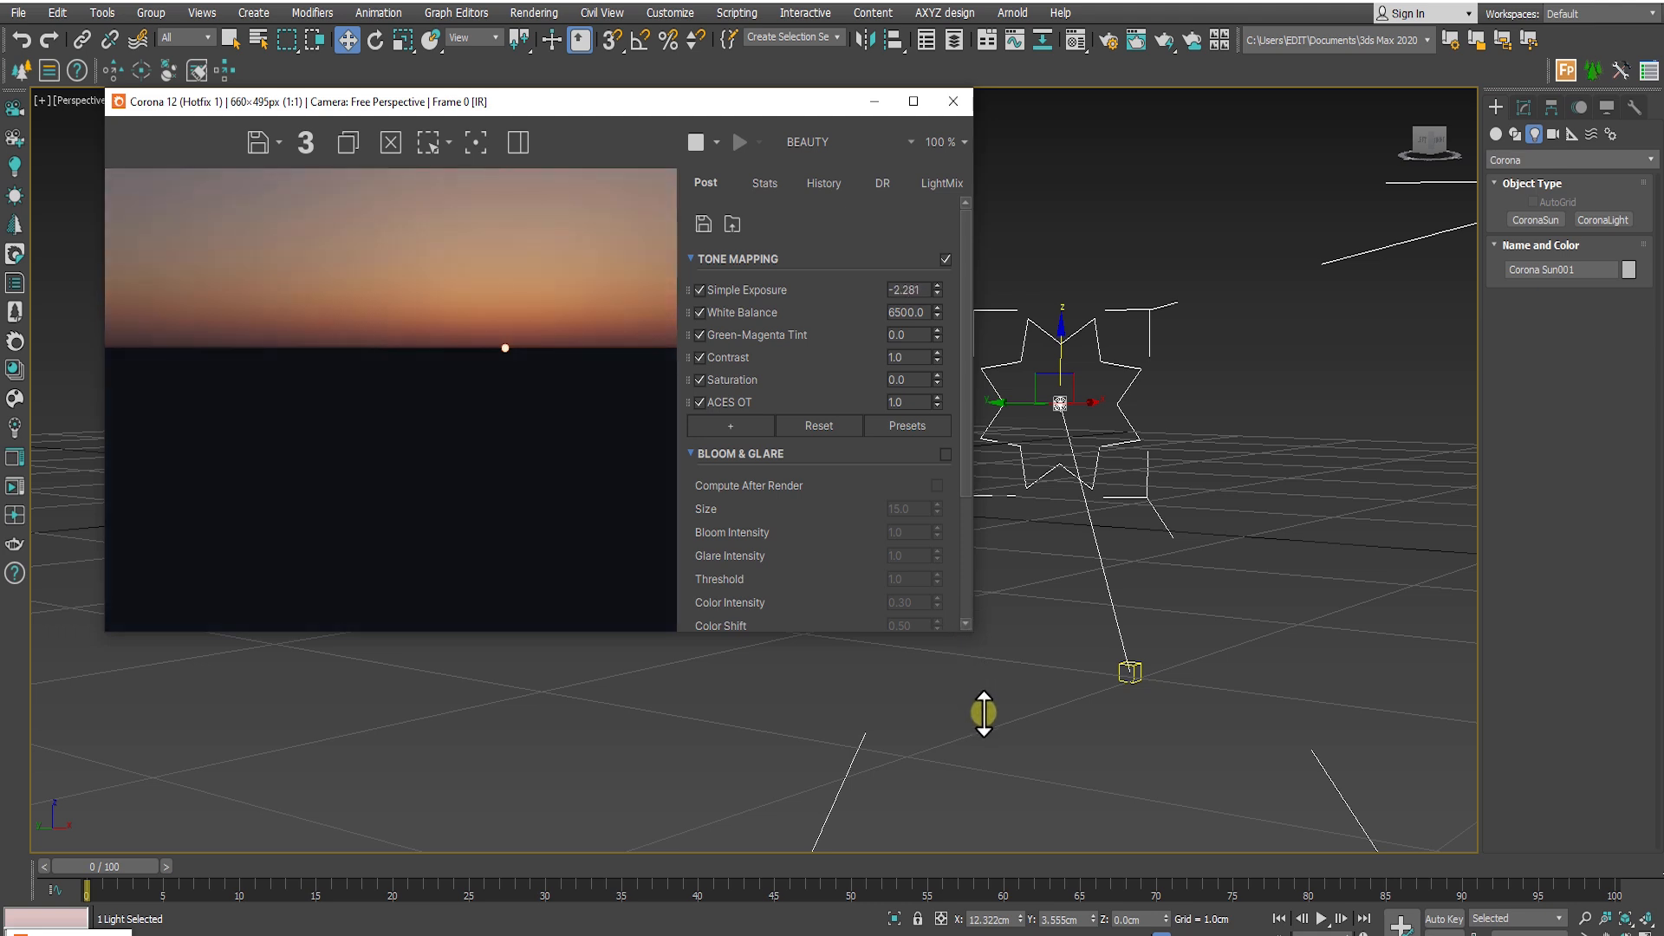
pyautogui.keyDown('alt'); pyautogui.moveTo(1083, 575); pyautogui.dragTo(1166, 565, button='middle'); pyautogui.keyUp('alt')
pyautogui.keyDown('alt'); pyautogui.moveTo(1174, 558); pyautogui.dragTo(1117, 492, button='middle'); pyautogui.keyUp('alt')
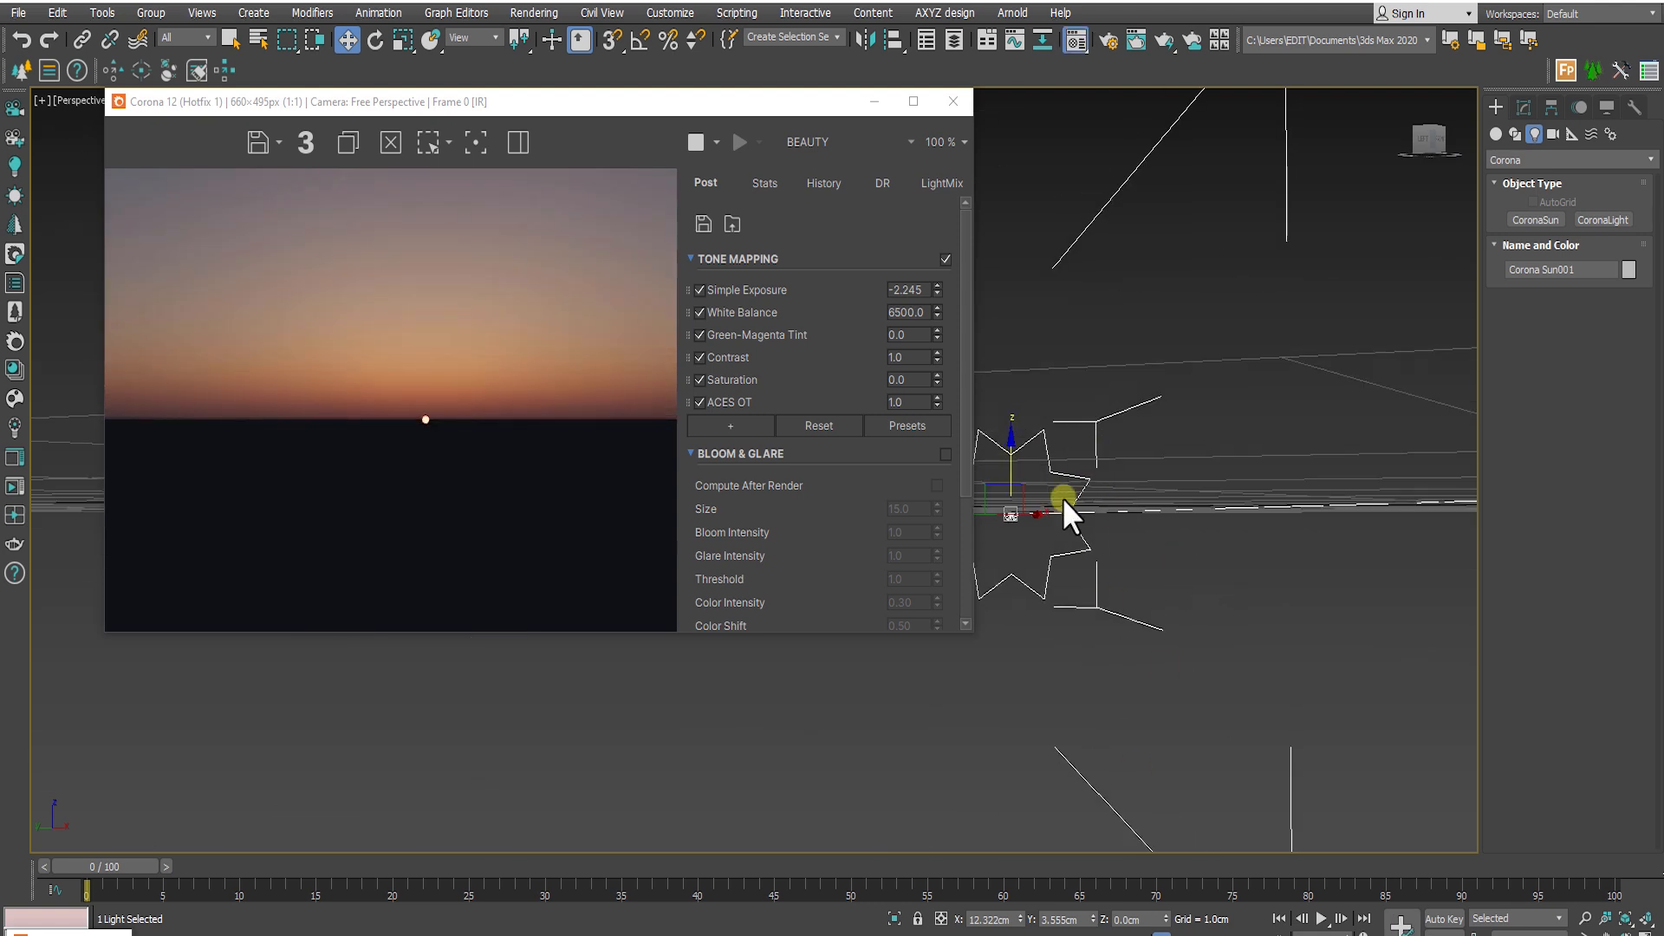
# Copy the Skylight environment (CoronaSky) map from the scene environment into a Material Editor sample slot as an instance
pyautogui.press('m')
pyautogui.moveTo(1135, 81); pyautogui.dragTo(1206, 81)
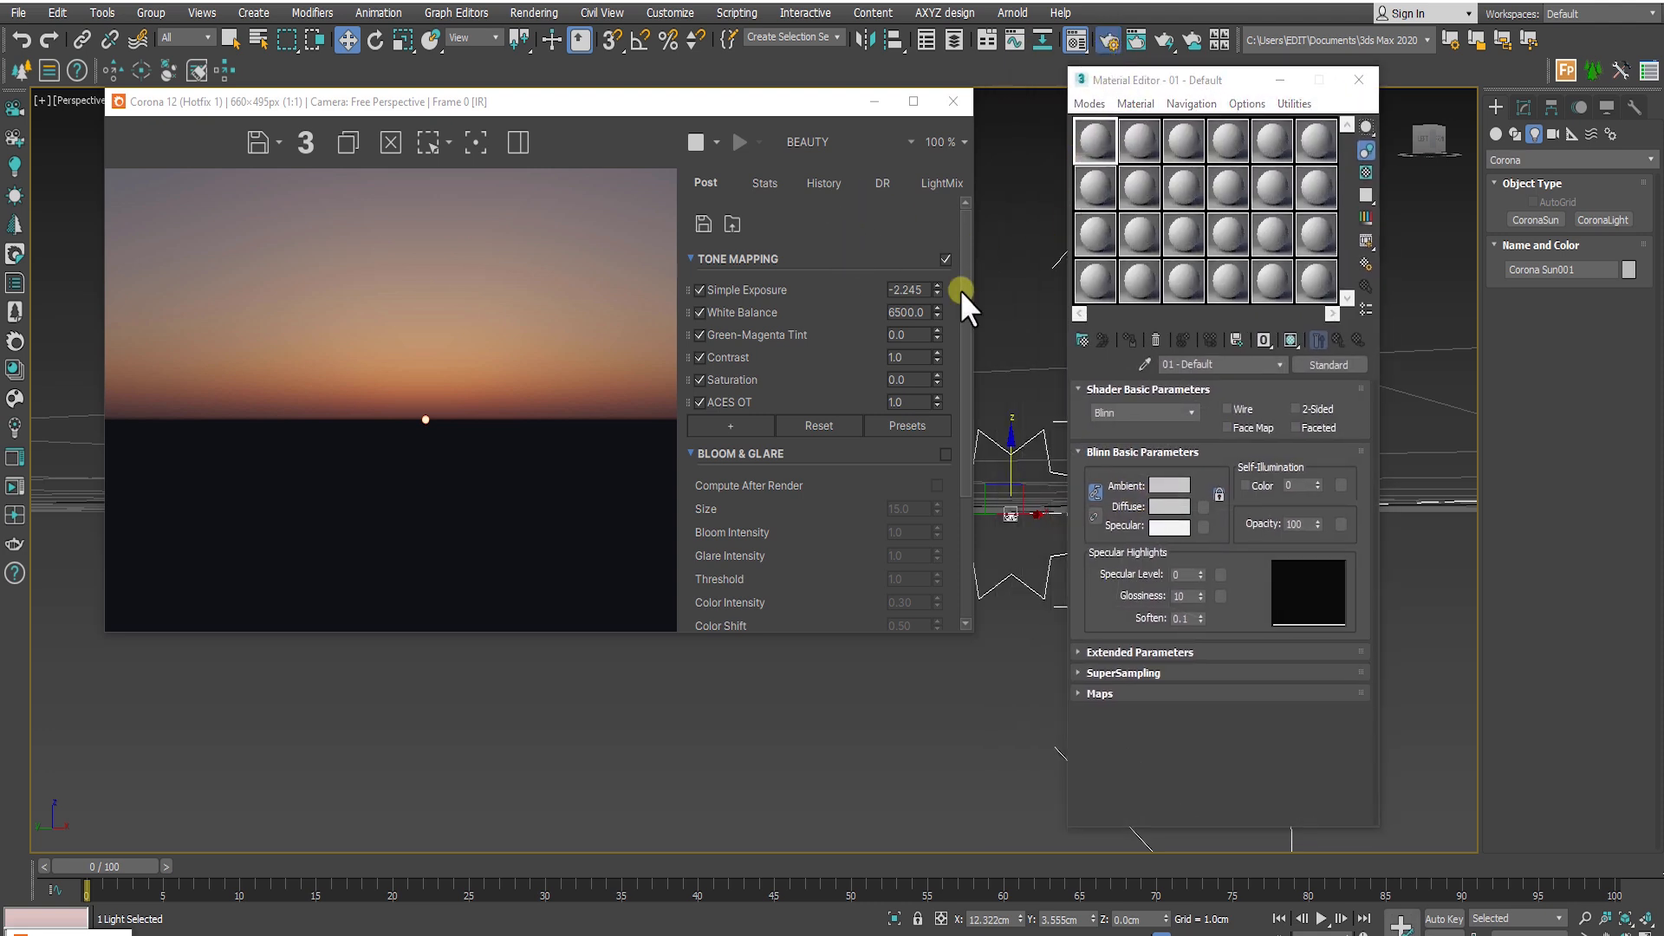
pyautogui.click(1107, 40)
pyautogui.moveTo(1240, 77); pyautogui.dragTo(701, 52)
pyautogui.scroll(-3, 628, 515)
pyautogui.moveTo(866, 440); pyautogui.dragTo(1313, 282)
pyautogui.click(1189, 451)
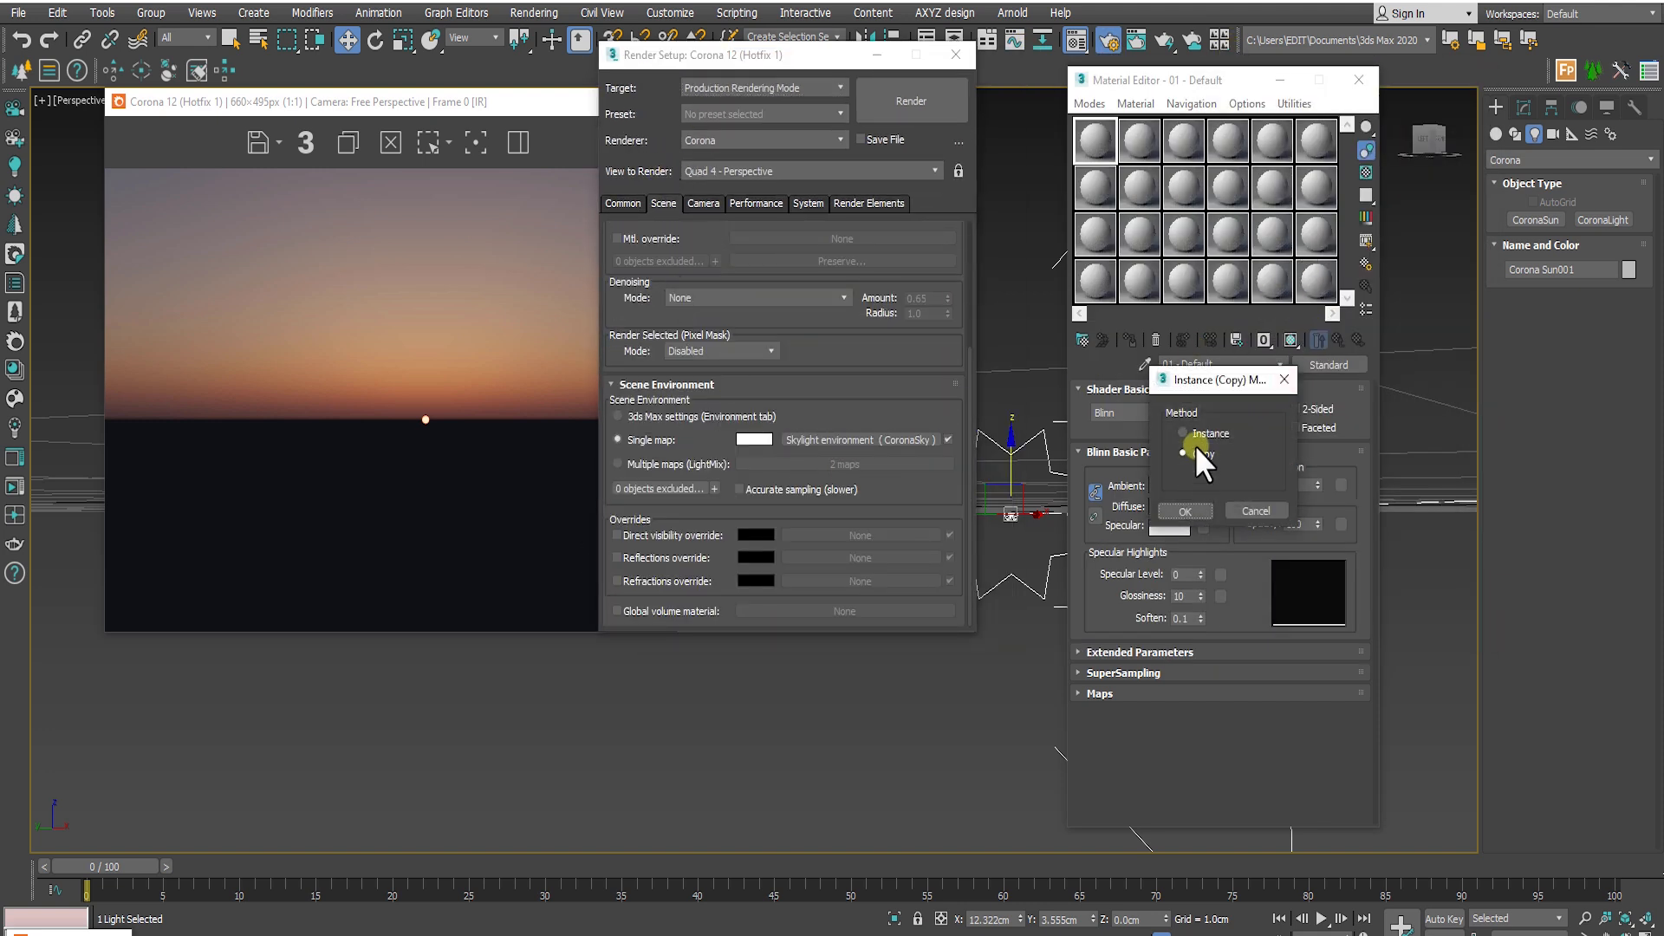
pyautogui.click(1180, 509)
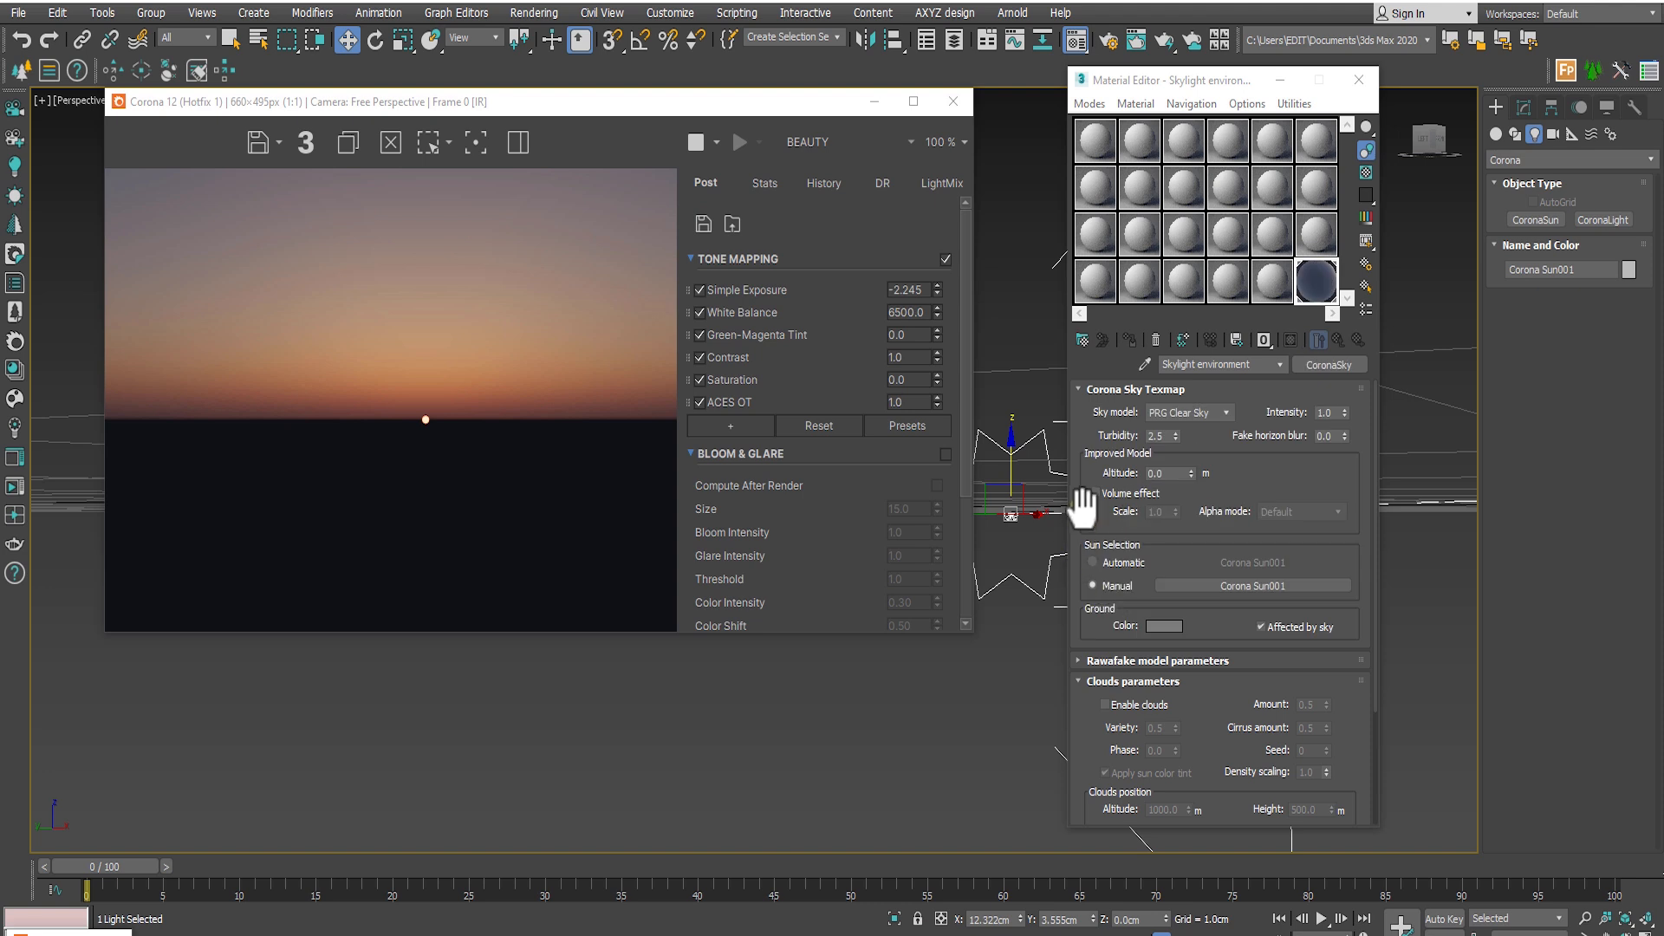
# Enable clouds in the CoronaSky map's clouds parameters
pyautogui.moveTo(1082, 503); pyautogui.dragTo(1097, 381)
pyautogui.click(1104, 576)
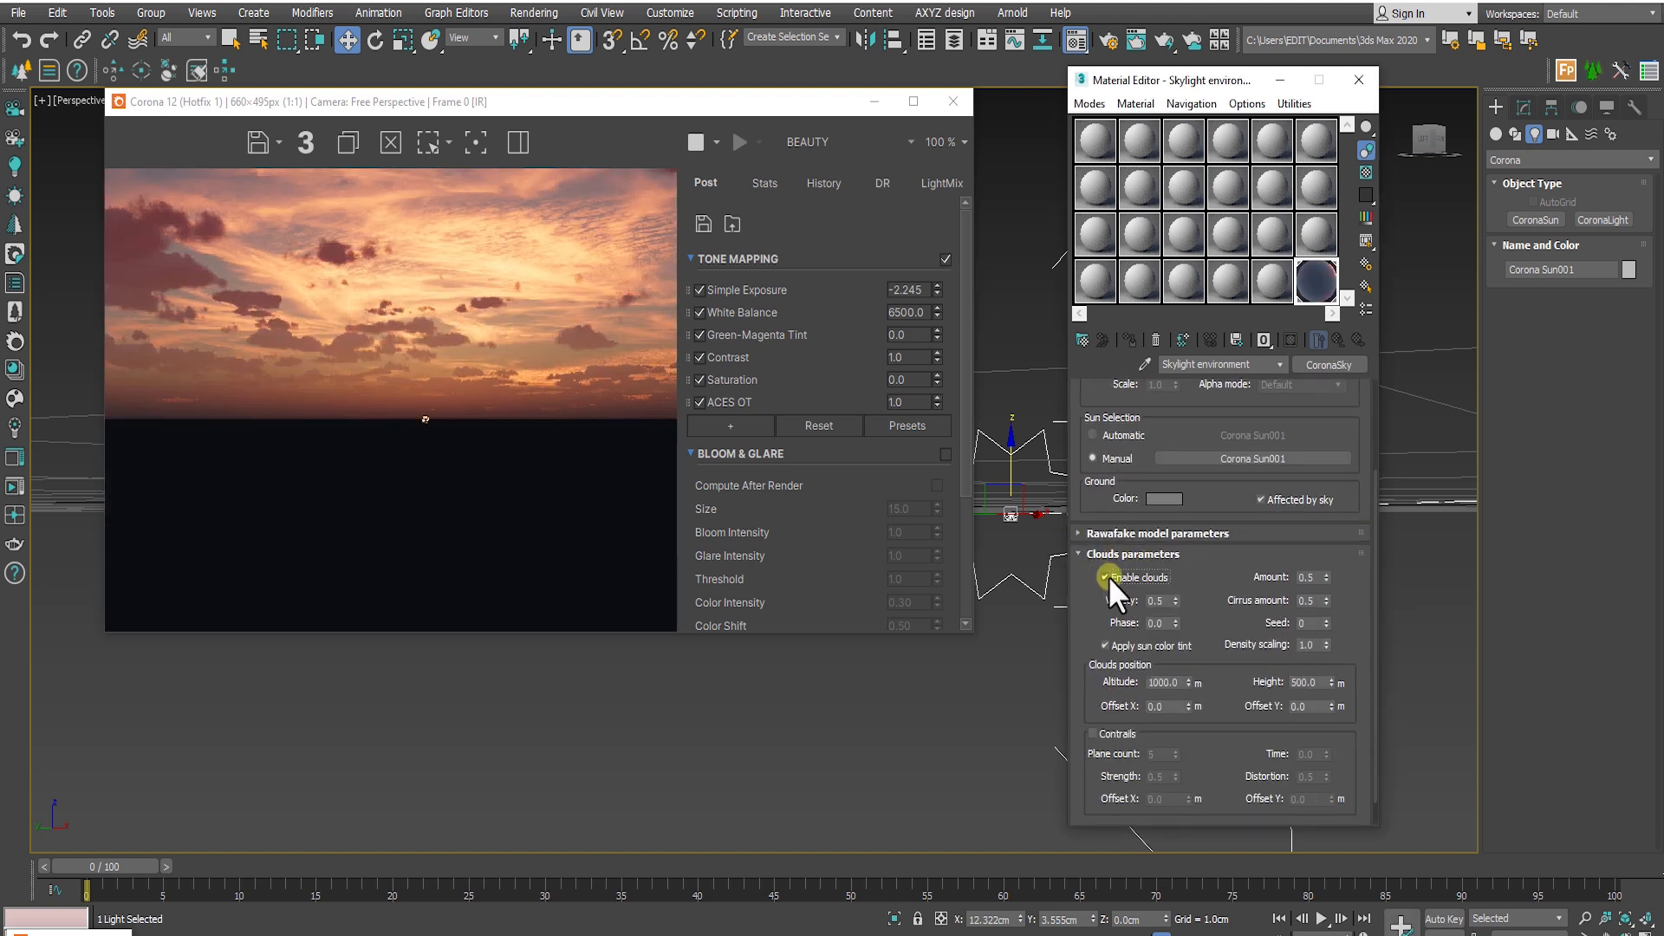
pyautogui.moveTo(617, 108); pyautogui.dragTo(598, 106)
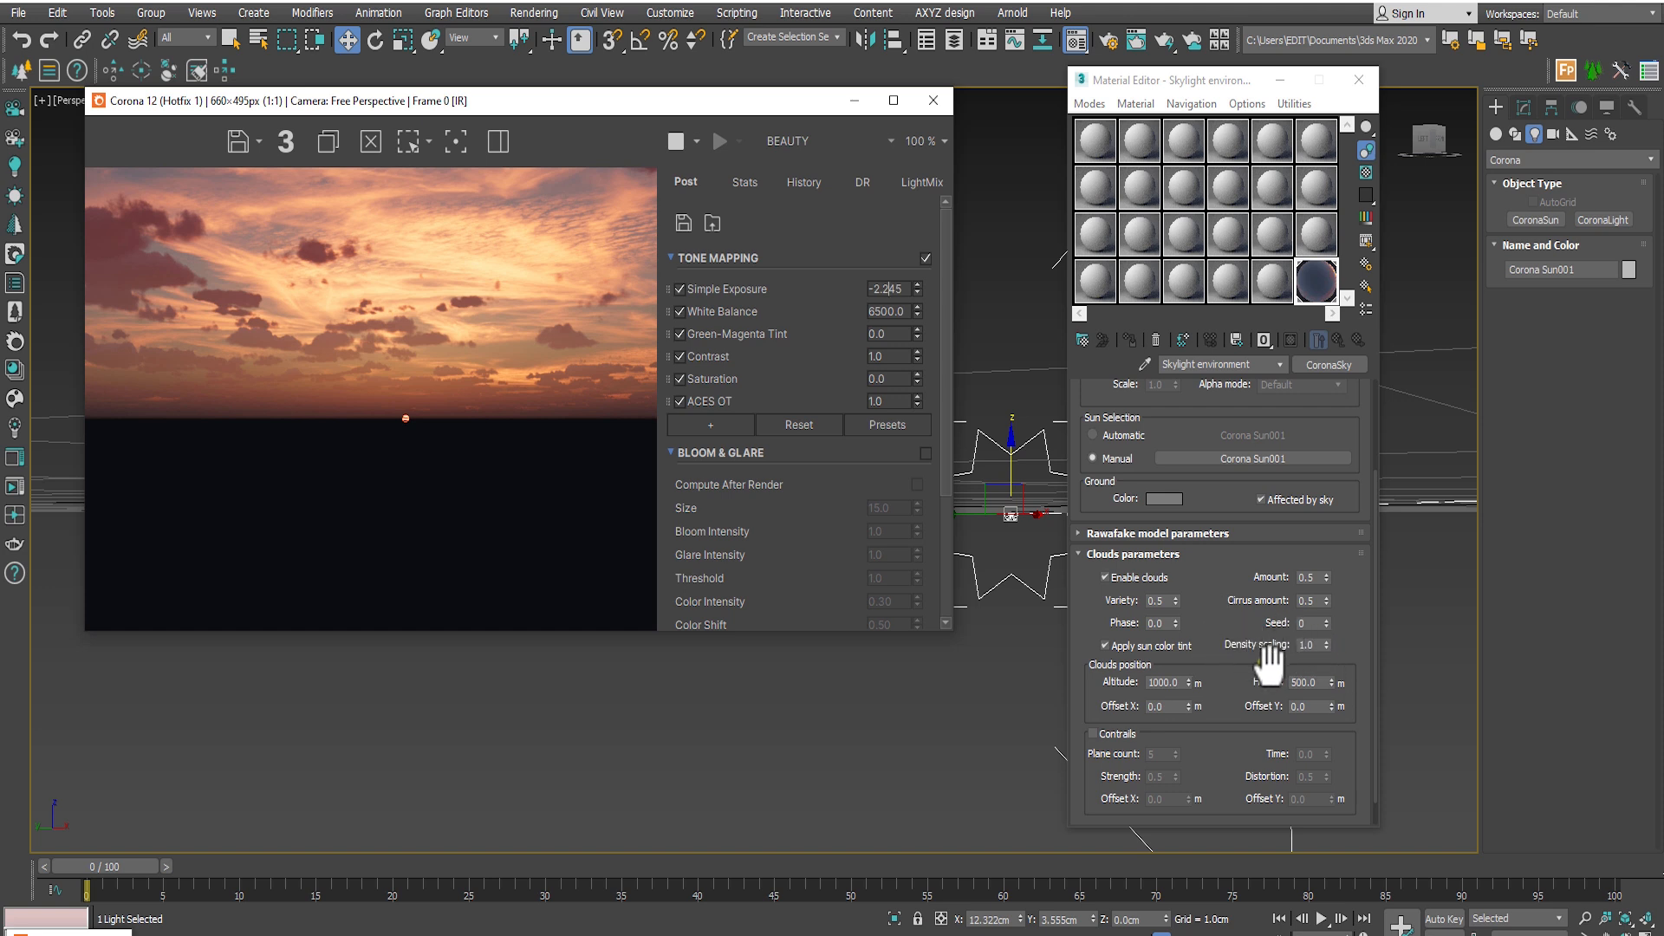
# Set the clouds' density scaling to 0.1 and inspect the sunset clouds up close in the render
pyautogui.click(1308, 646)
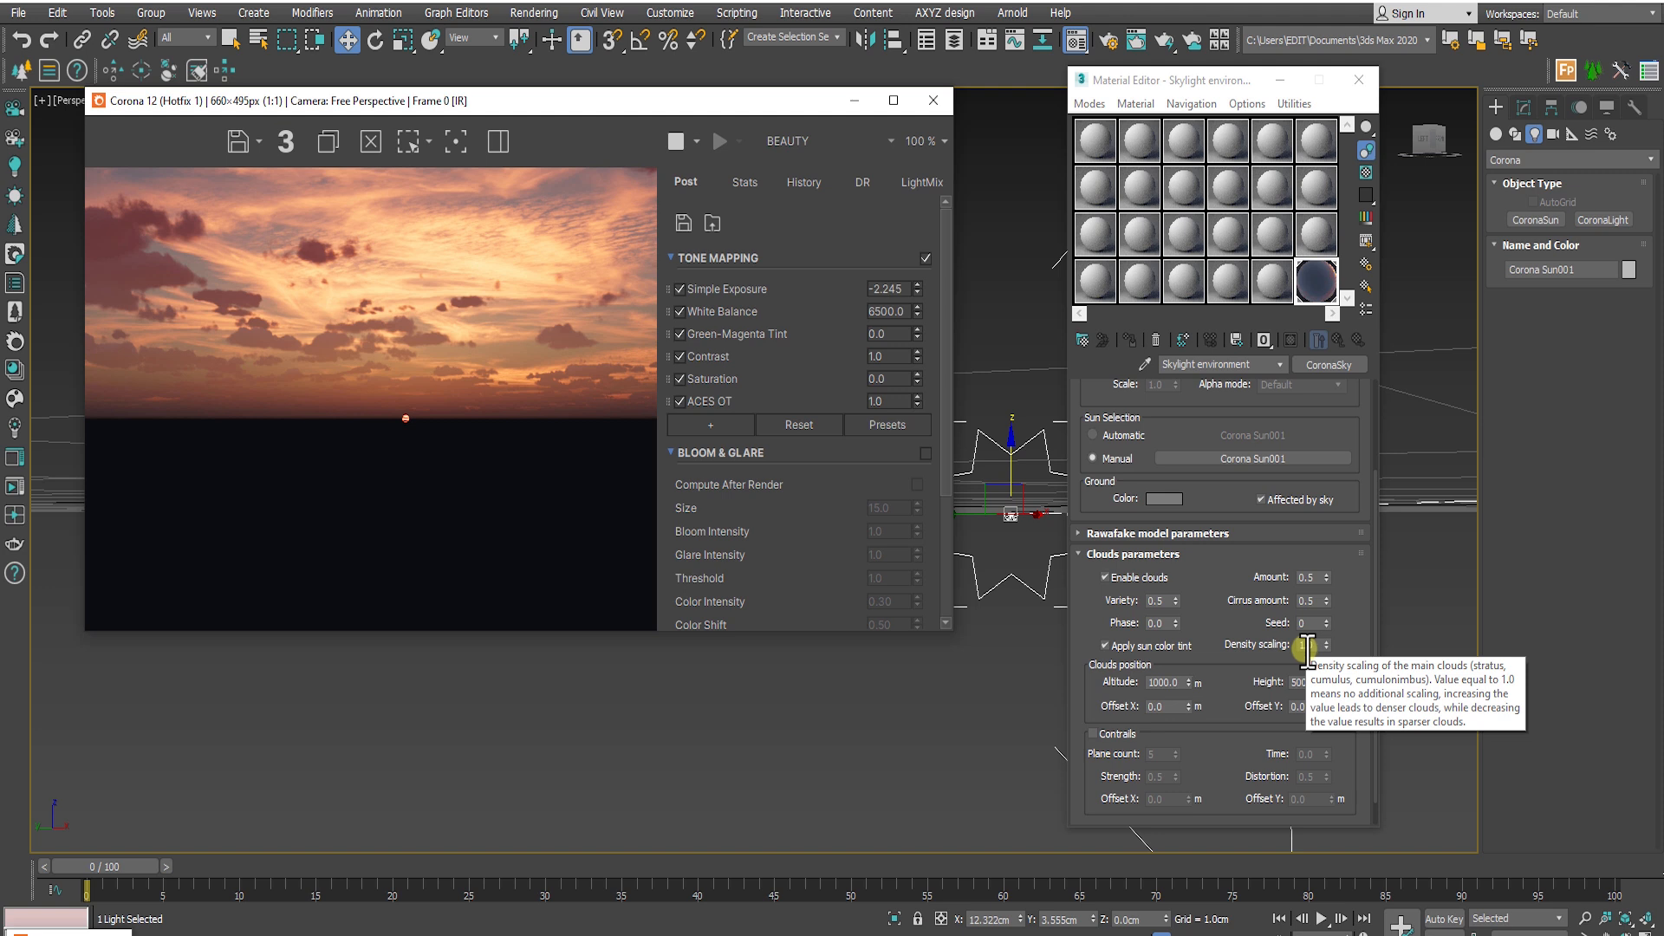
pyautogui.doubleClick(1307, 646)
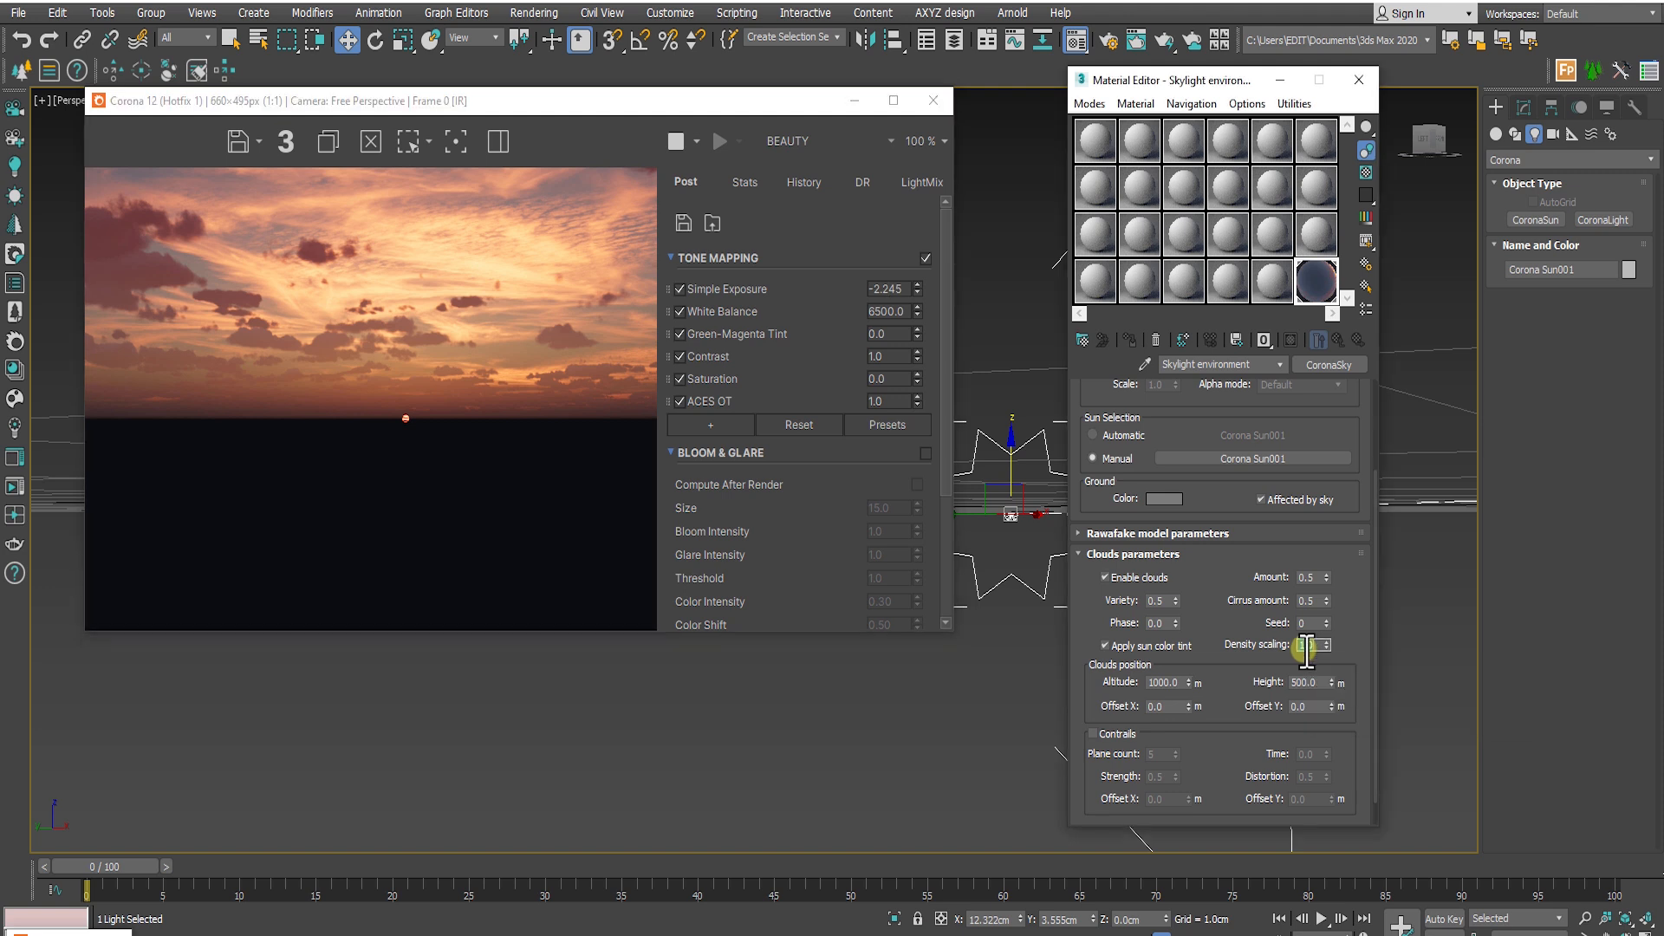
pyautogui.press('Return')
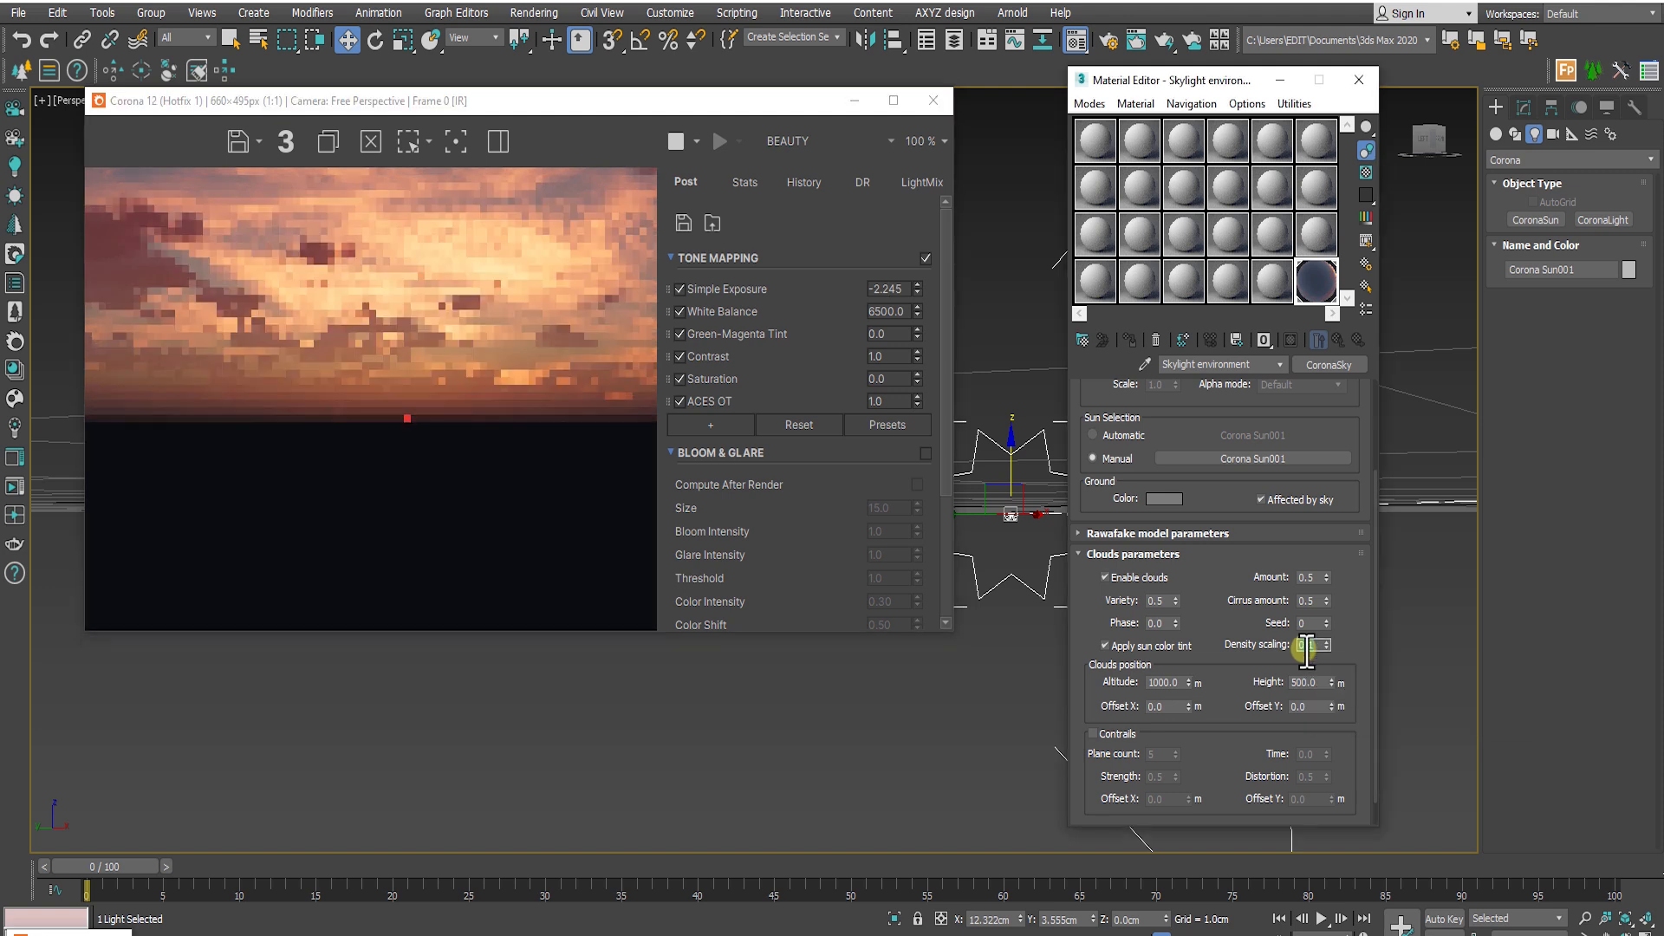
pyautogui.scroll(1, 153, 270)
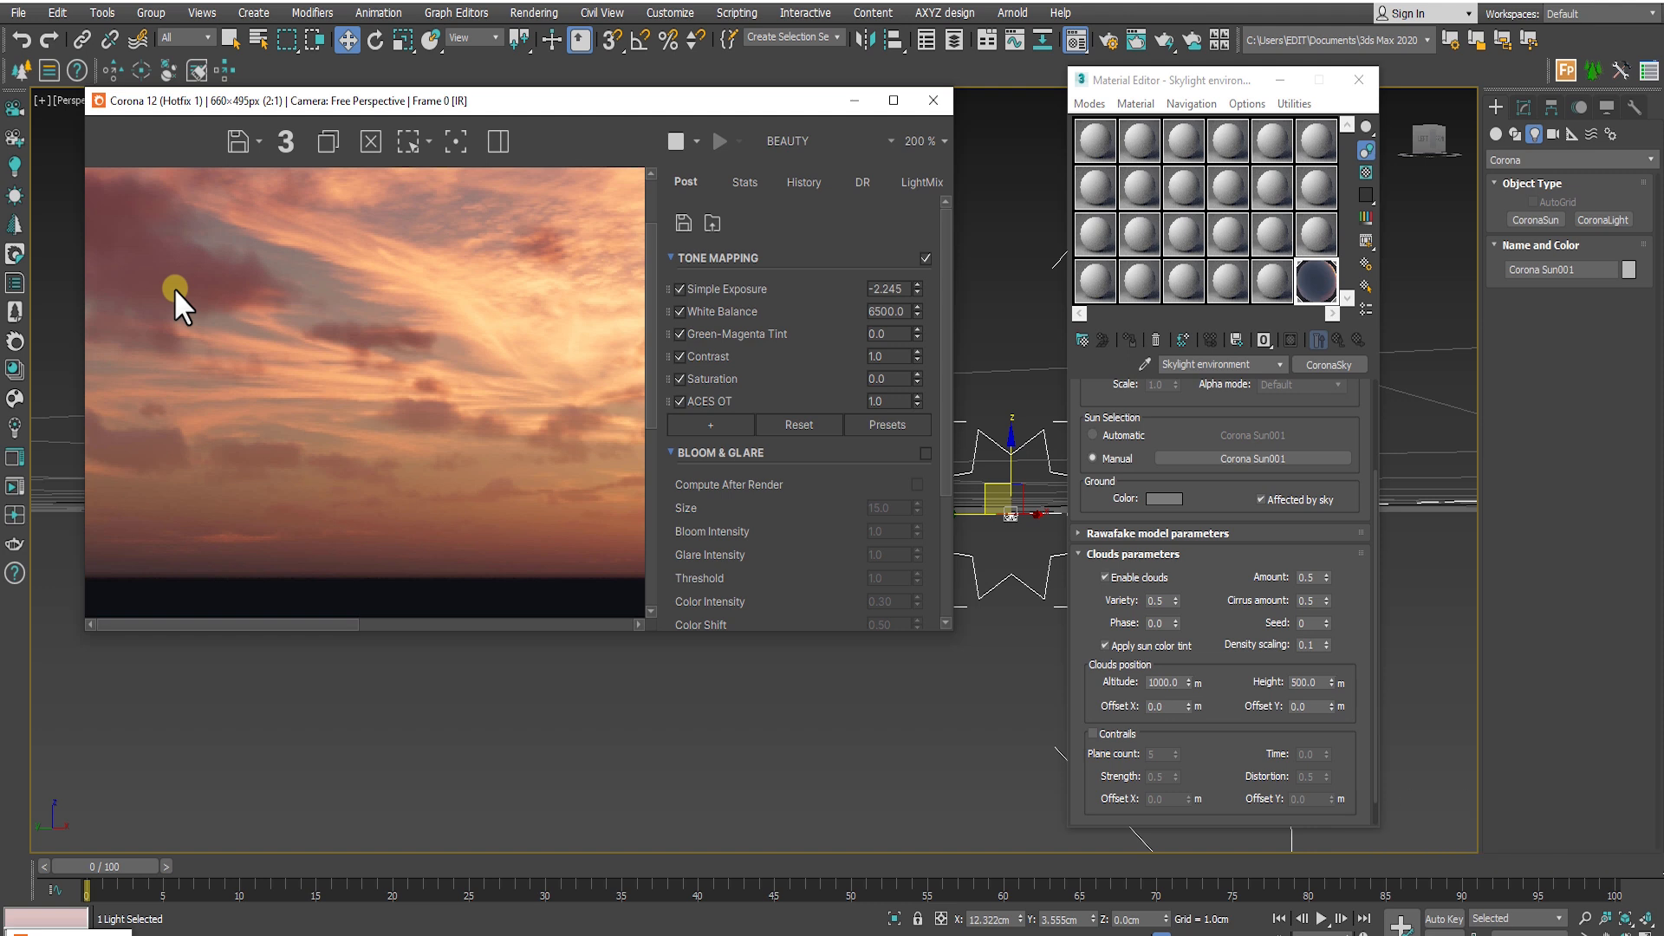
# Set the clouds' density scaling to 10 and inspect the denser sunset clouds in the render
pyautogui.doubleClick(1311, 648)
pyautogui.write('10')
pyautogui.press('Return')
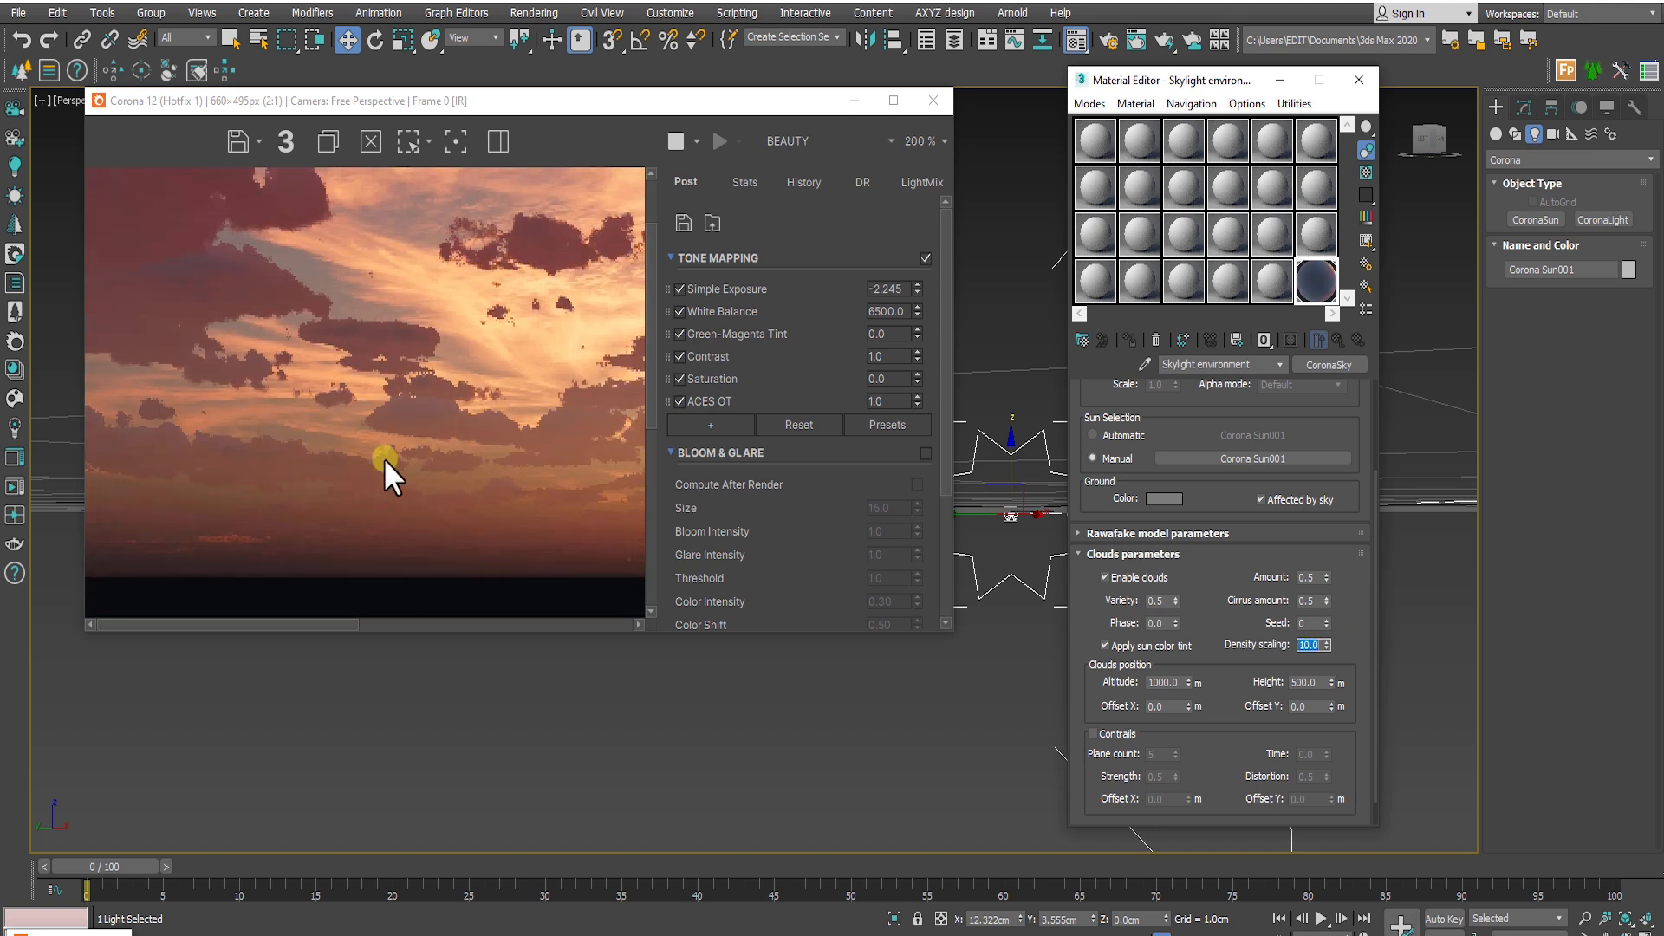
pyautogui.scroll(-2, 372, 455)
pyautogui.scroll(1, 428, 425)
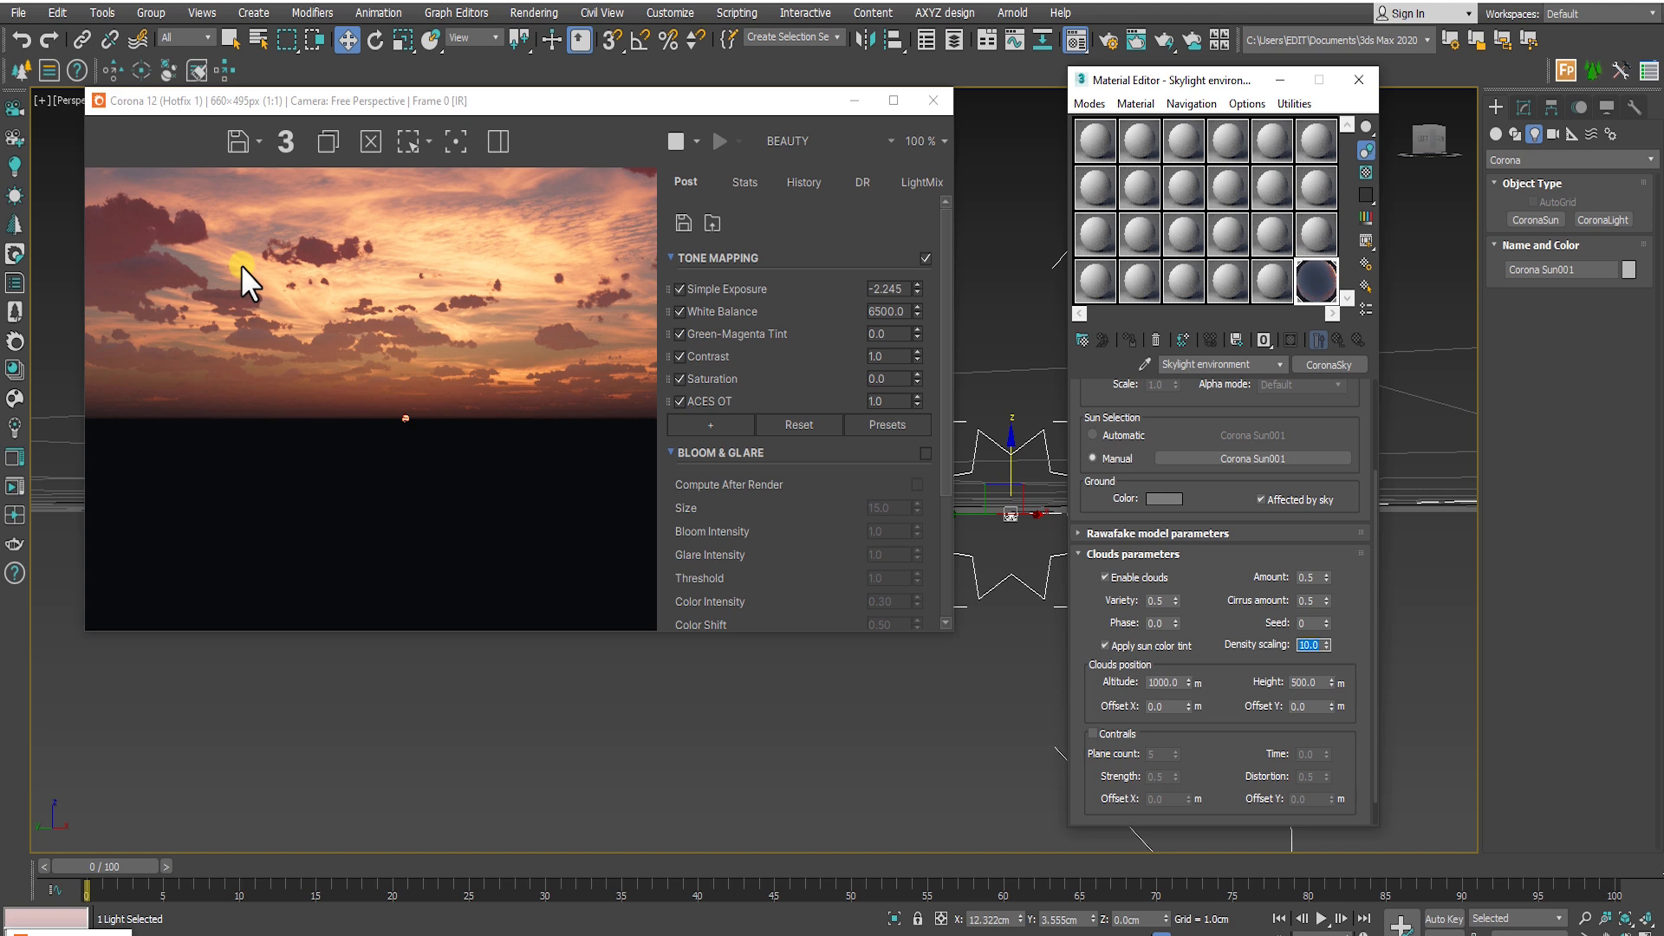
# Raise the Corona Sun high above the horizon for a daytime sky and lower Simple Exposure to about -3.904
pyautogui.moveTo(1013, 449); pyautogui.dragTo(1058, 26)
pyautogui.click(893, 290)
pyautogui.moveTo(915, 279); pyautogui.dragTo(928, 416)
pyautogui.moveTo(818, 844); pyautogui.dragTo(697, 760, button='middle')
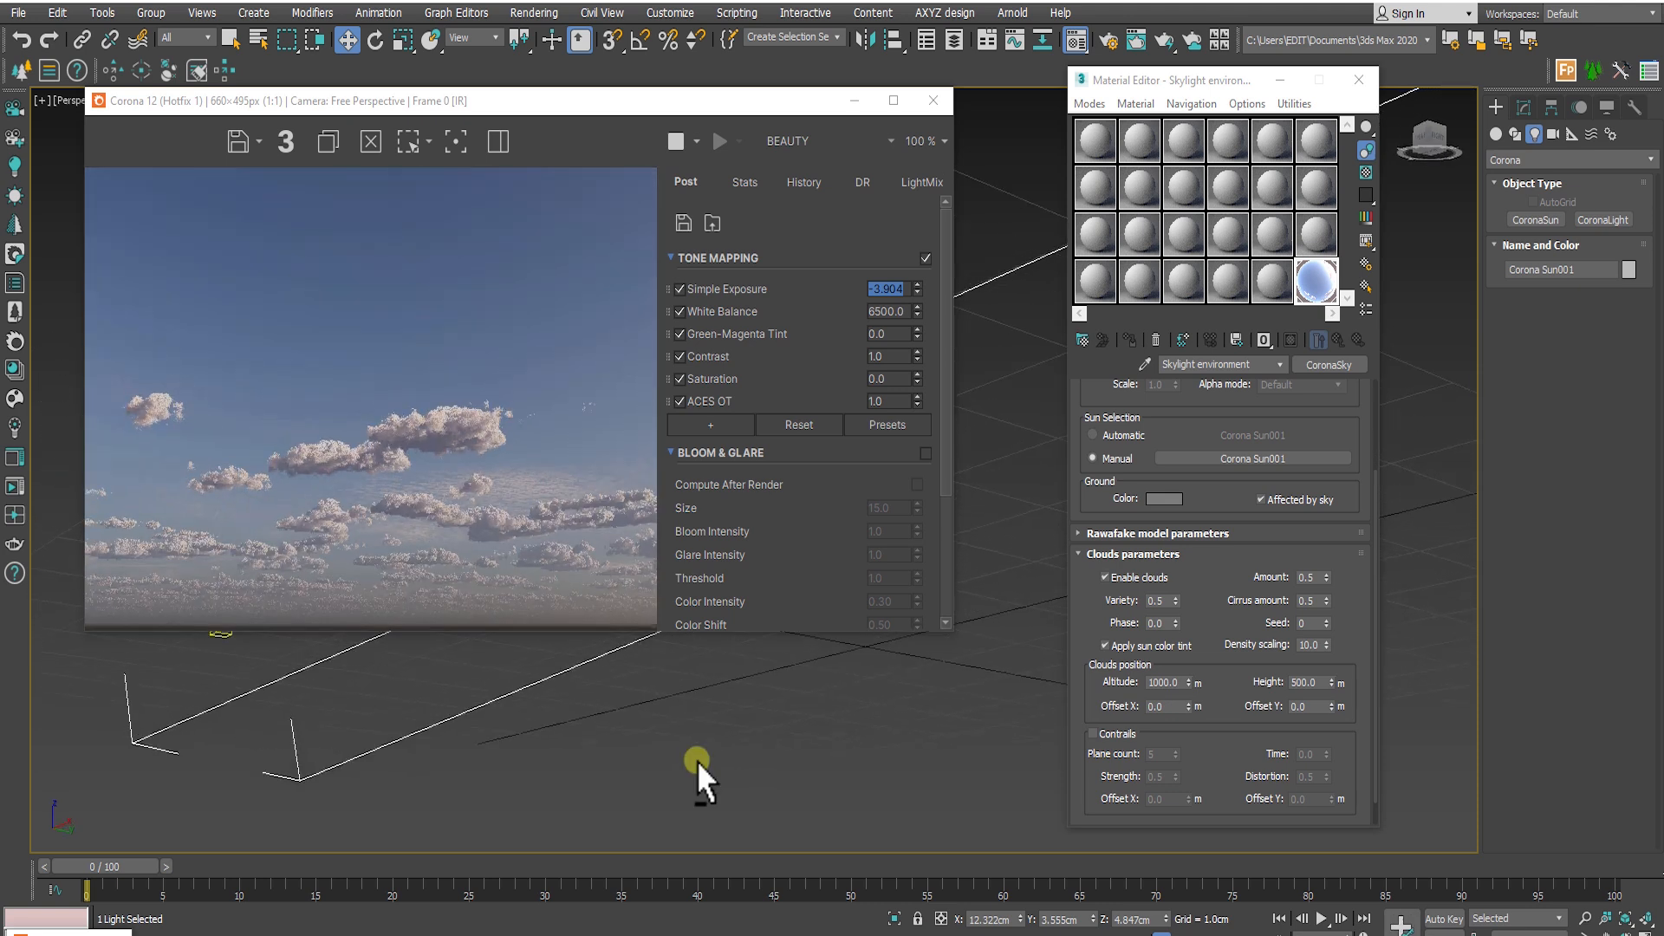
# Reduce the density scaling of the daytime clouds to 0.1
pyautogui.doubleClick(1307, 645)
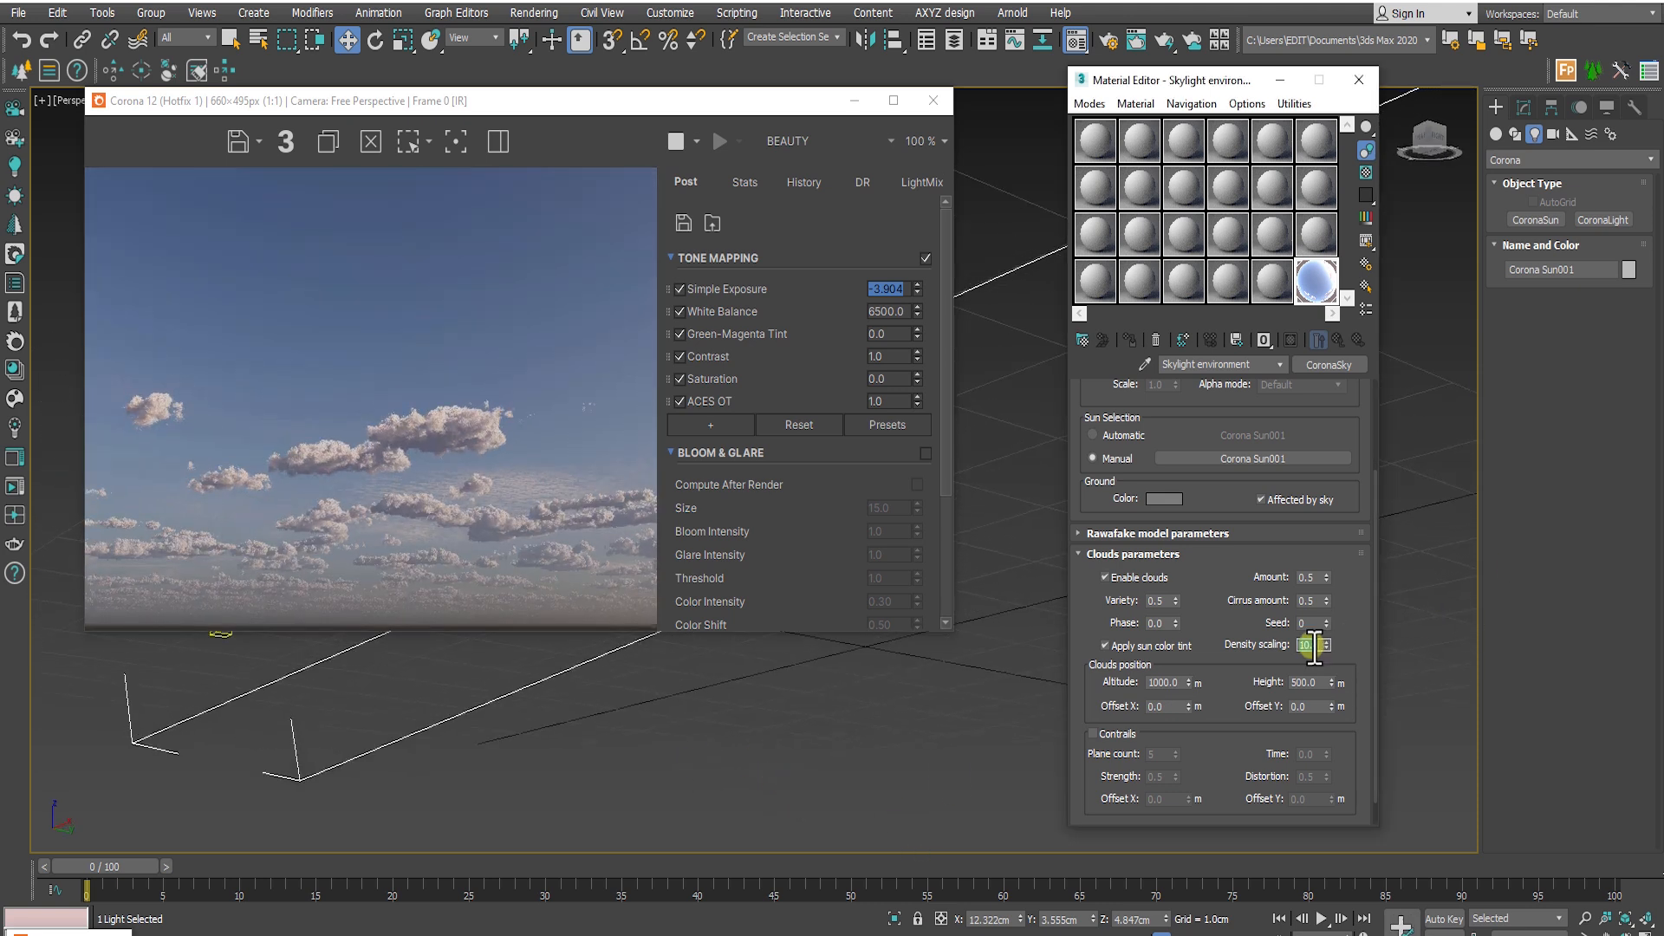
pyautogui.write('.1')
pyautogui.press('Return')
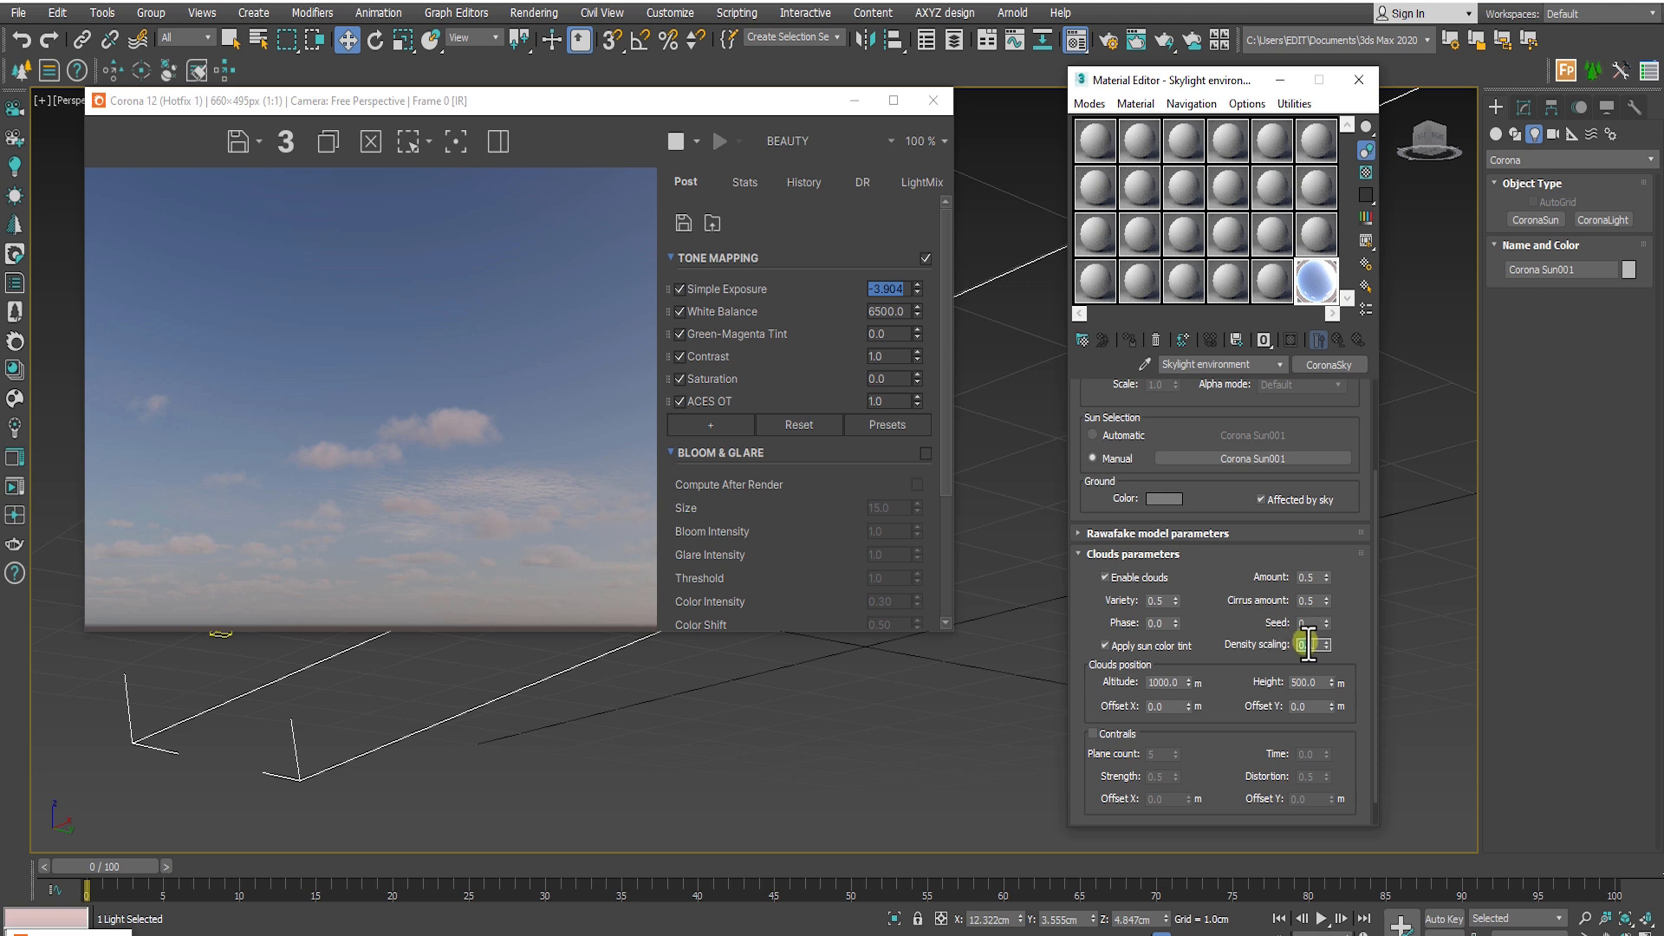
# Compare the daytime clouds at density scaling values of 1.0 and 5.0, ending on 5.0
pyautogui.press('Return')
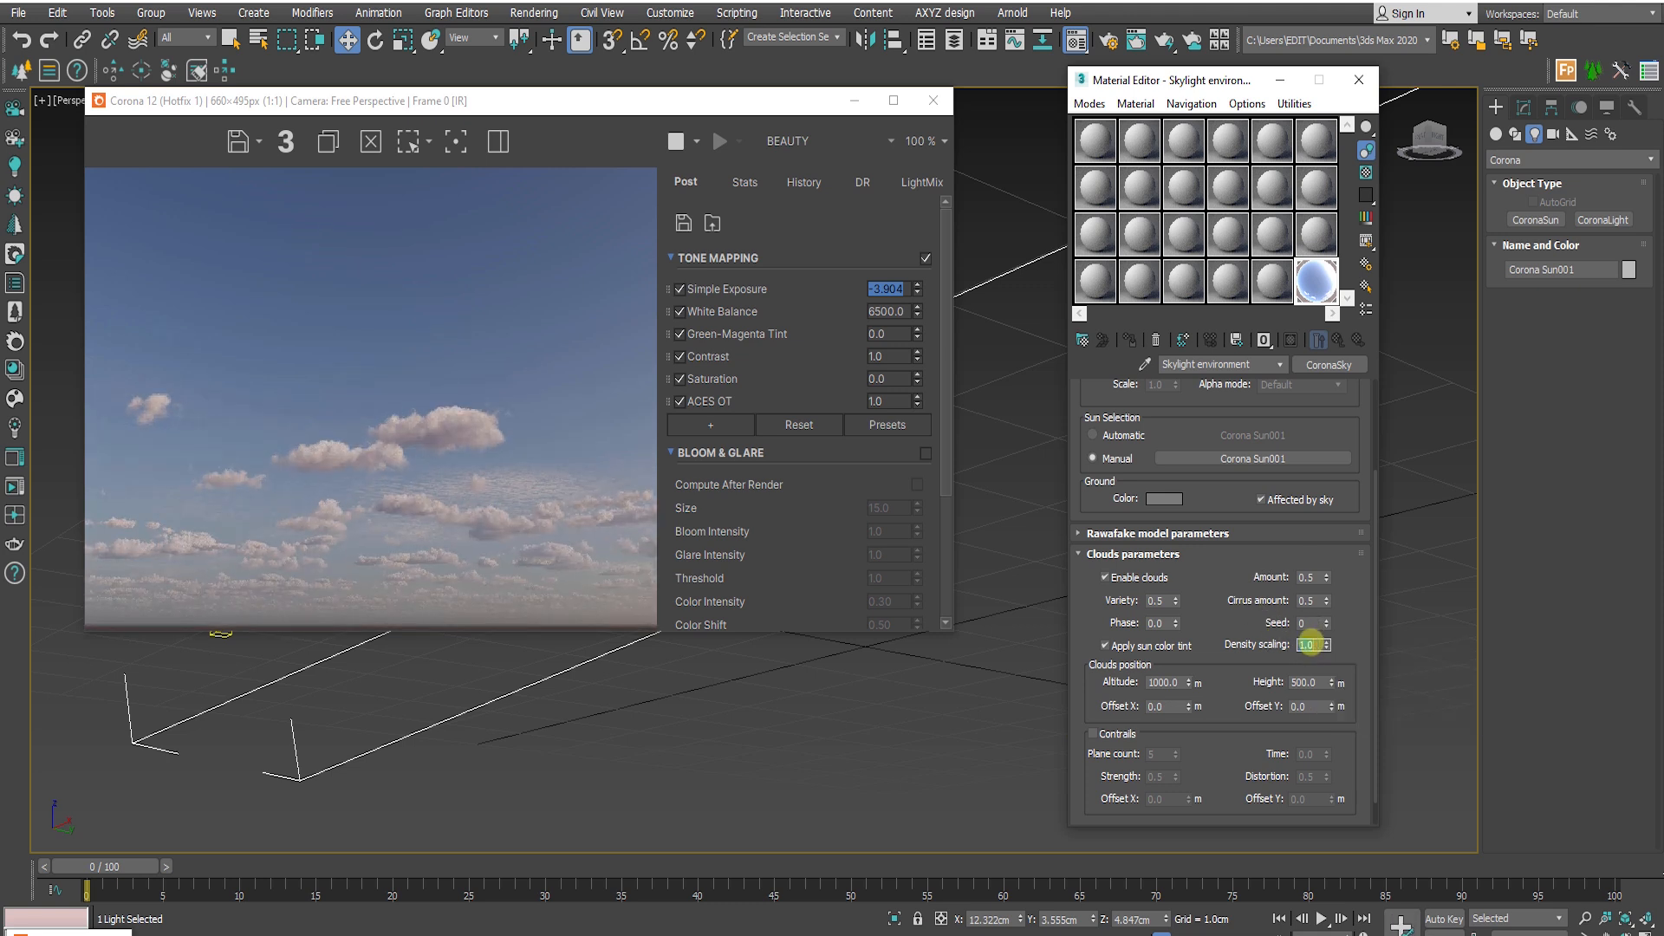
pyautogui.write('5')
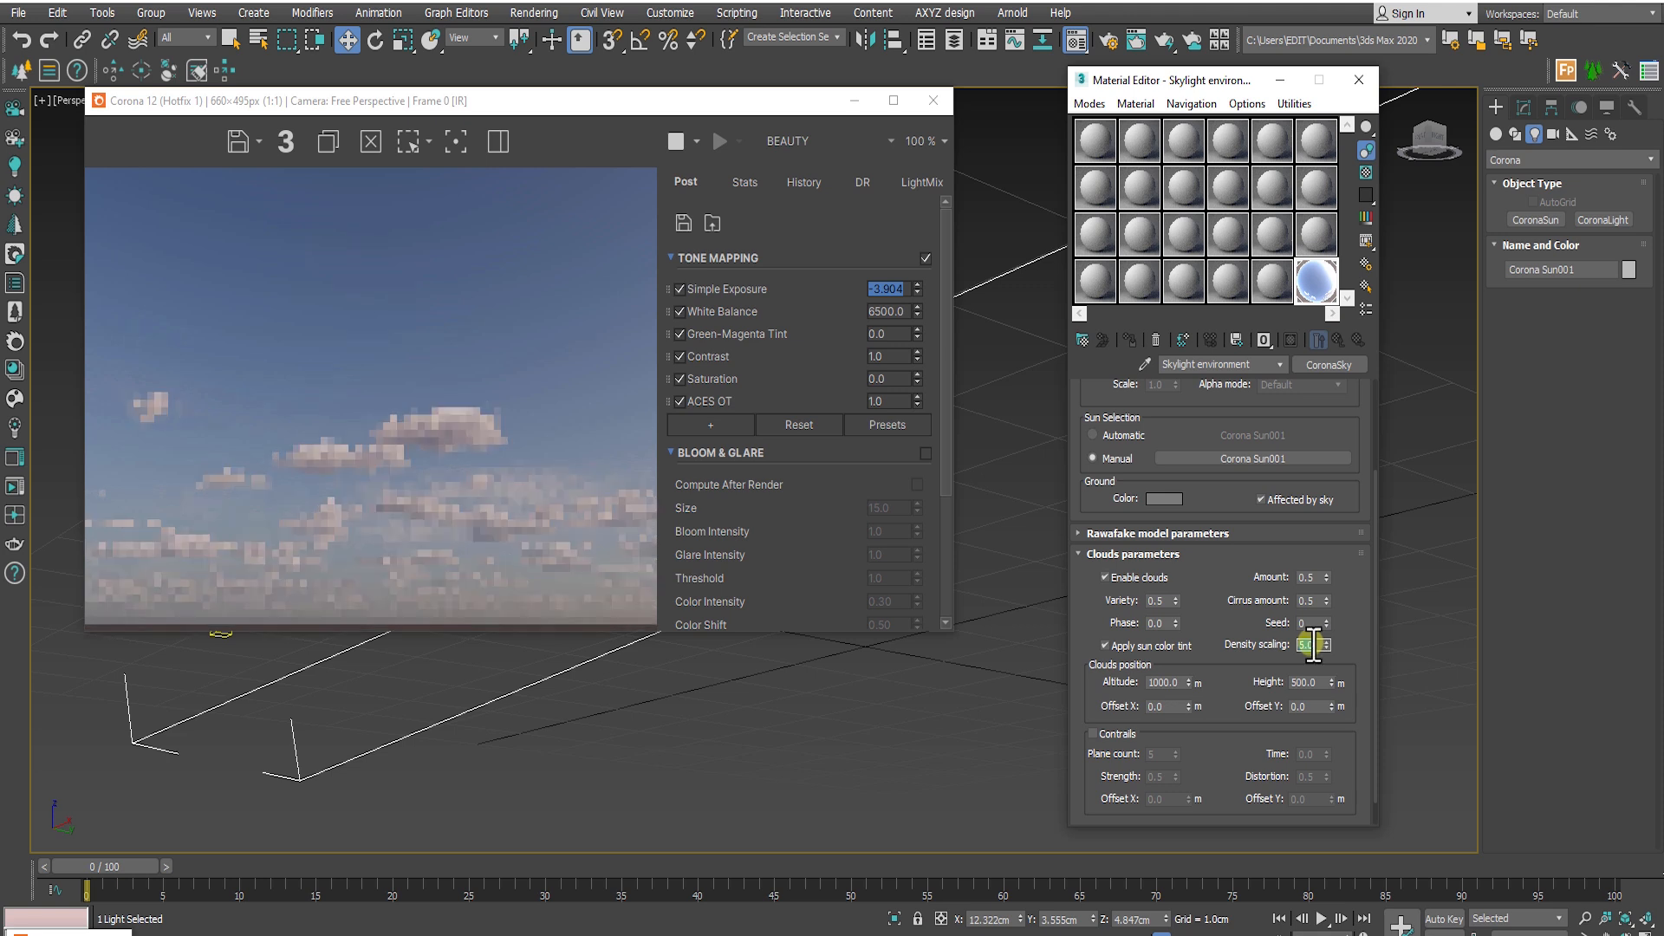
# Set the clouds' density scaling to 10 and raise the cloud amount to 0.8
pyautogui.press('Return')
pyautogui.write('1')
pyautogui.press('Return')
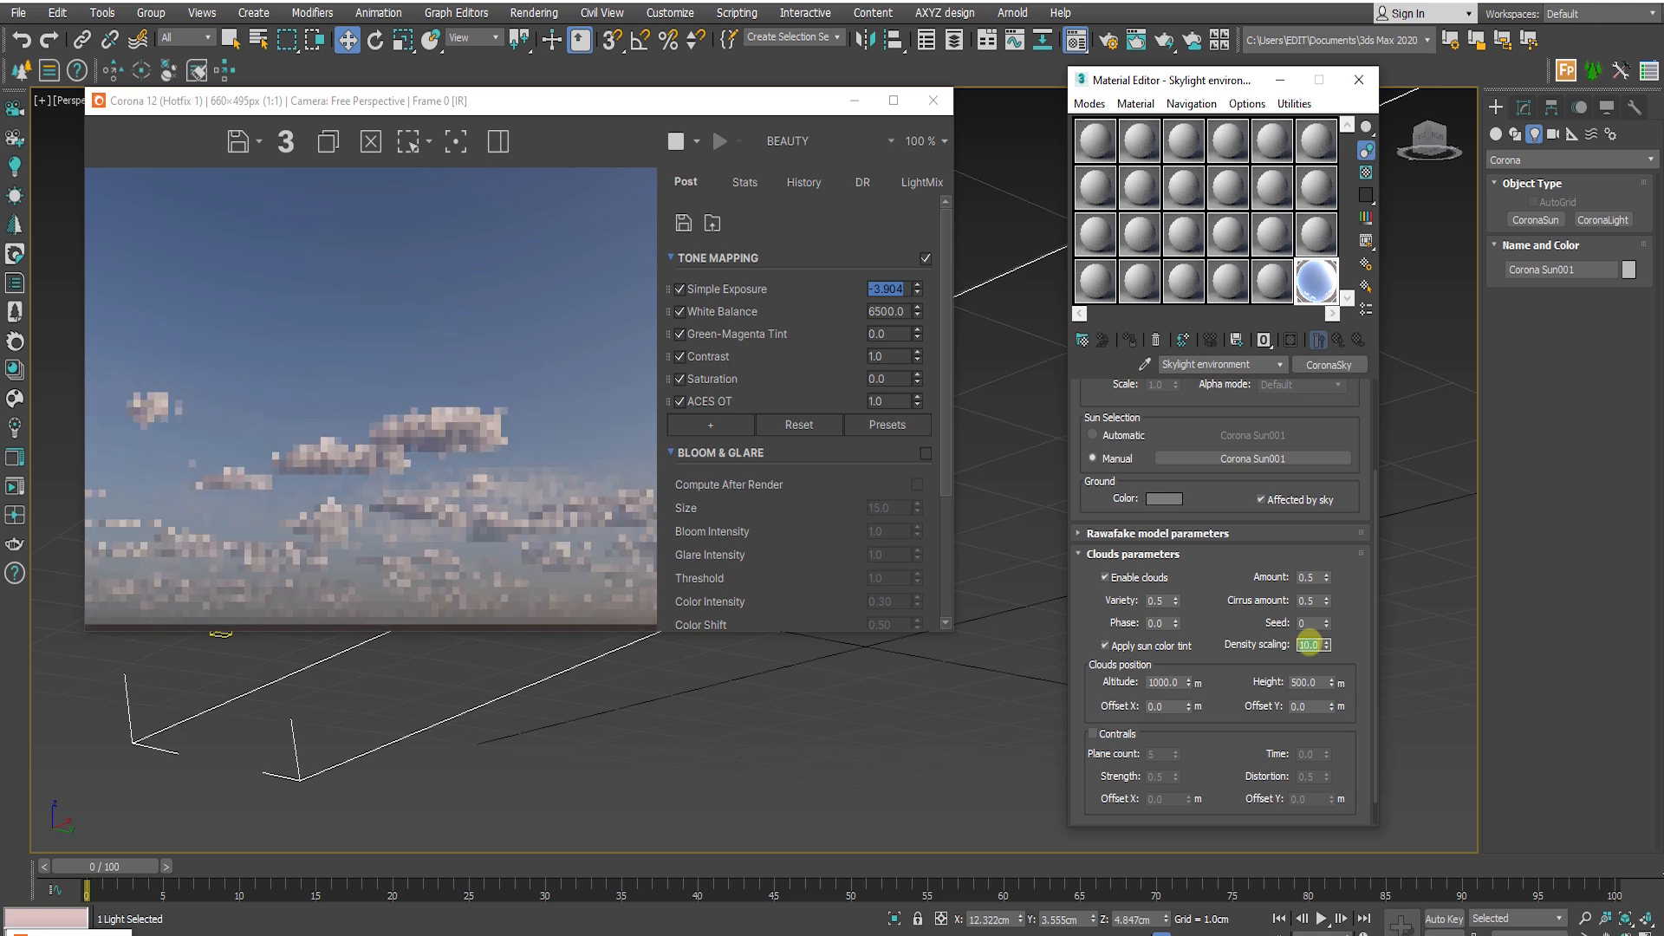
pyautogui.doubleClick(1314, 576)
pyautogui.write('0.8')
pyautogui.press('Return')
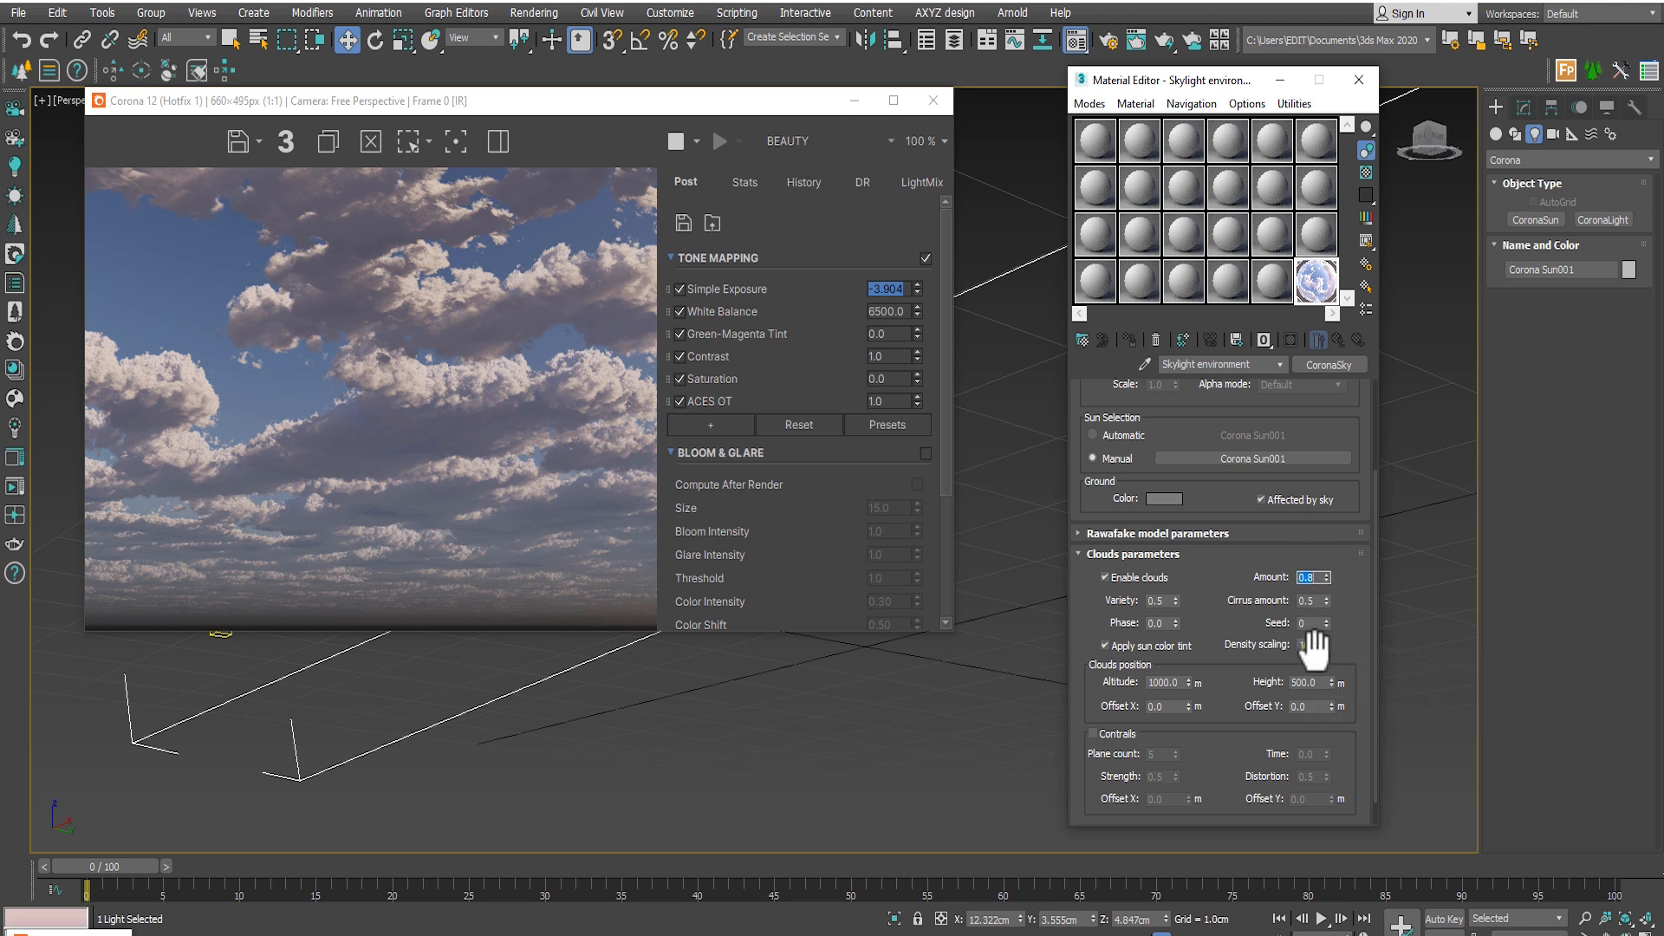
# Compare the fuller clouds at density scaling values of 0.2 and 0.1, ending on 0.05
pyautogui.write('2')
pyautogui.press('Return')
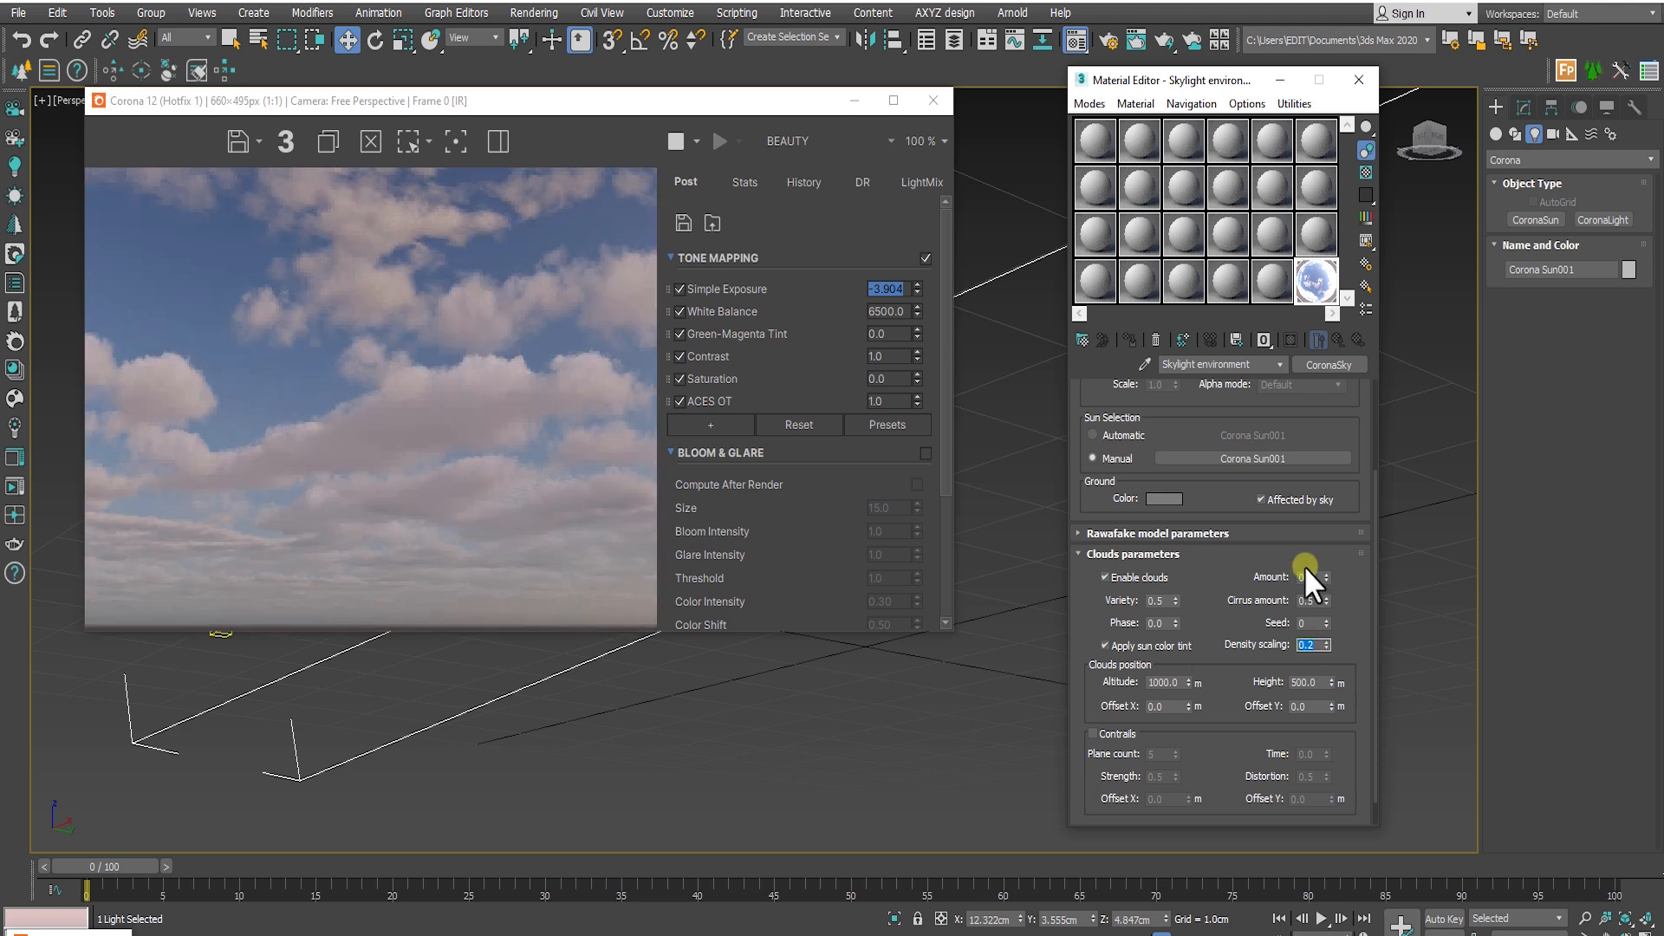
pyautogui.write('.1')
pyautogui.press('Return')
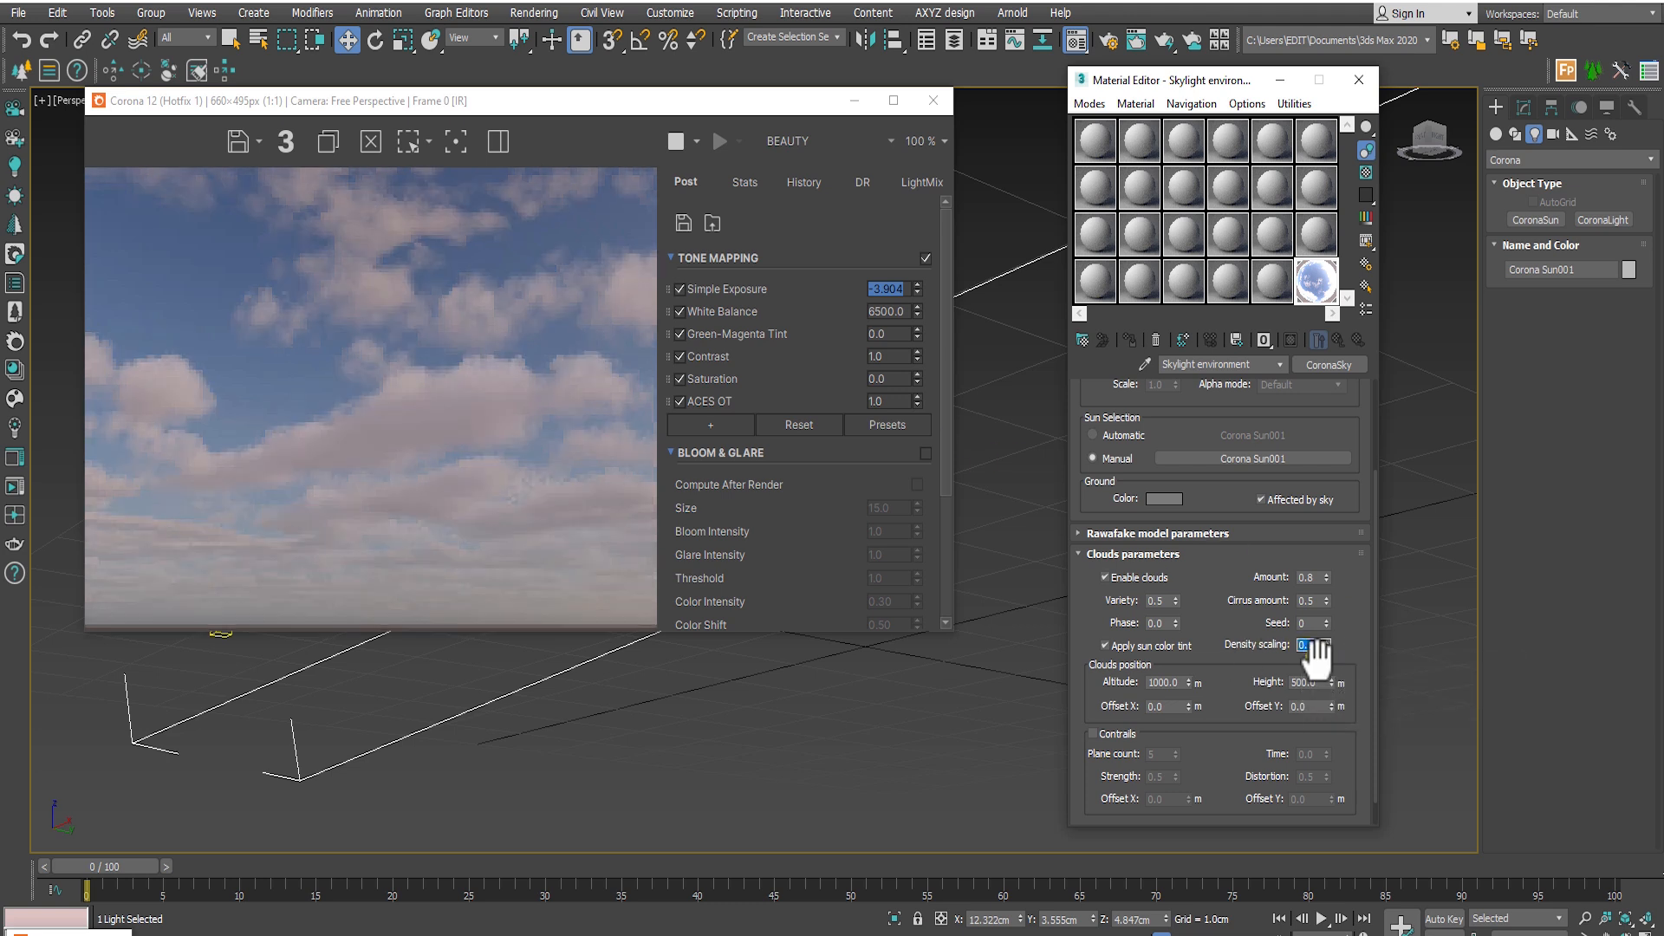
pyautogui.click(1315, 648)
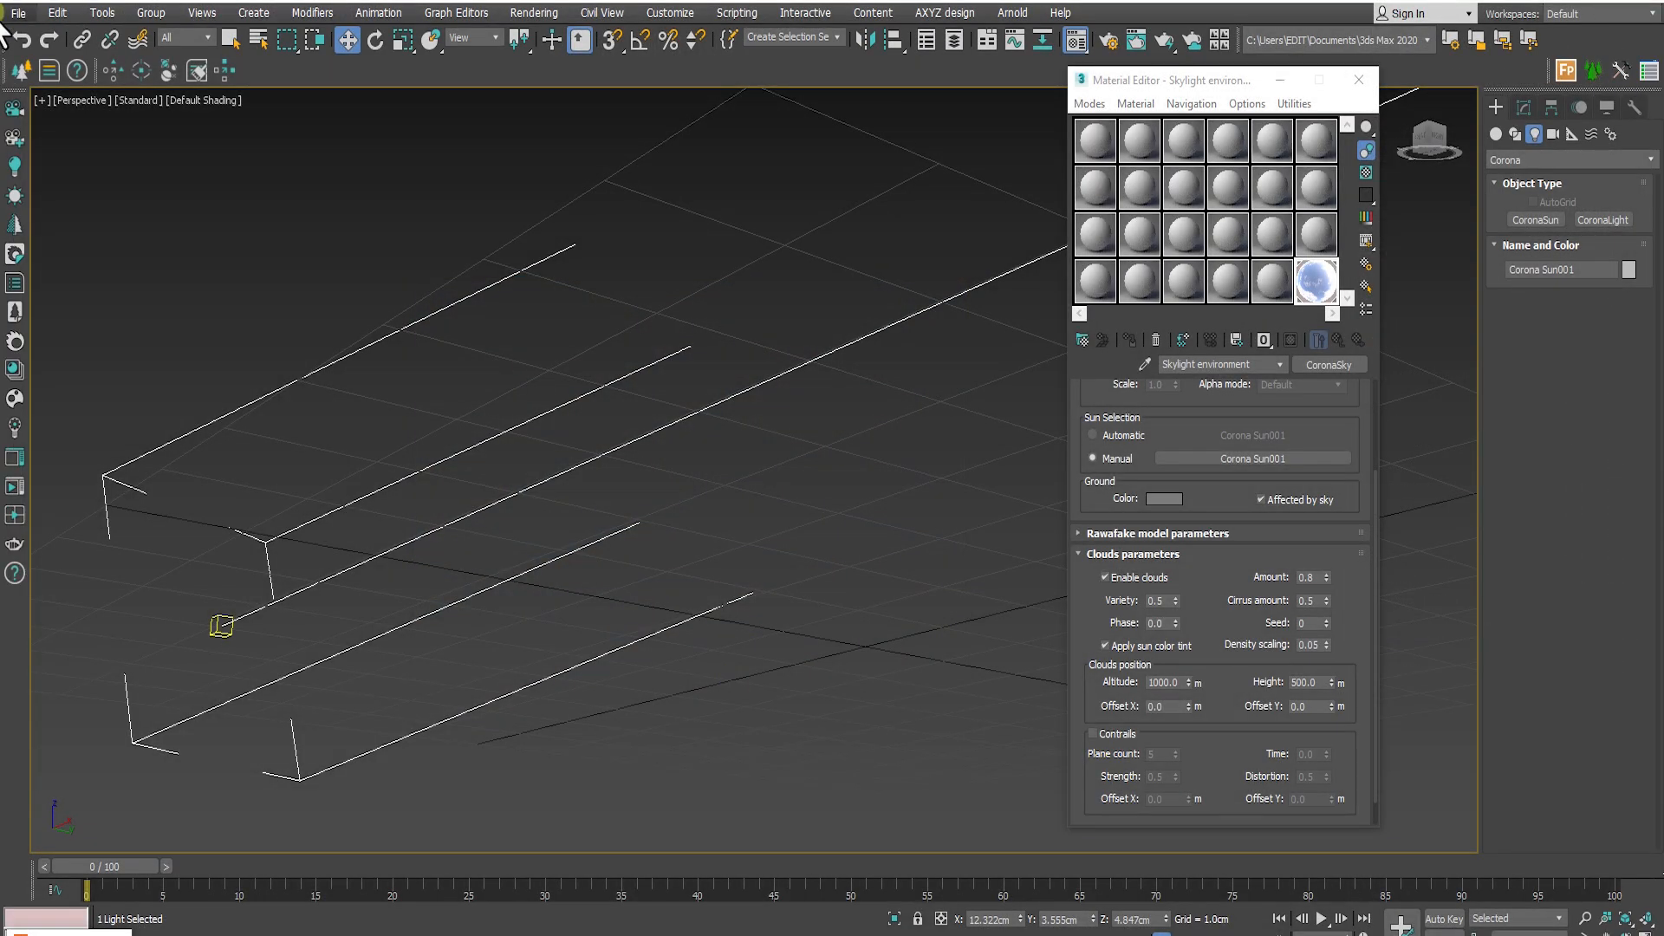
# Open the recent scene Curved Decals.max
pyautogui.click(18, 14)
pyautogui.moveTo(111, 107)
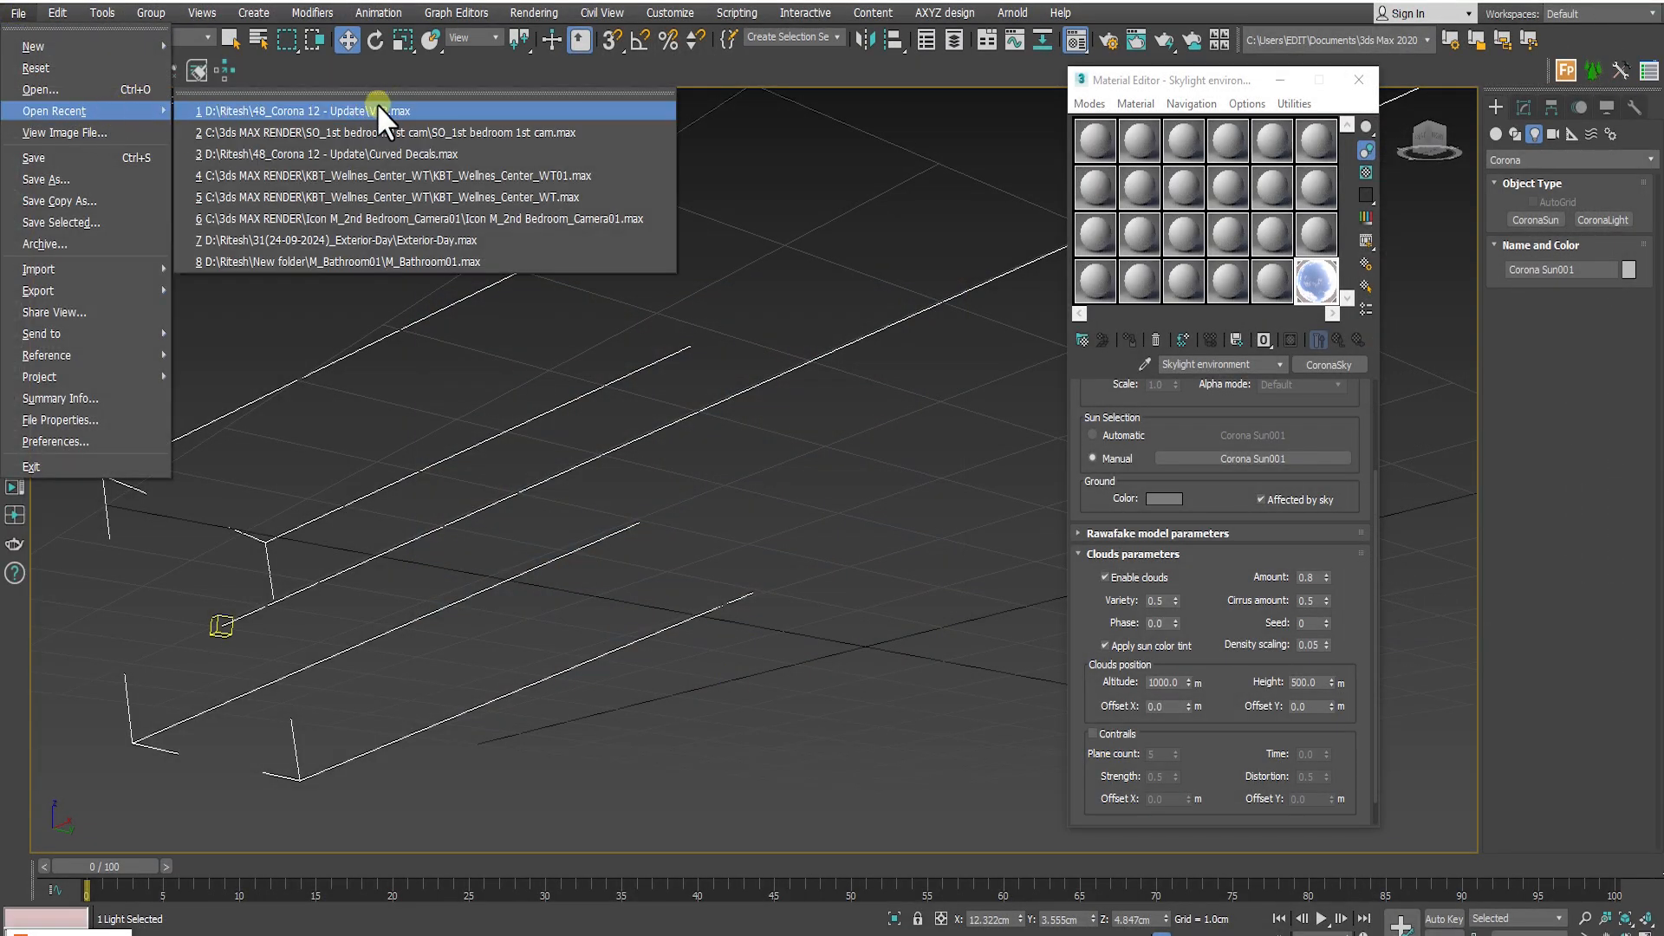
pyautogui.click(452, 154)
pyautogui.click(862, 517)
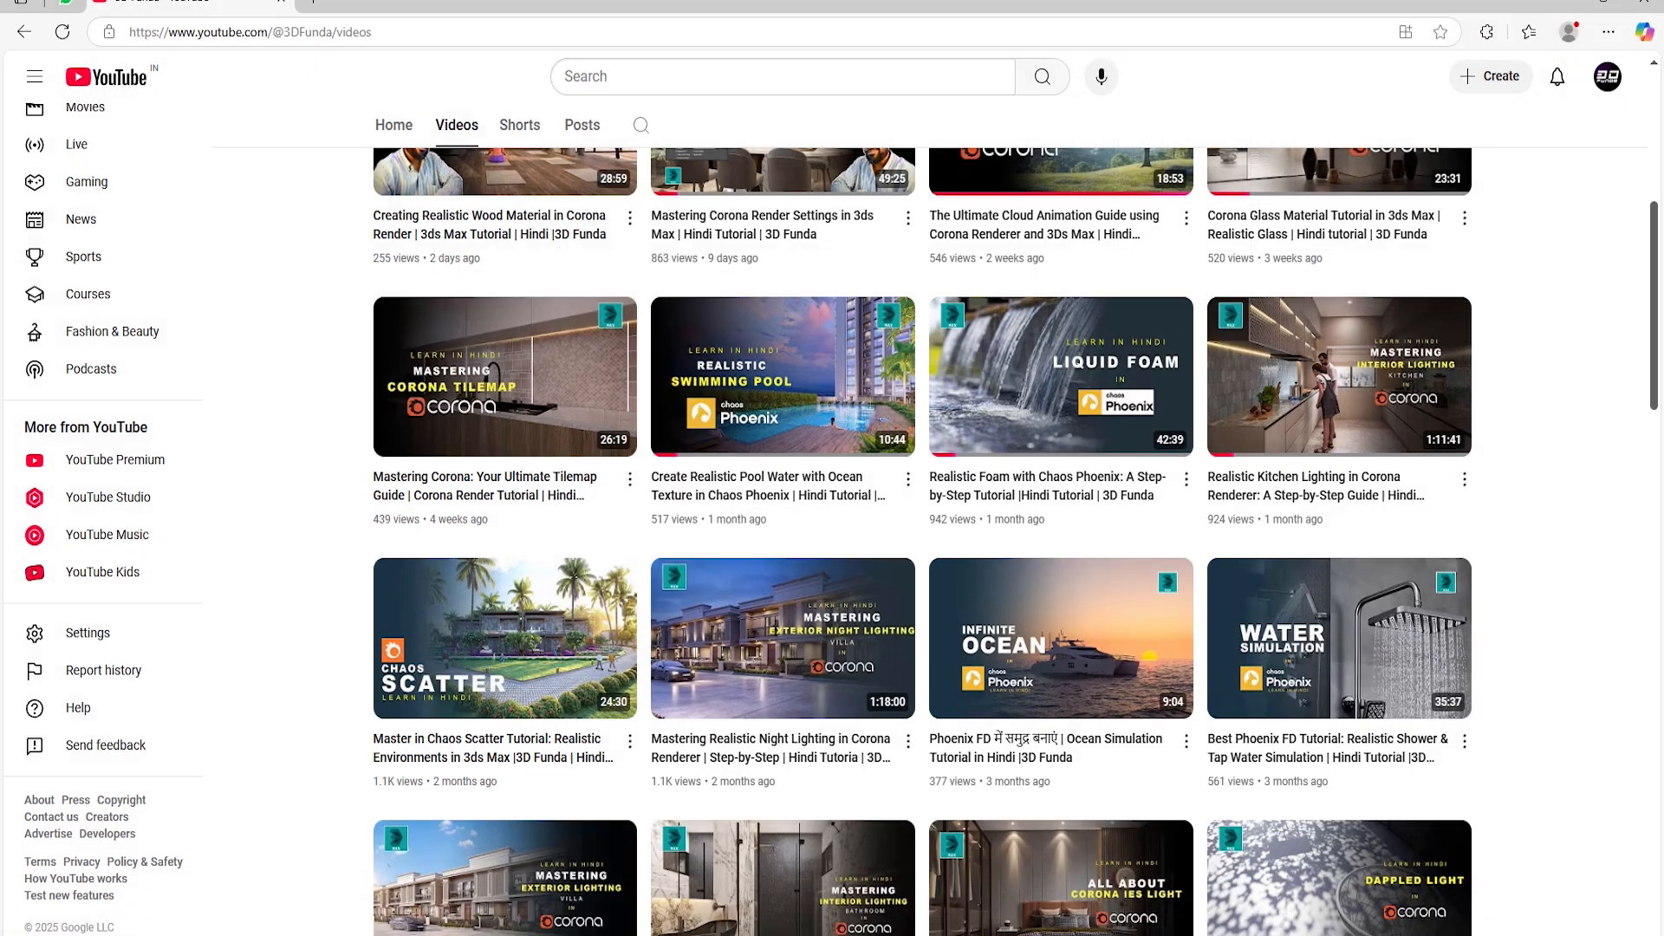
# Switch to the browser and look through the video list on the 3D Funda YouTube channel
pyautogui.scroll(-10, 1056, 730)
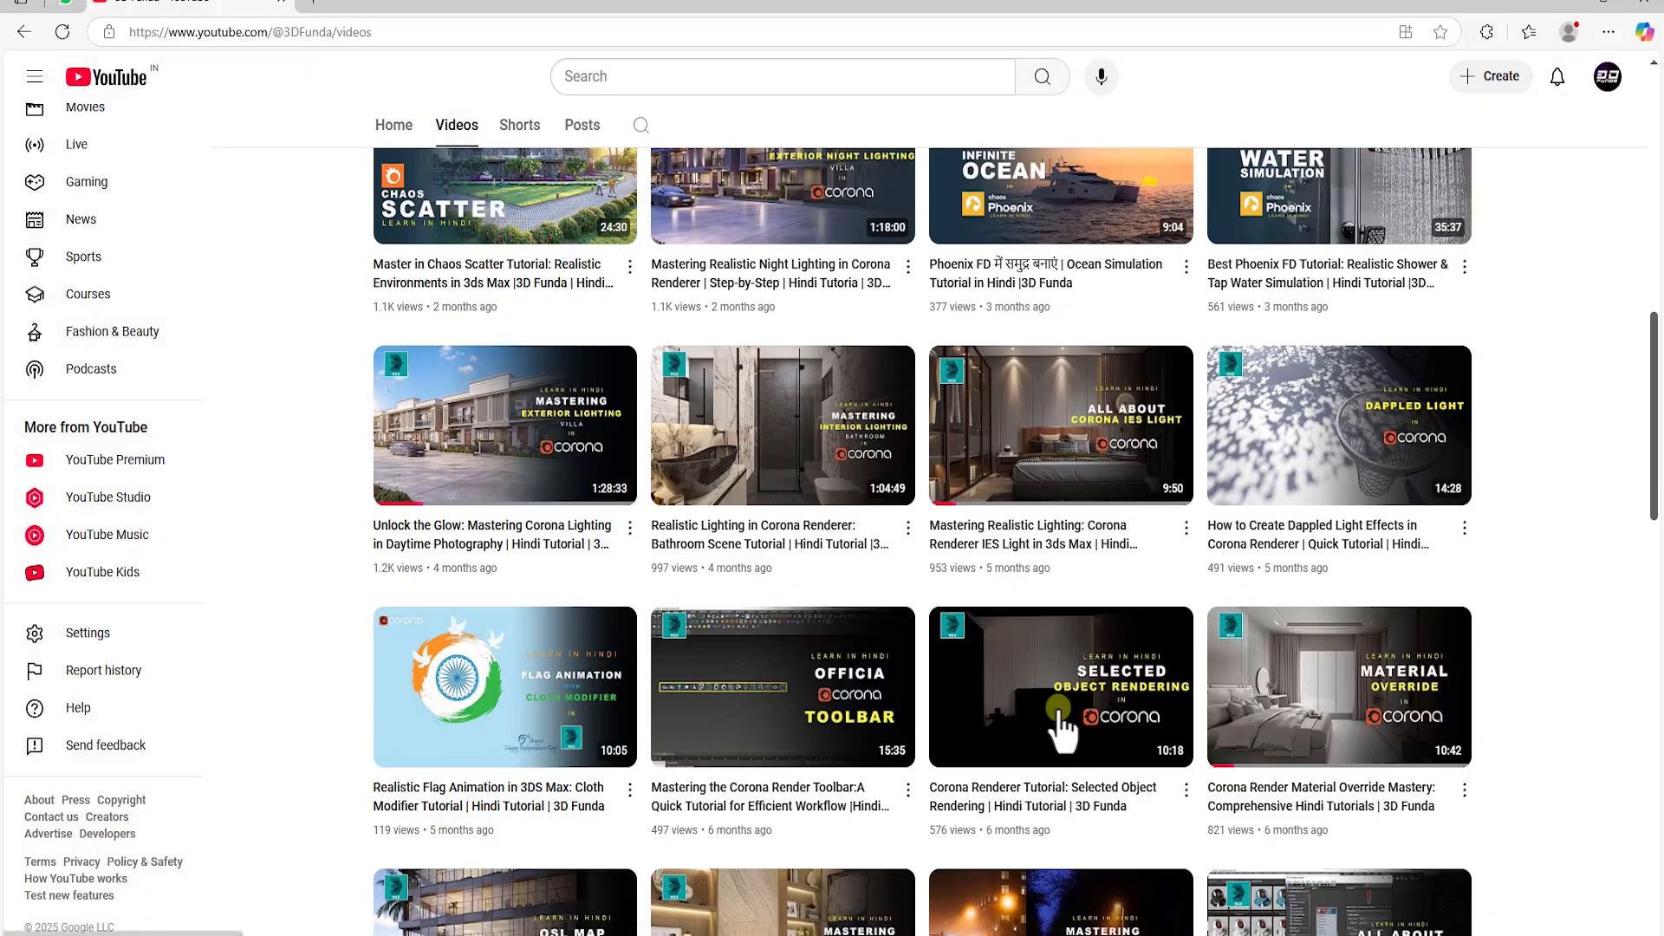
pyautogui.scroll(-3, 1050, 726)
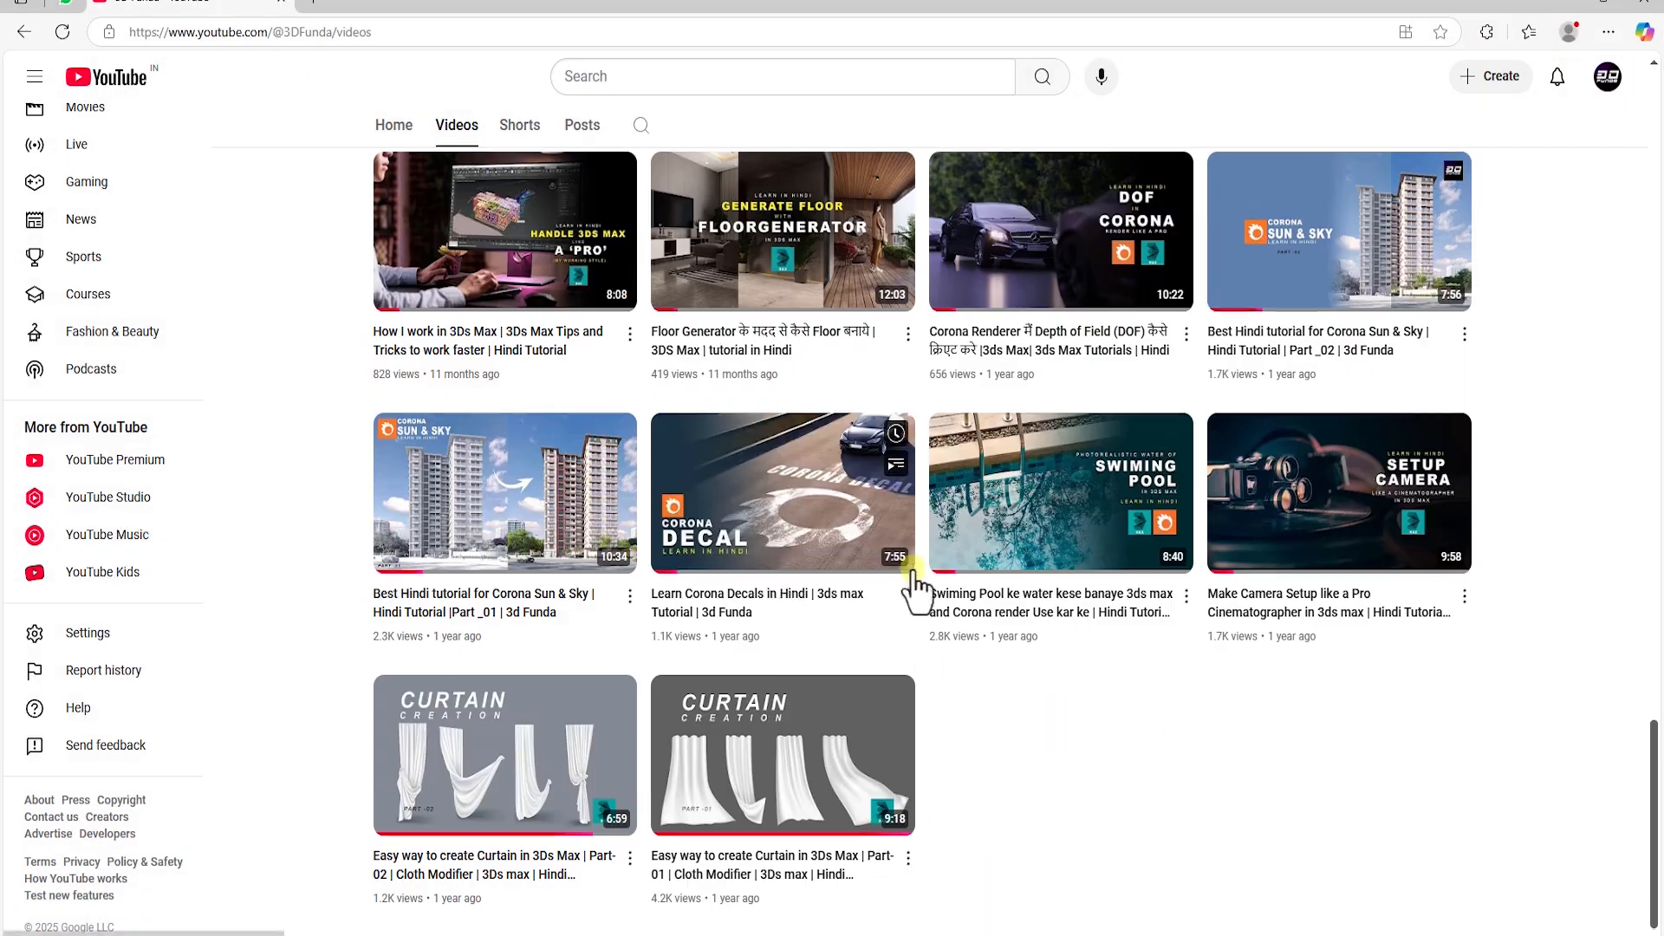
pyautogui.scroll(5, 913, 587)
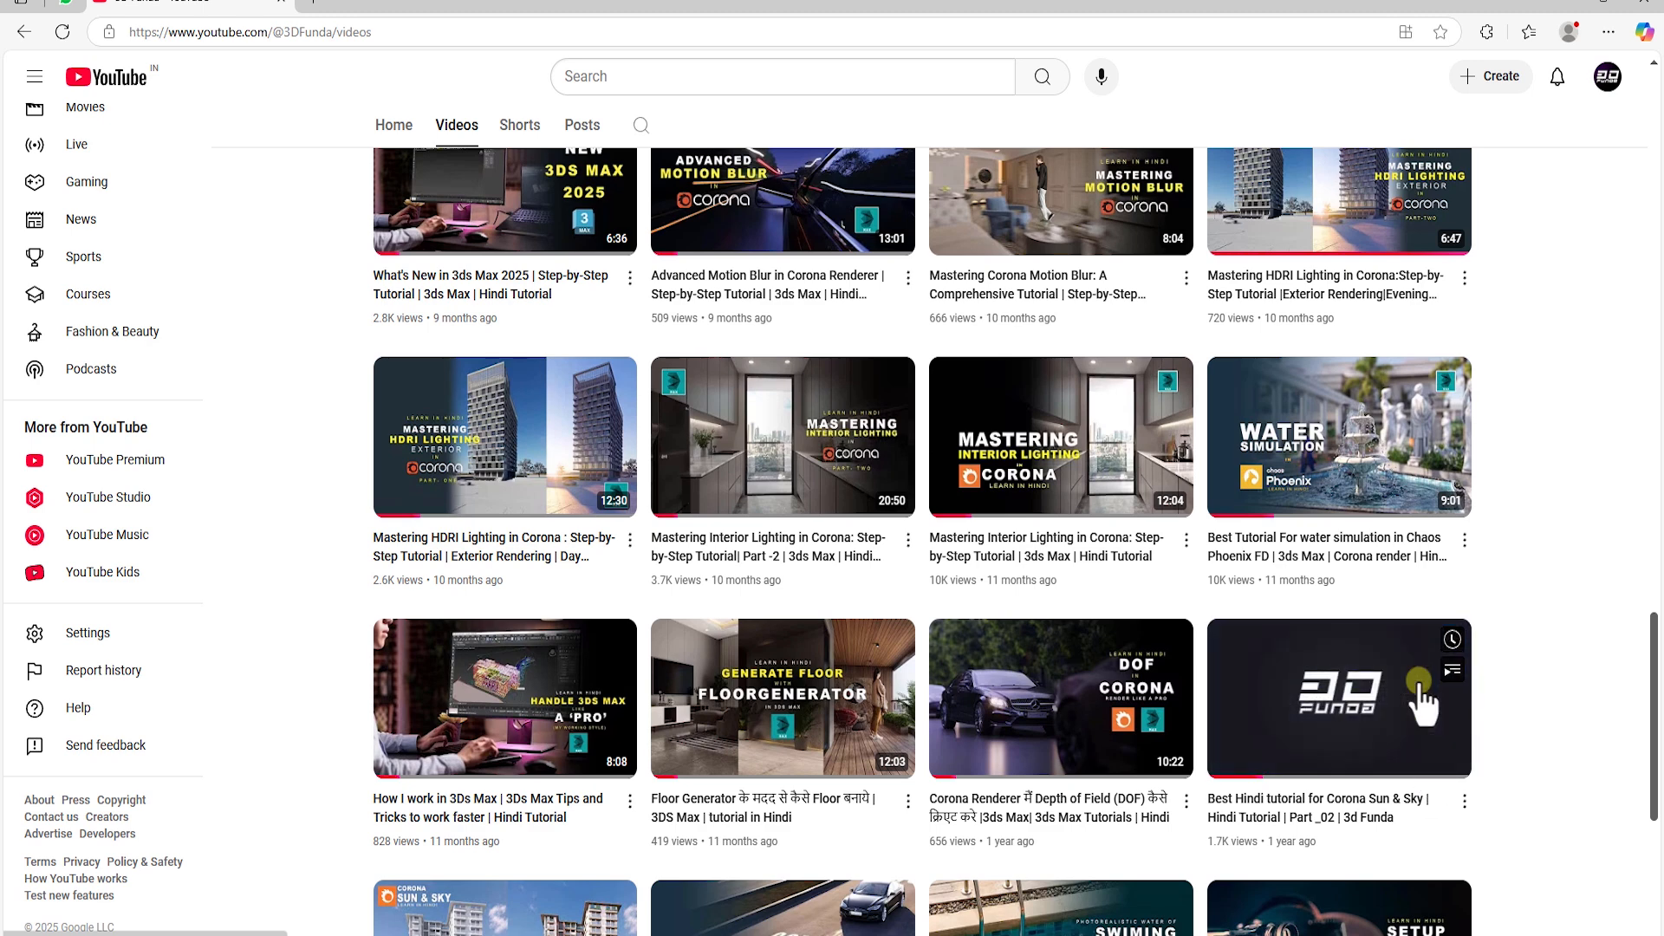
pyautogui.scroll(7, 1352, 693)
pyautogui.scroll(2, 1204, 664)
pyautogui.scroll(-10, 1203, 663)
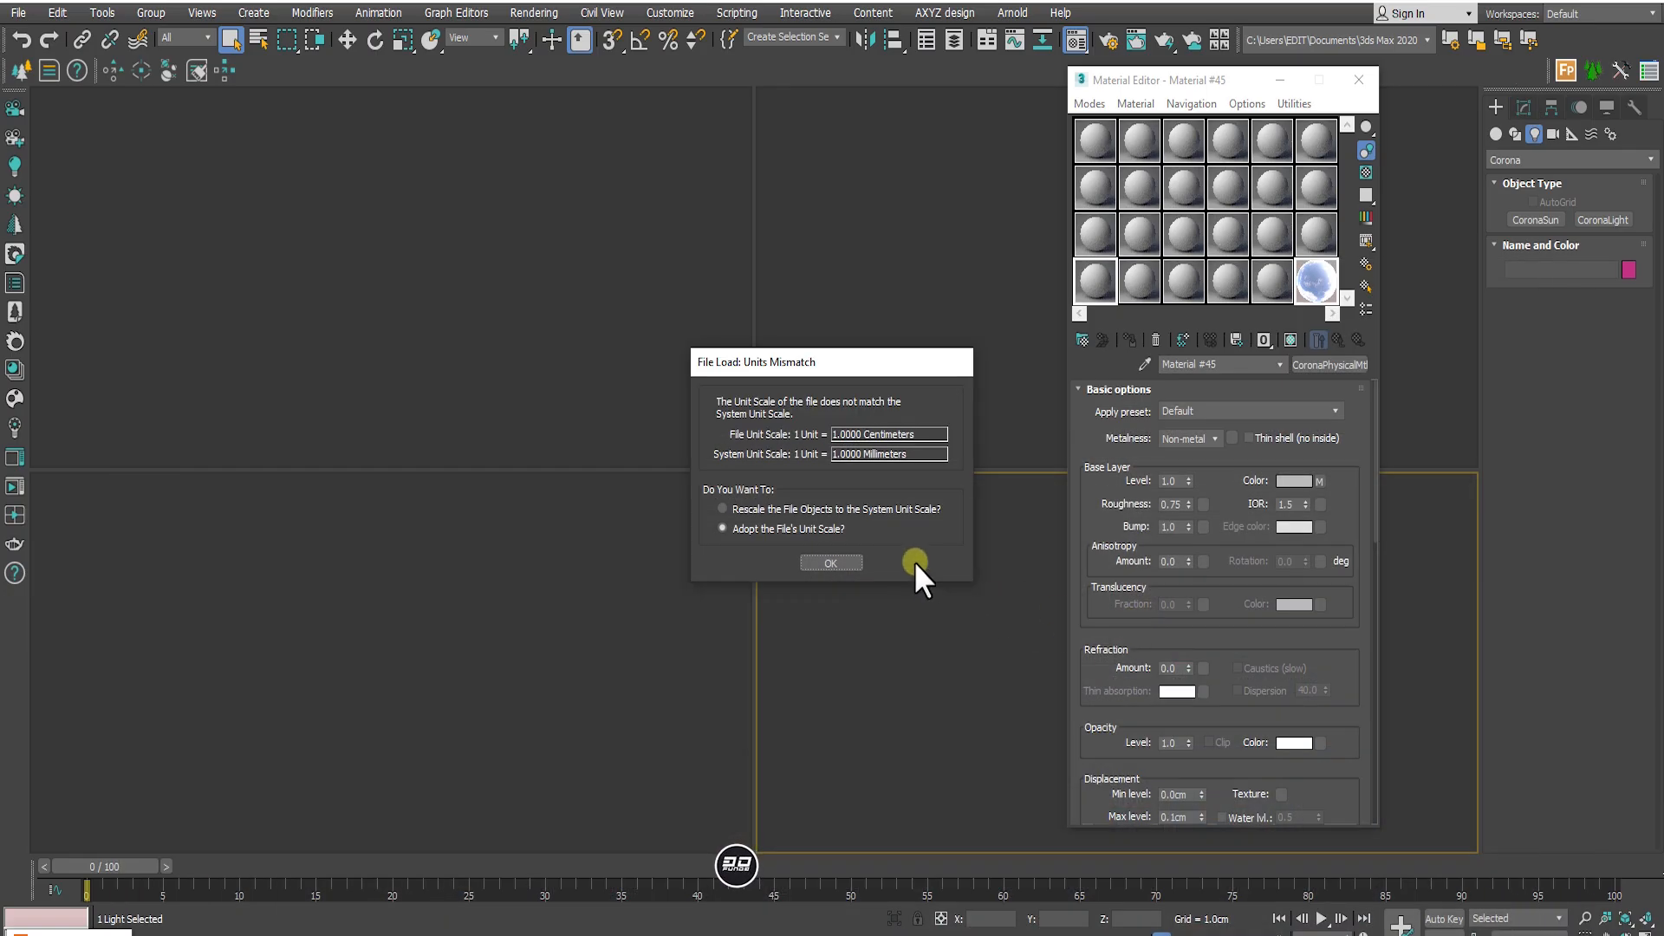
# Return to 3ds Max, load the scene with the file's unit scale adopted, and select the Corona Decal on the yellow cylinder
pyautogui.click(837, 561)
pyautogui.press('a')
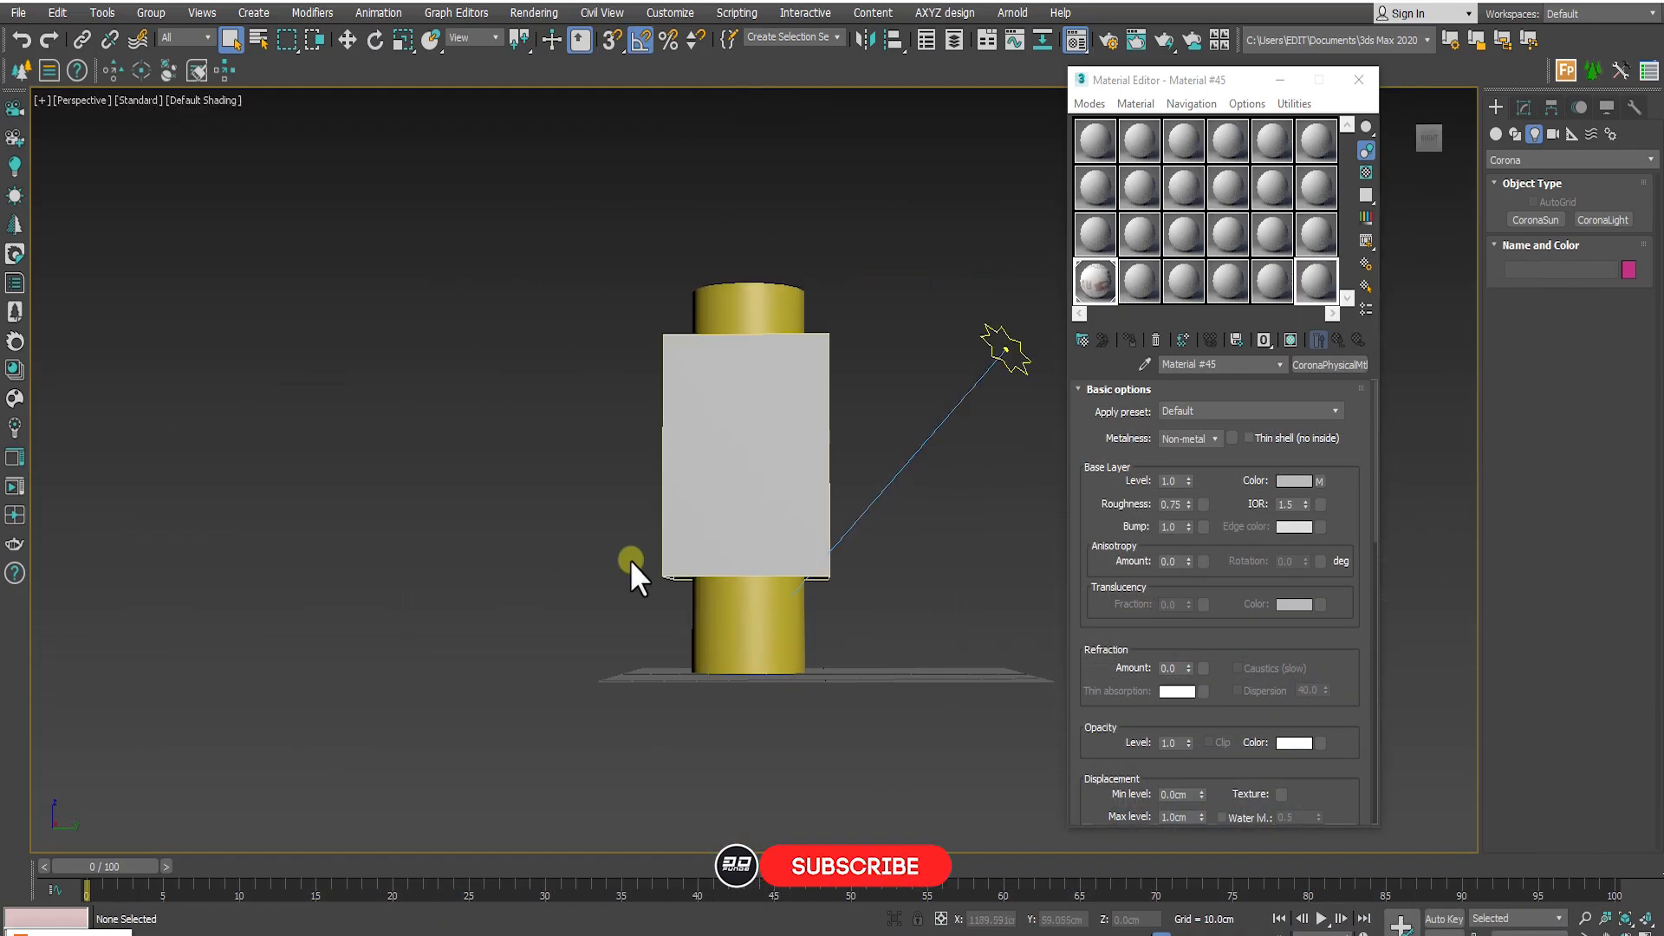
pyautogui.keyDown('alt'); pyautogui.moveTo(806, 477); pyautogui.dragTo(713, 541, button='middle'); pyautogui.keyUp('alt')
pyautogui.click(652, 682)
pyautogui.press('w')
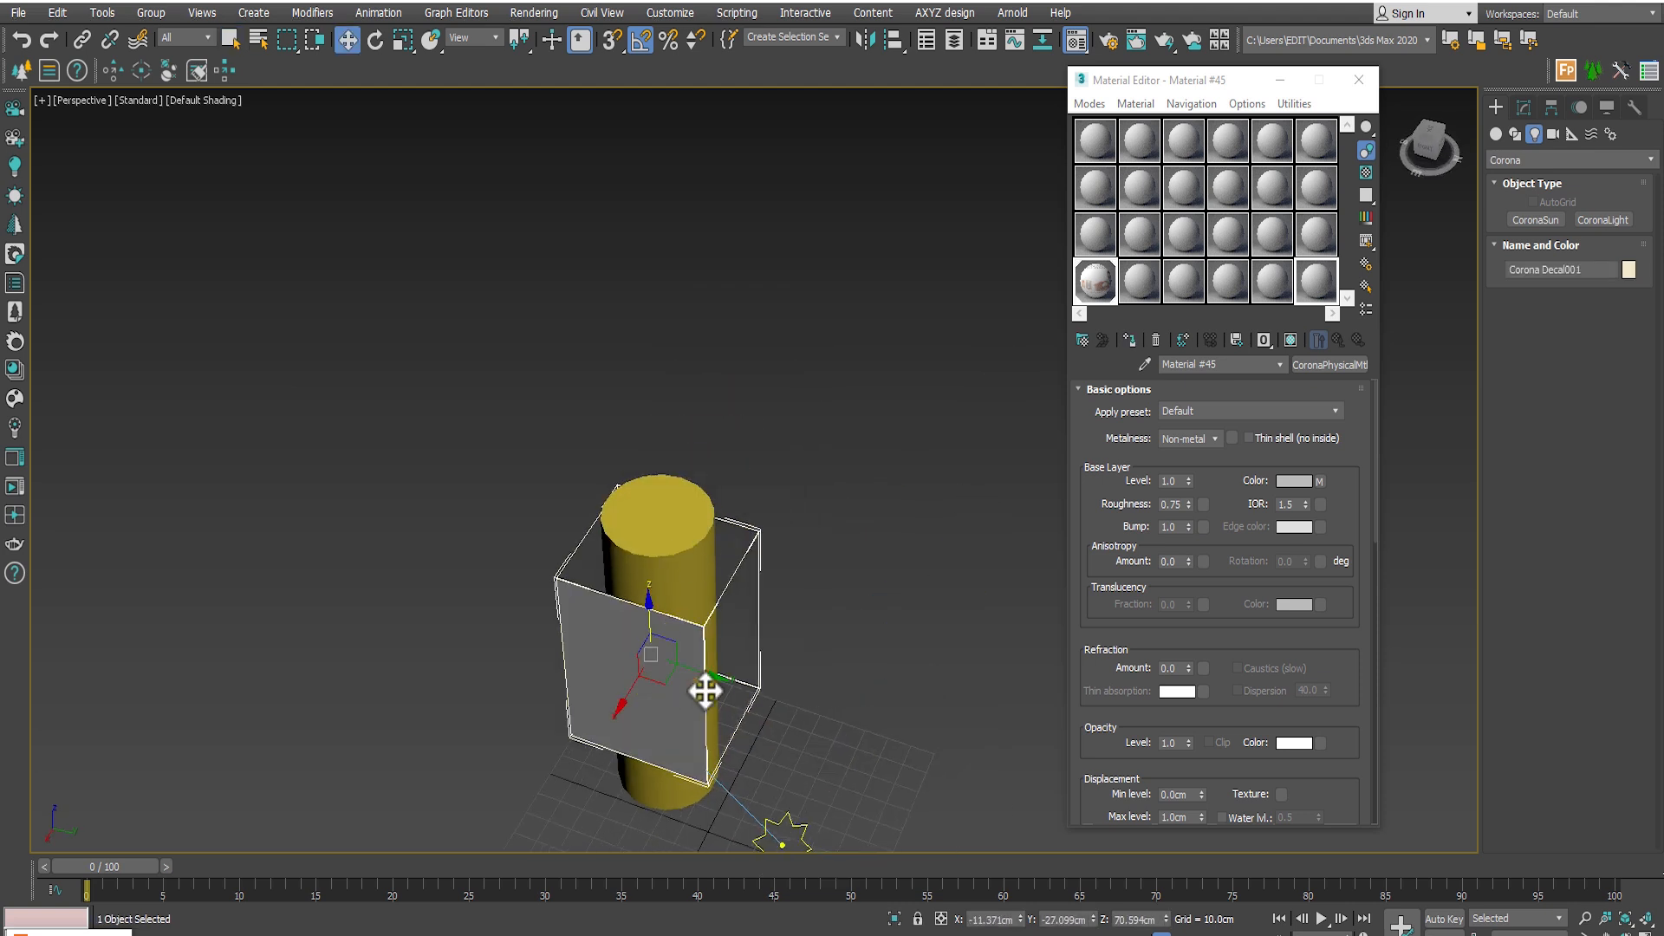
pyautogui.press('z')
pyautogui.moveTo(806, 663); pyautogui.dragTo(709, 592, button='middle')
pyautogui.scroll(-4, 507, 660)
# Start interactive rendering of the decal, close the Material Editor and shrink the frame buffer to a 662×497 px render
pyautogui.click(12, 513)
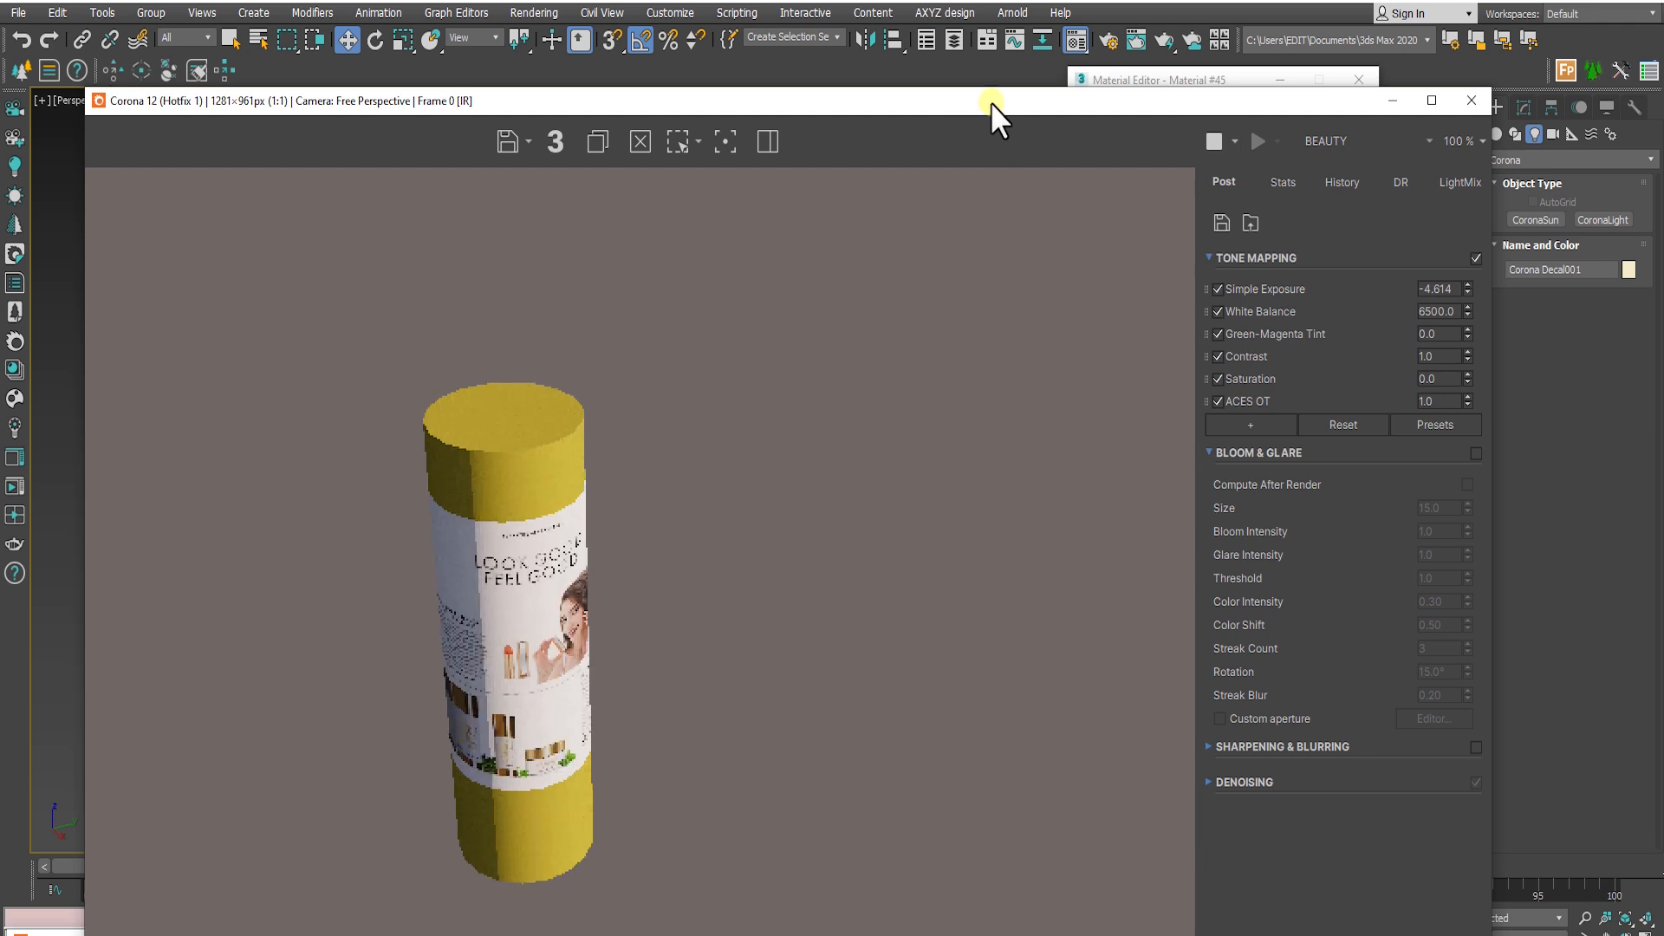
pyautogui.moveTo(974, 83); pyautogui.dragTo(852, 128)
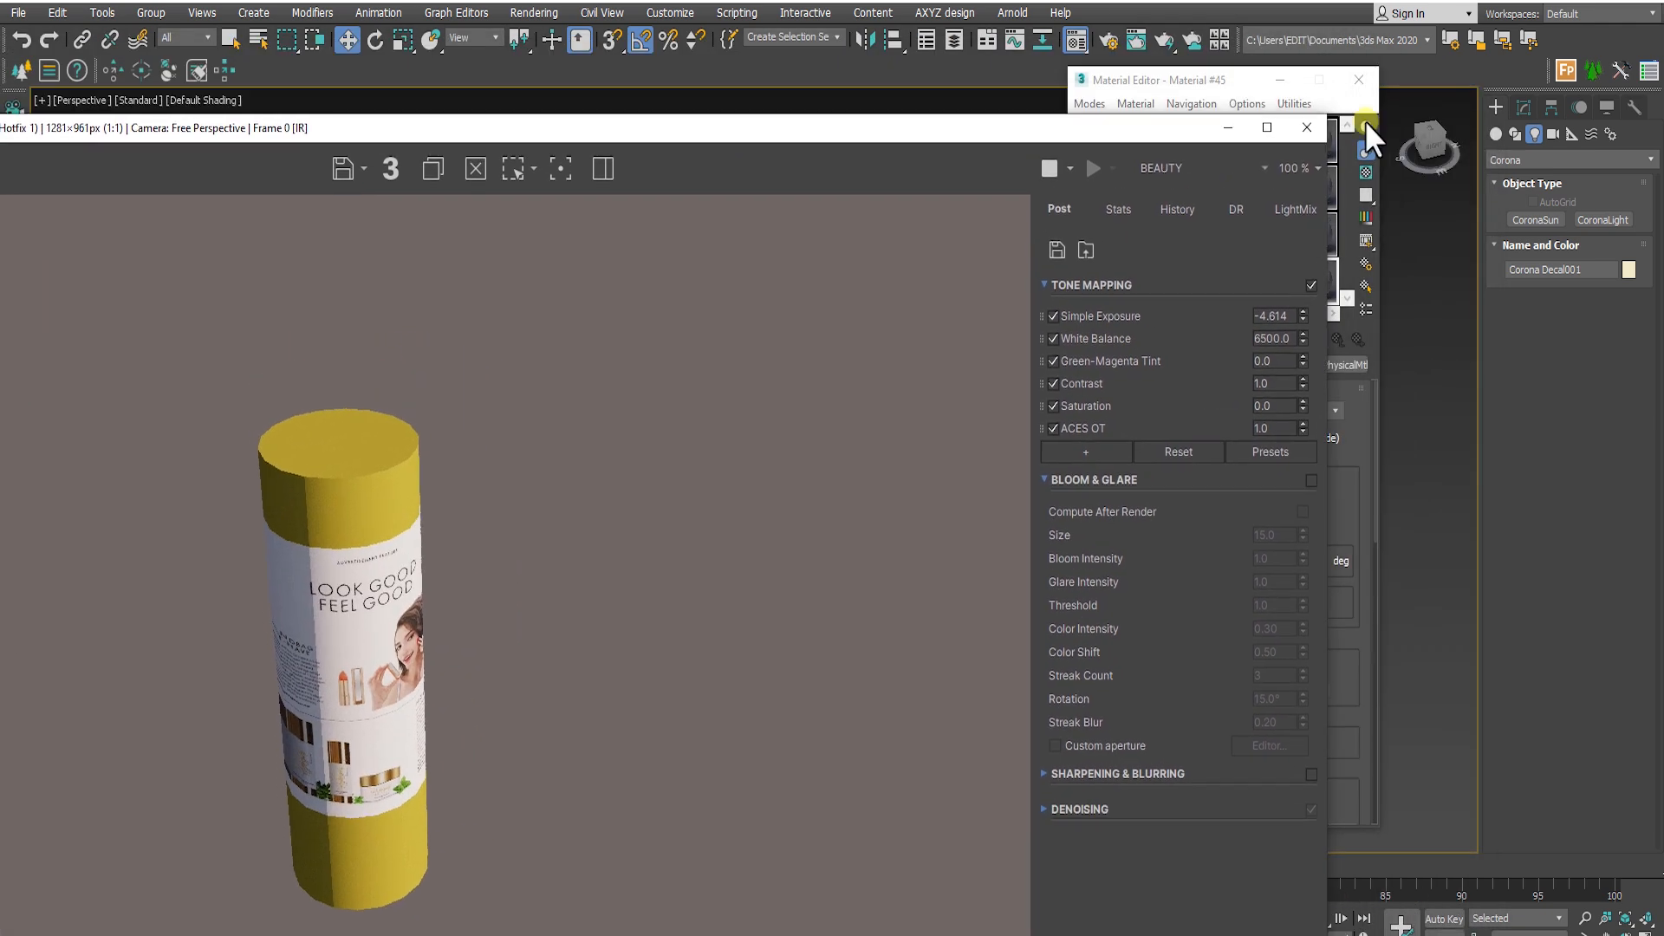
pyautogui.click(1360, 73)
pyautogui.moveTo(640, 140); pyautogui.dragTo(1110, 160)
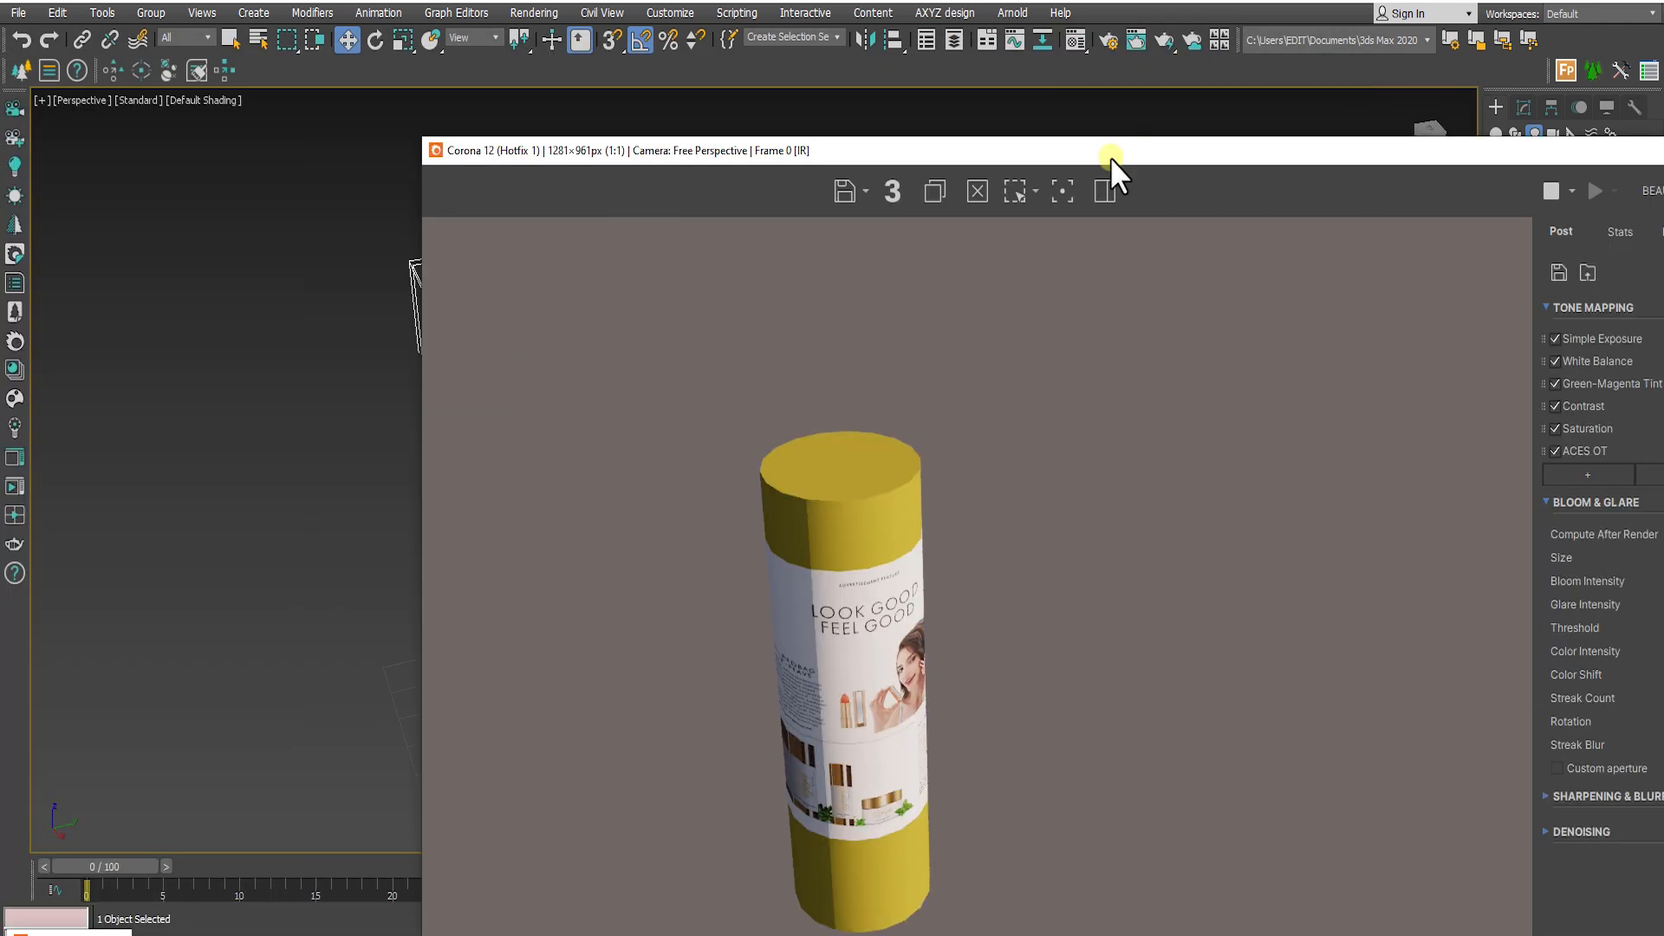
pyautogui.moveTo(420, 138); pyautogui.dragTo(942, 477)
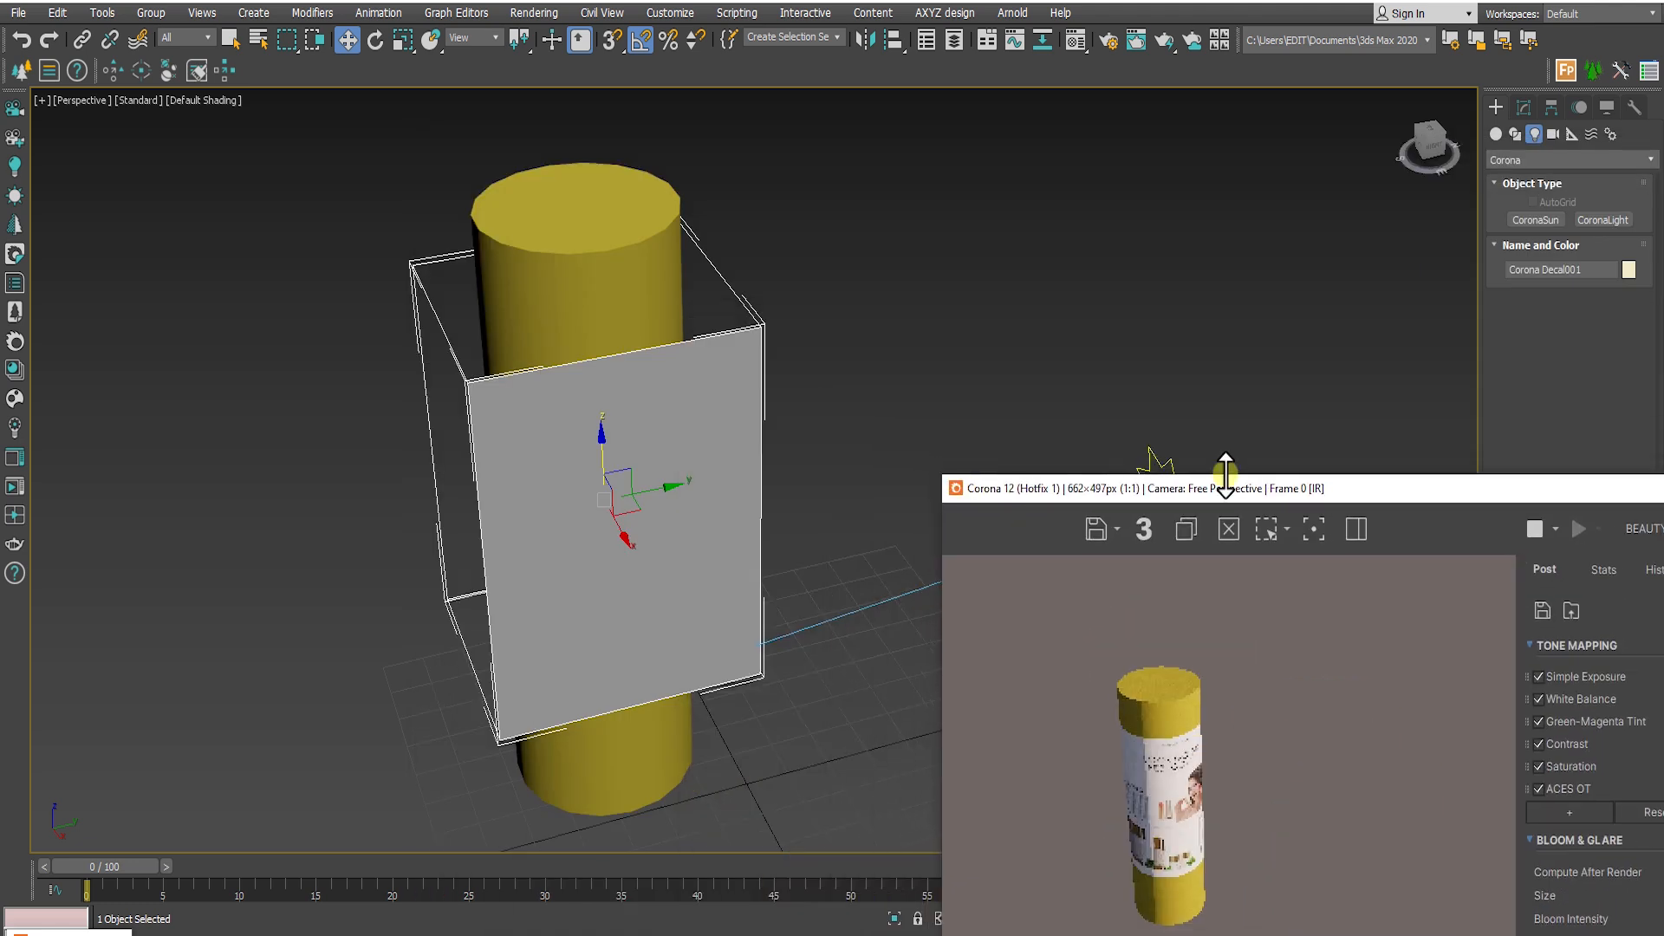
pyautogui.moveTo(1215, 484); pyautogui.dragTo(575, 197)
pyautogui.moveTo(508, 174); pyautogui.dragTo(509, 179)
# Examine how the flat decal's label projects around the side of the cylinder in the enlarged render
pyautogui.moveTo(1270, 636); pyautogui.dragTo(1439, 650, button='middle')
pyautogui.keyDown('alt'); pyautogui.moveTo(1439, 650); pyautogui.dragTo(1279, 665, button='middle'); pyautogui.keyUp('alt')
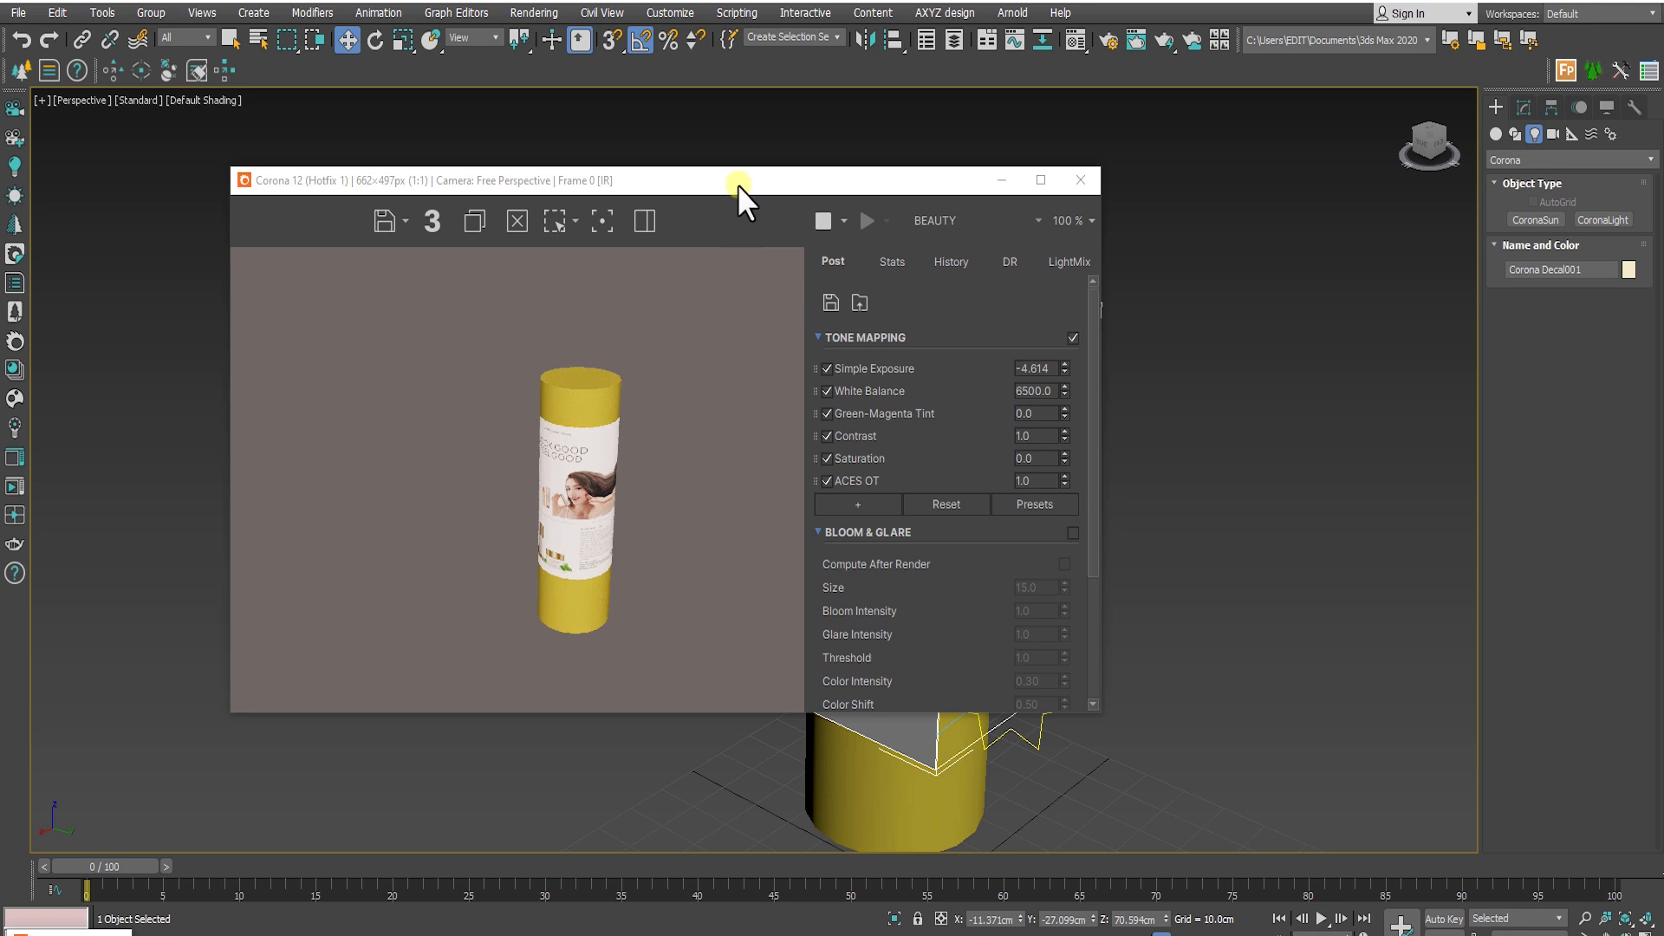
pyautogui.moveTo(737, 185); pyautogui.dragTo(524, 135)
pyautogui.scroll(1, 278, 431)
pyautogui.moveTo(427, 456); pyautogui.dragTo(329, 489)
pyautogui.scroll(1, 330, 490)
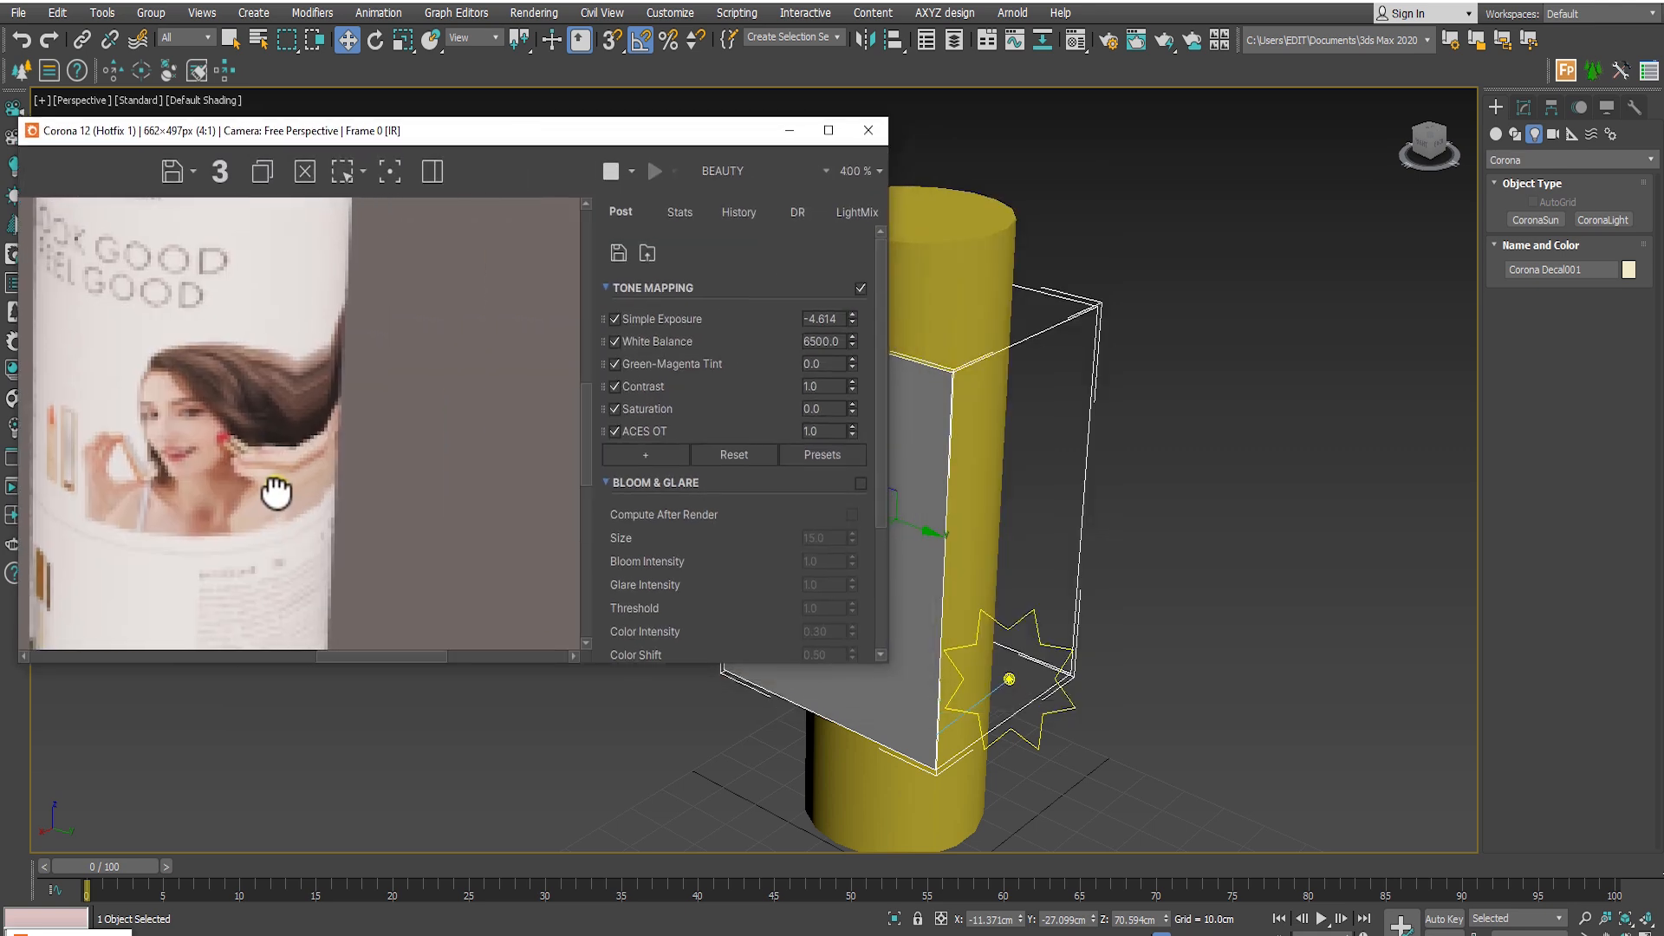
pyautogui.keyDown('alt'); pyautogui.moveTo(1071, 504); pyautogui.dragTo(1196, 362, button='middle'); pyautogui.keyUp('alt')
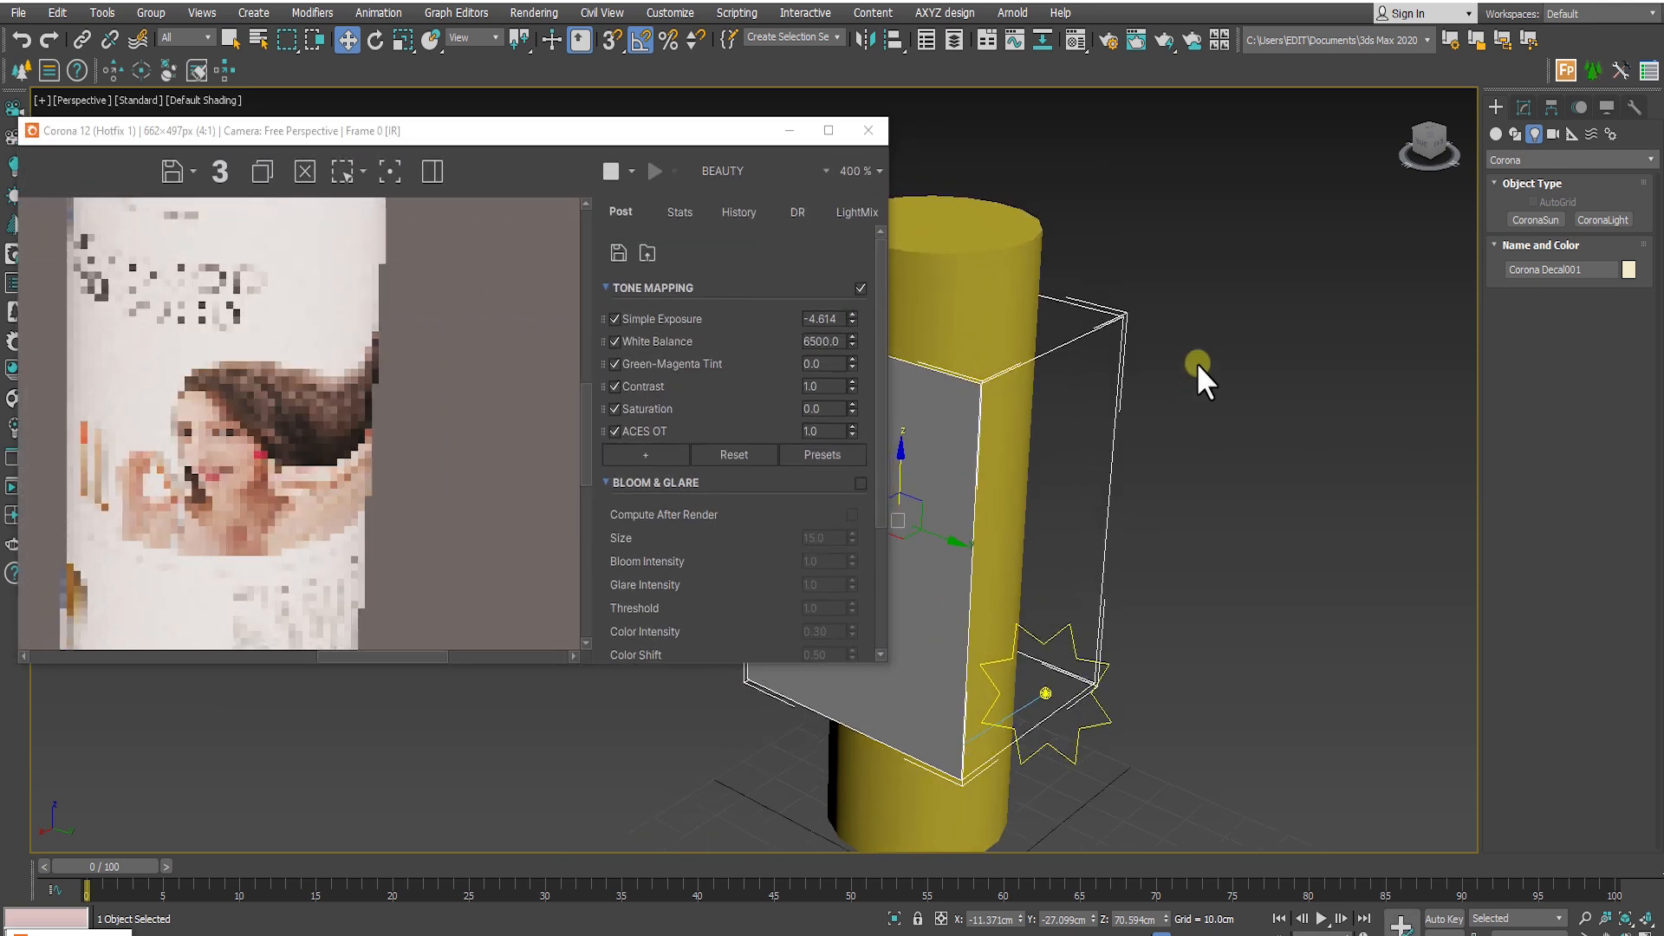
# Set the Corona Decal's Bend - Width to 90 degrees
pyautogui.click(1551, 106)
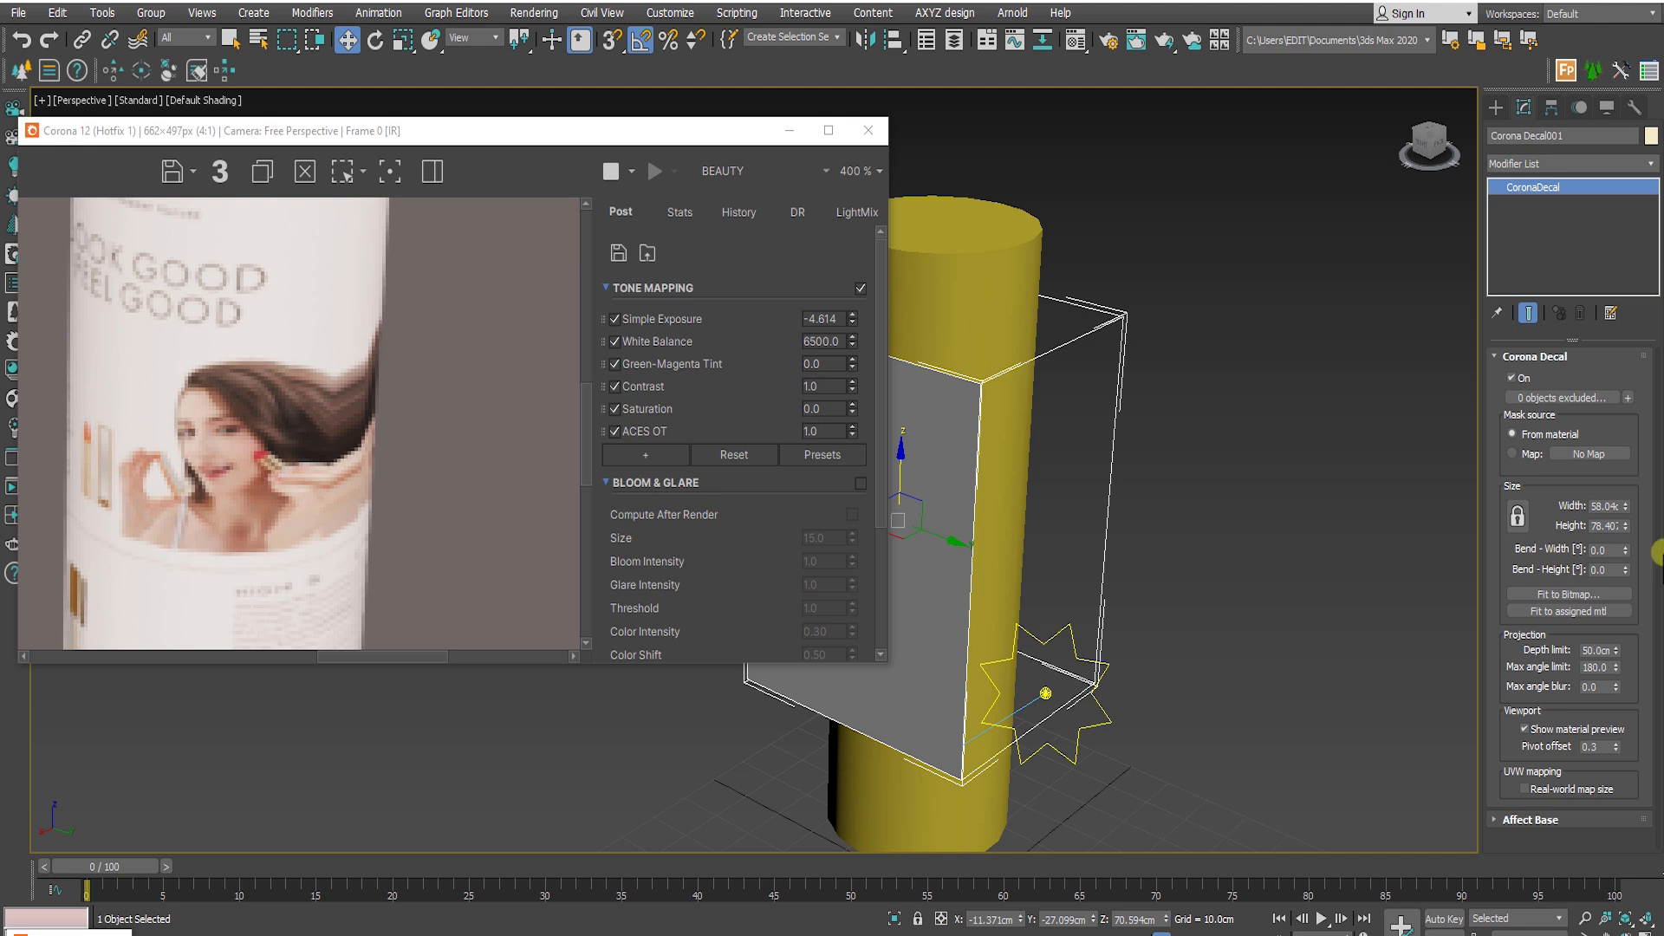
pyautogui.click(1608, 550)
pyautogui.write('90')
pyautogui.press('Return')
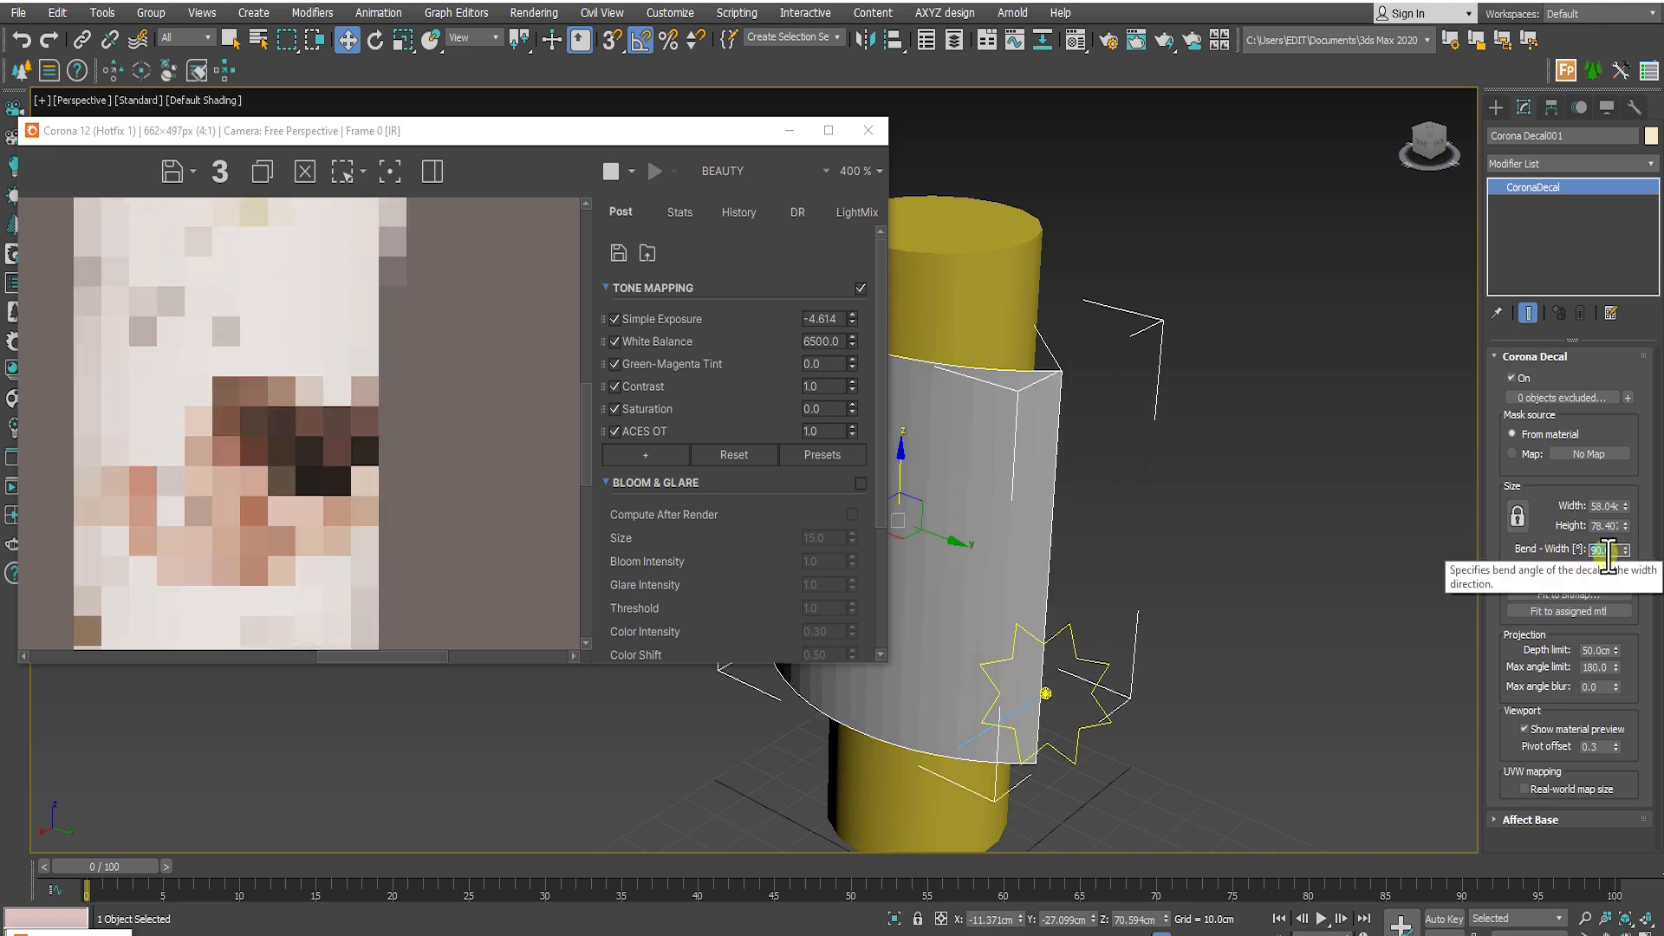
pyautogui.scroll(-1, 340, 407)
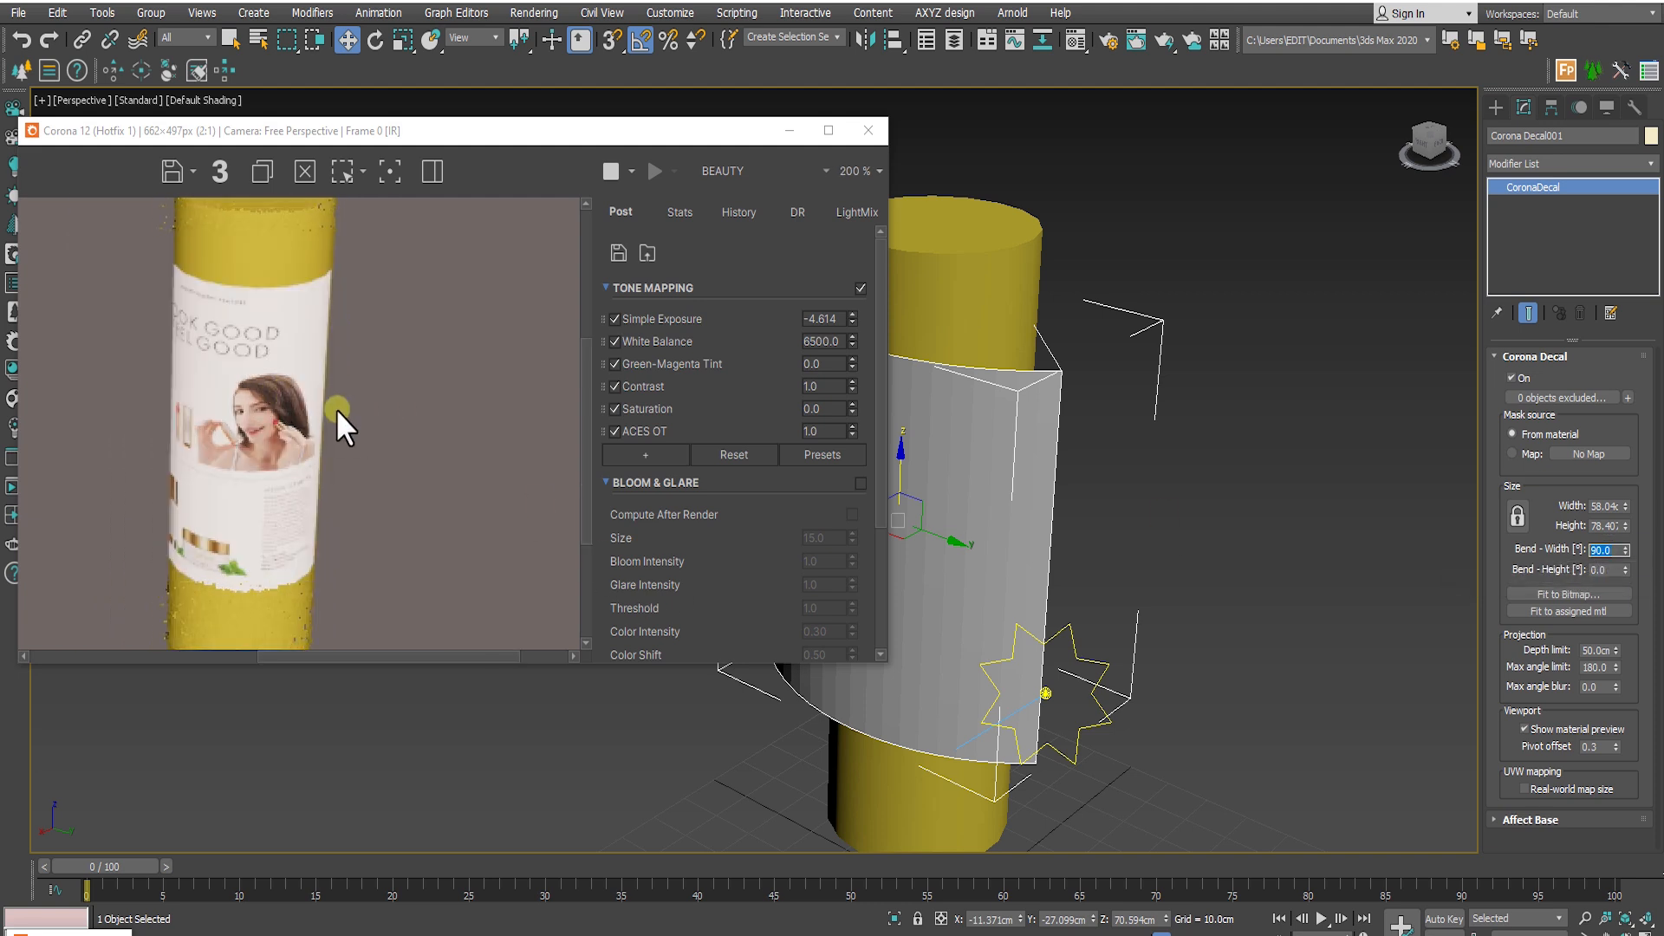
# Compare the decal at Bend - Width values of 0 and 90 degrees, ending on 180
pyautogui.rightClick(1624, 551)
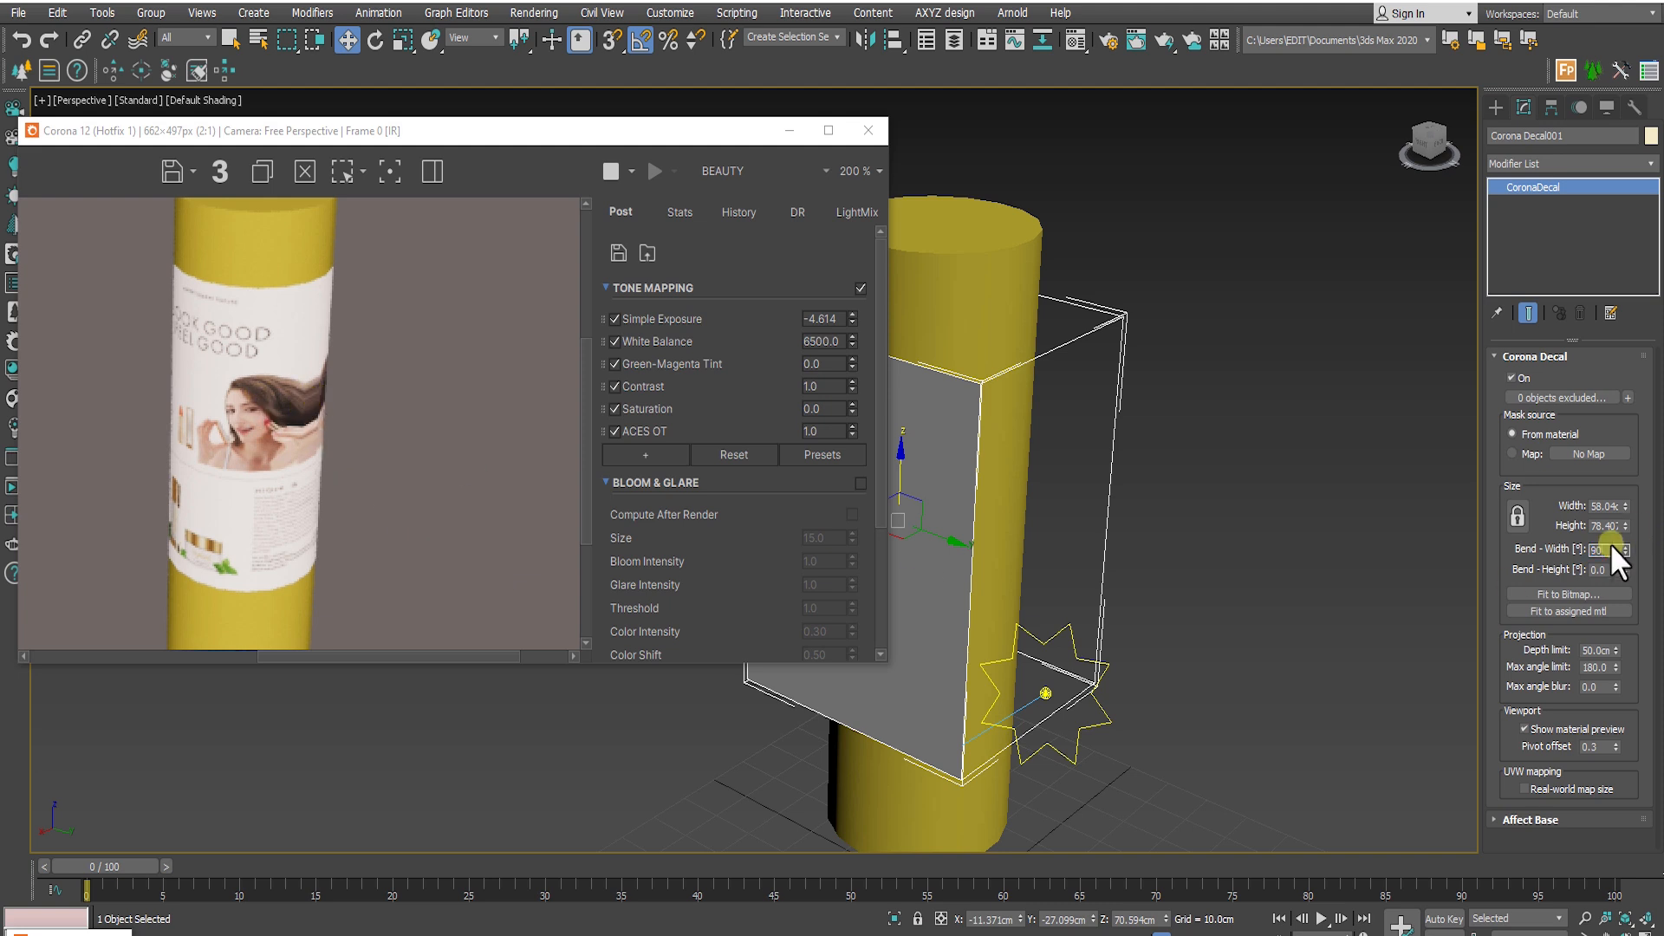
pyautogui.press('Return')
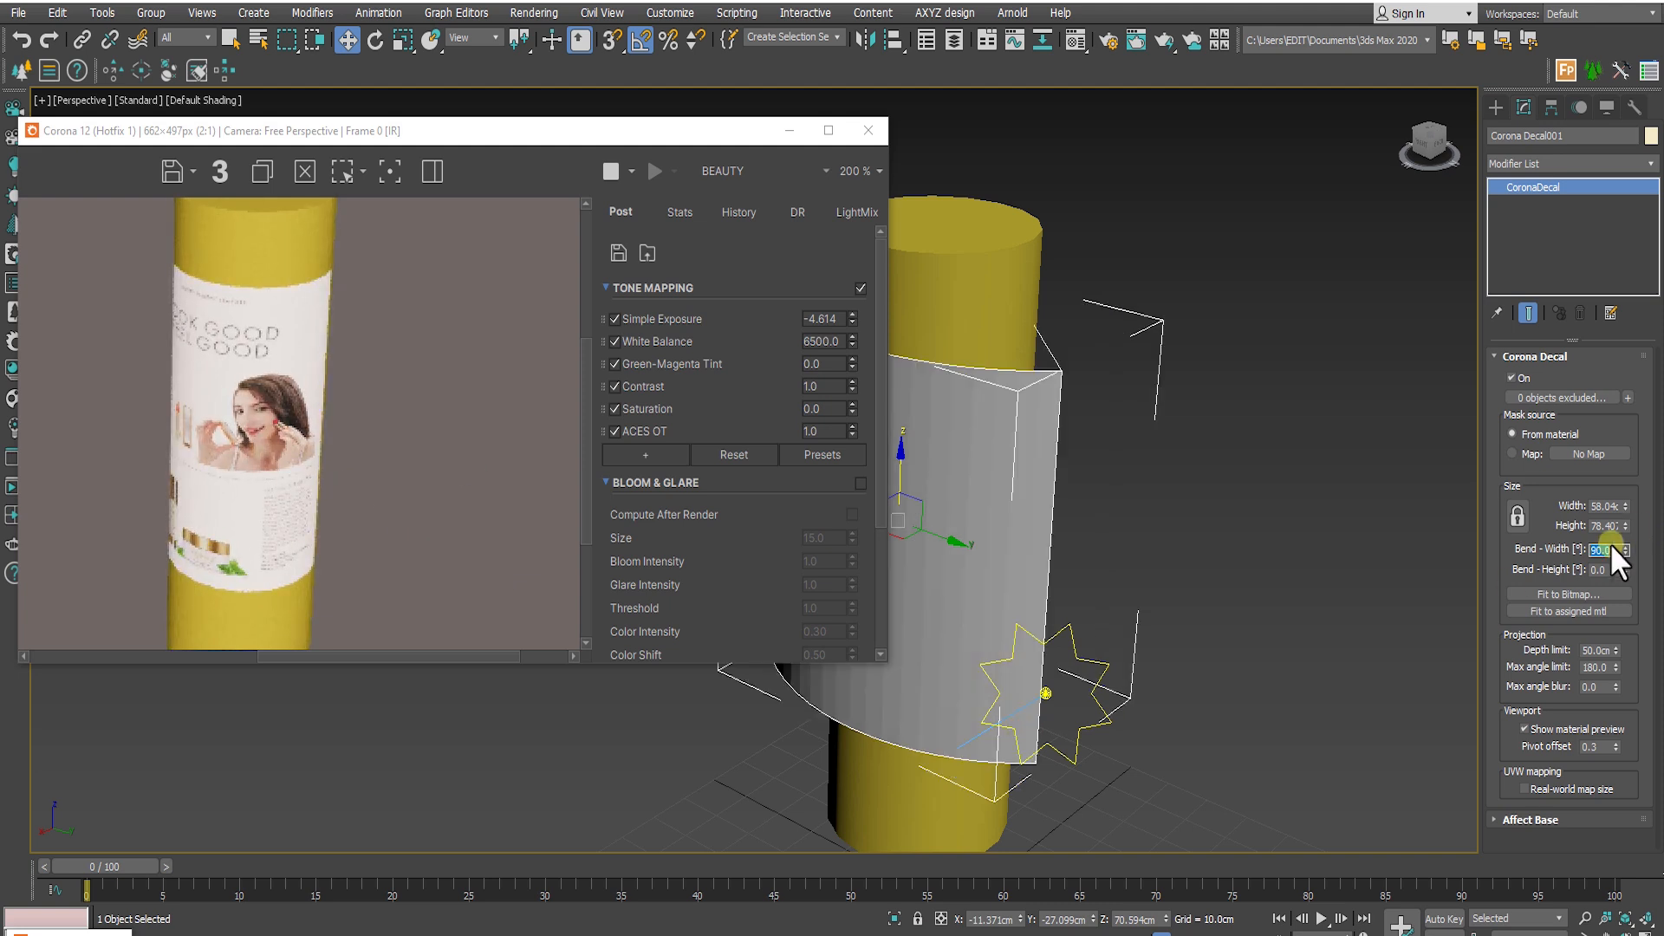
pyautogui.write('180')
pyautogui.press('Return')
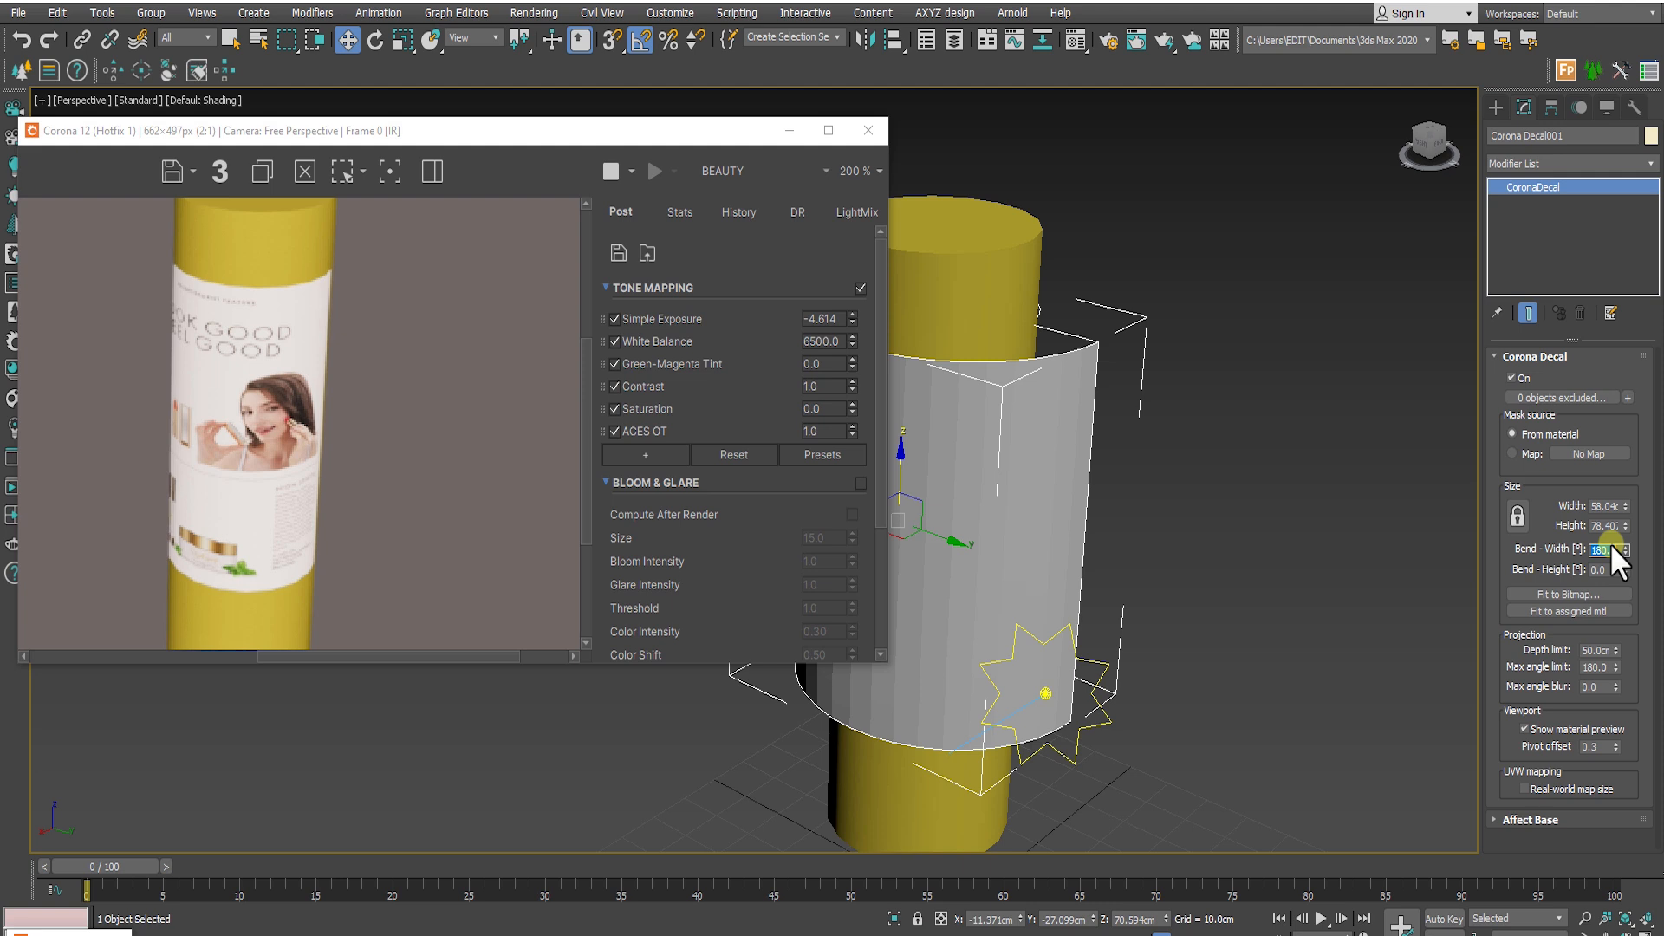
# Try a Bend - Height of 180 degrees on the decal and reset it to 0
pyautogui.click(1601, 570)
pyautogui.write('18')
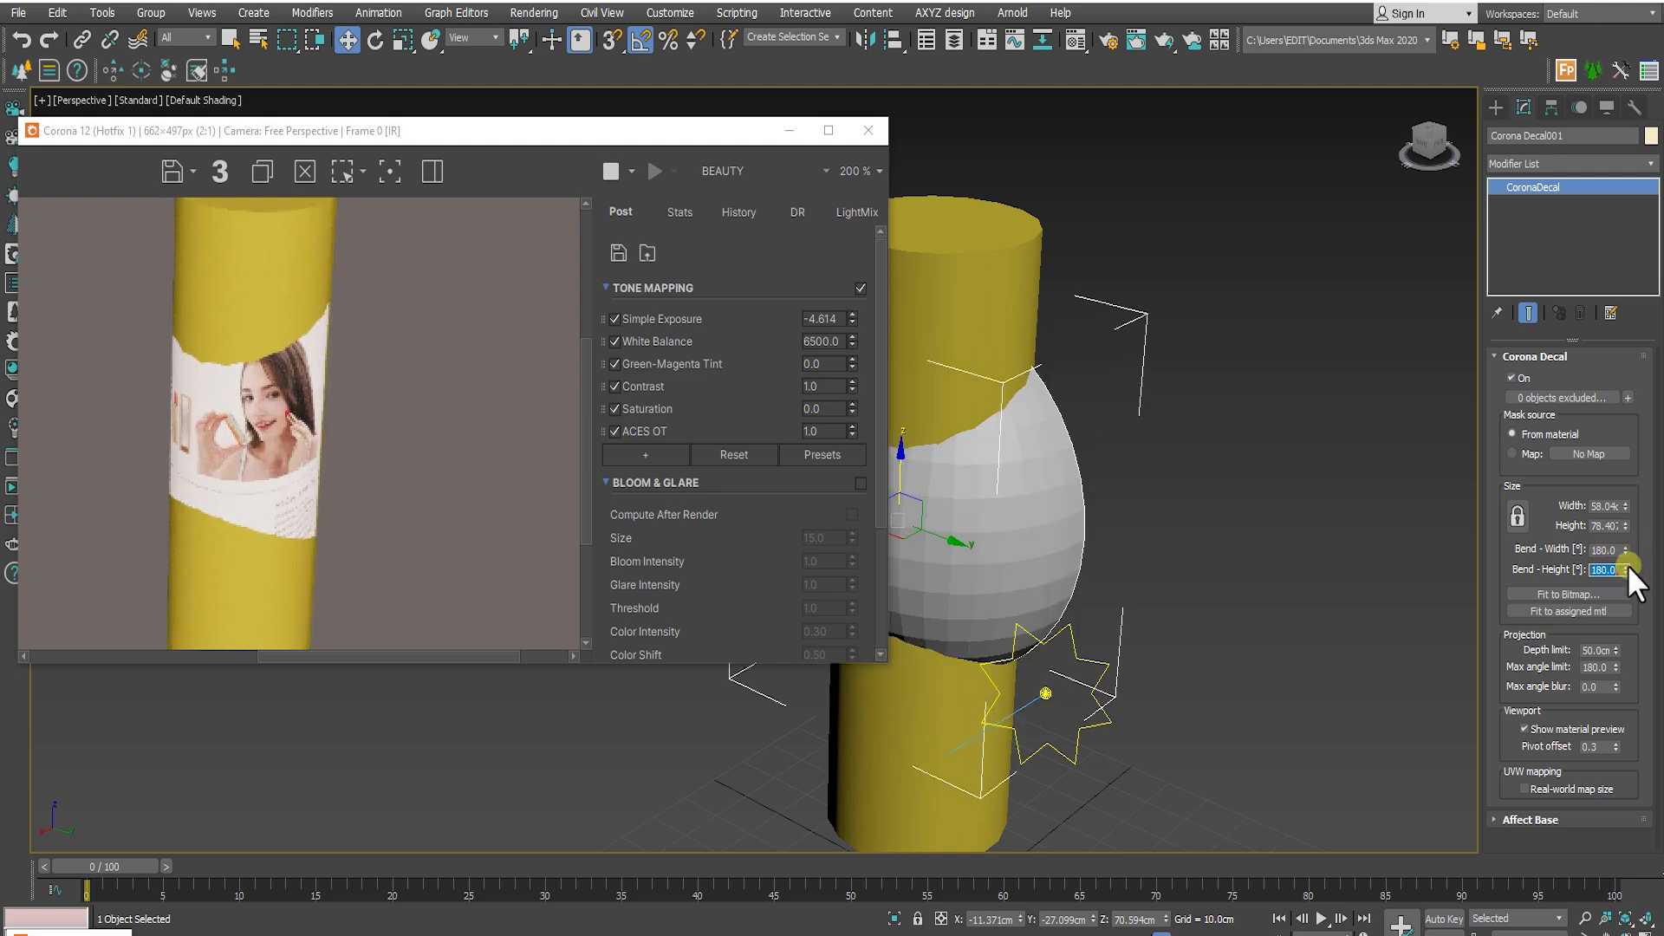
pyautogui.rightClick(1626, 567)
# Increase the decal's Bend - Width to 360 degrees so it wraps fully around the cylinder
pyautogui.doubleClick(1614, 552)
pyautogui.write('360')
pyautogui.press('Return')
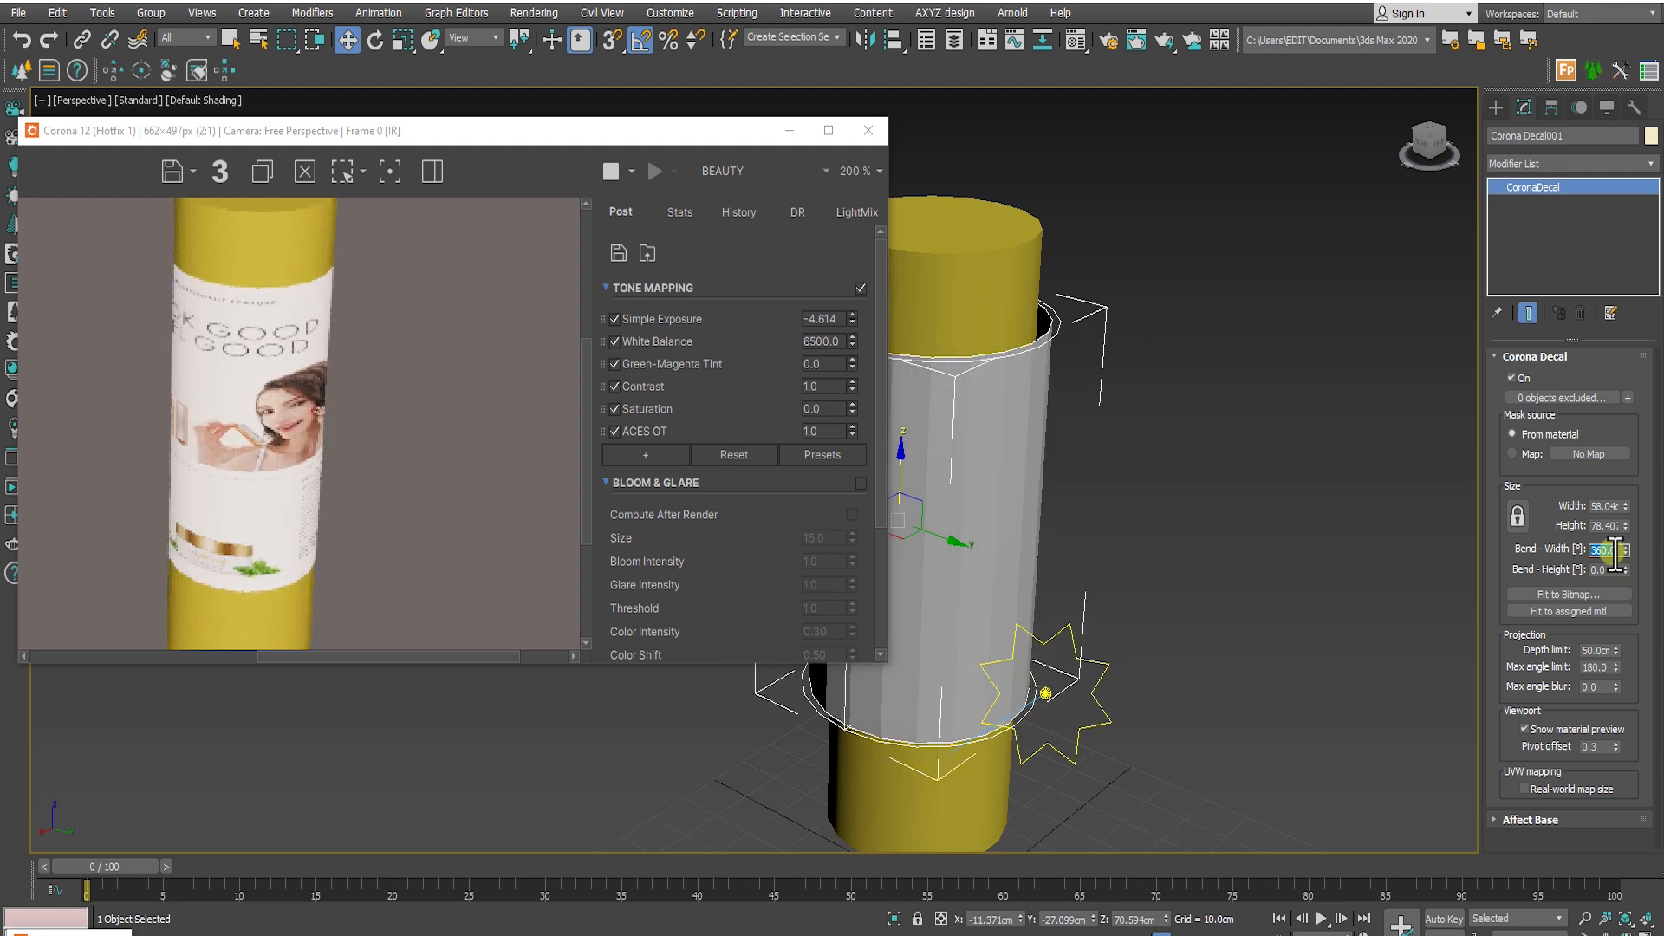
# Lock the decal's width-to-height ratio, try a width of 60 cm and settle on 80 cm
pyautogui.click(1517, 514)
pyautogui.click(1589, 511)
pyautogui.write('60')
pyautogui.press('Return')
pyautogui.write('80')
pyautogui.press('Return')
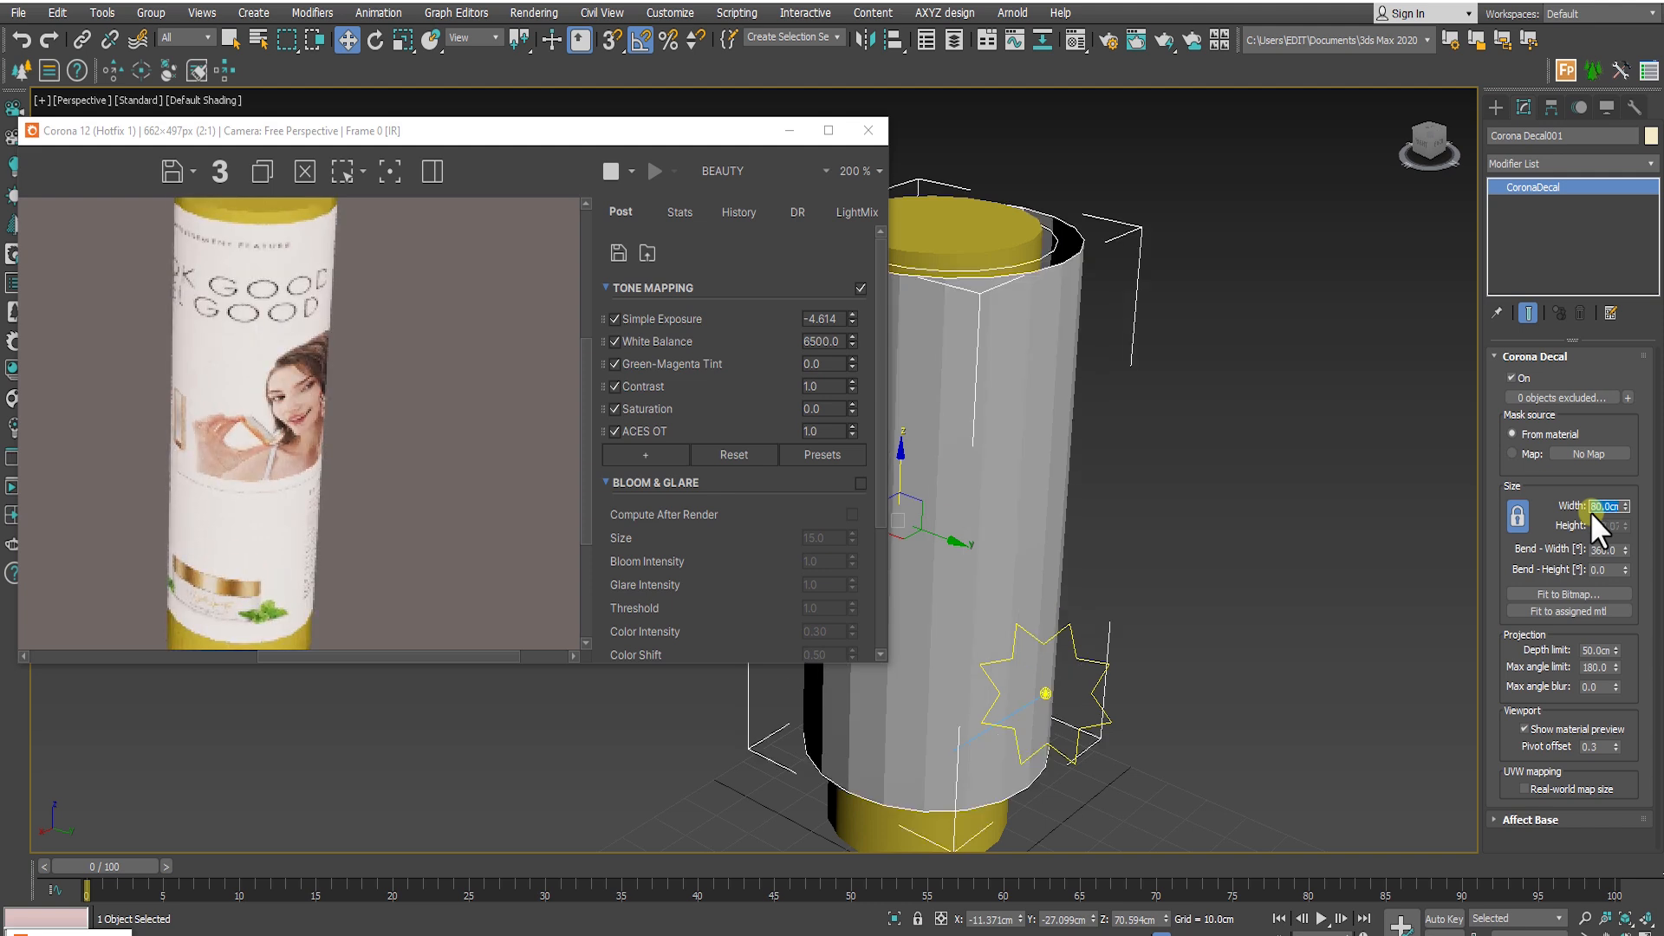
# Unlock the decal's width-to-height ratio and reduce its Bend - Width to 90 degrees
pyautogui.click(1518, 518)
pyautogui.click(1610, 551)
pyautogui.write('90')
pyautogui.press('Return')
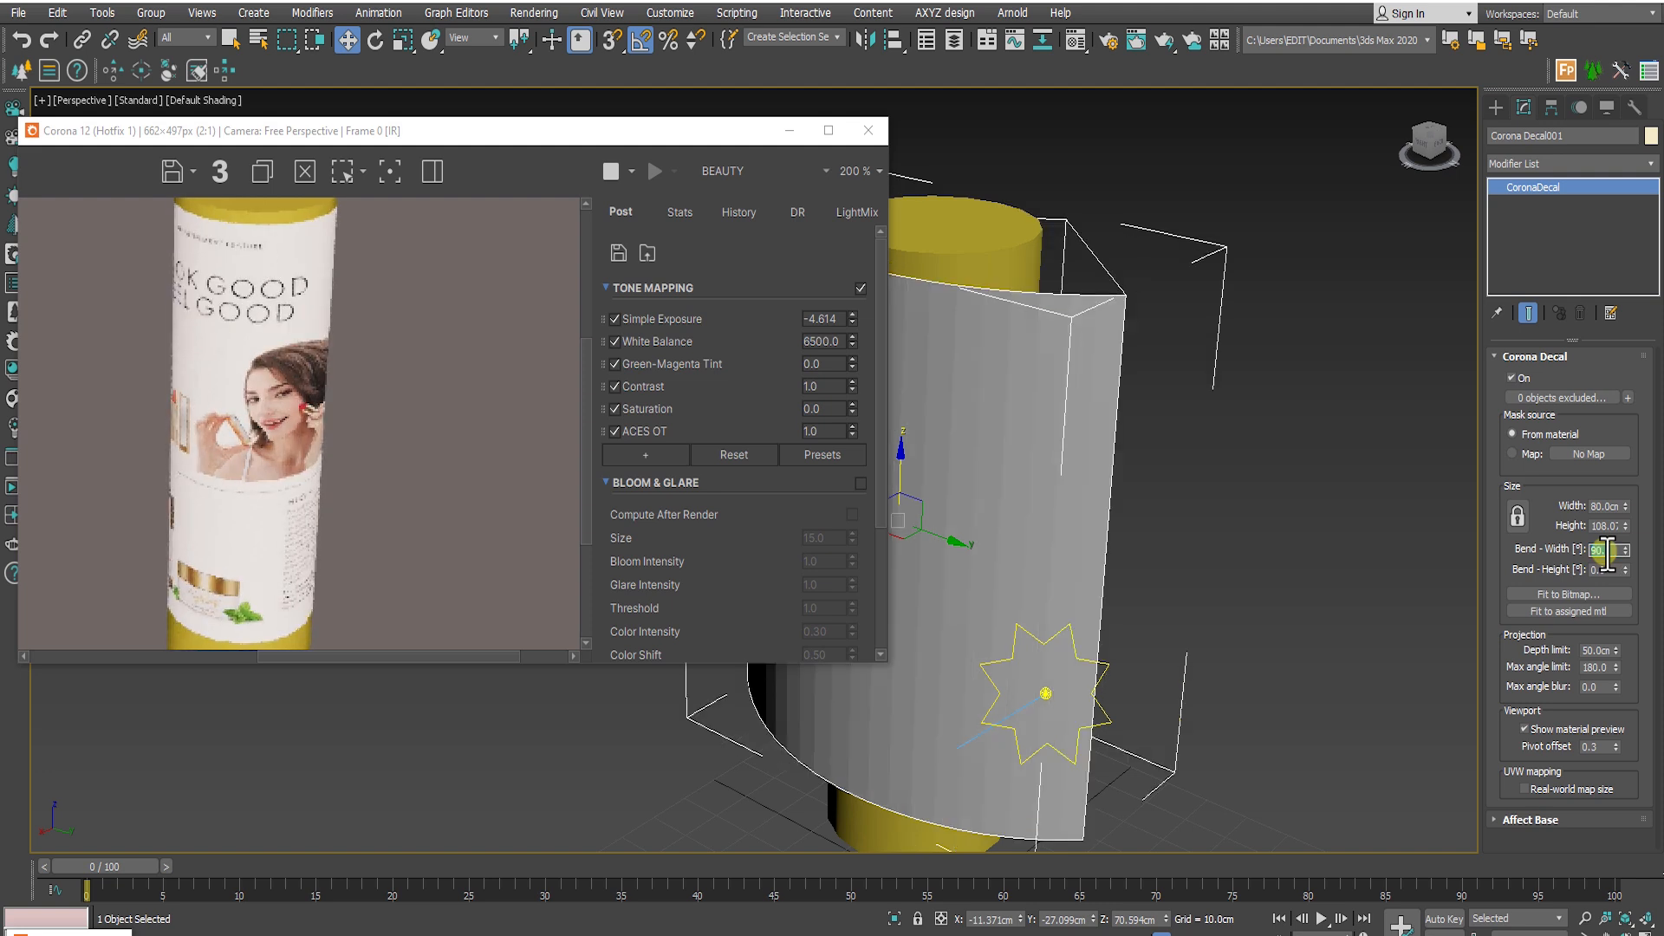
# Reset the decal's Bend - Width to 0 and inspect the label's side projection in the render
pyautogui.moveTo(1101, 545); pyautogui.dragTo(1077, 571, button='middle')
pyautogui.scroll(-3, 1240, 568)
pyautogui.click(1624, 549)
pyautogui.rightClick(1624, 549)
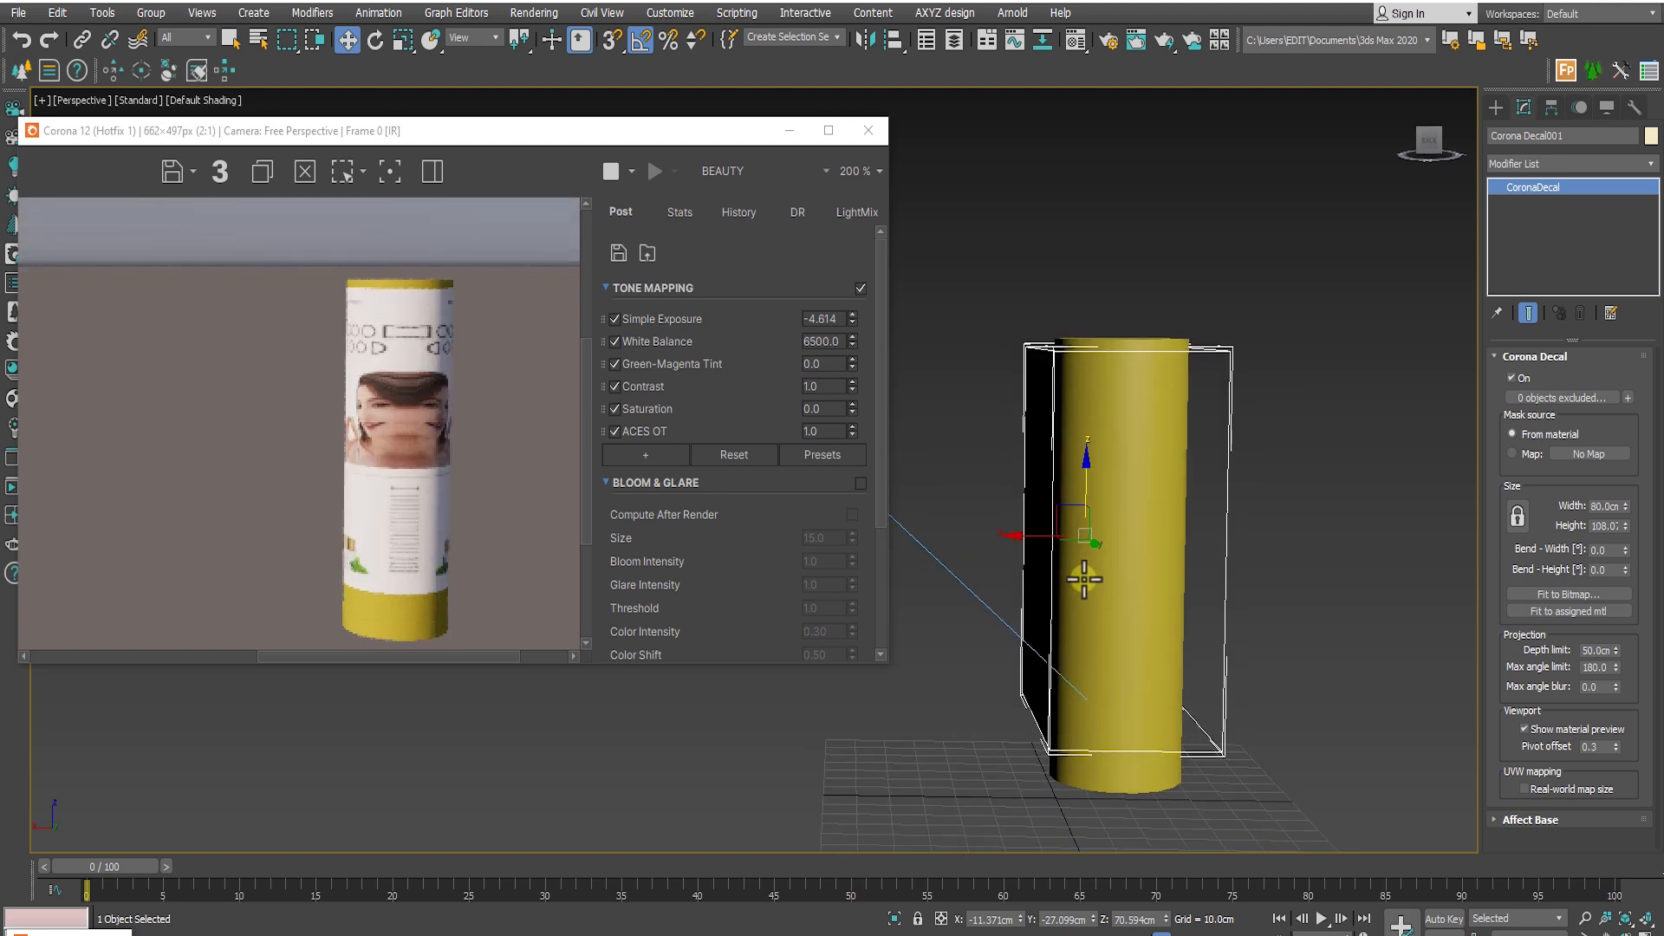
pyautogui.scroll(1, 430, 426)
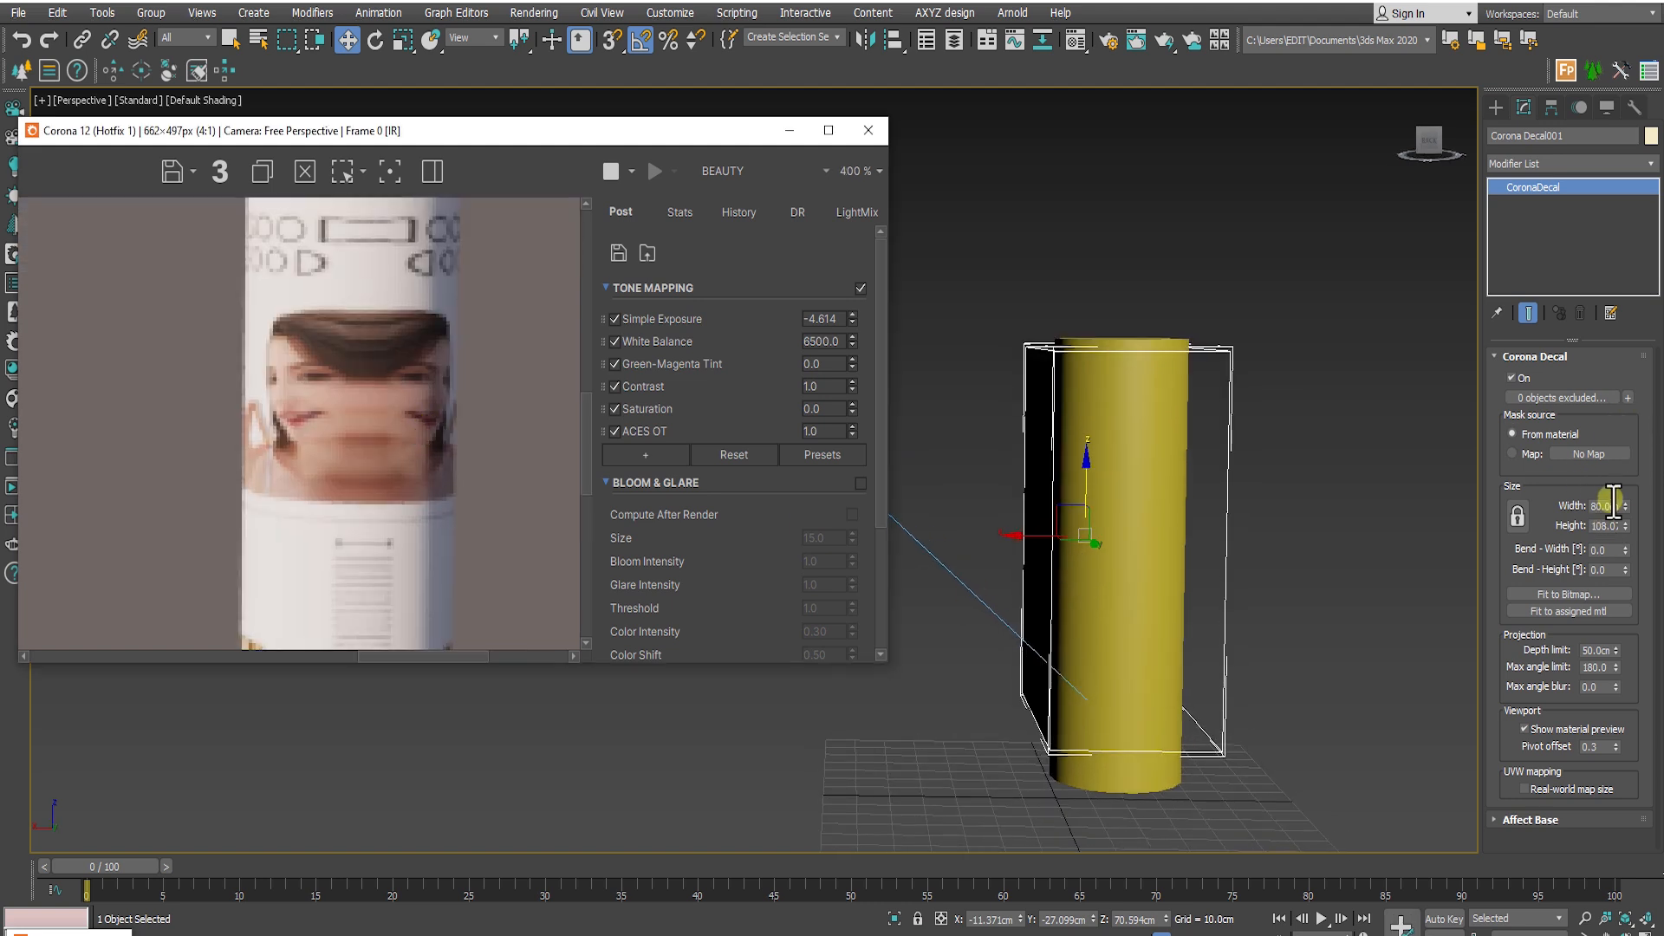
# Compare the side view of the decal at a Bend - Width of 90 degrees, ending on 360
pyautogui.click(1603, 549)
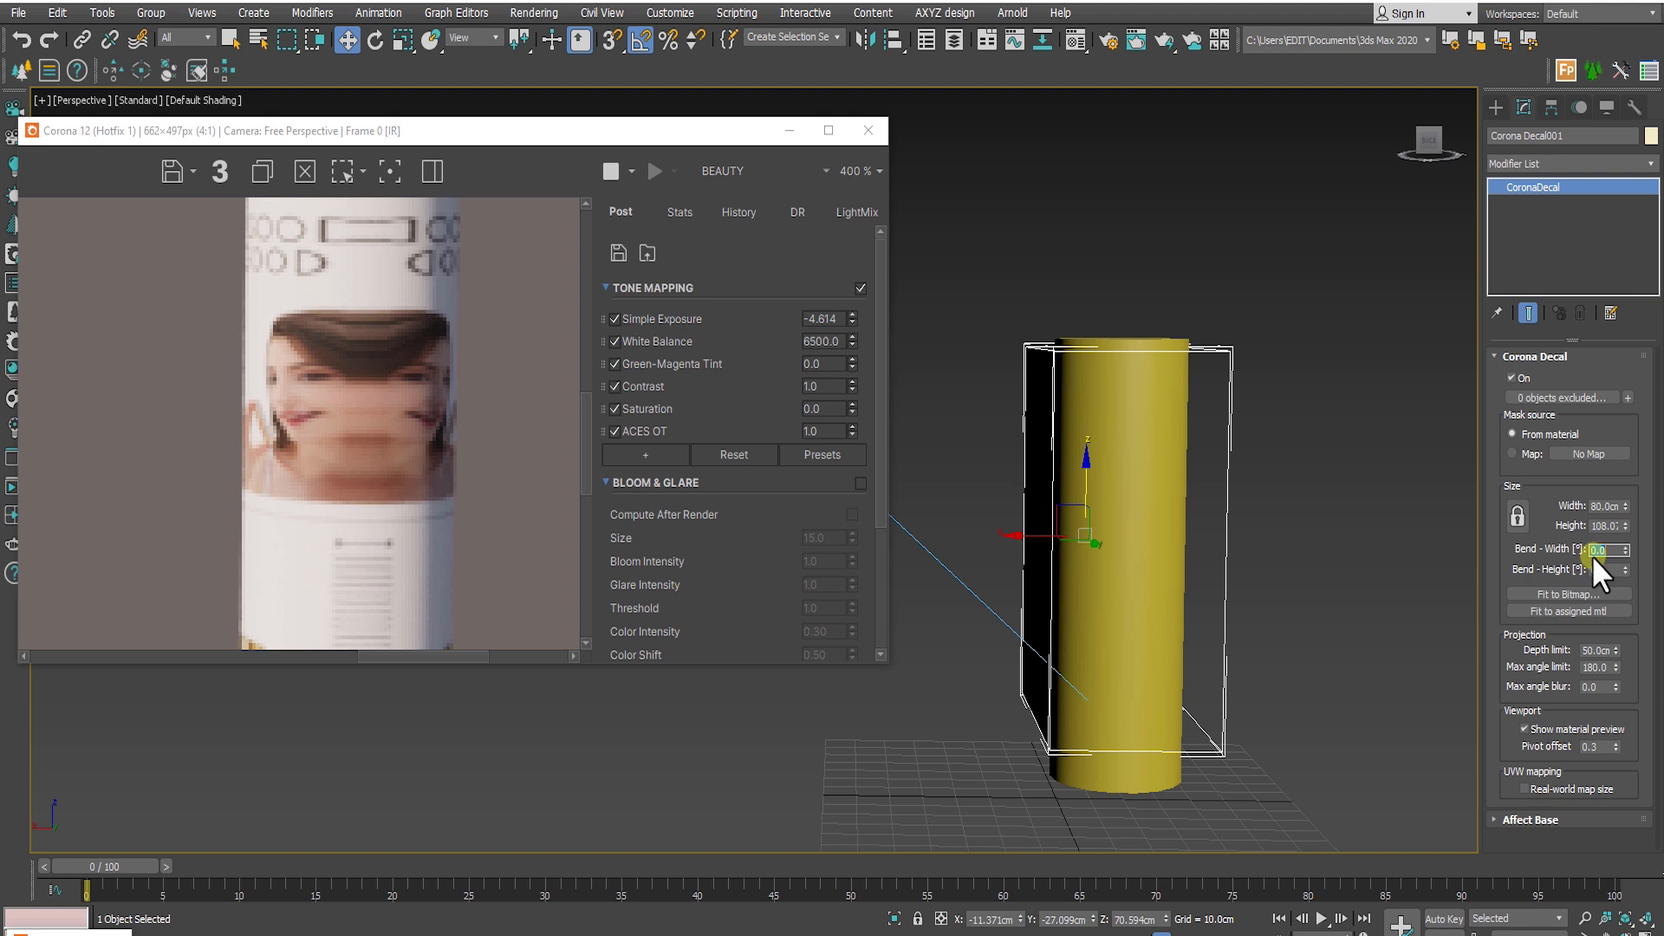
pyautogui.write('90')
pyautogui.press('Return')
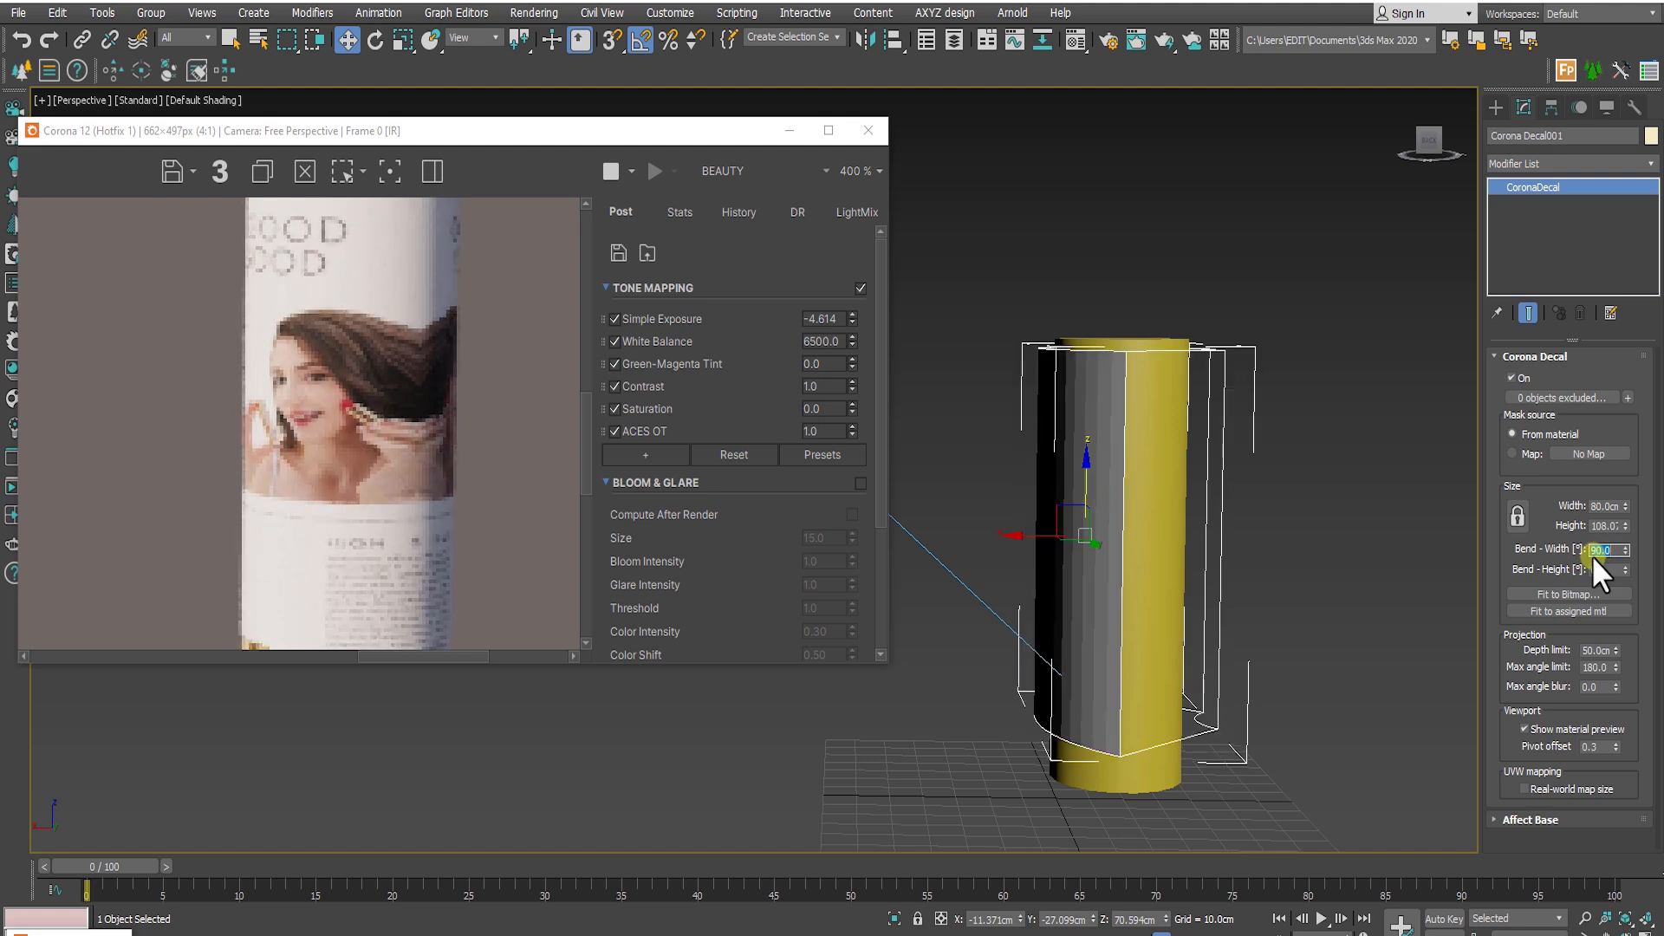
pyautogui.write('360')
pyautogui.press('Return')
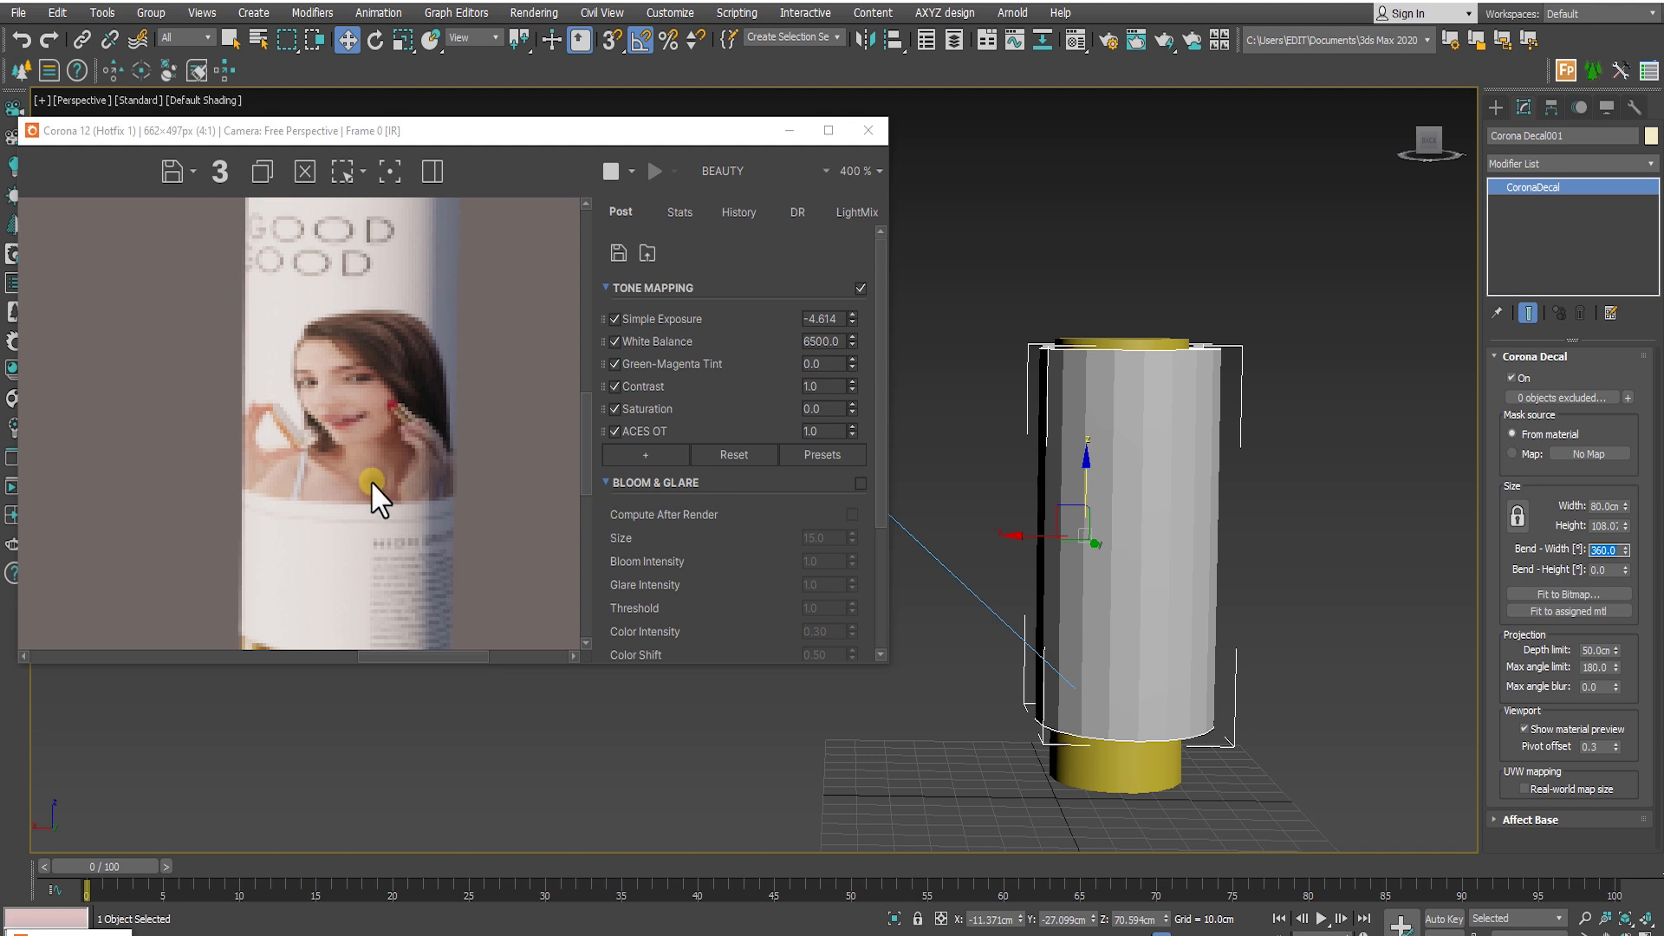
pyautogui.scroll(-3, 371, 481)
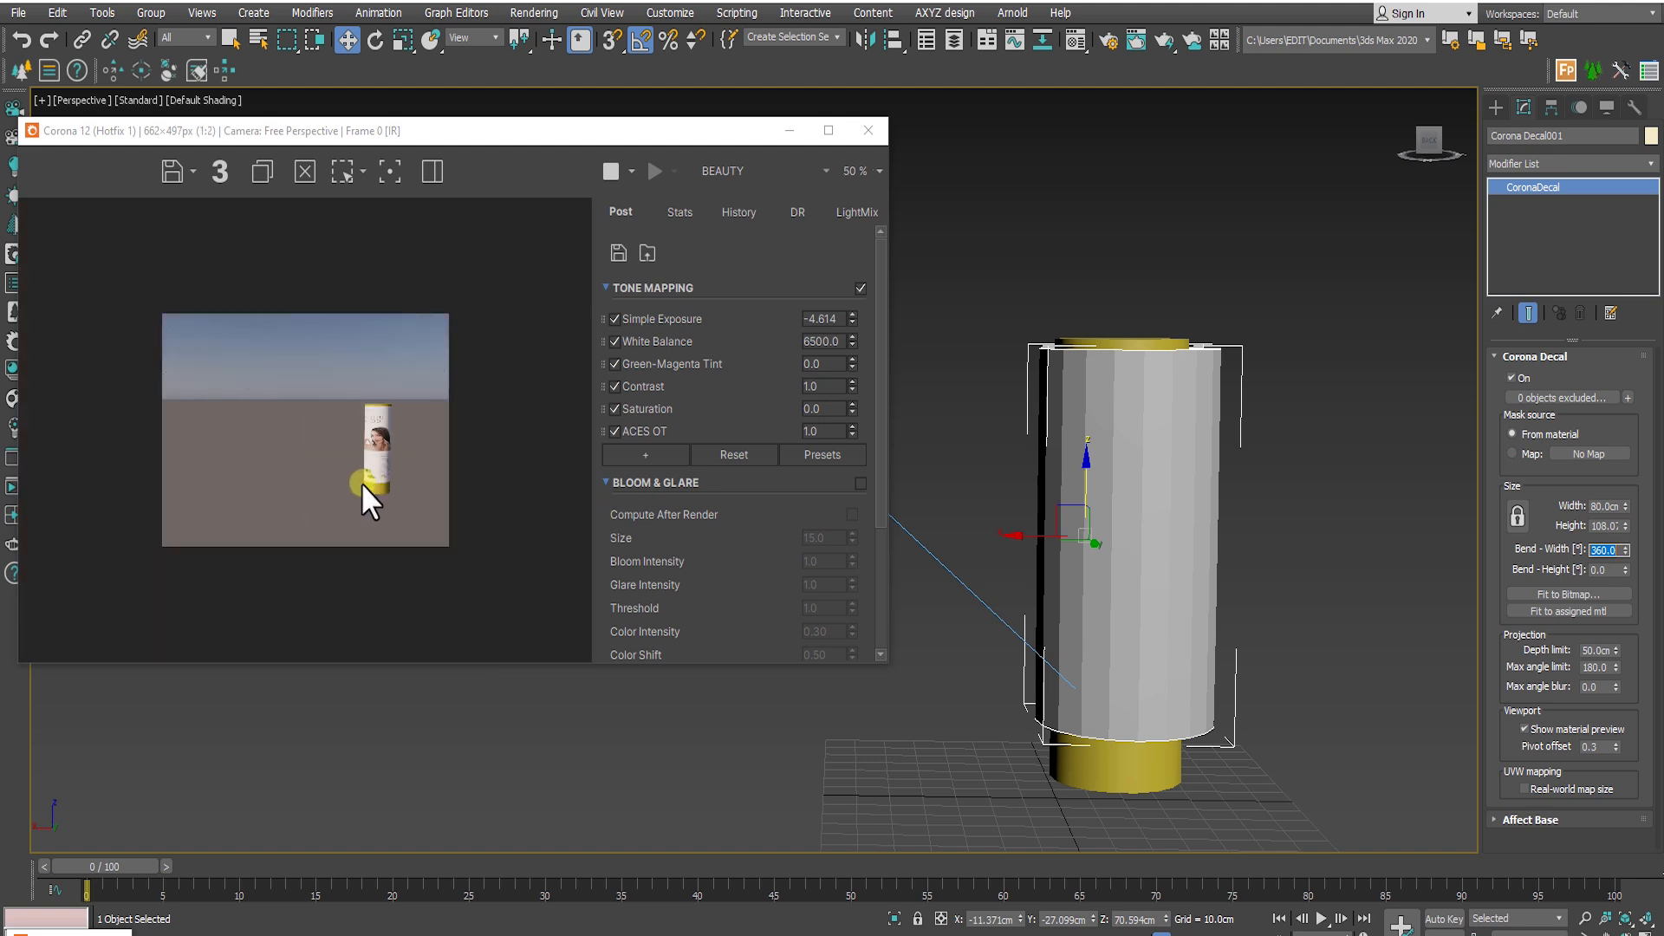
# Switch back to the browser and skim the 3D Funda channel's uploaded tutorials
pyautogui.scroll(5, 1011, 501)
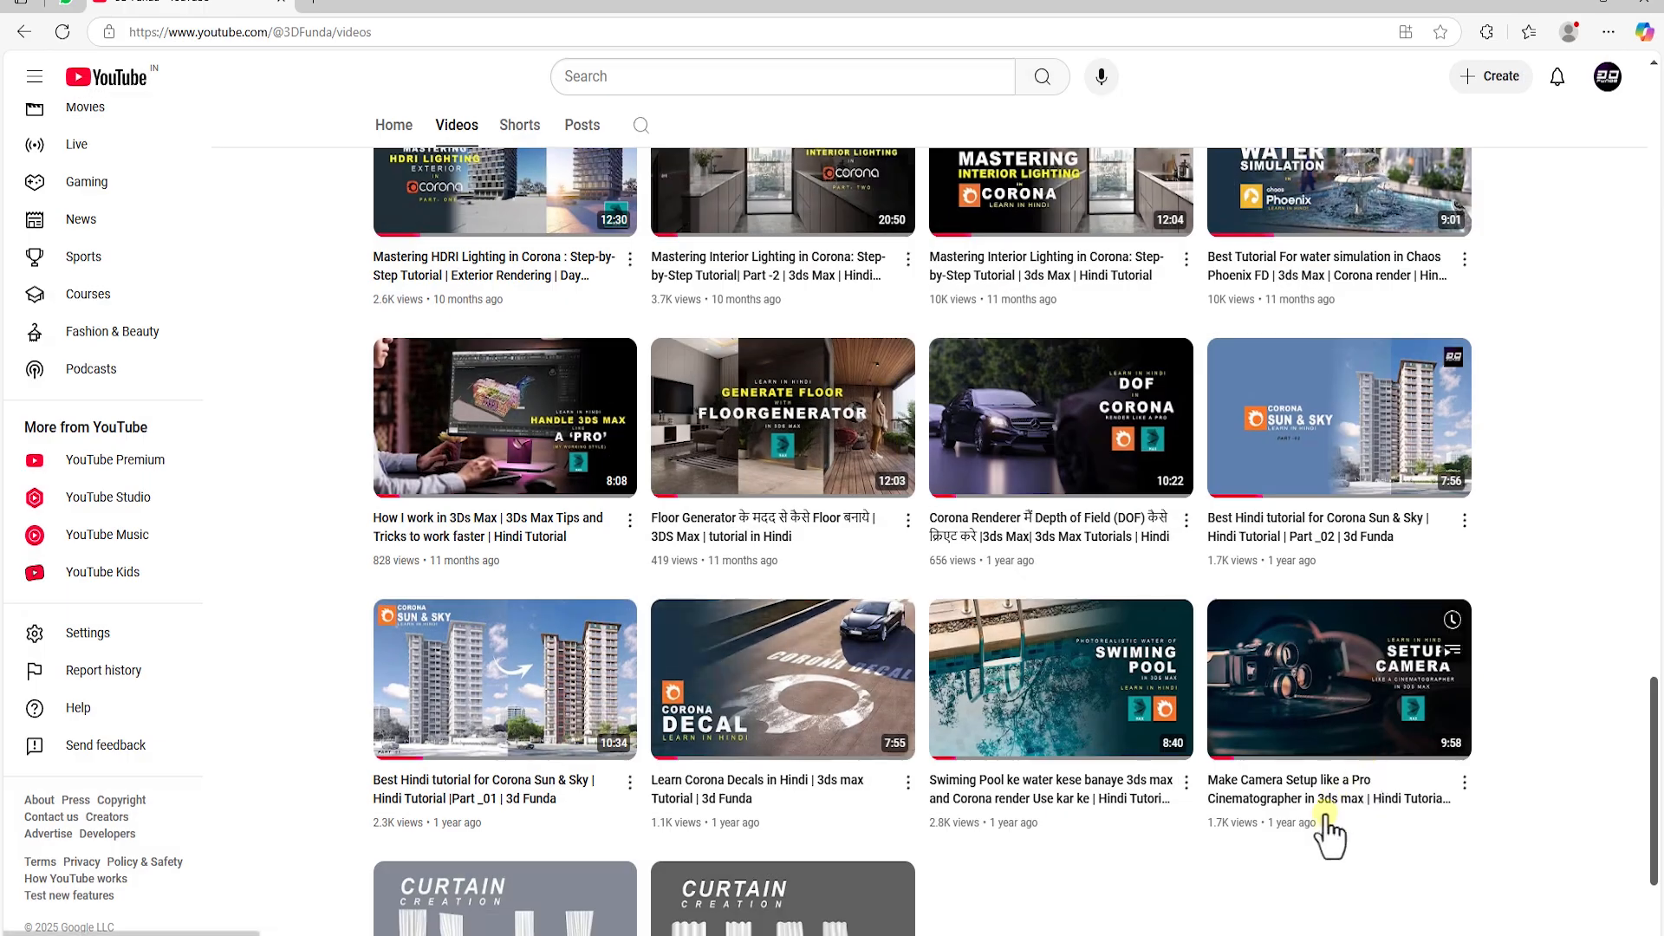
pyautogui.scroll(20, 1328, 834)
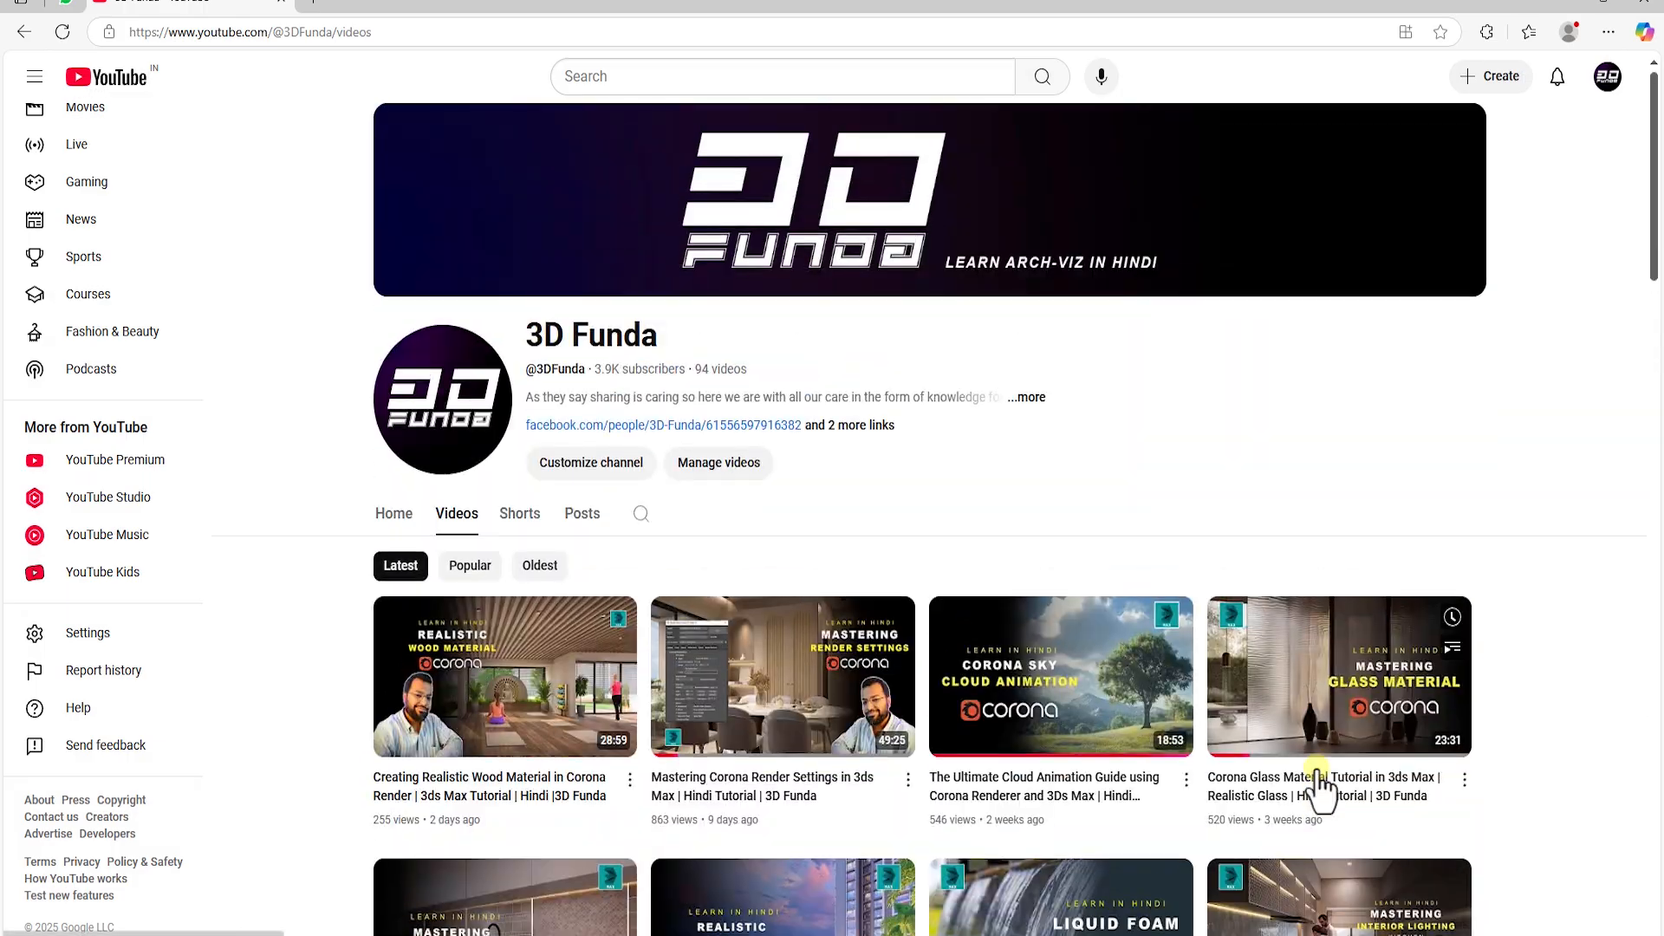
pyautogui.scroll(-15, 939, 537)
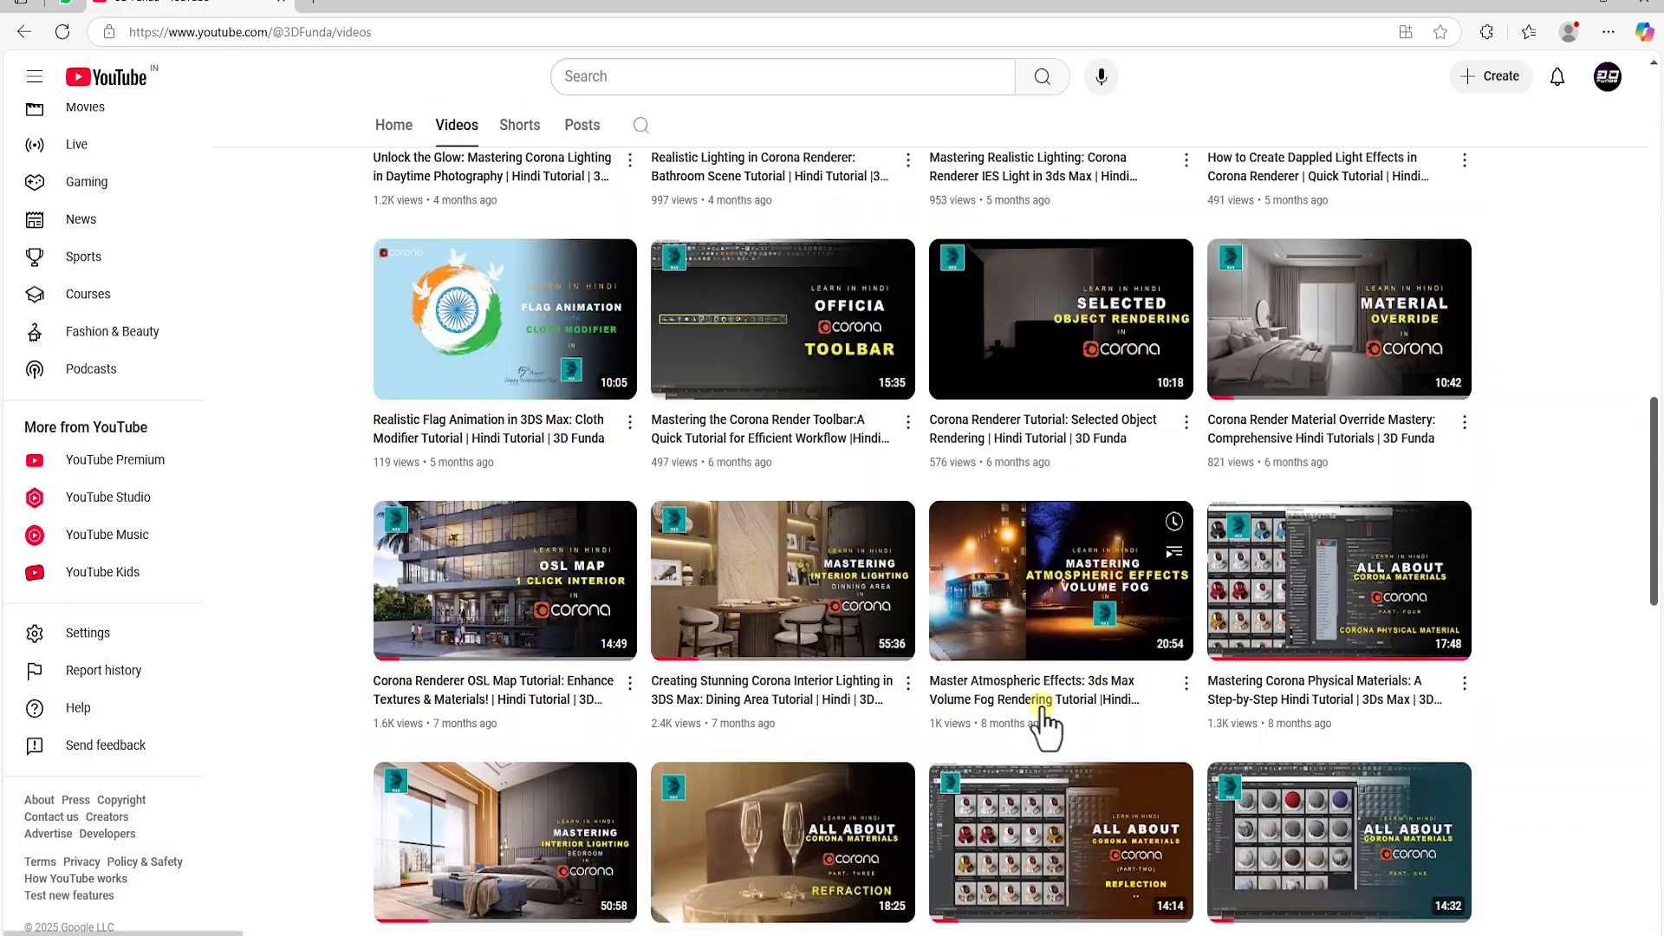